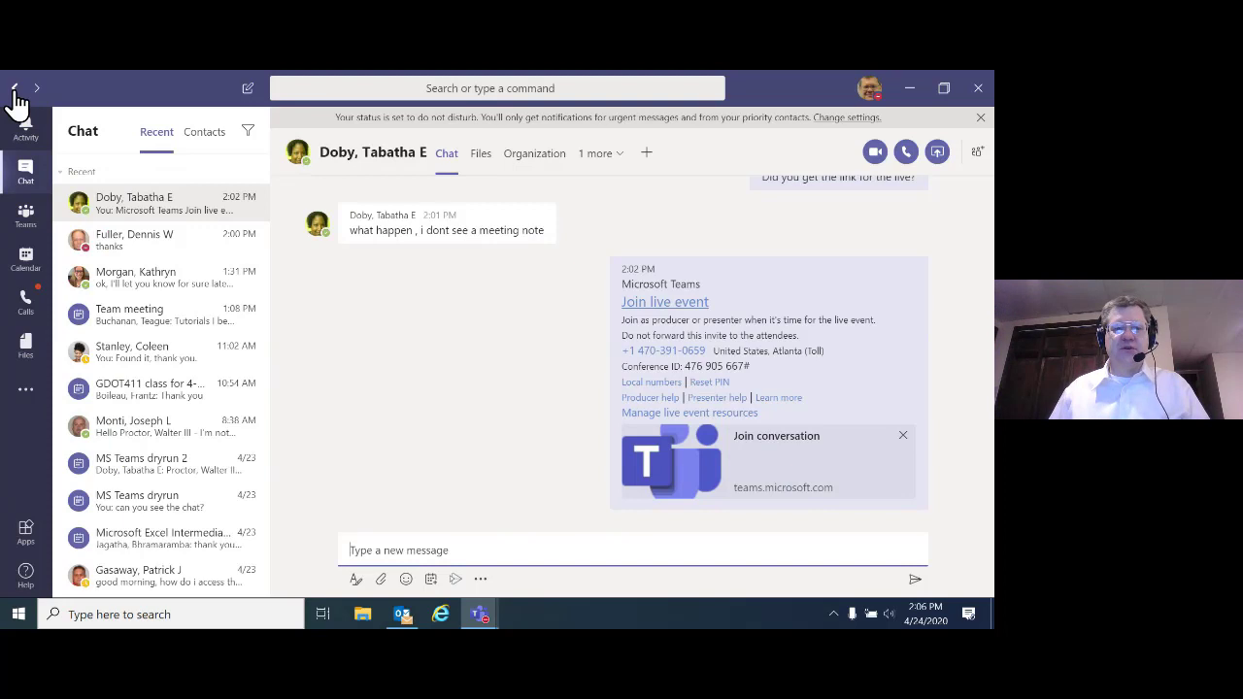
Step: Open the one-to-one chat about where the live event recording was stored
{"action": "left_click", "coordinate": [16, 87]}
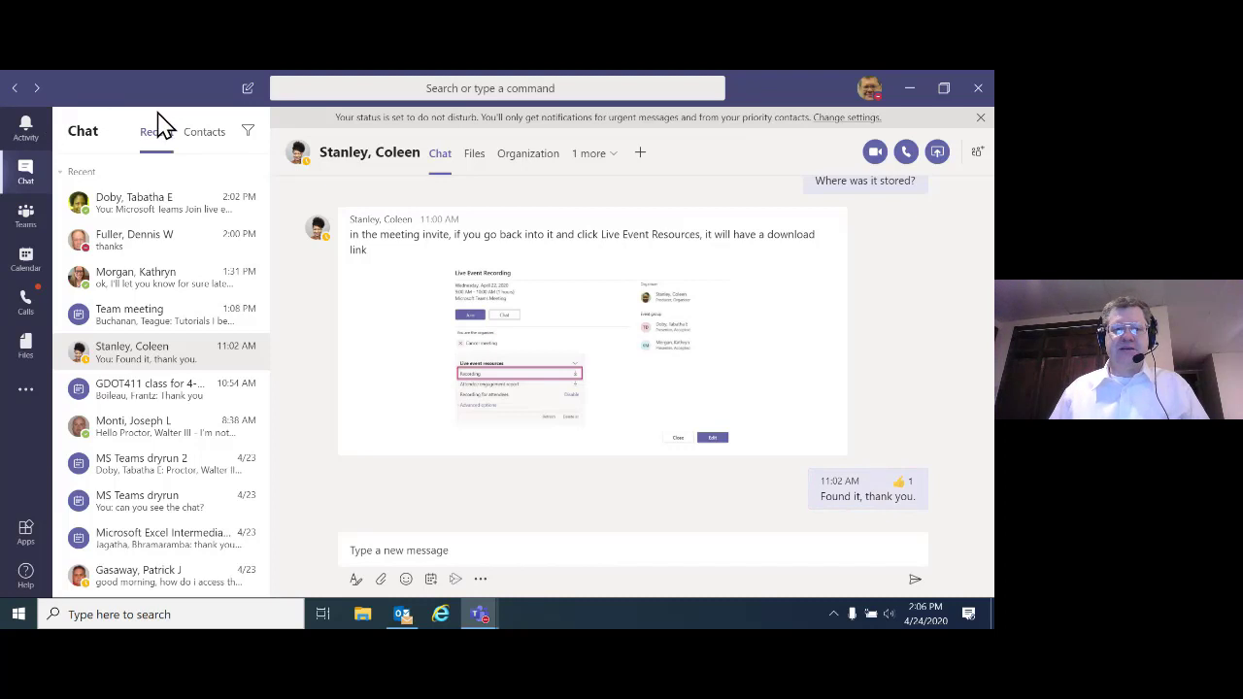
{"action": "left_click", "coordinate": [298, 85]}
Step: Address an @ quick message to the same chat colleague from the command box
{"action": "mouse_move", "coordinate": [393, 153]}
{"action": "type", "text": "@"}
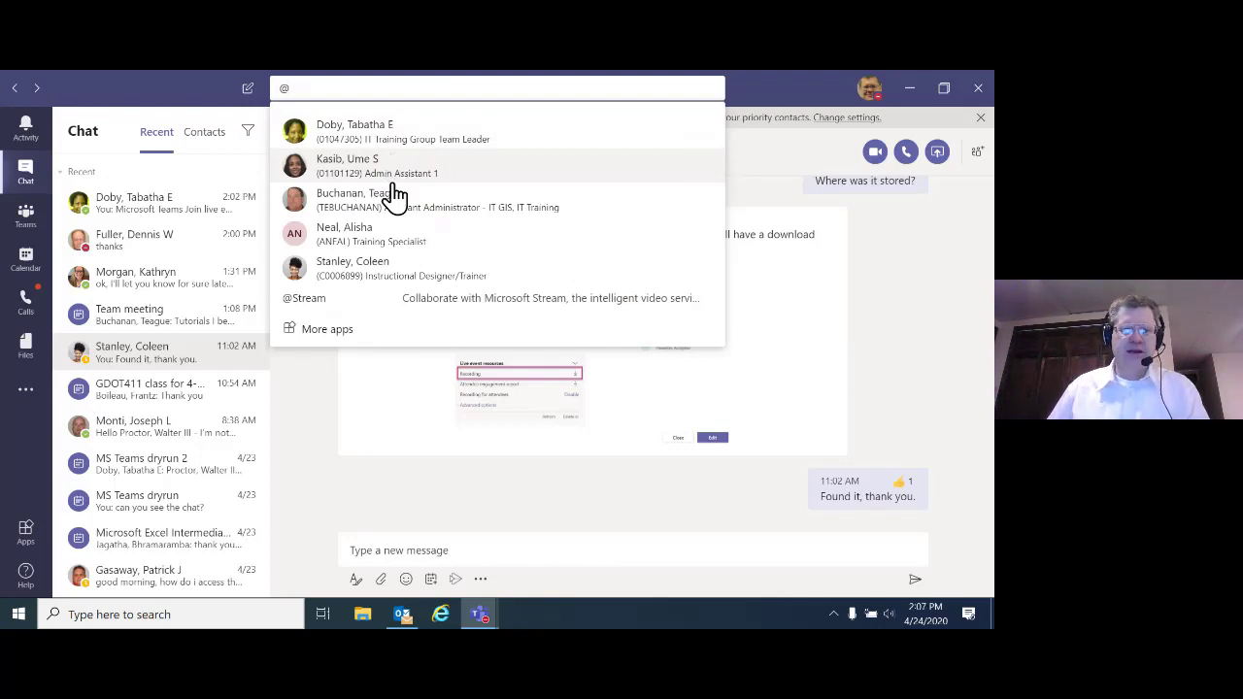
{"action": "left_click", "coordinate": [365, 274]}
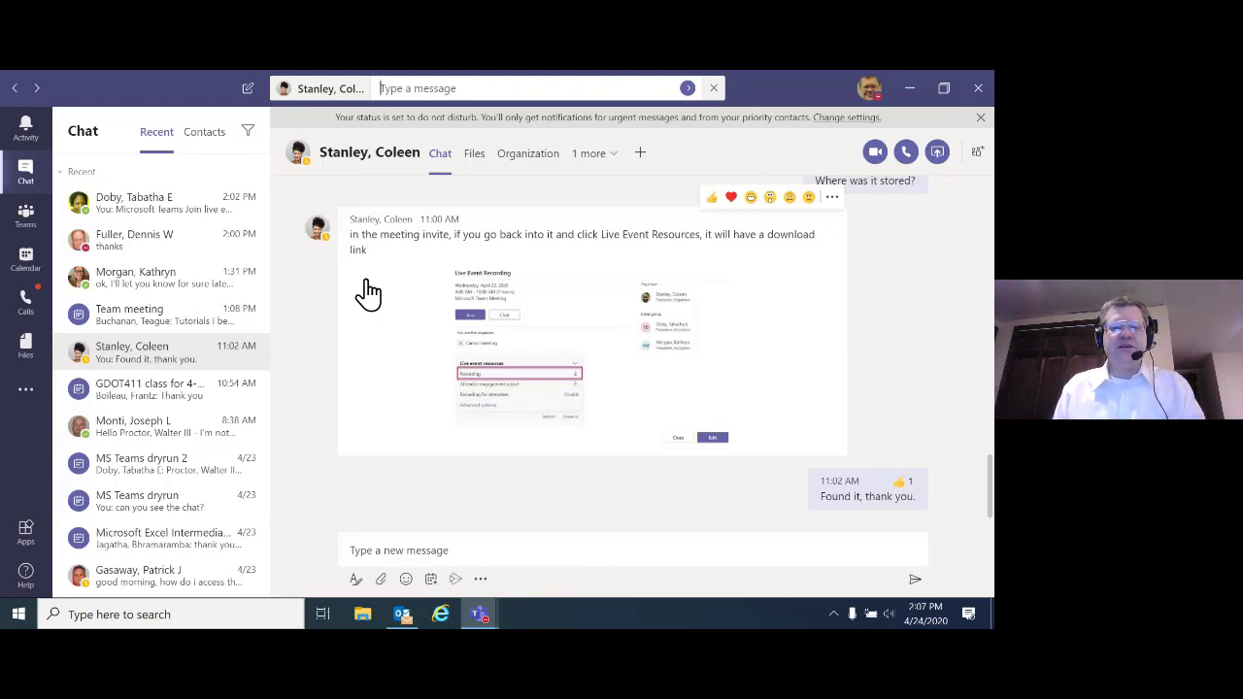
Step: Cancel the quick message, then scroll the slash command list from /activity to /unread and dismiss it
{"action": "key", "text": "Escape"}
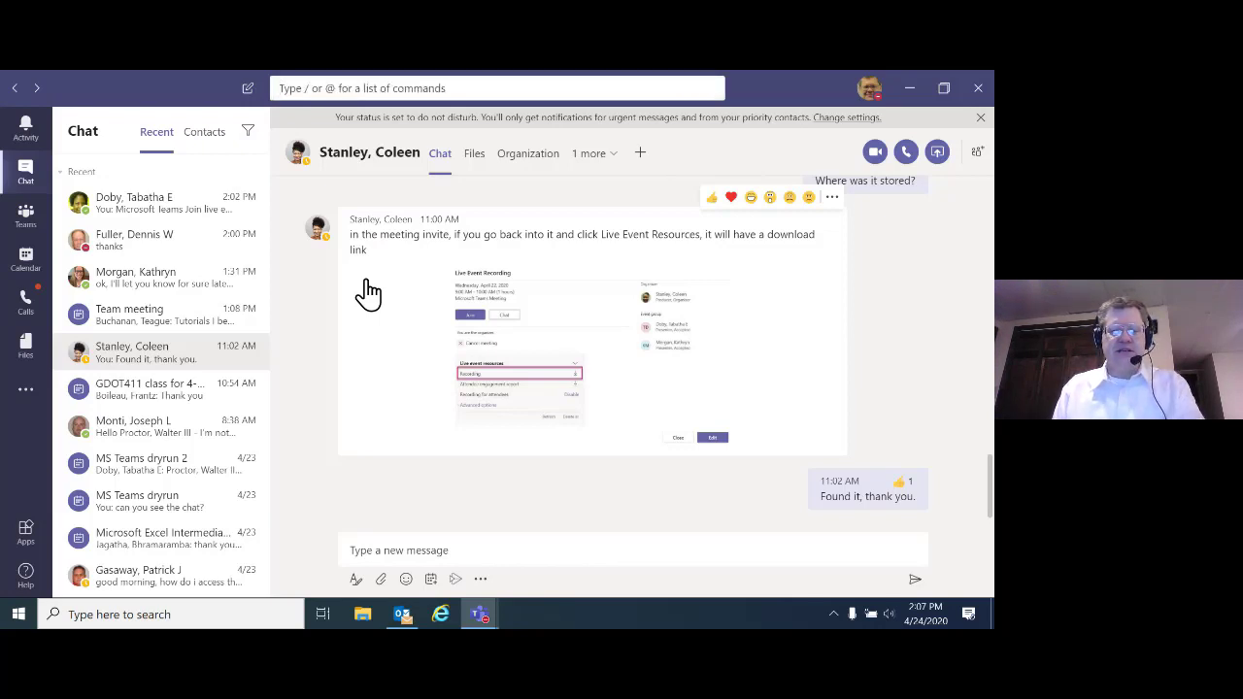
{"action": "type", "text": "/"}
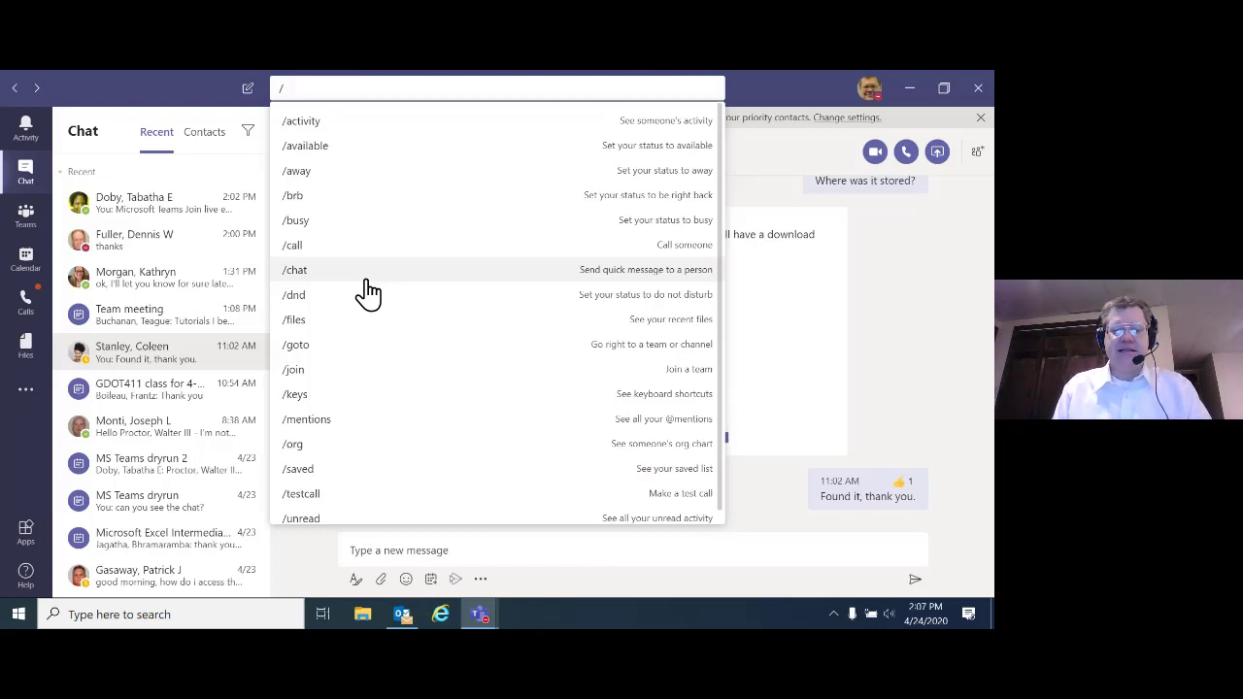
{"action": "scroll", "coordinate": [394, 388], "scroll_direction": "down", "scroll_amount": 1}
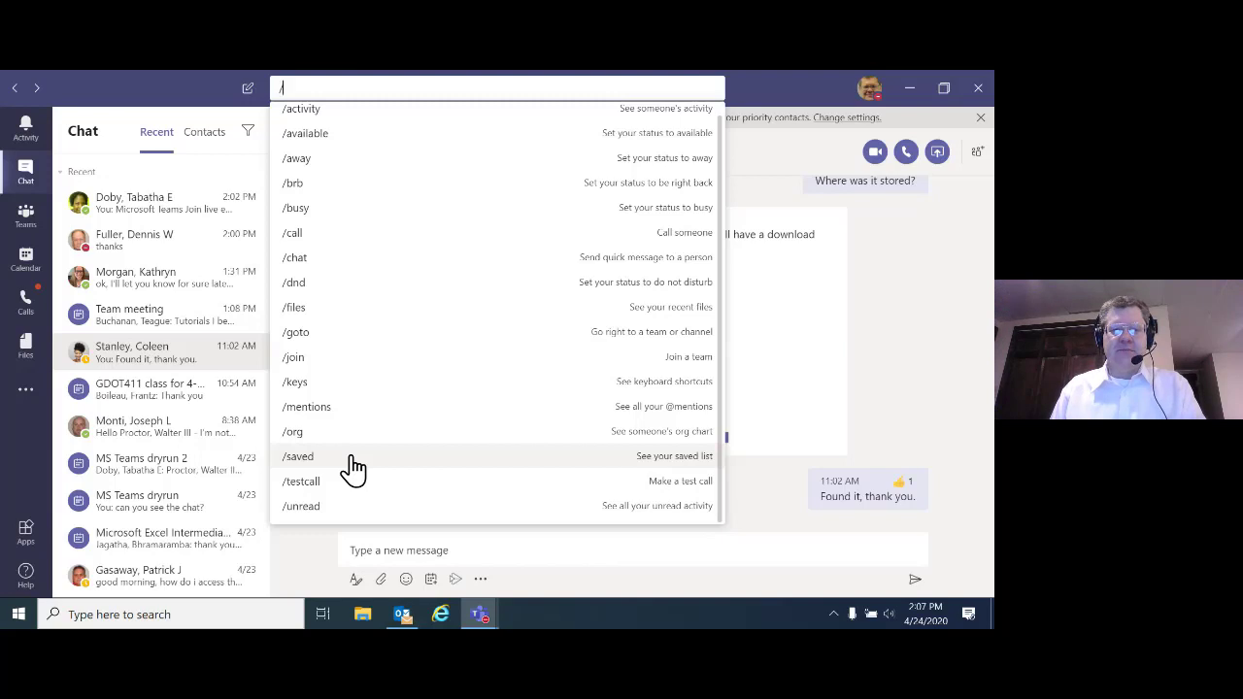
{"action": "key", "text": "Escape"}
{"action": "key", "text": "Escape"}
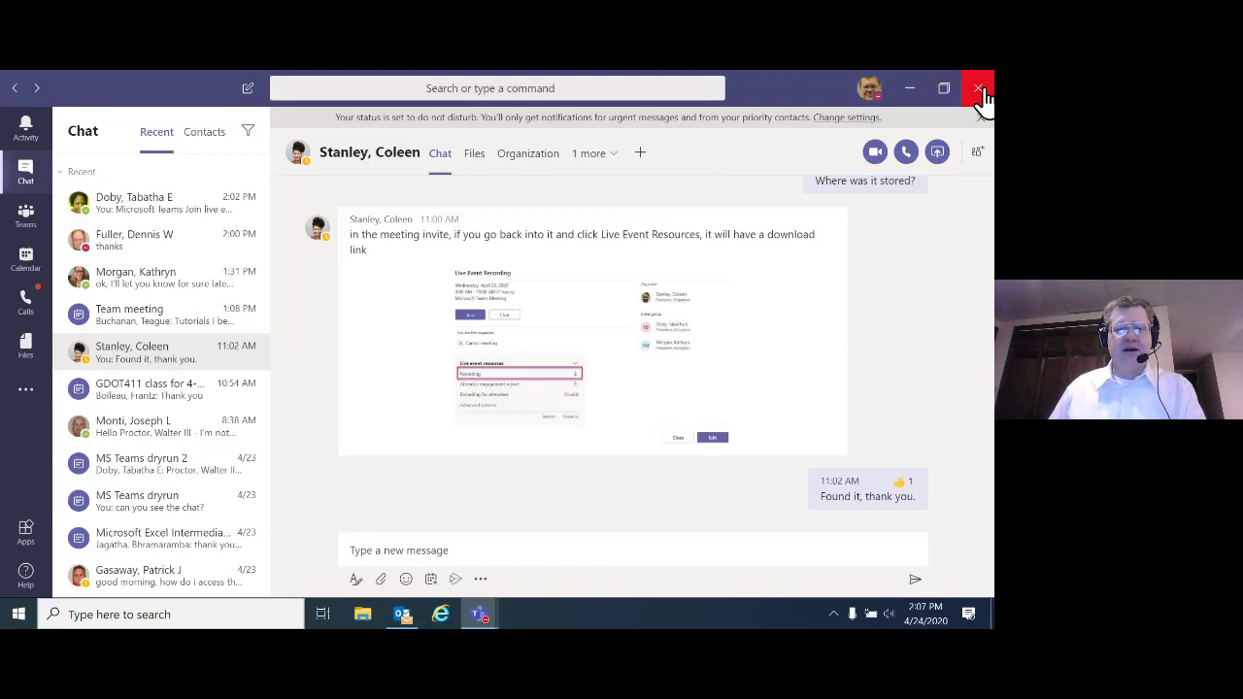
Step: Open Settings from the profile menu, showing General with the Default theme
{"action": "left_click", "coordinate": [869, 94]}
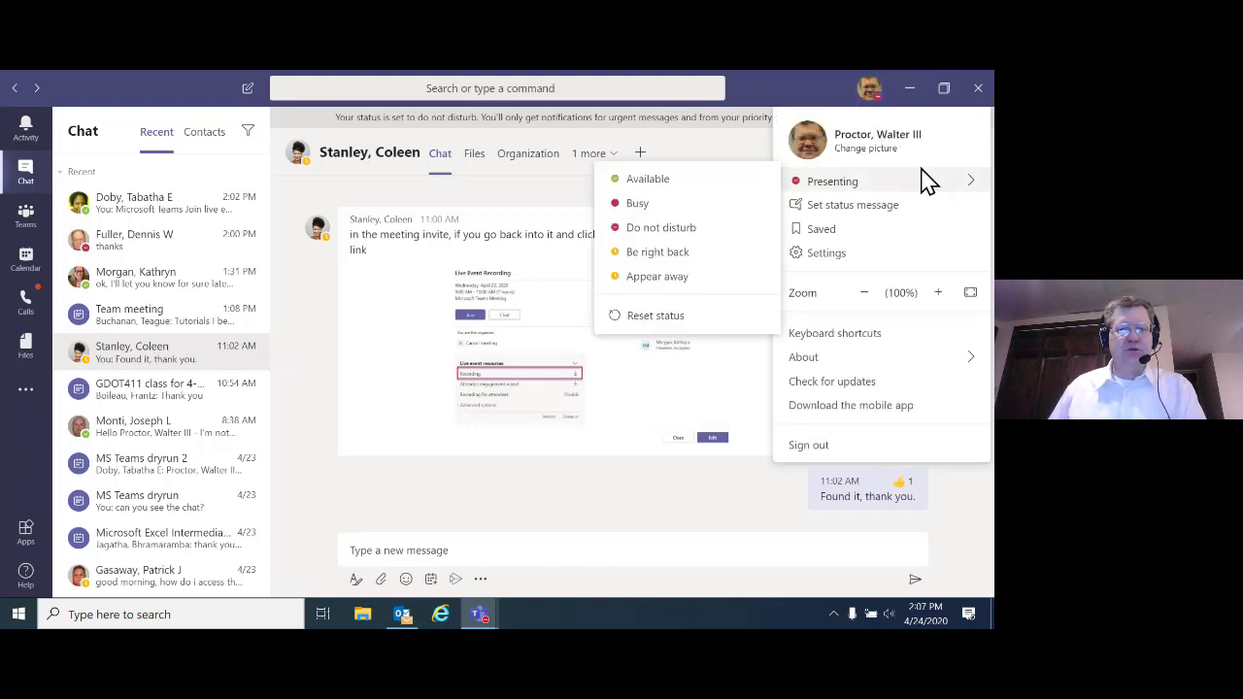
{"action": "mouse_move", "coordinate": [872, 184]}
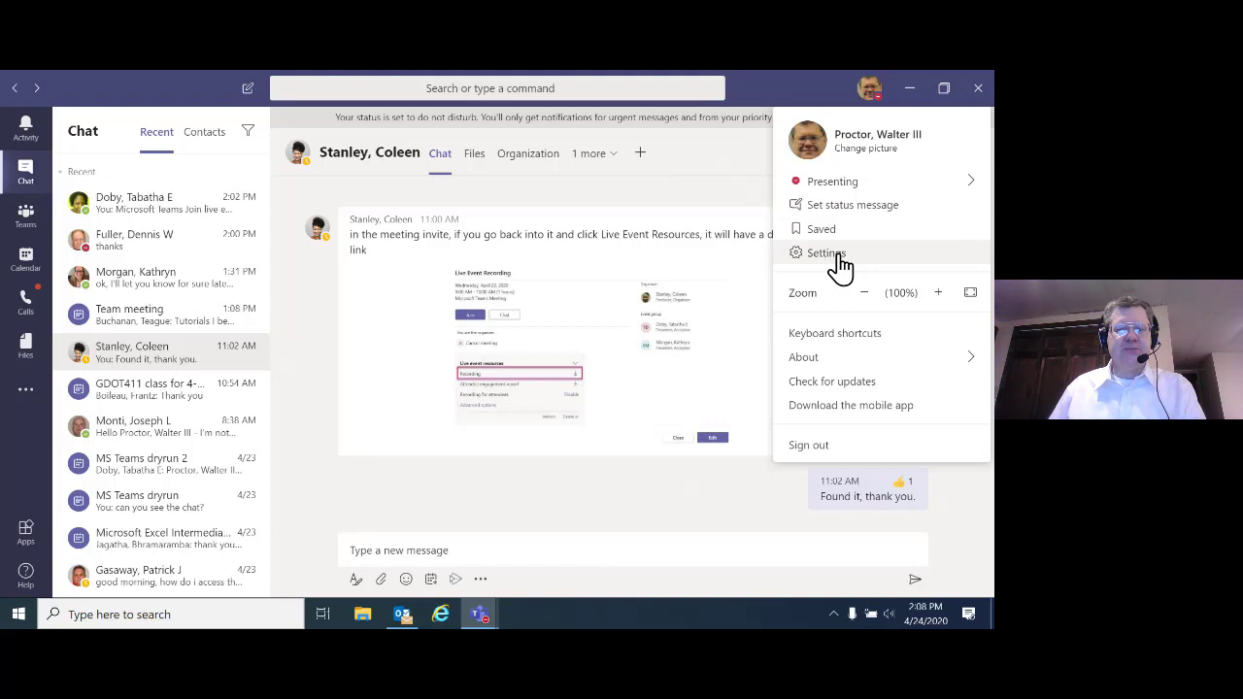
{"action": "left_click", "coordinate": [839, 260]}
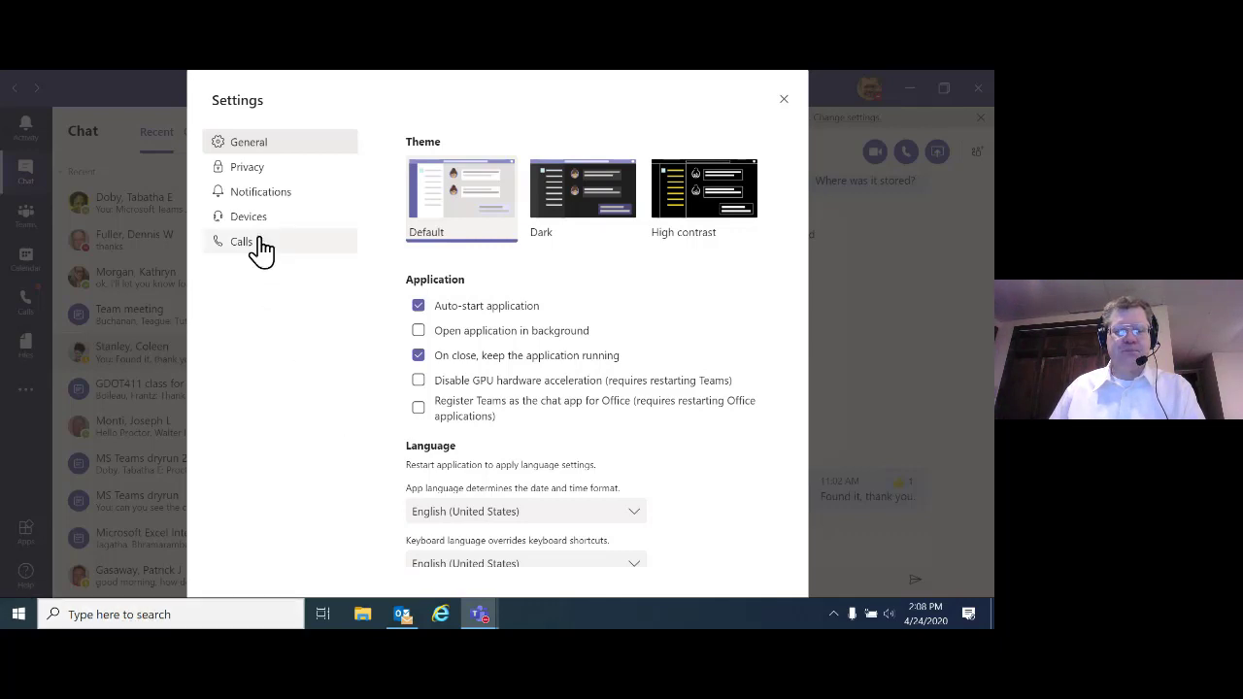
Step: Review the Privacy, Notifications, Devices and Calls settings pages, then close Settings
{"action": "left_click", "coordinate": [262, 171]}
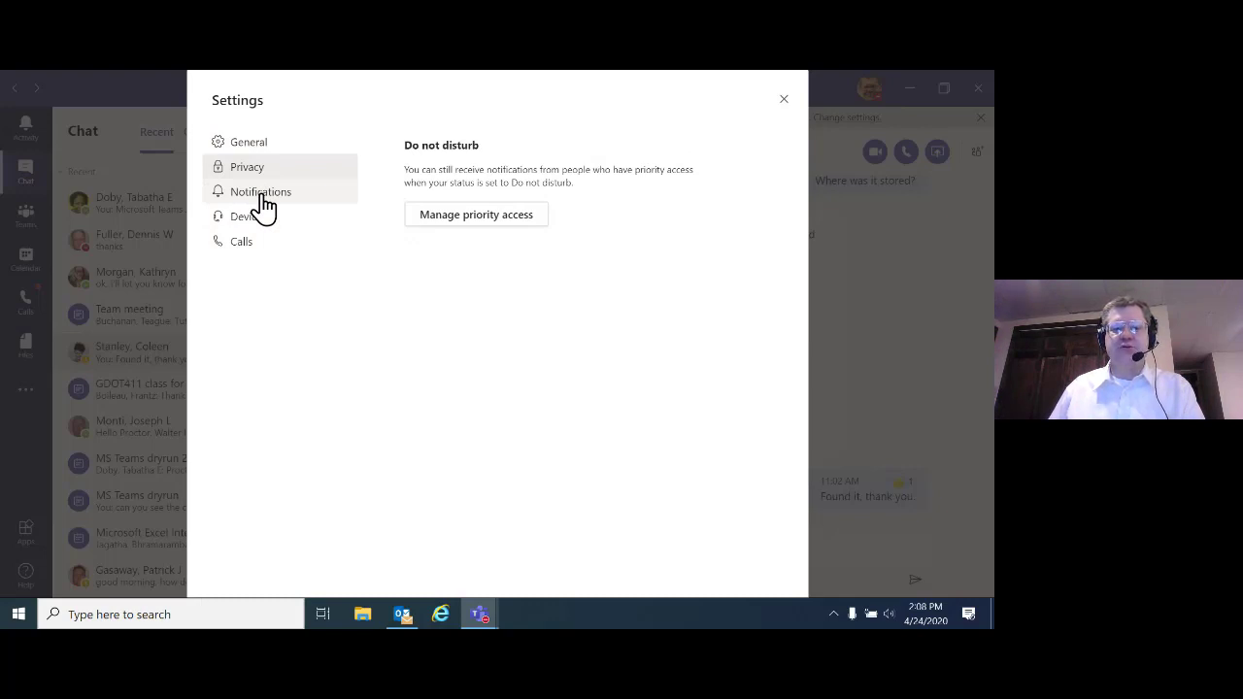
{"action": "left_click", "coordinate": [263, 193]}
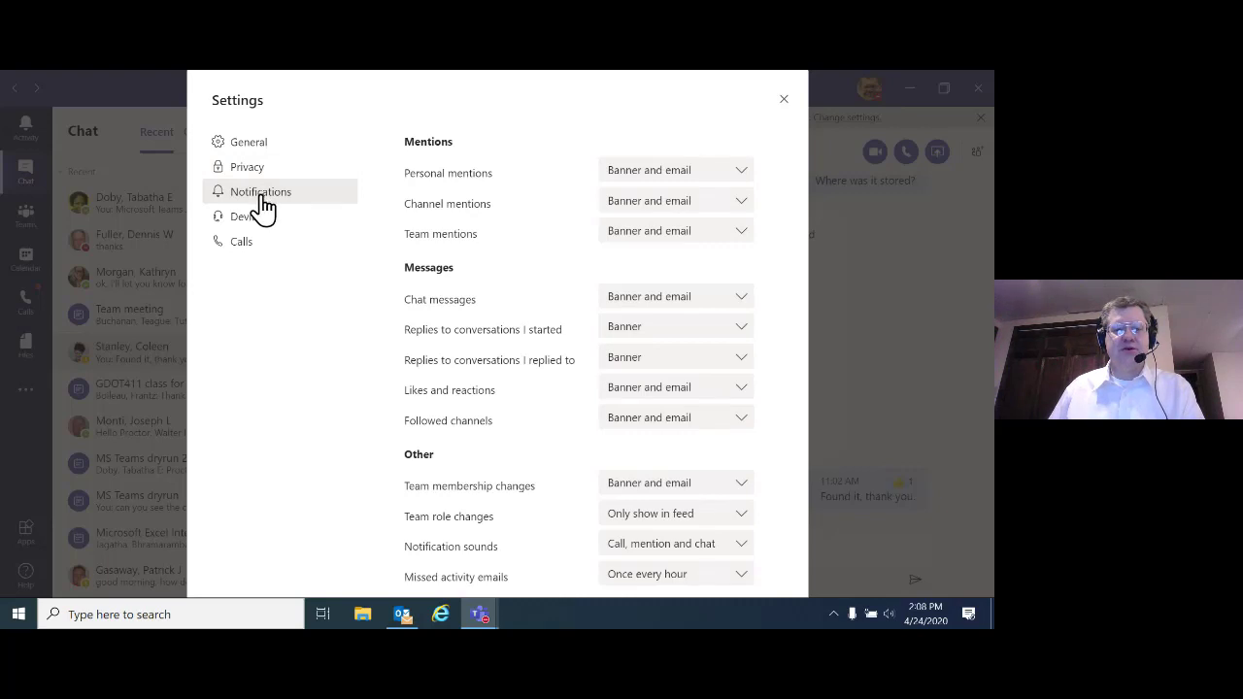
{"action": "left_click", "coordinate": [250, 225]}
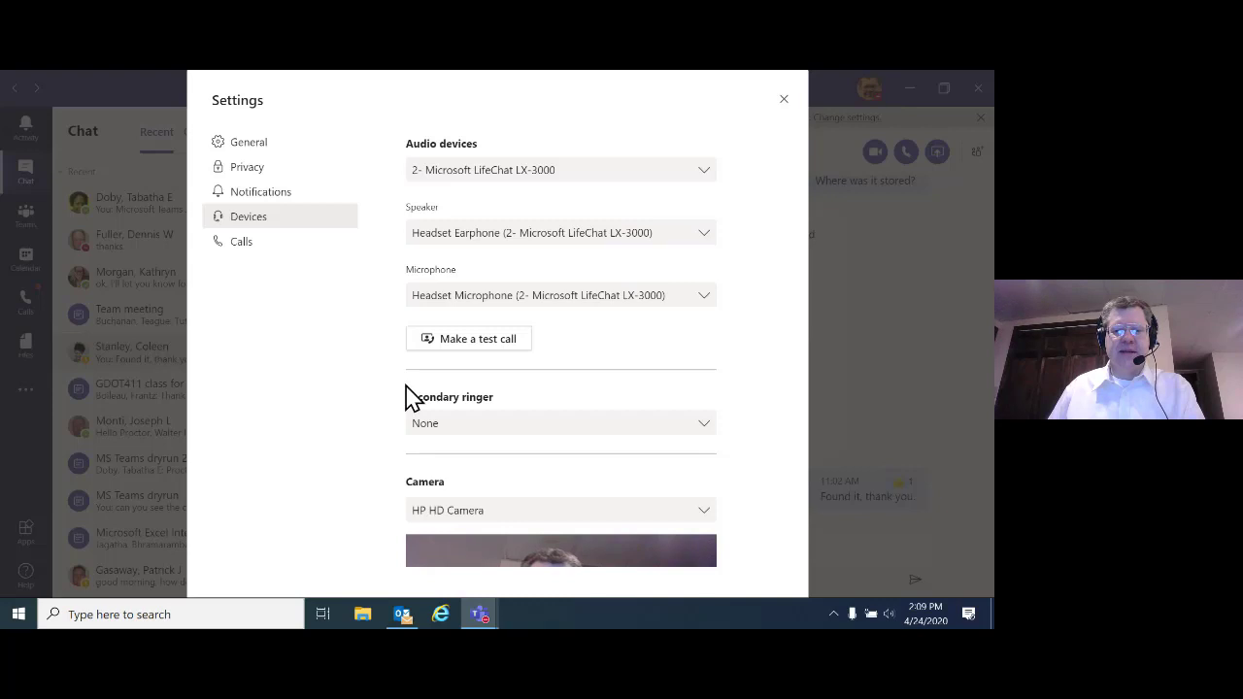
{"action": "scroll", "coordinate": [541, 411], "scroll_direction": "down", "scroll_amount": 3}
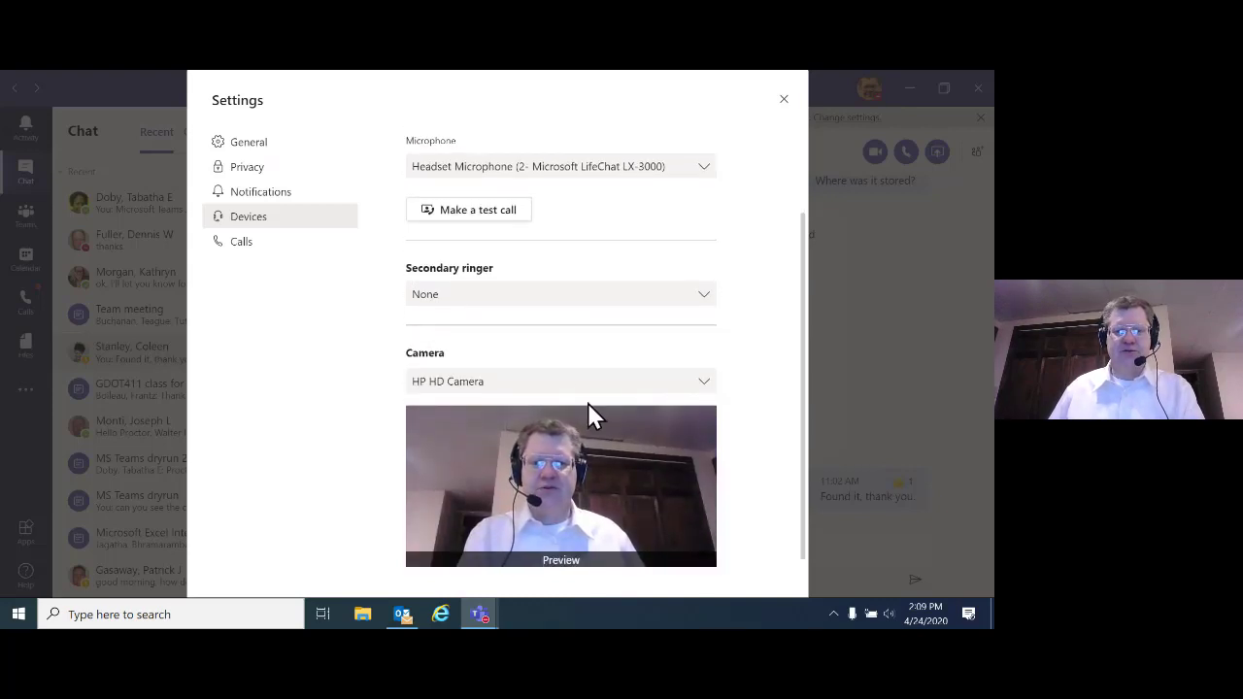
{"action": "scroll", "coordinate": [583, 403], "scroll_direction": "up", "scroll_amount": 3}
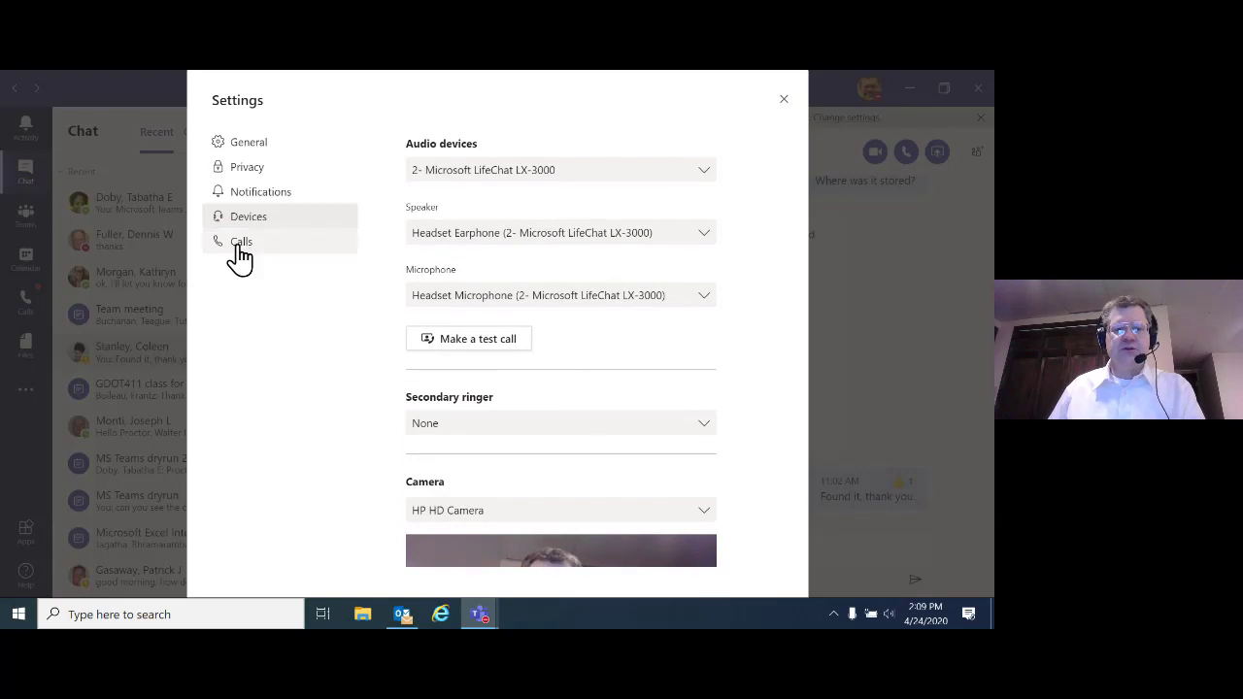
{"action": "left_click", "coordinate": [239, 248]}
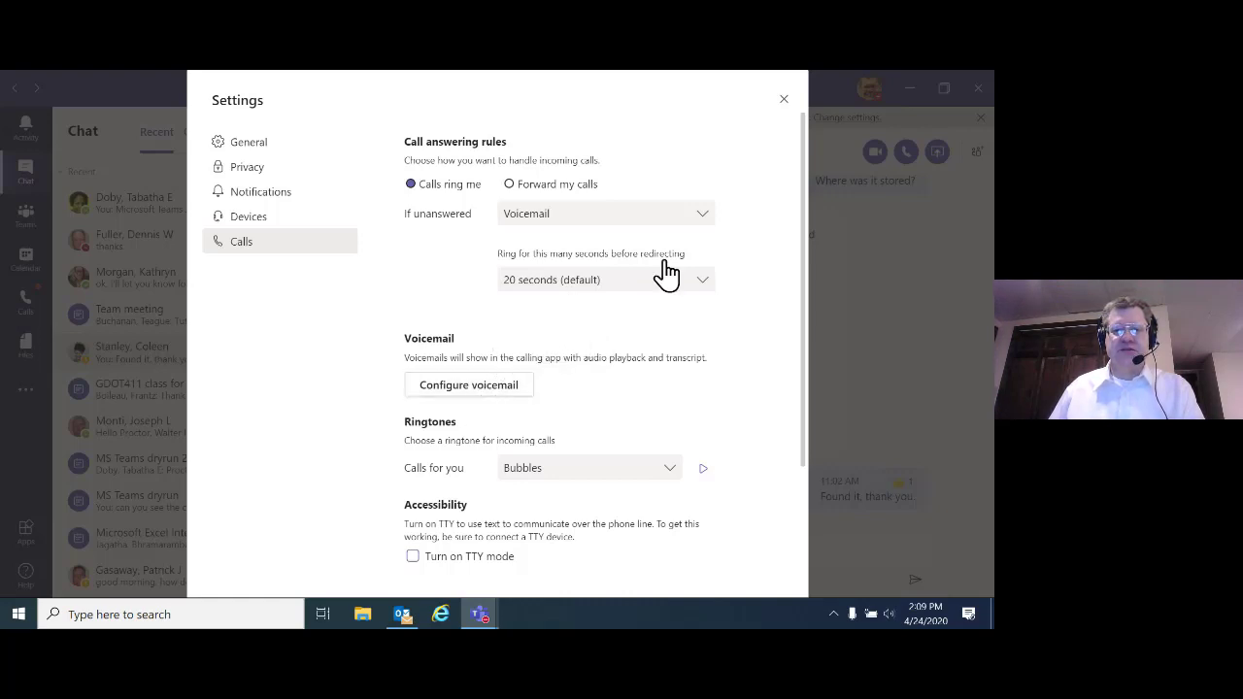
{"action": "left_click", "coordinate": [782, 102]}
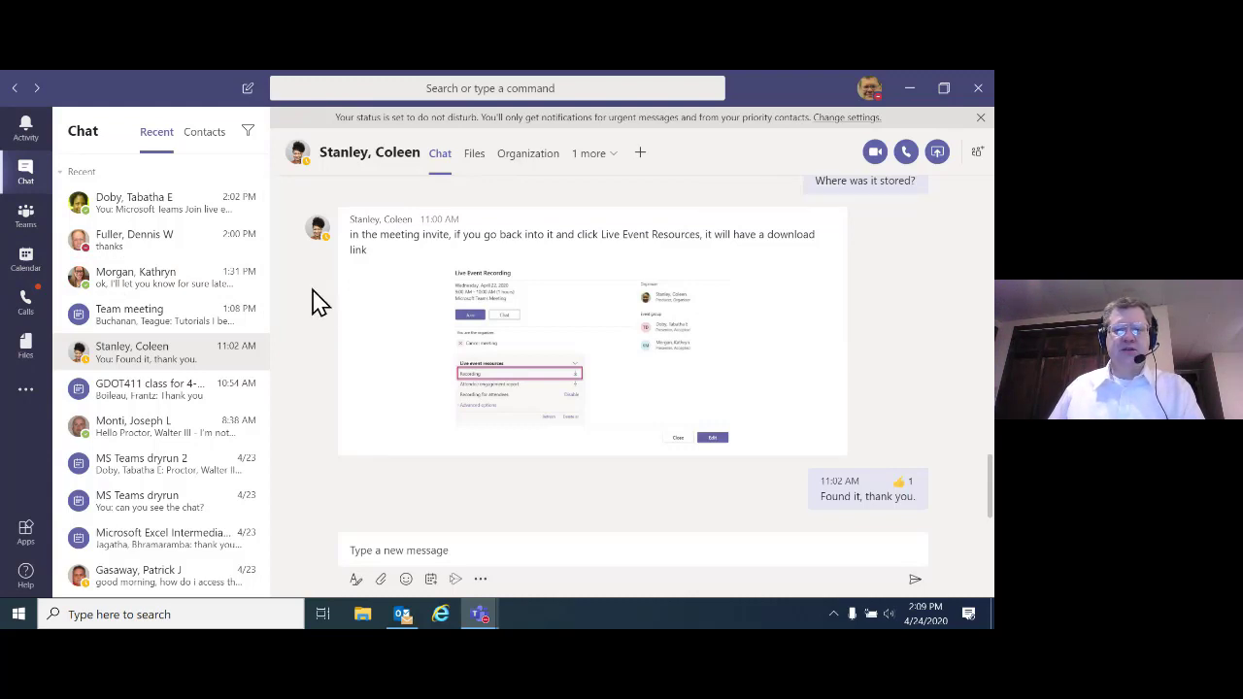
{"action": "left_click", "coordinate": [871, 92]}
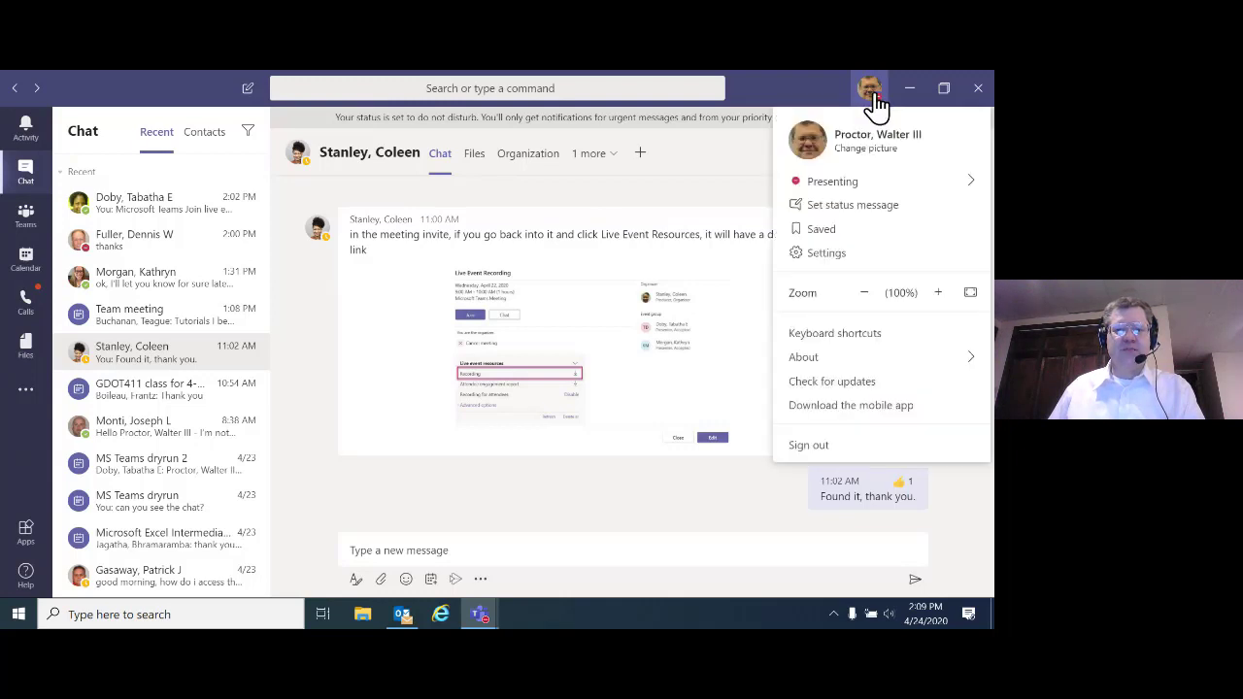
{"action": "left_click", "coordinate": [838, 335]}
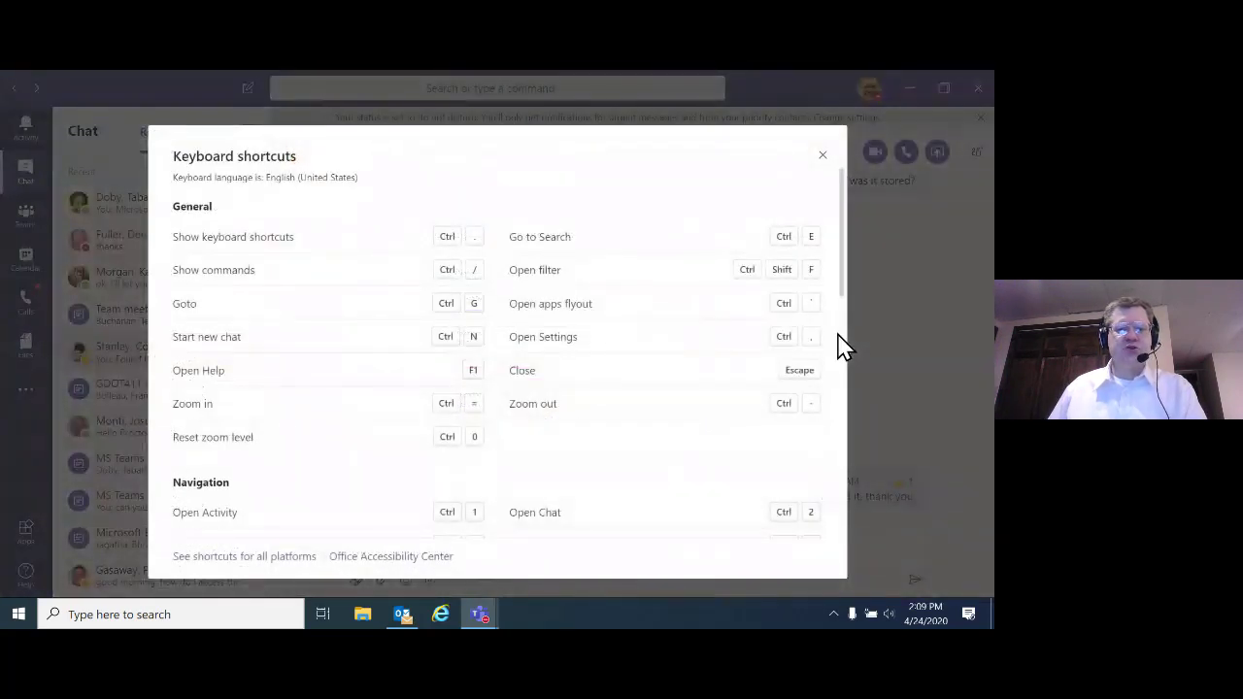
{"action": "scroll", "coordinate": [692, 340], "scroll_direction": "down", "scroll_amount": 3}
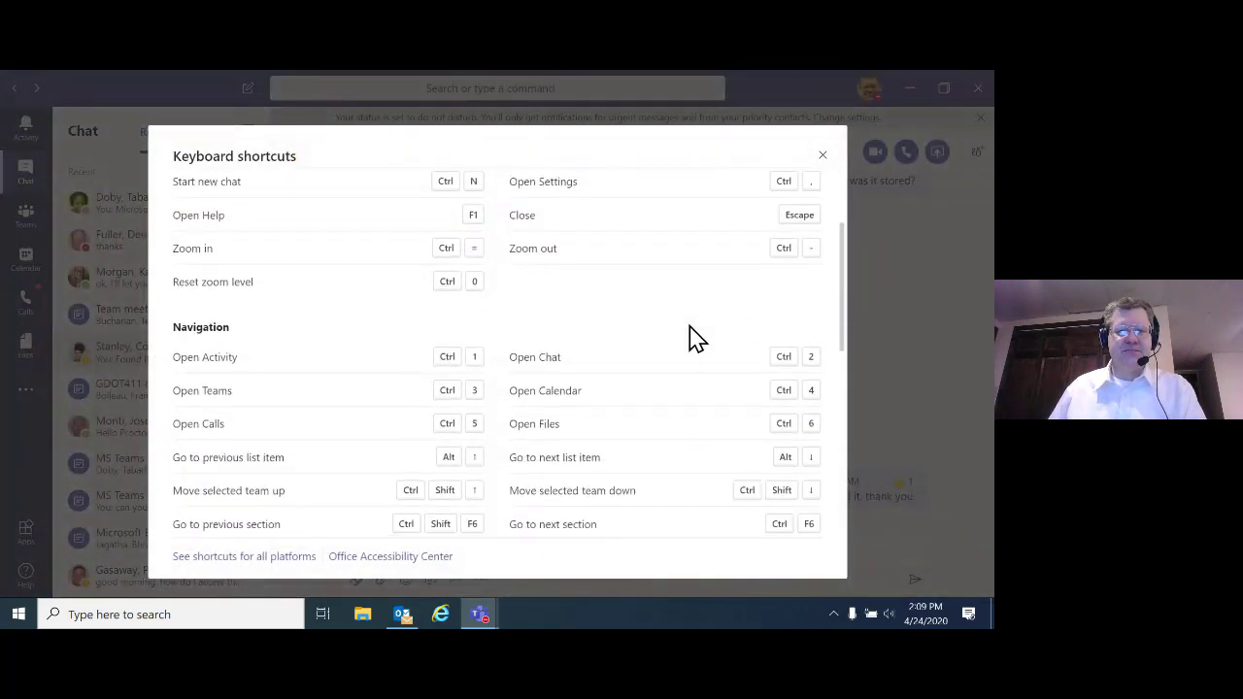
{"action": "left_click", "coordinate": [822, 156]}
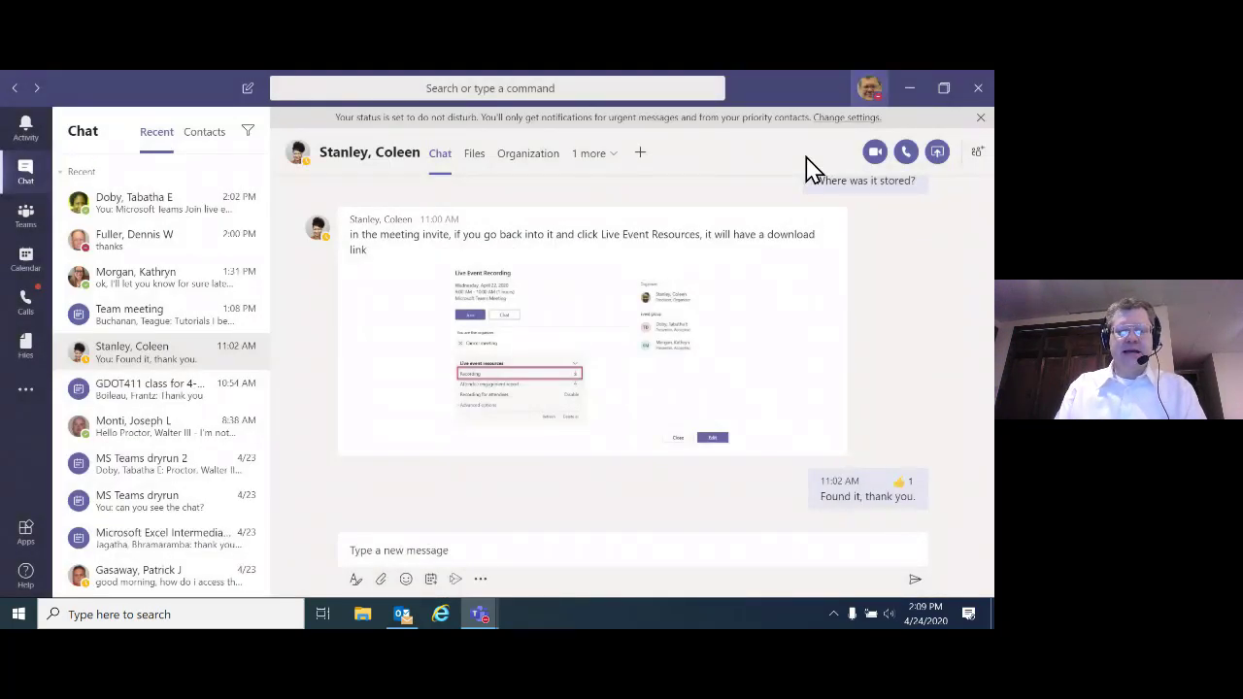
{"action": "key", "text": "ctrl+period"}
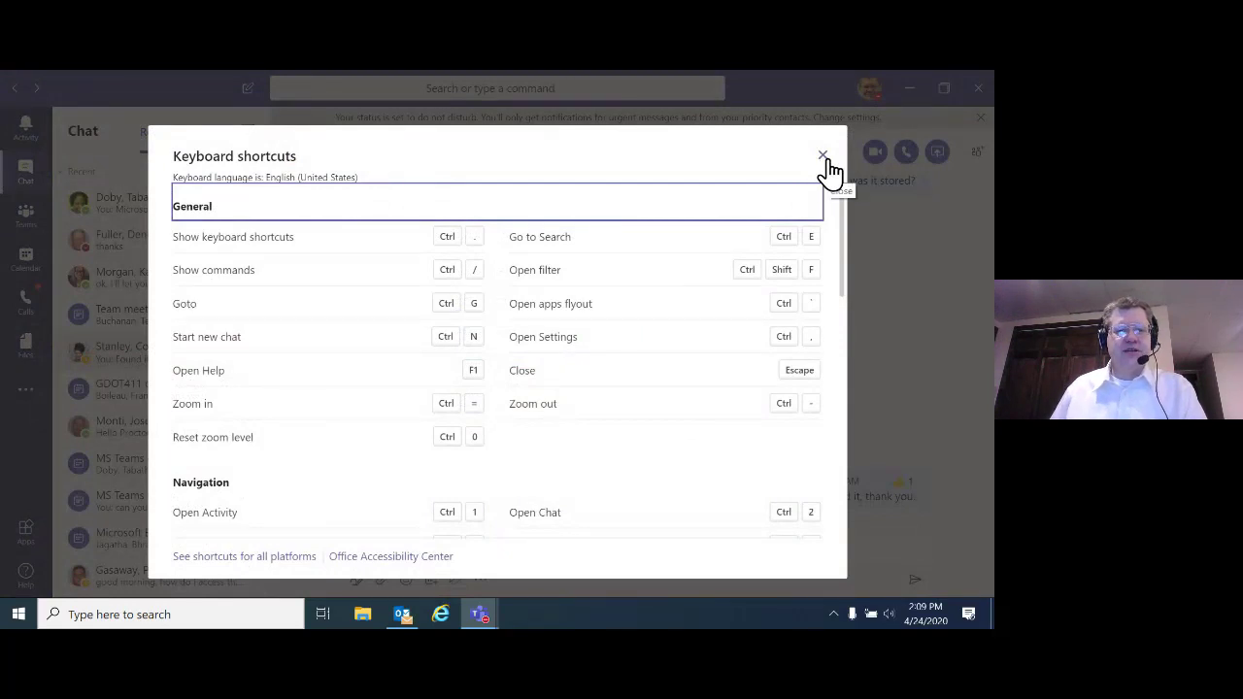
{"action": "left_click", "coordinate": [824, 158]}
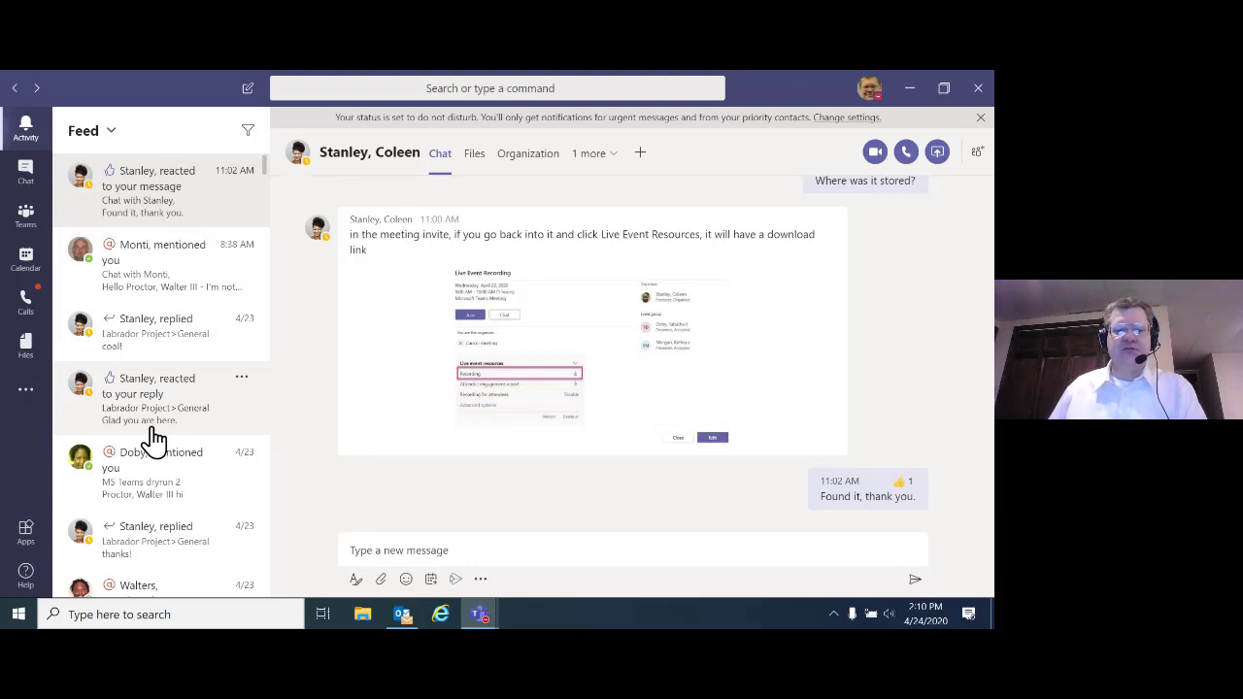
Step: Switch the activity list to My Activity and open the News and Events channel post
{"action": "scroll", "coordinate": [158, 398], "scroll_direction": "down", "scroll_amount": 1}
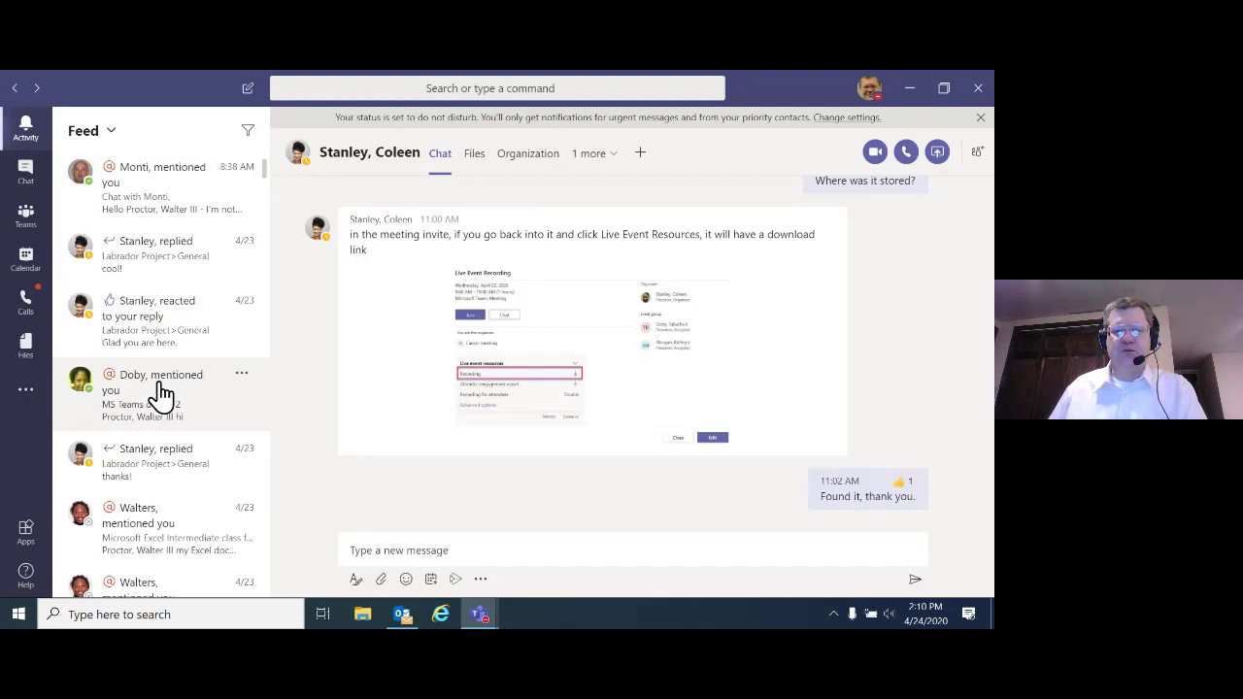
{"action": "scroll", "coordinate": [159, 397], "scroll_direction": "up", "scroll_amount": 1}
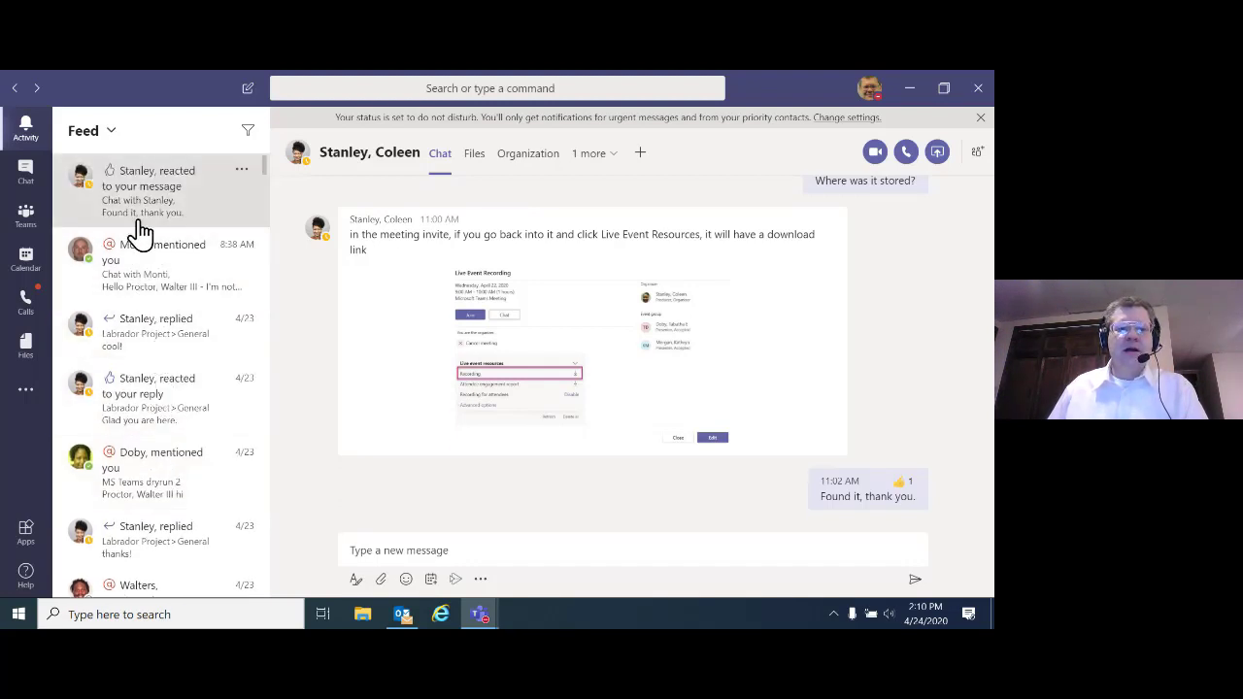
{"action": "left_click", "coordinate": [119, 136]}
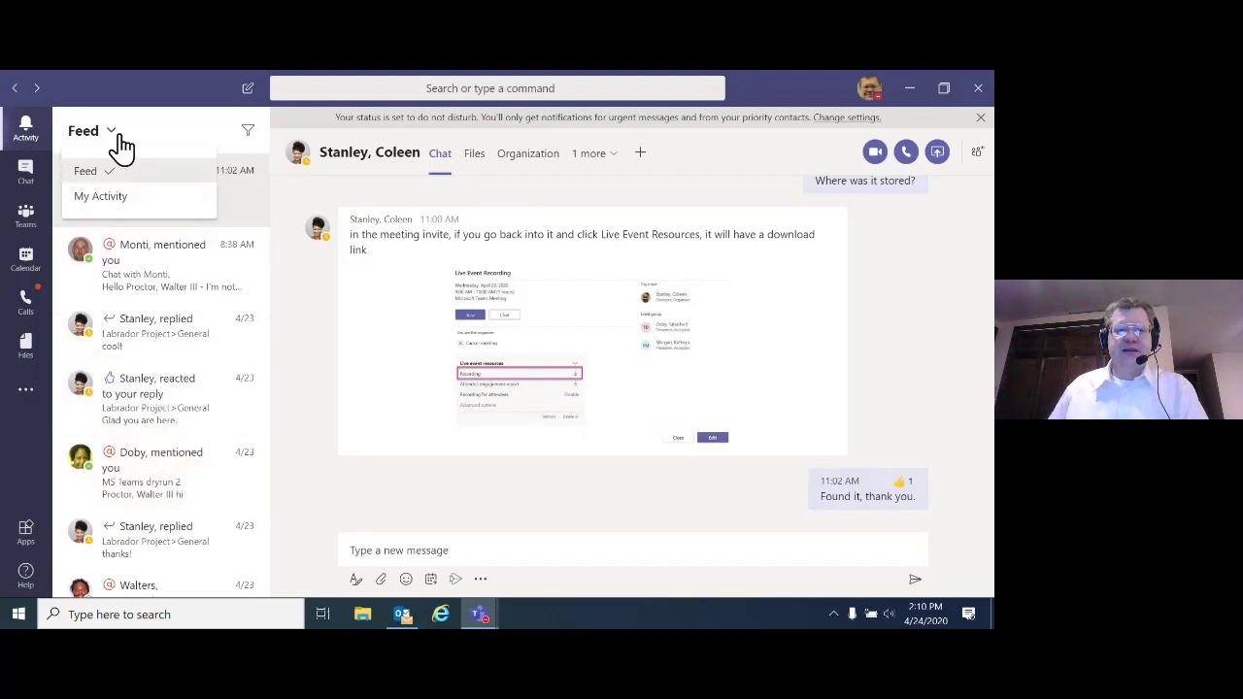
{"action": "left_click", "coordinate": [128, 200]}
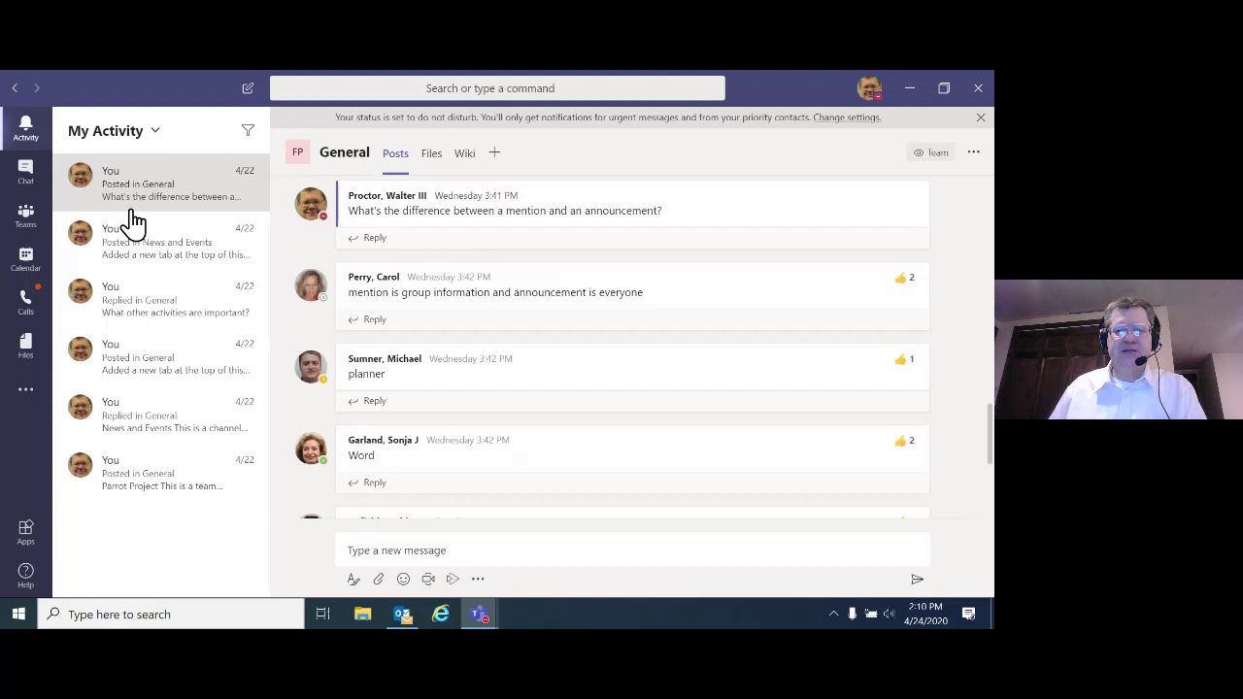
{"action": "left_click", "coordinate": [183, 261]}
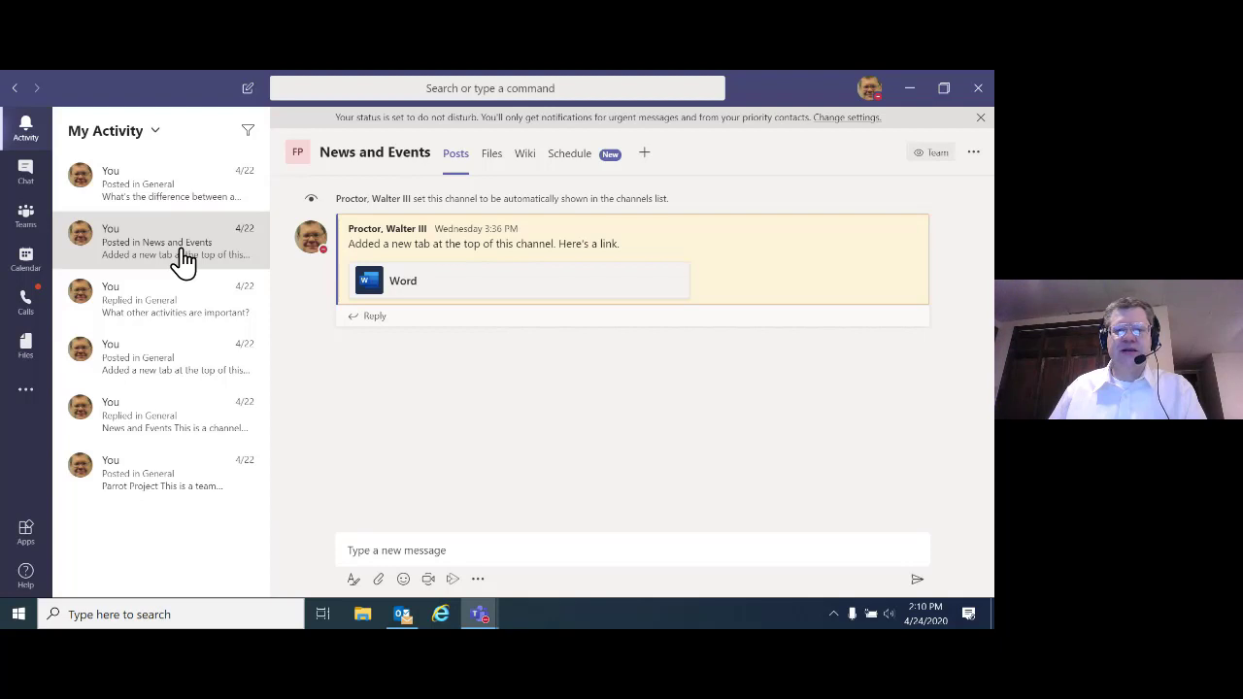
Step: Return the activity list to the Feed, open the latest reaction's chat, and start a filter
{"action": "left_click", "coordinate": [136, 130]}
{"action": "left_click", "coordinate": [115, 172]}
{"action": "left_click", "coordinate": [166, 205]}
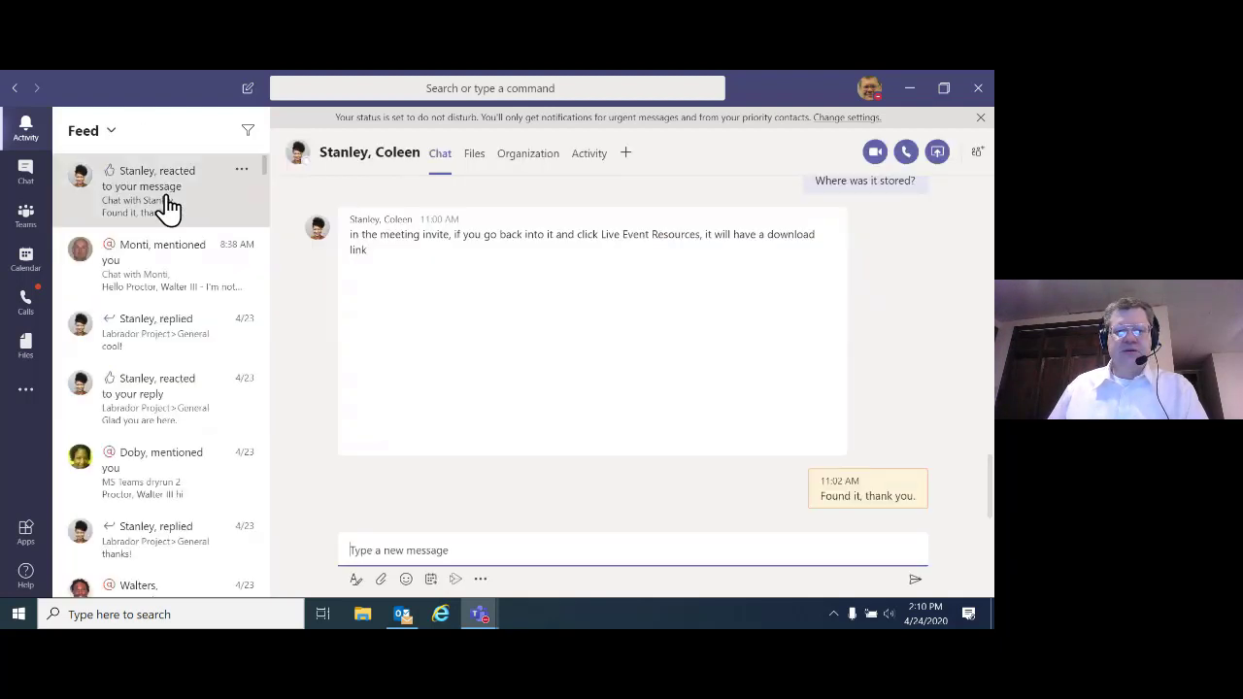
{"action": "left_click", "coordinate": [248, 134]}
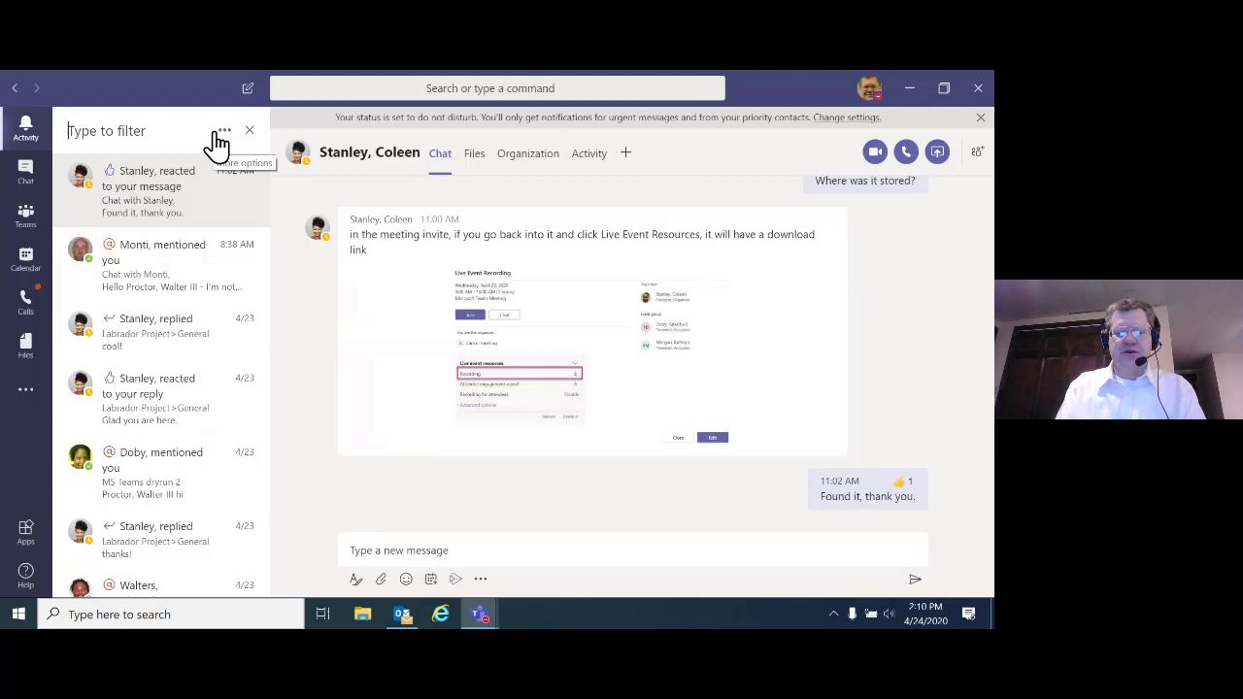
Step: Filter the feed by 'con' and Following only, then clear it and switch to Chat
{"action": "type", "text": "con"}
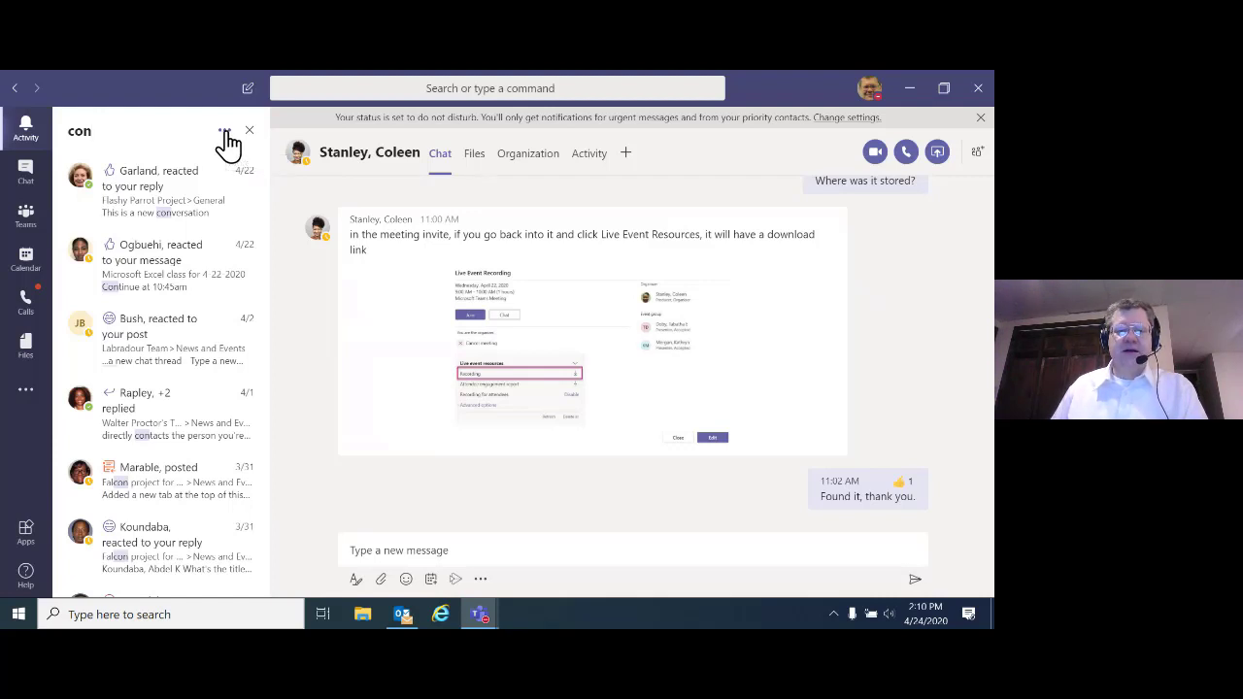
{"action": "left_click", "coordinate": [225, 133]}
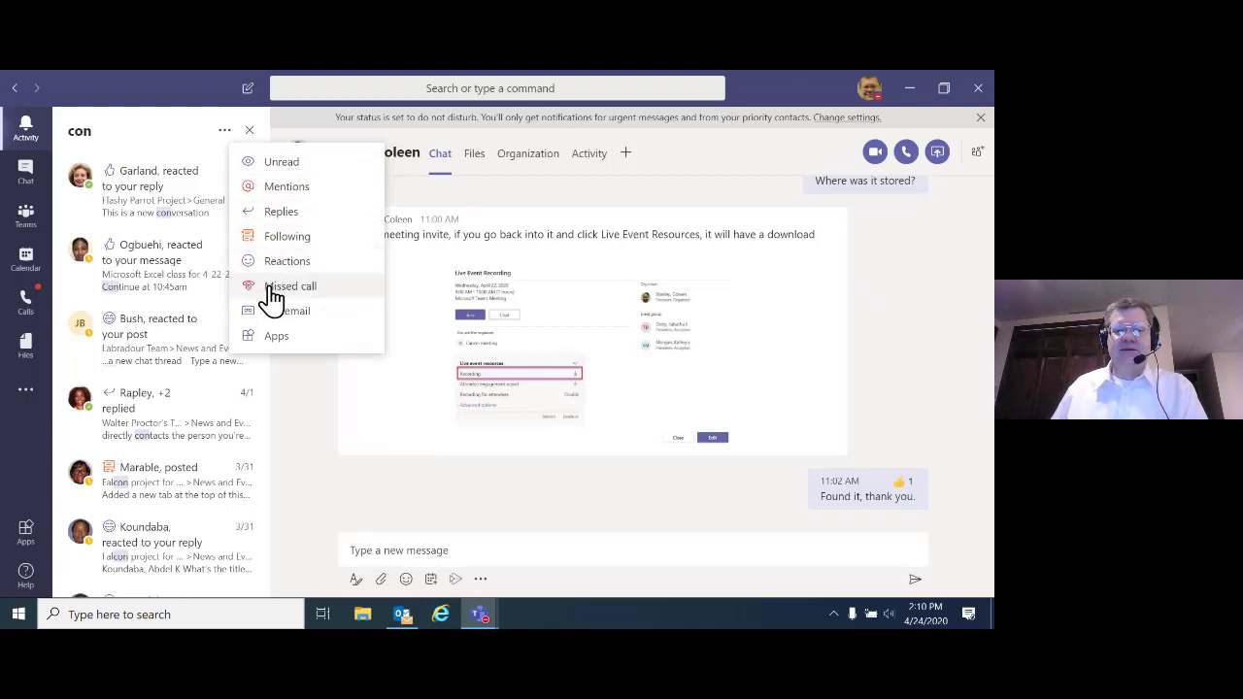
{"action": "left_click", "coordinate": [273, 237]}
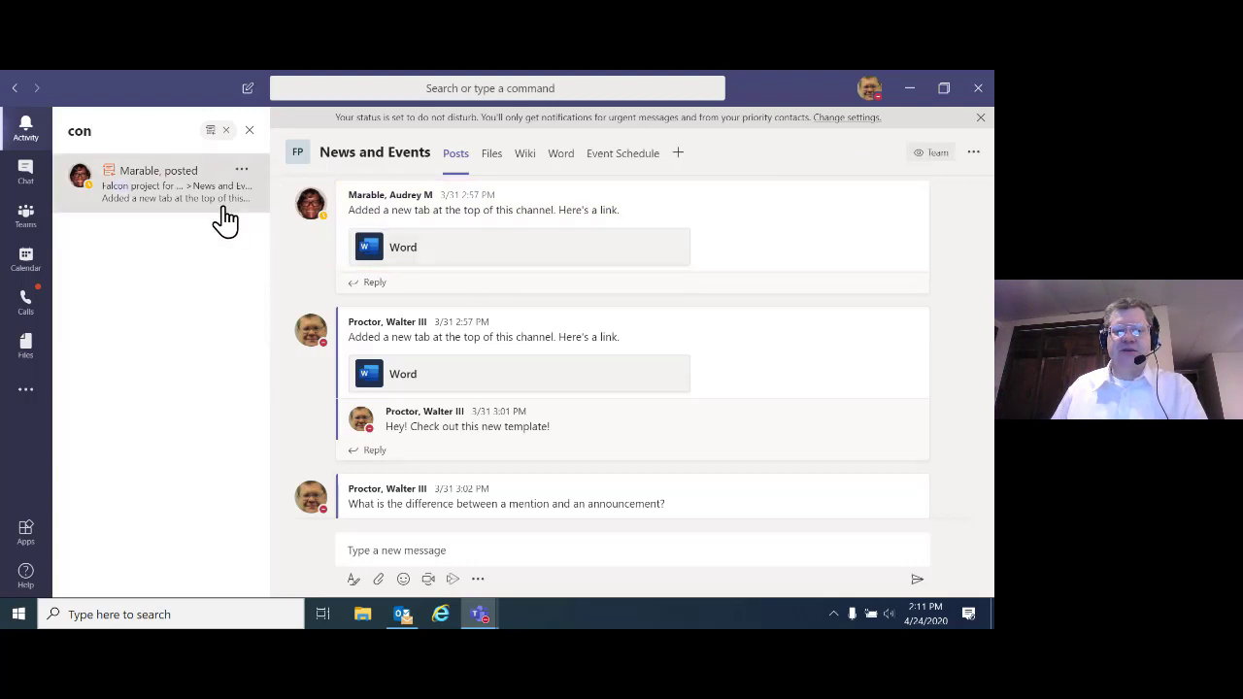
{"action": "left_click", "coordinate": [252, 136]}
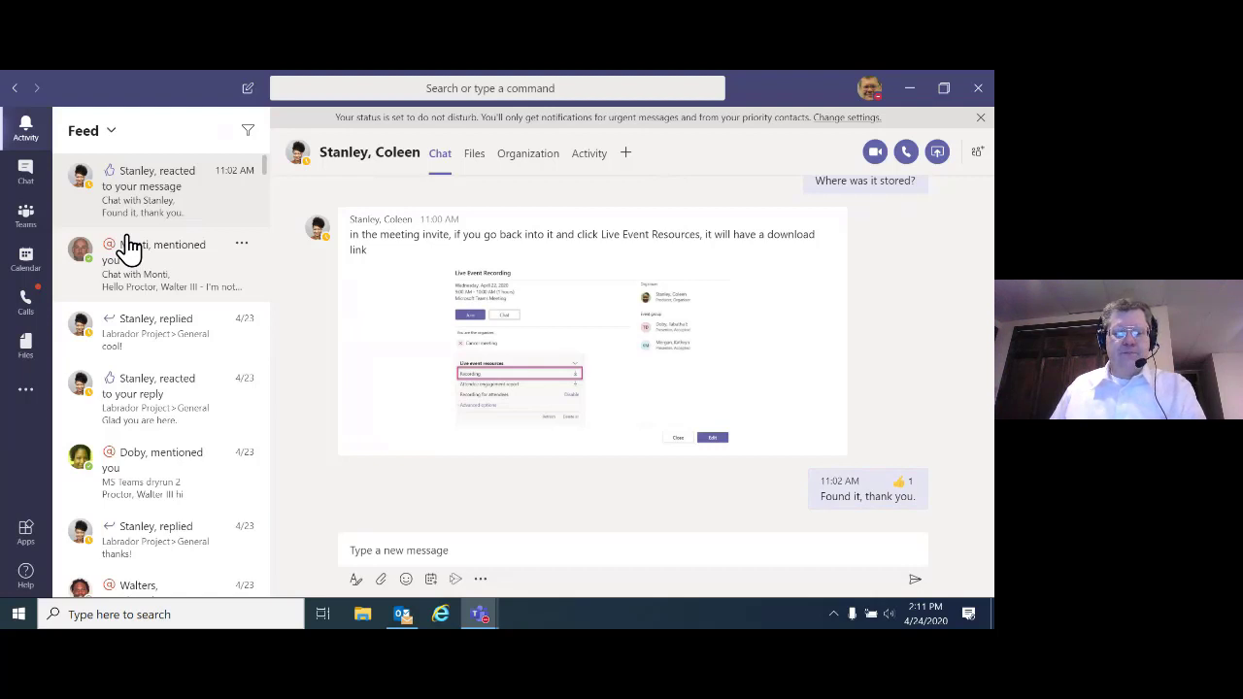
{"action": "key", "text": "ctrl+2"}
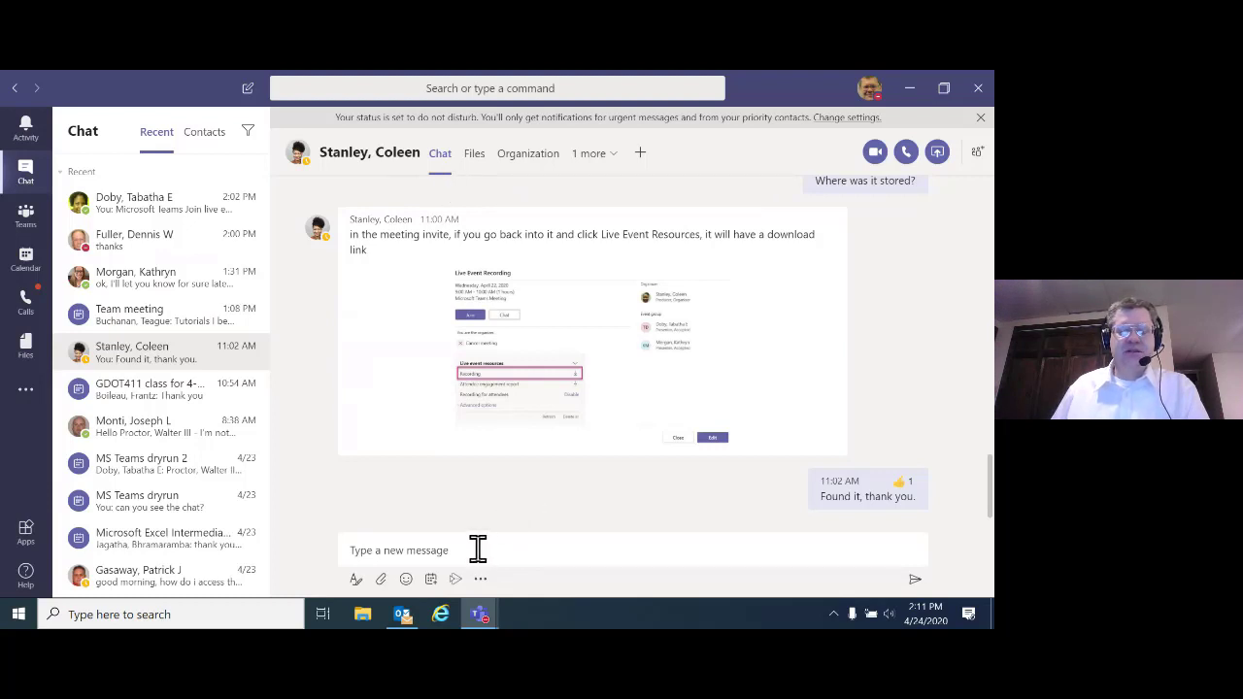
Step: View the chat's Files and Organization tabs, then the colleague's Activity history
{"action": "left_click", "coordinate": [475, 163]}
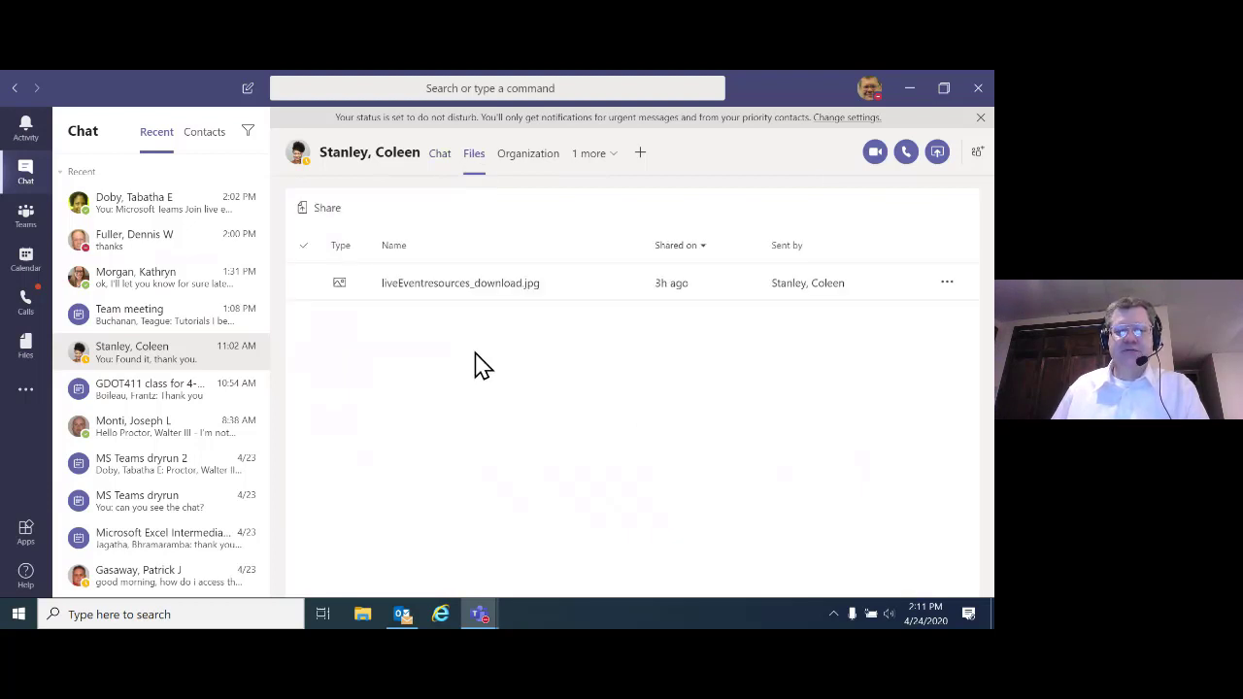
{"action": "left_click", "coordinate": [530, 160]}
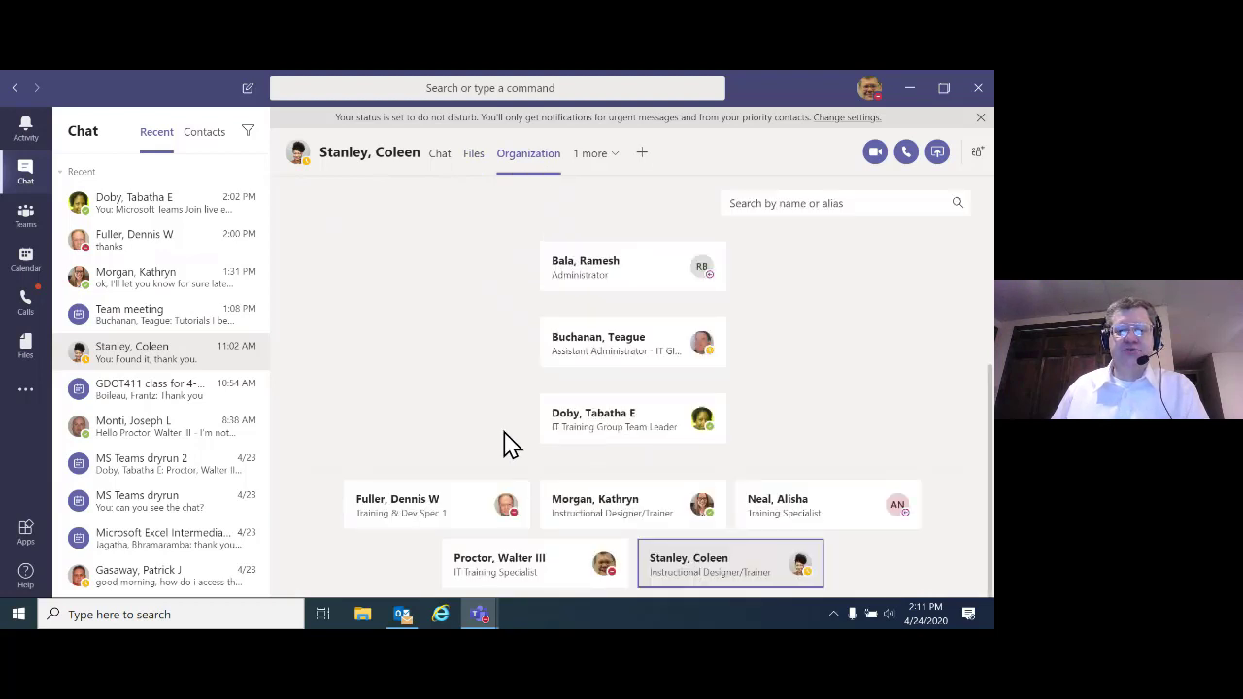
{"action": "left_click", "coordinate": [597, 158]}
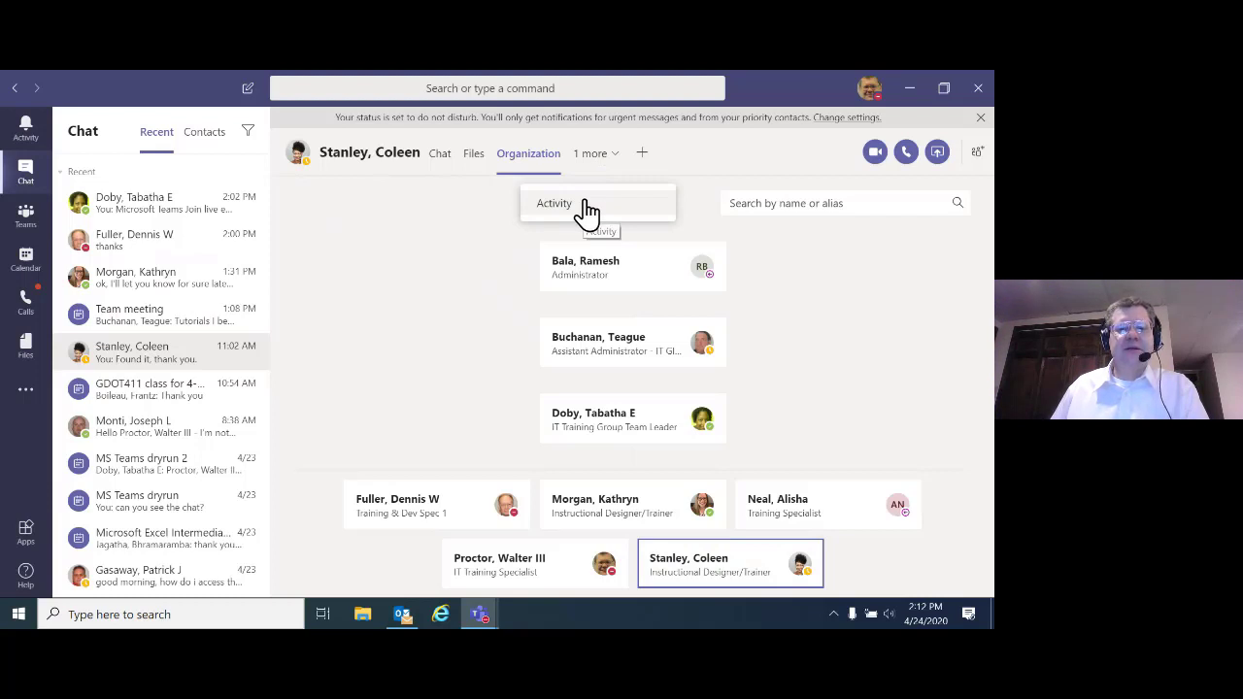
{"action": "left_click", "coordinate": [586, 212]}
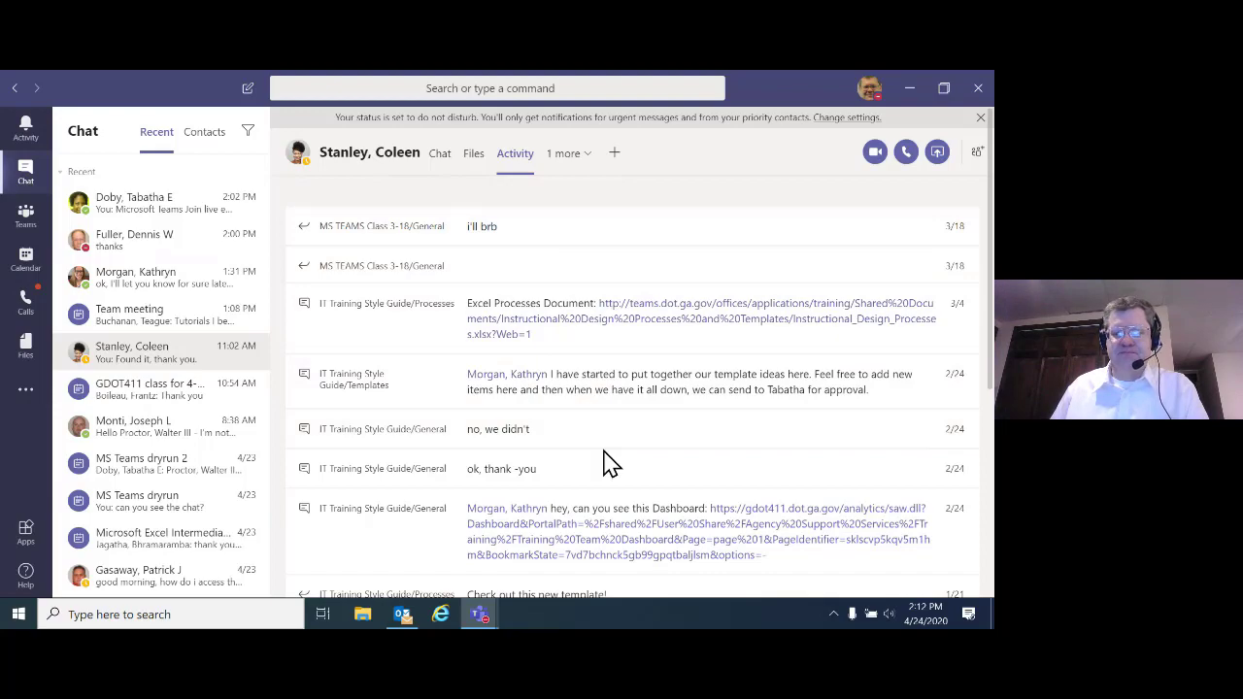
{"action": "left_click", "coordinate": [622, 161]}
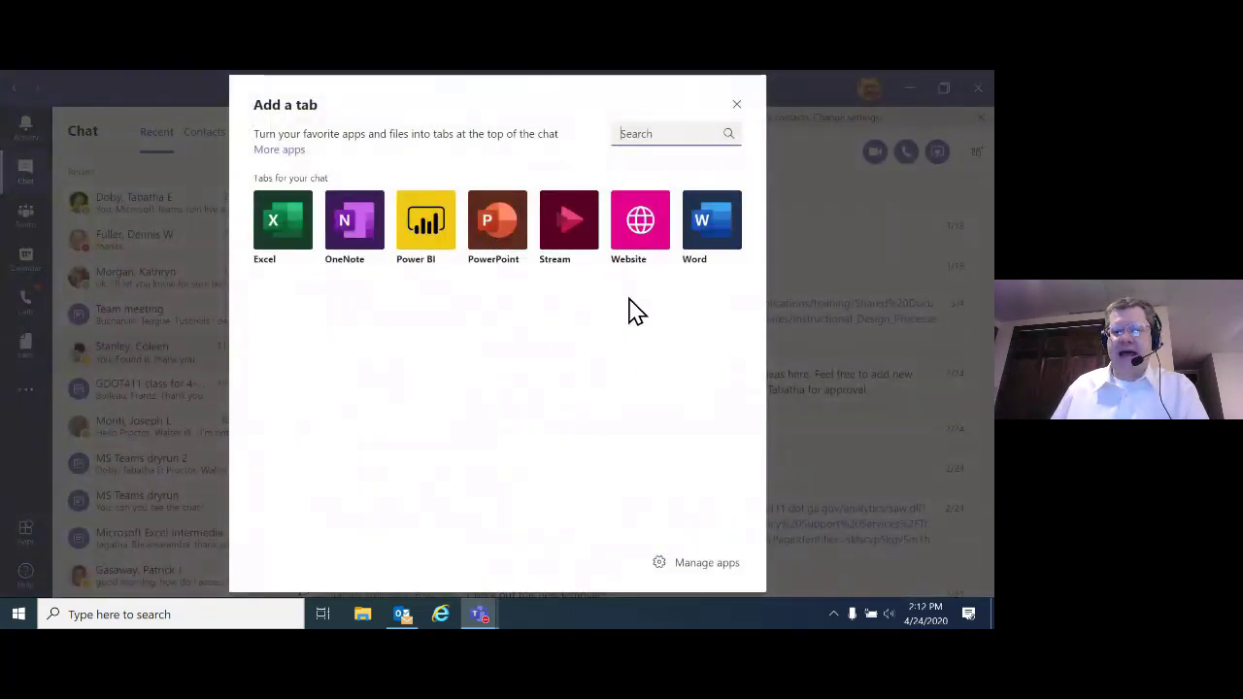
{"action": "left_click", "coordinate": [736, 105]}
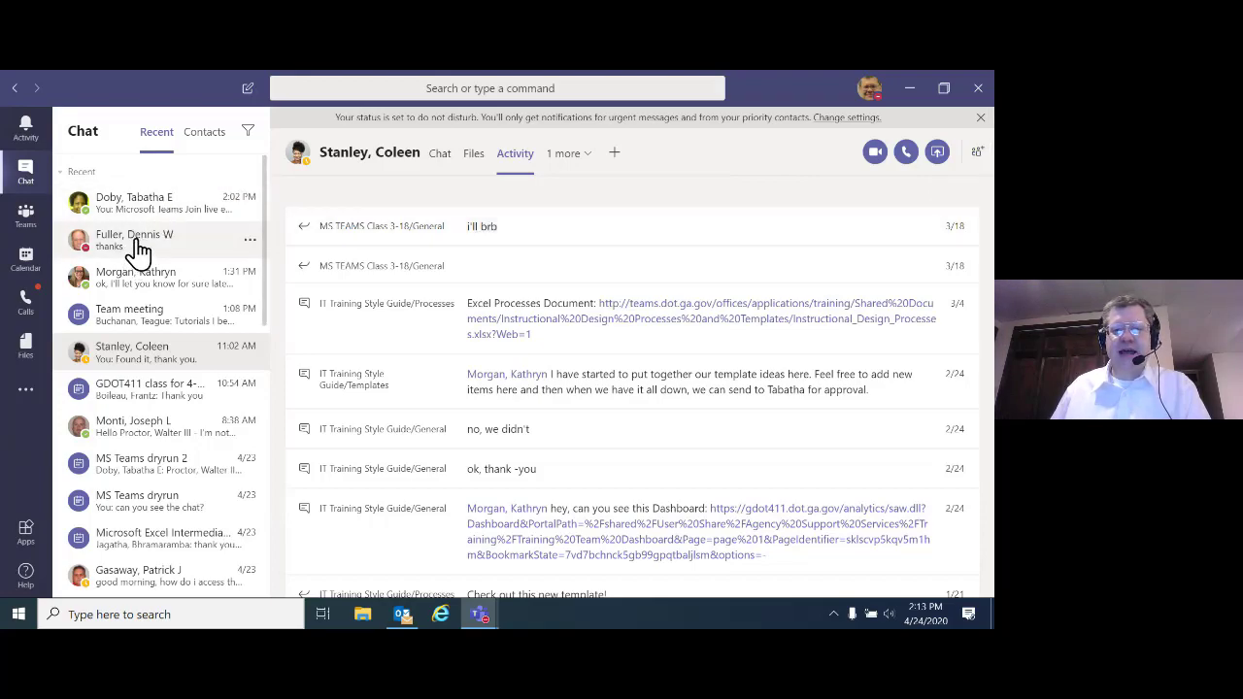
Step: Go to IT Training Team's General channel, browse its Files, then open the Wiki tab
{"action": "left_click", "coordinate": [23, 215]}
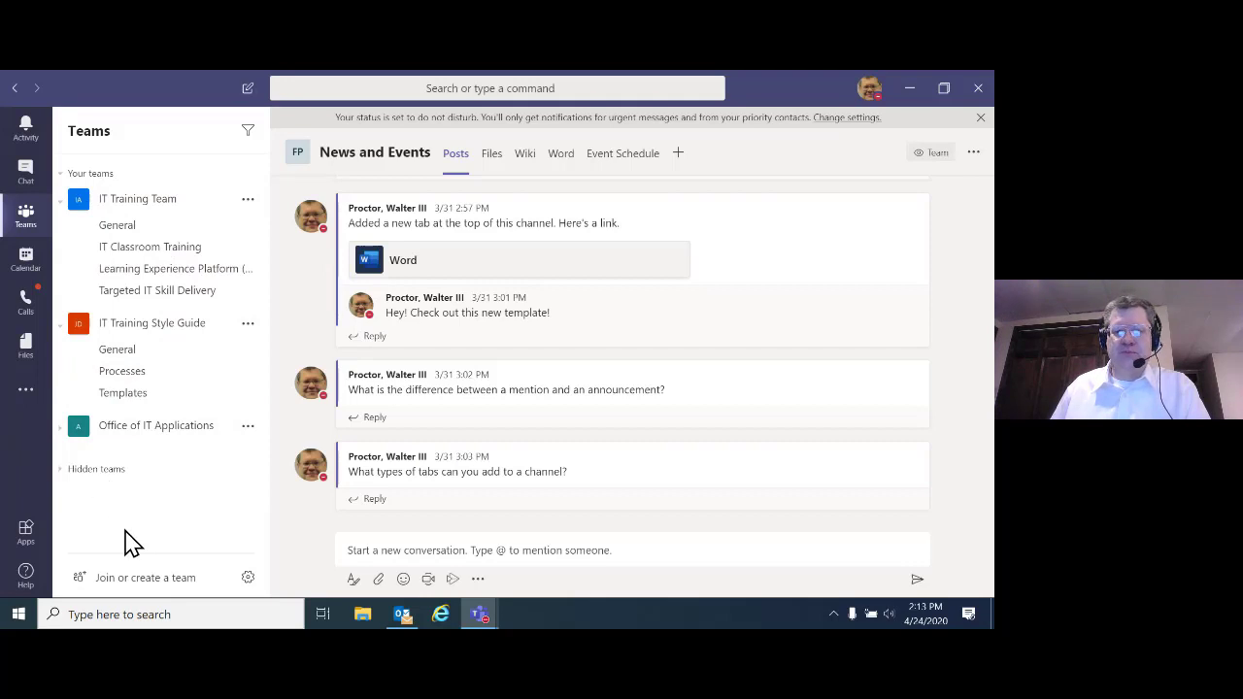
{"action": "left_click", "coordinate": [133, 236]}
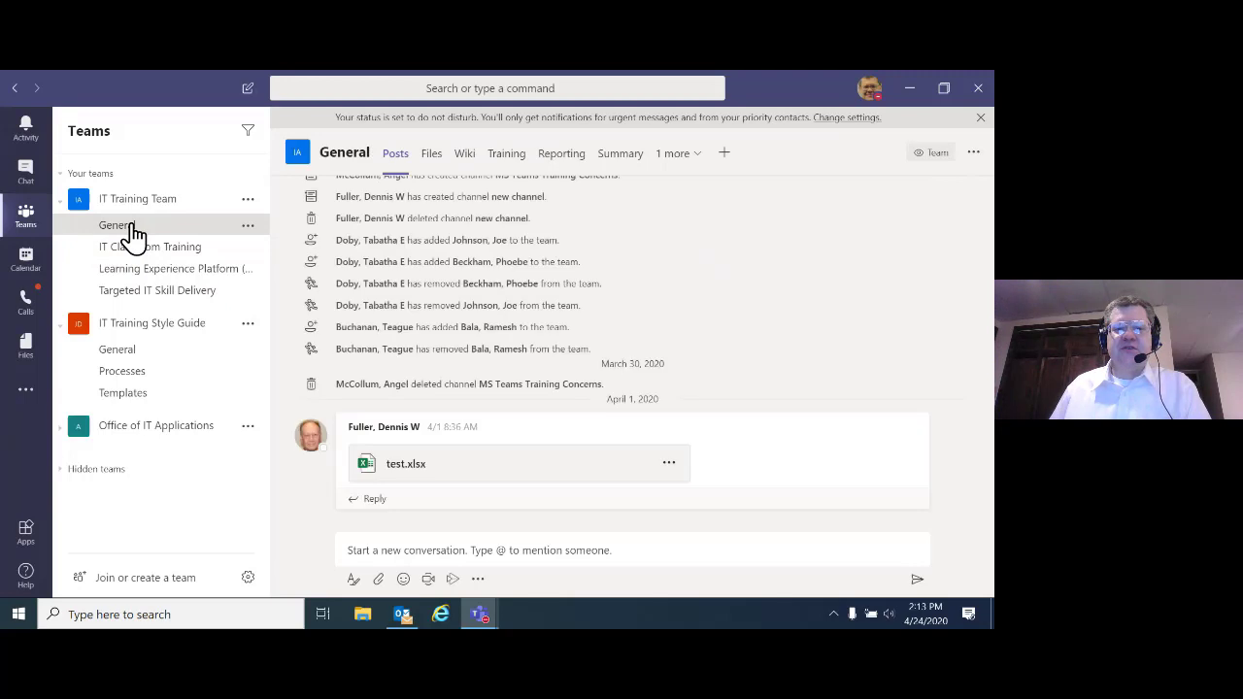
{"action": "left_click", "coordinate": [430, 157]}
{"action": "left_click", "coordinate": [490, 493]}
{"action": "left_click", "coordinate": [490, 495]}
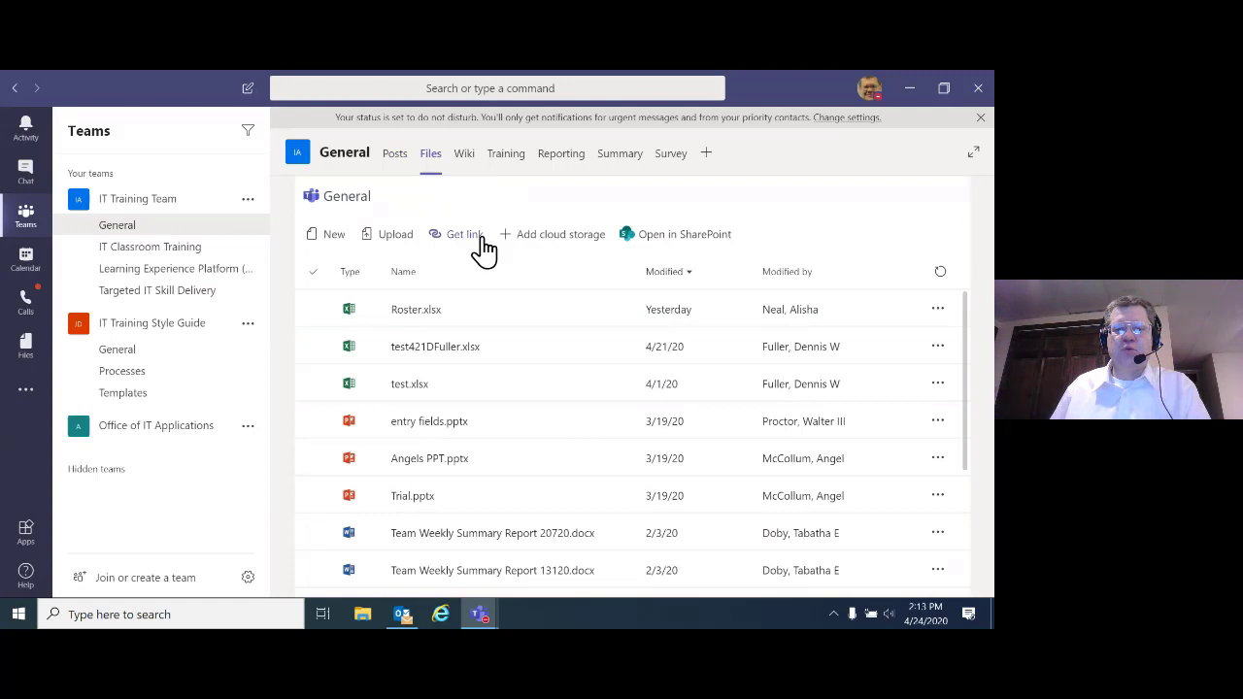
{"action": "left_click", "coordinate": [467, 161]}
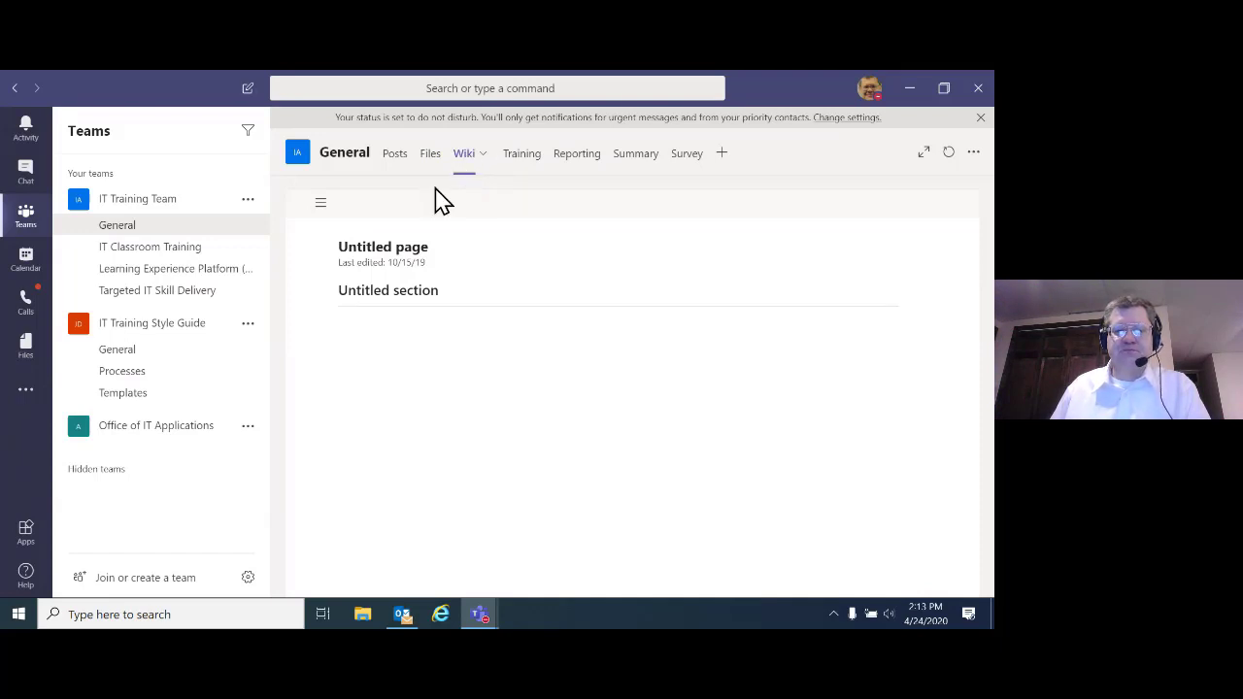
Step: Open the Calendar and scroll through the work-week grid
{"action": "left_click", "coordinate": [26, 258]}
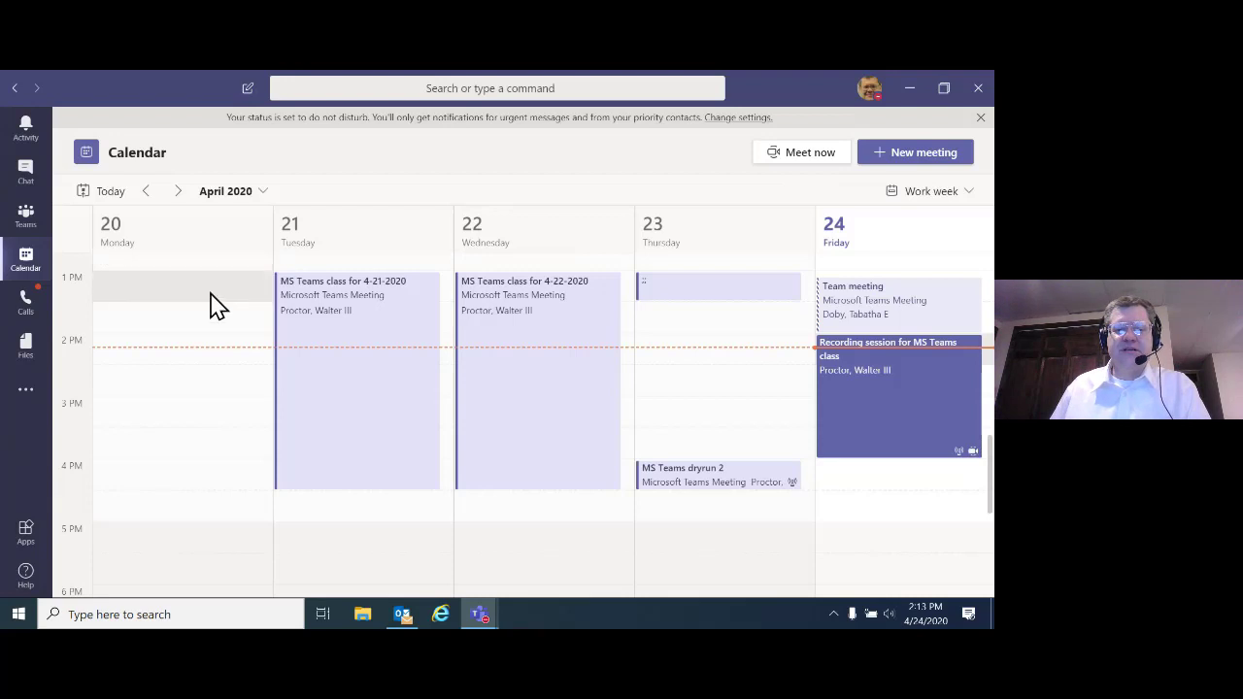
{"action": "scroll", "coordinate": [244, 413], "scroll_direction": "up", "scroll_amount": 3}
{"action": "scroll", "coordinate": [244, 413], "scroll_direction": "up", "scroll_amount": 1}
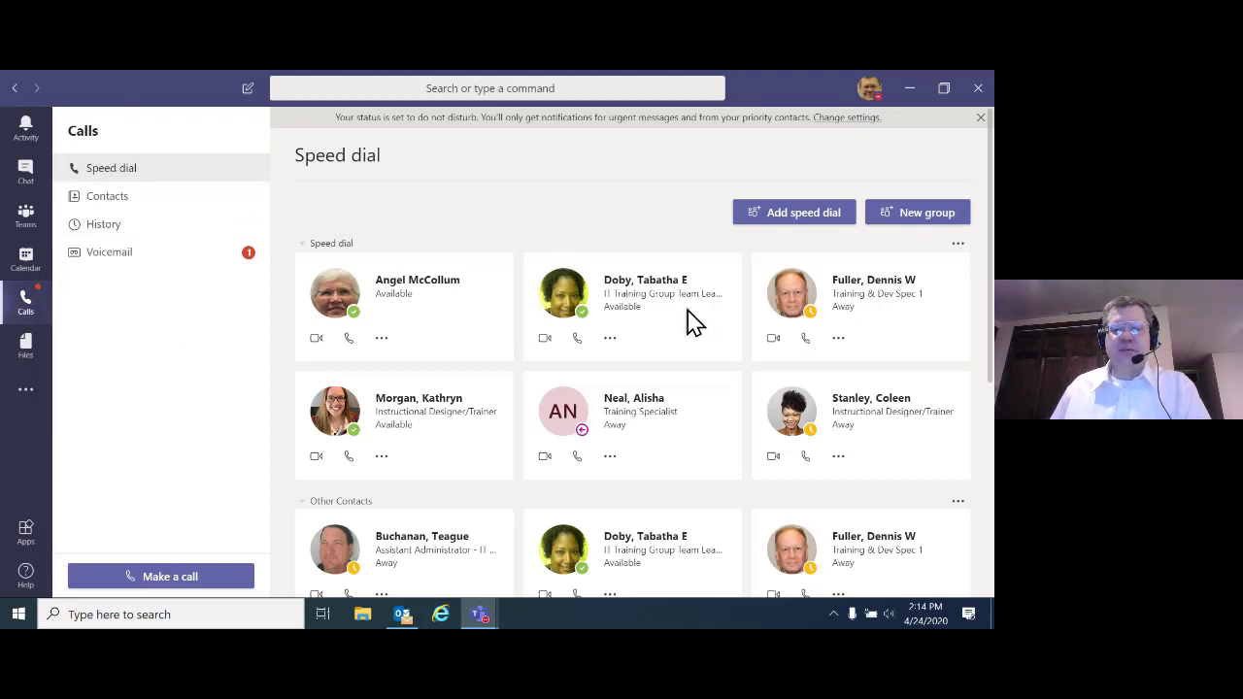
Step: View the calling contacts, call history and voicemail, then the Recent files list
{"action": "left_click", "coordinate": [137, 203]}
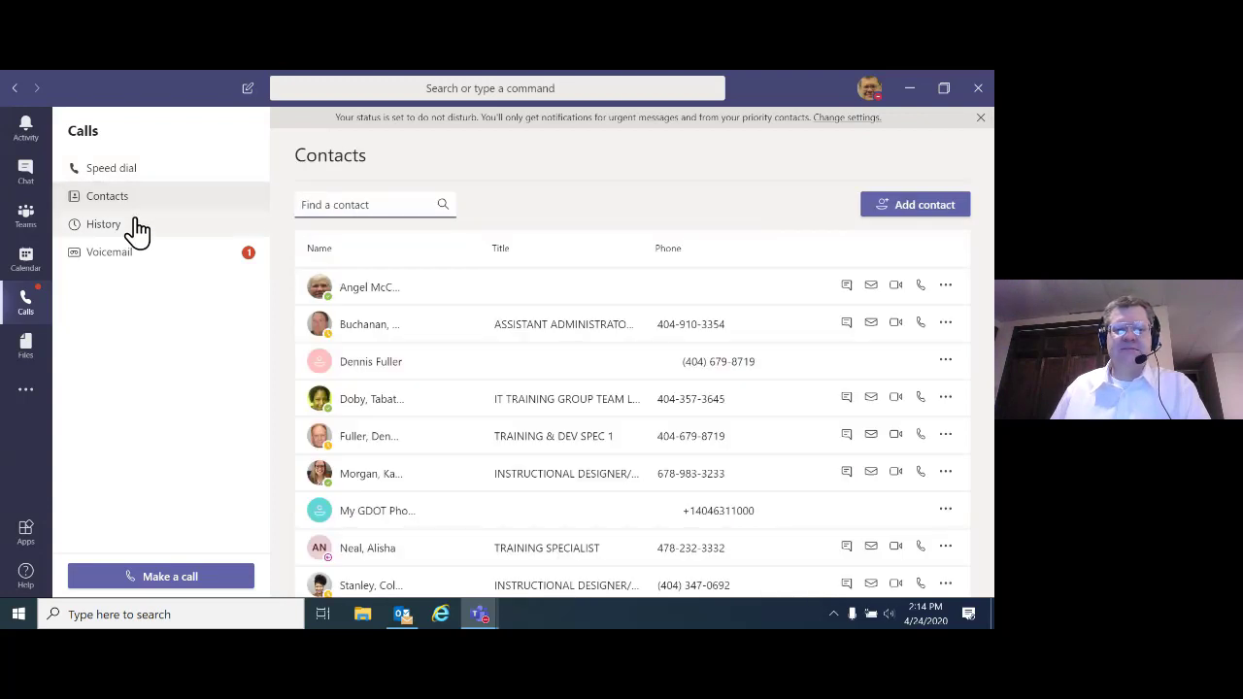
{"action": "left_click", "coordinate": [134, 231]}
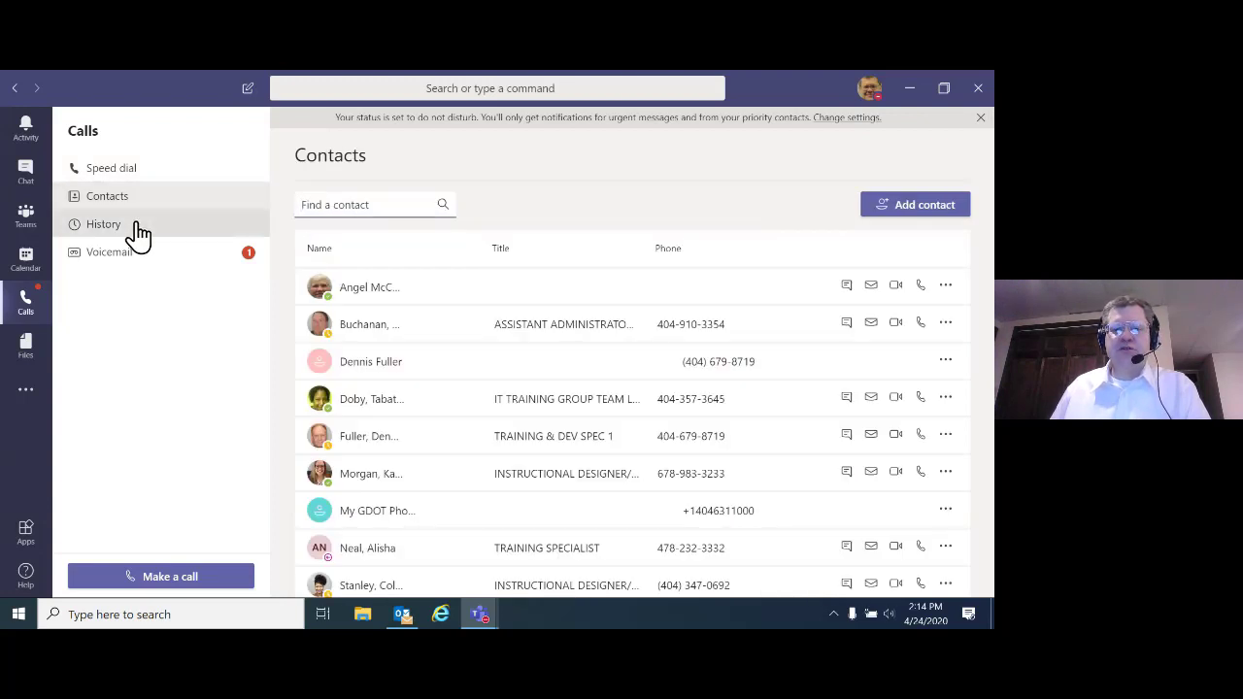
{"action": "scroll", "coordinate": [546, 406], "scroll_direction": "down", "scroll_amount": 2}
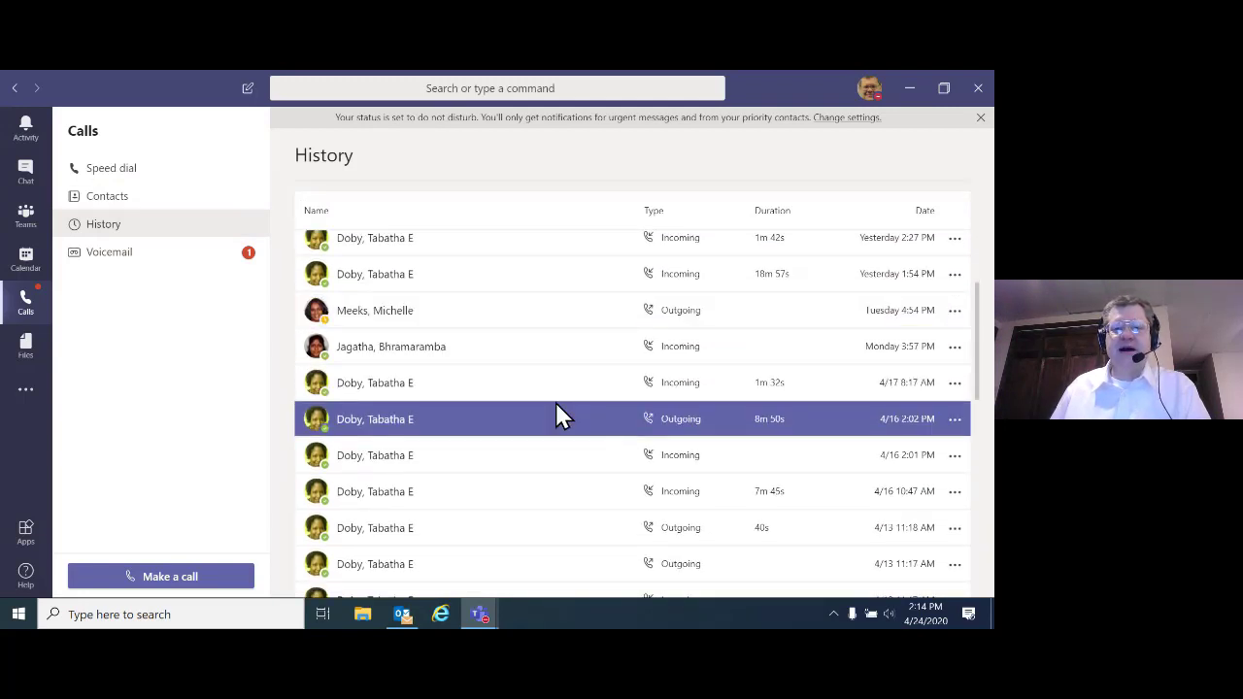
{"action": "left_click", "coordinate": [108, 258]}
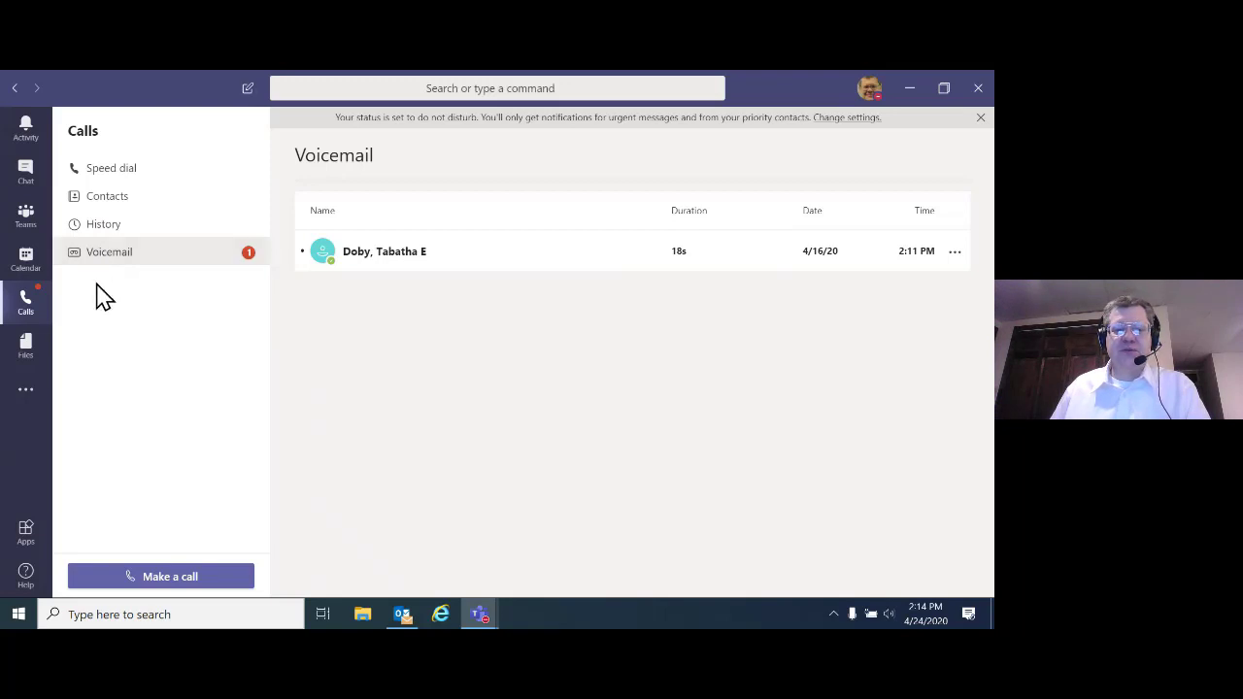
{"action": "left_click", "coordinate": [30, 356]}
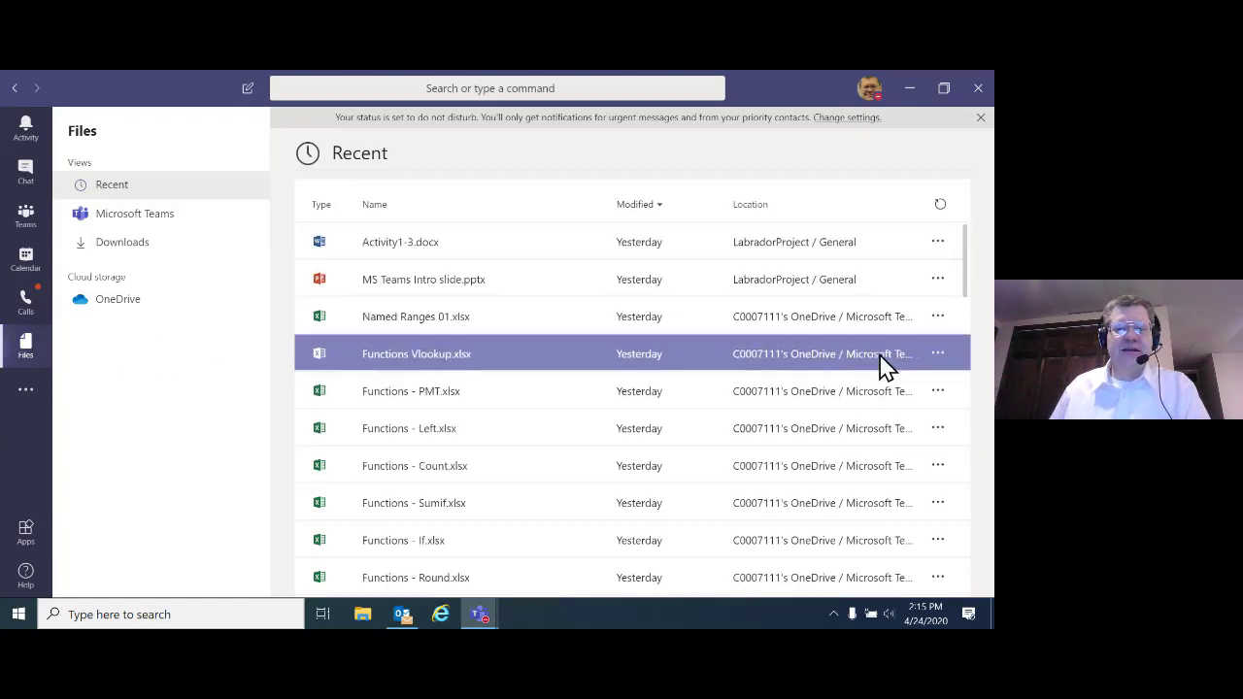
Step: Check the actions for Named Ranges 01.xlsx, then browse files across all teams and pick test.xlsx
{"action": "left_click", "coordinate": [938, 316]}
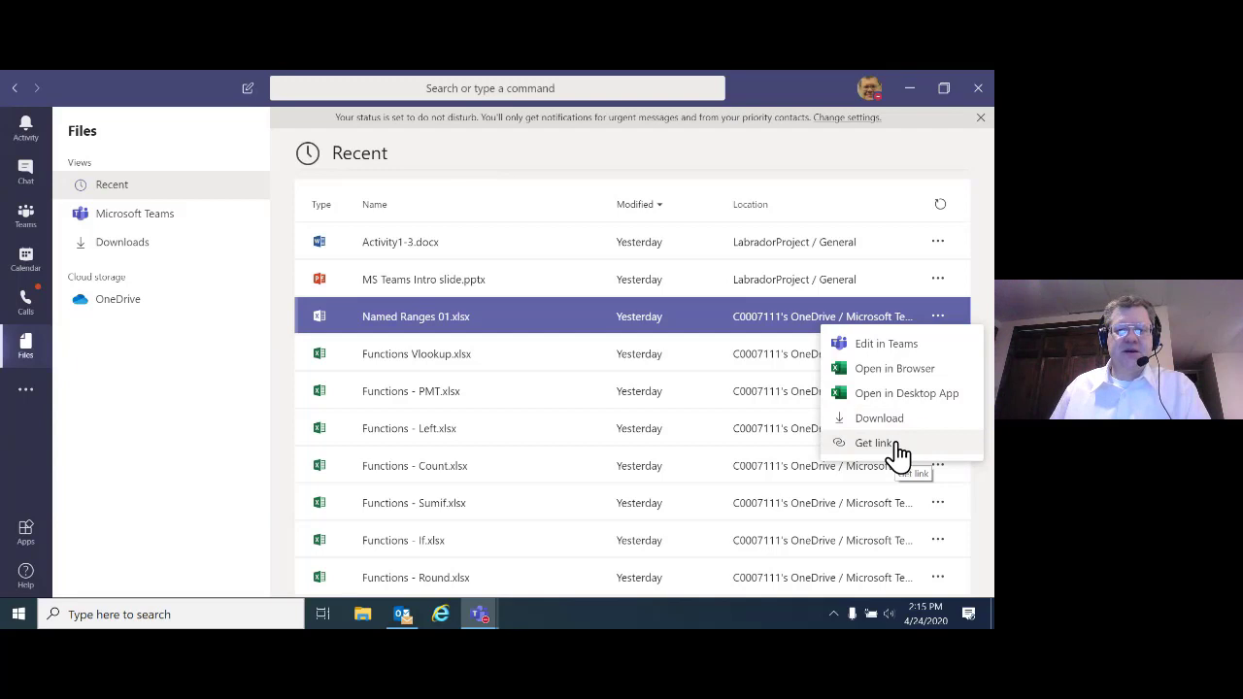
{"action": "left_click", "coordinate": [571, 194]}
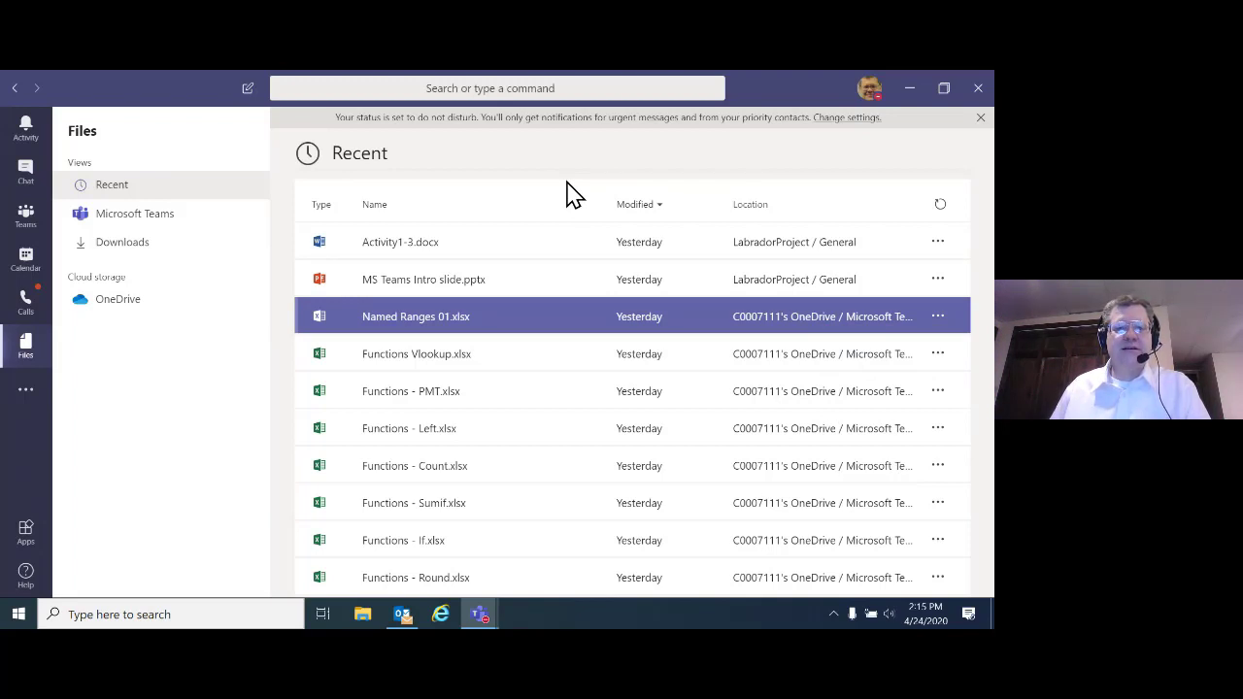
{"action": "left_click", "coordinate": [153, 222]}
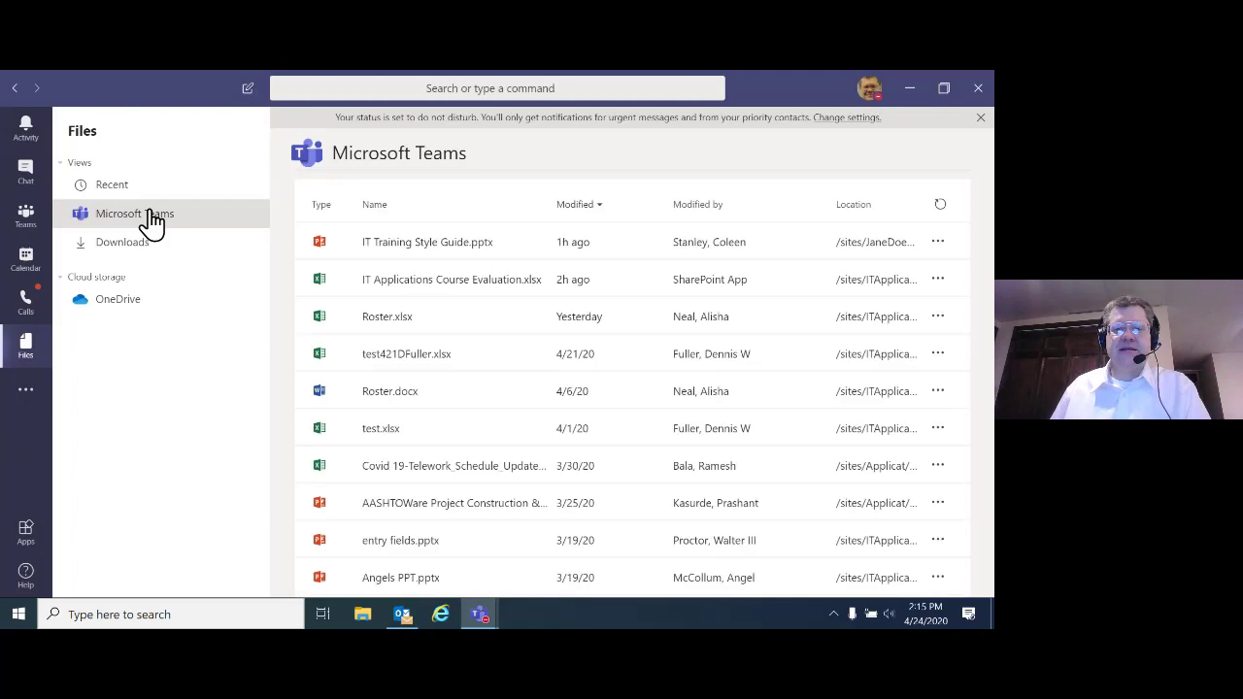
{"action": "left_click", "coordinate": [812, 439]}
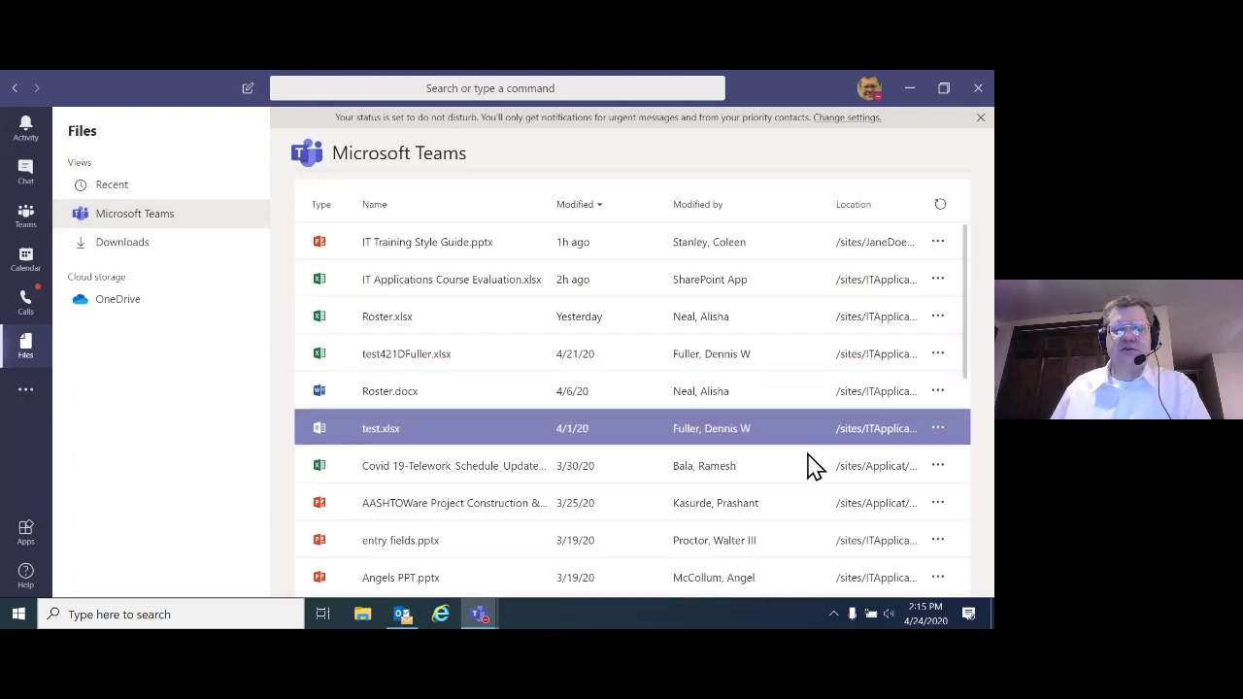
Step: Show the Downloads list, then the OneDrive files, briefly opening and closing the more-apps list
{"action": "left_click", "coordinate": [129, 248]}
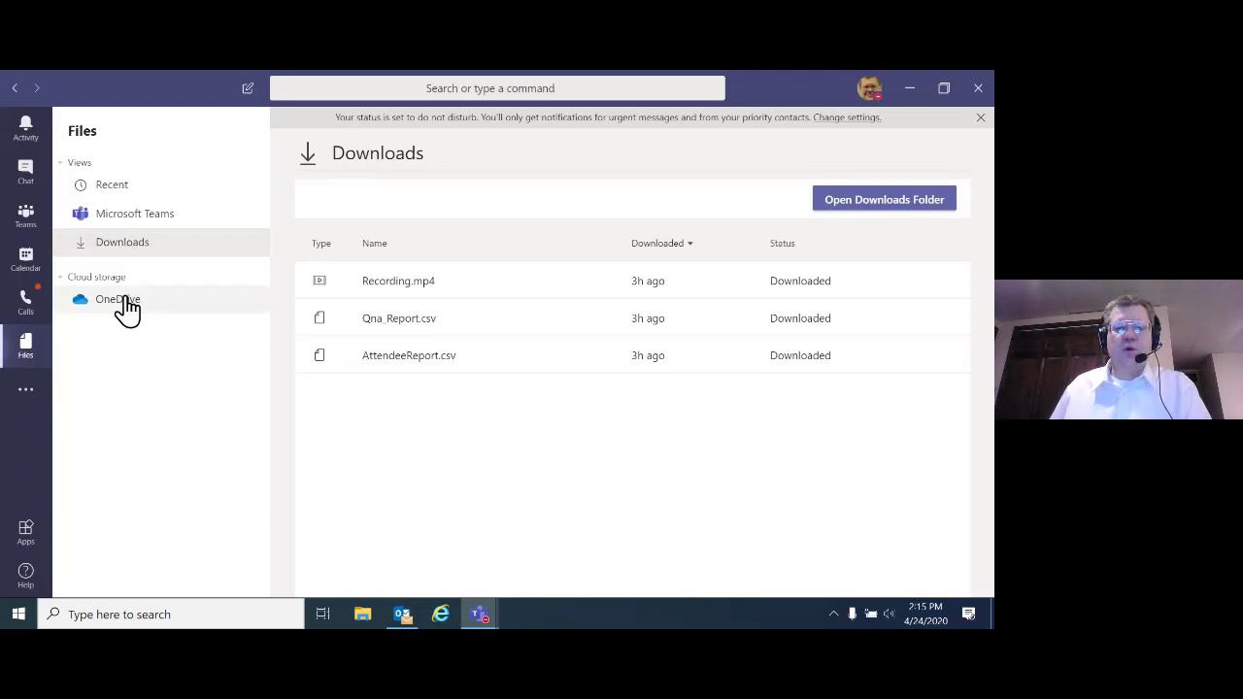
{"action": "left_click", "coordinate": [127, 309]}
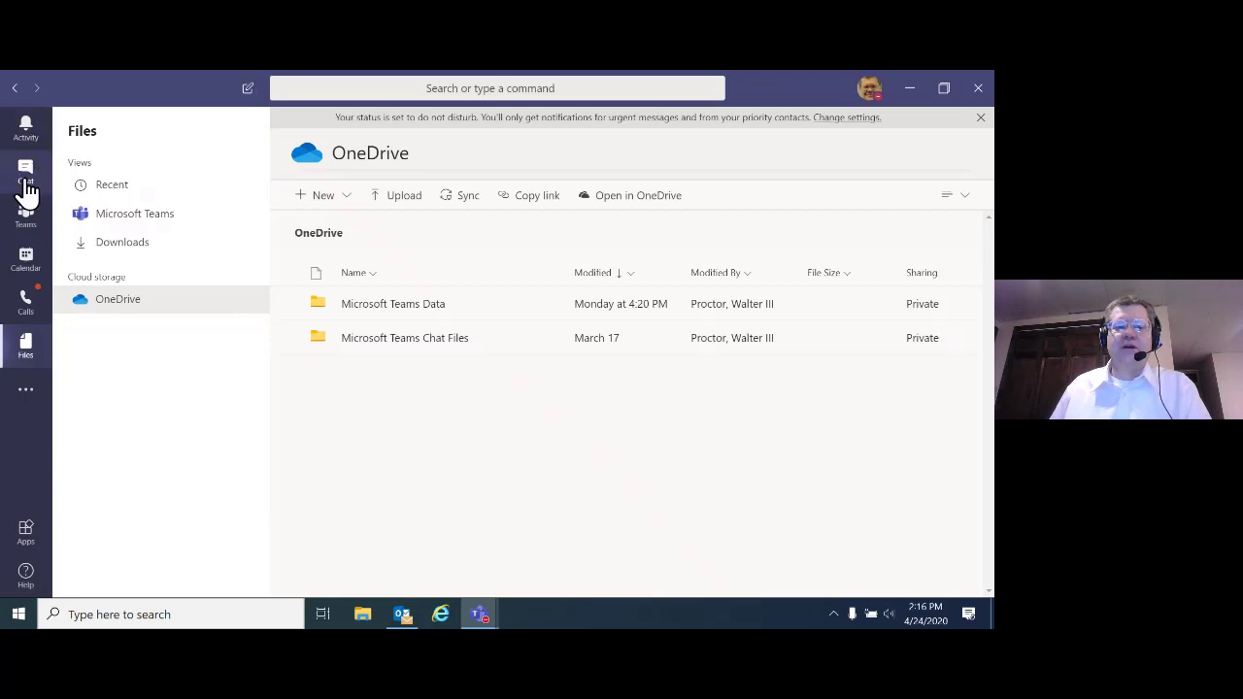
{"action": "left_click", "coordinate": [25, 393]}
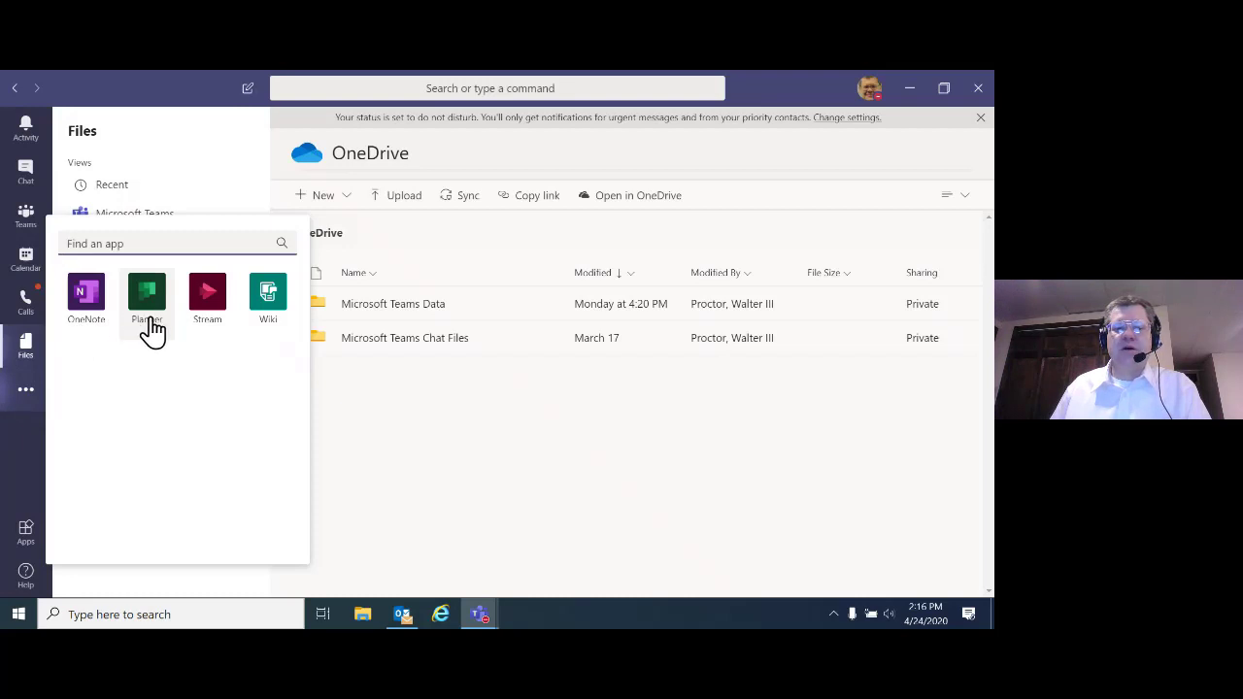
{"action": "left_click", "coordinate": [27, 392]}
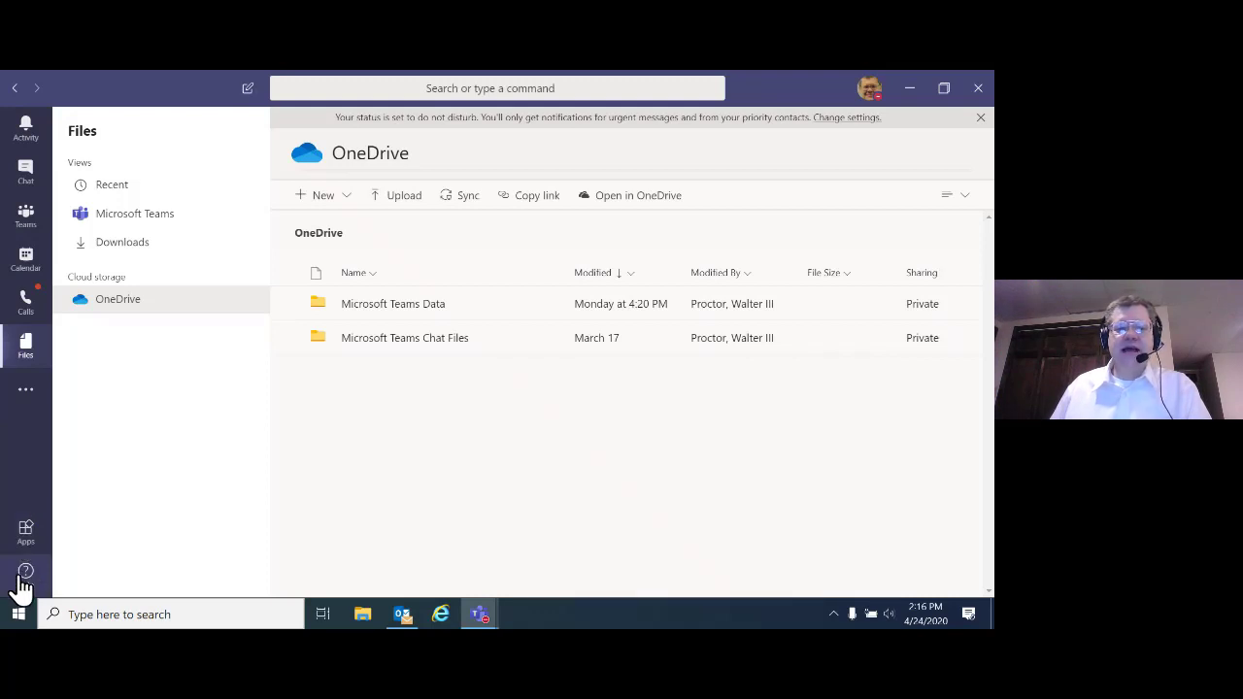
Step: Open Teams Help and read the Messaging help page
{"action": "left_click", "coordinate": [25, 575]}
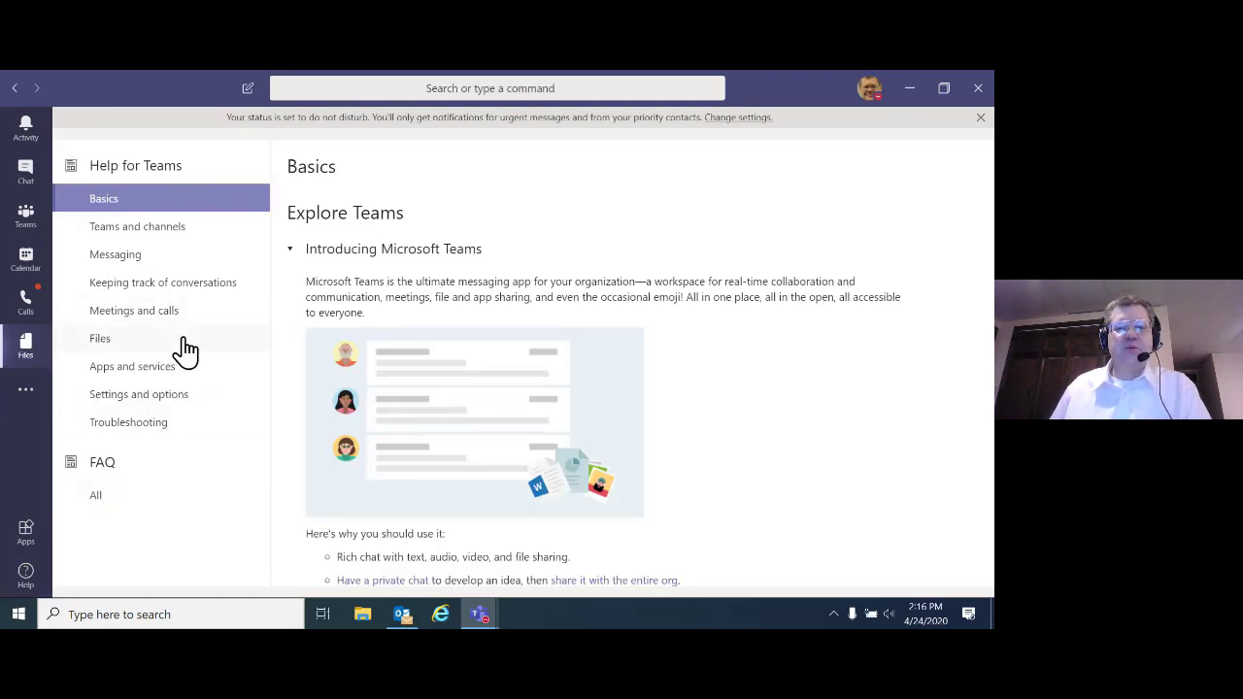
{"action": "left_click", "coordinate": [108, 258]}
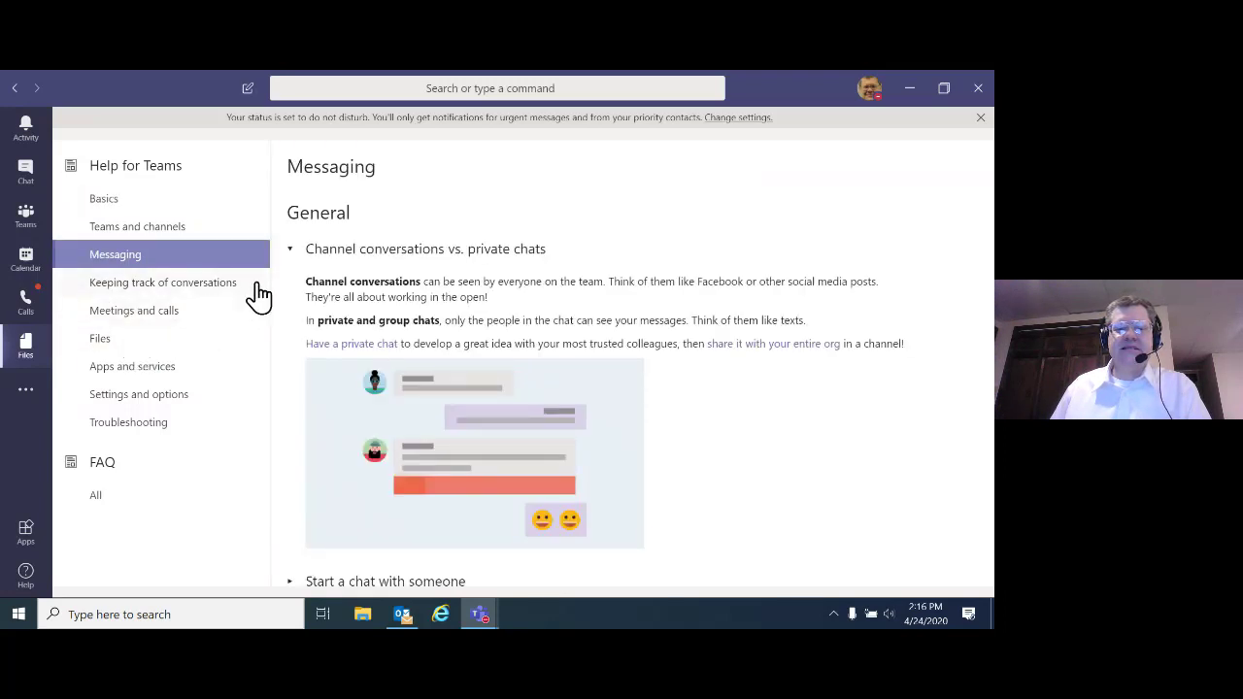
{"action": "scroll", "coordinate": [356, 272], "scroll_direction": "down", "scroll_amount": 5}
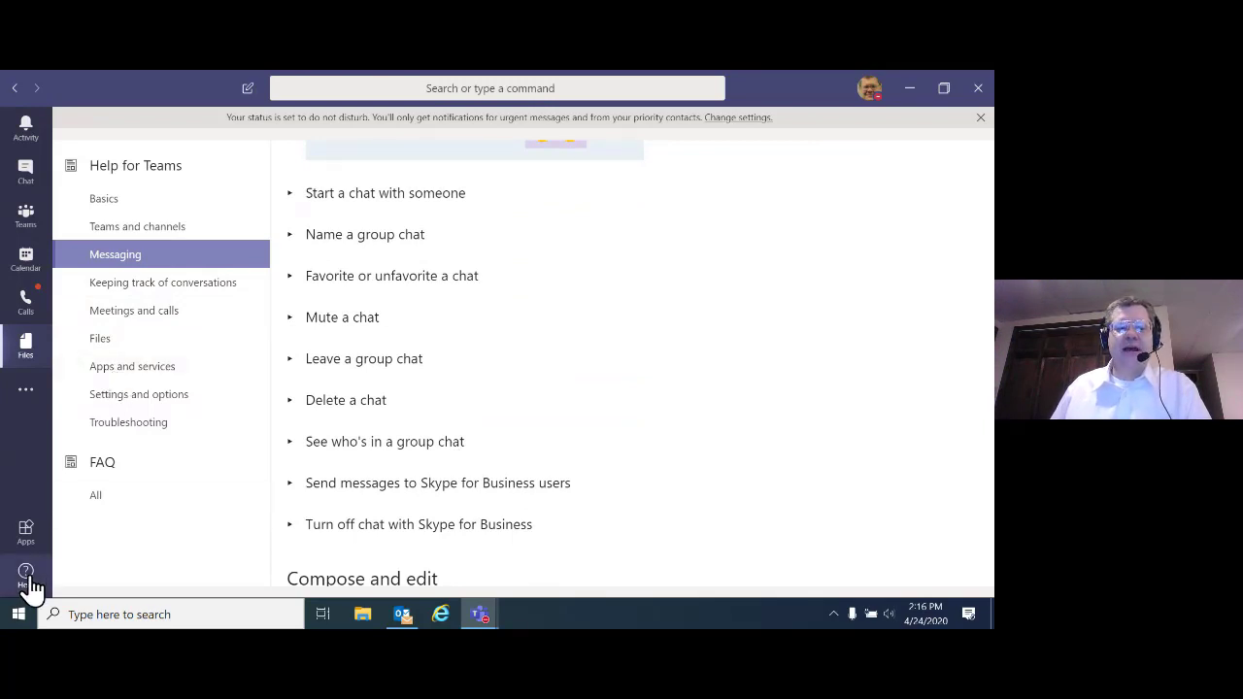
Step: In the full FAQ list, expand the answer to 'Can I delete an old chat?', then return to Teams
{"action": "left_click", "coordinate": [96, 504]}
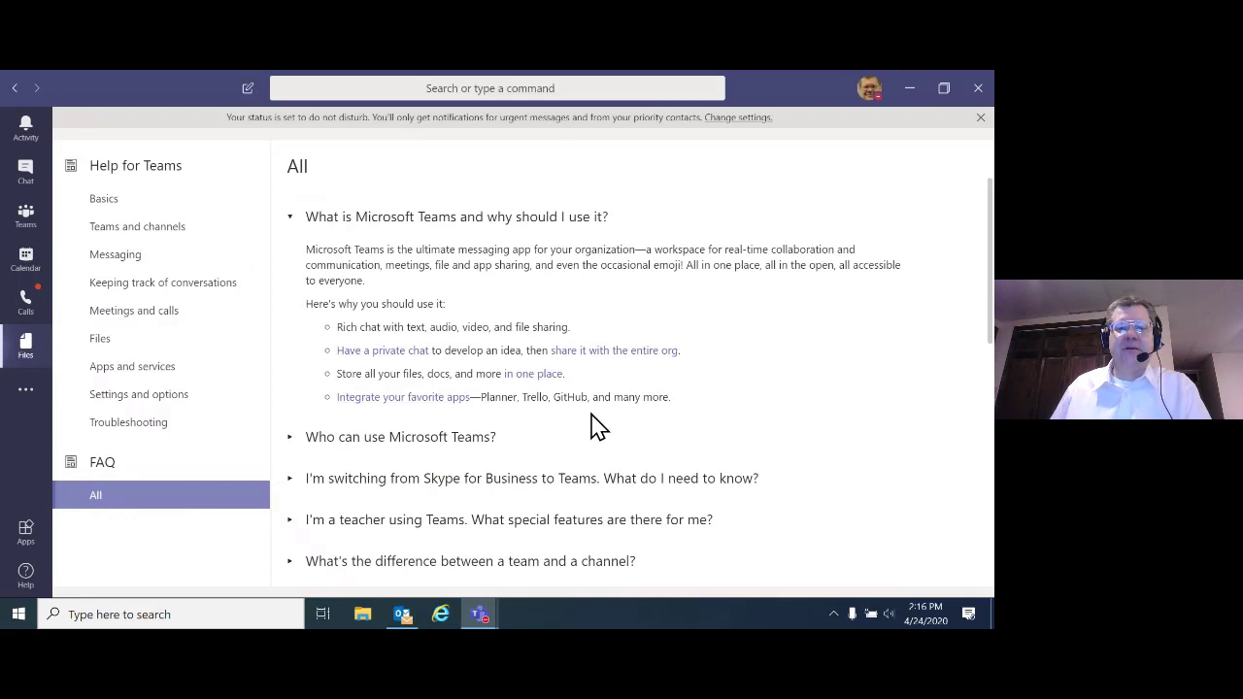
{"action": "scroll", "coordinate": [613, 392], "scroll_direction": "down", "scroll_amount": 1}
{"action": "scroll", "coordinate": [618, 398], "scroll_direction": "down", "scroll_amount": 3}
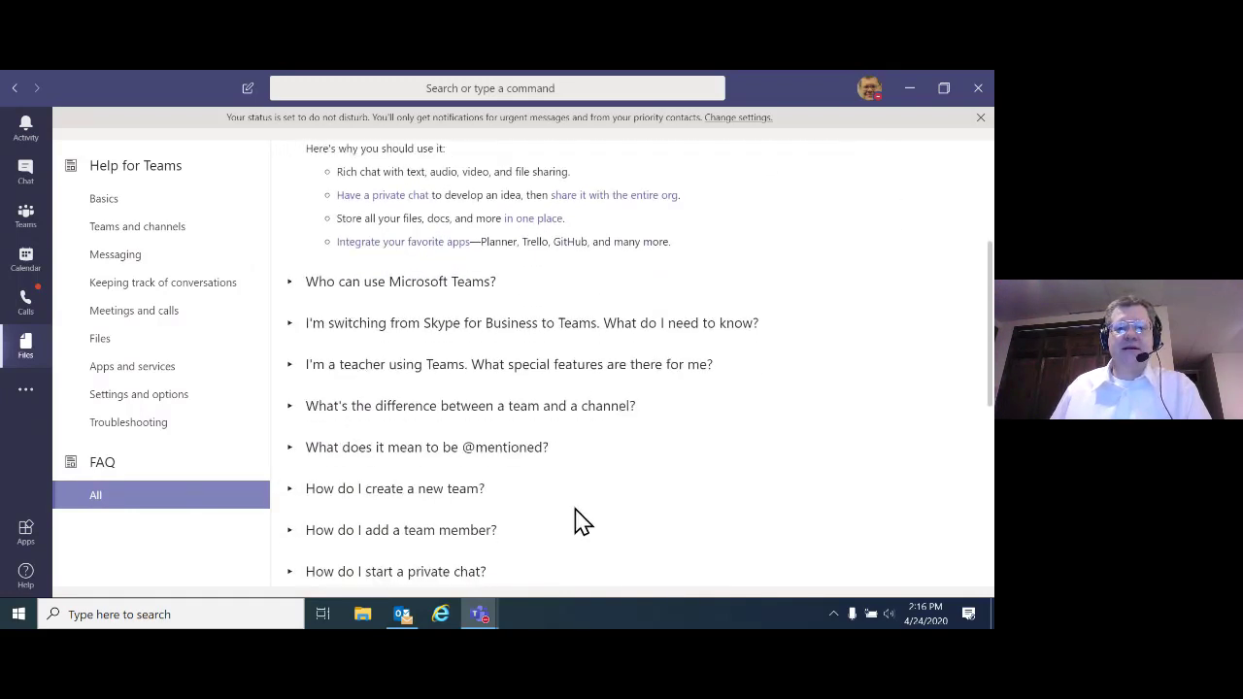
{"action": "scroll", "coordinate": [550, 503], "scroll_direction": "down", "scroll_amount": 1}
{"action": "scroll", "coordinate": [550, 504], "scroll_direction": "down", "scroll_amount": 2}
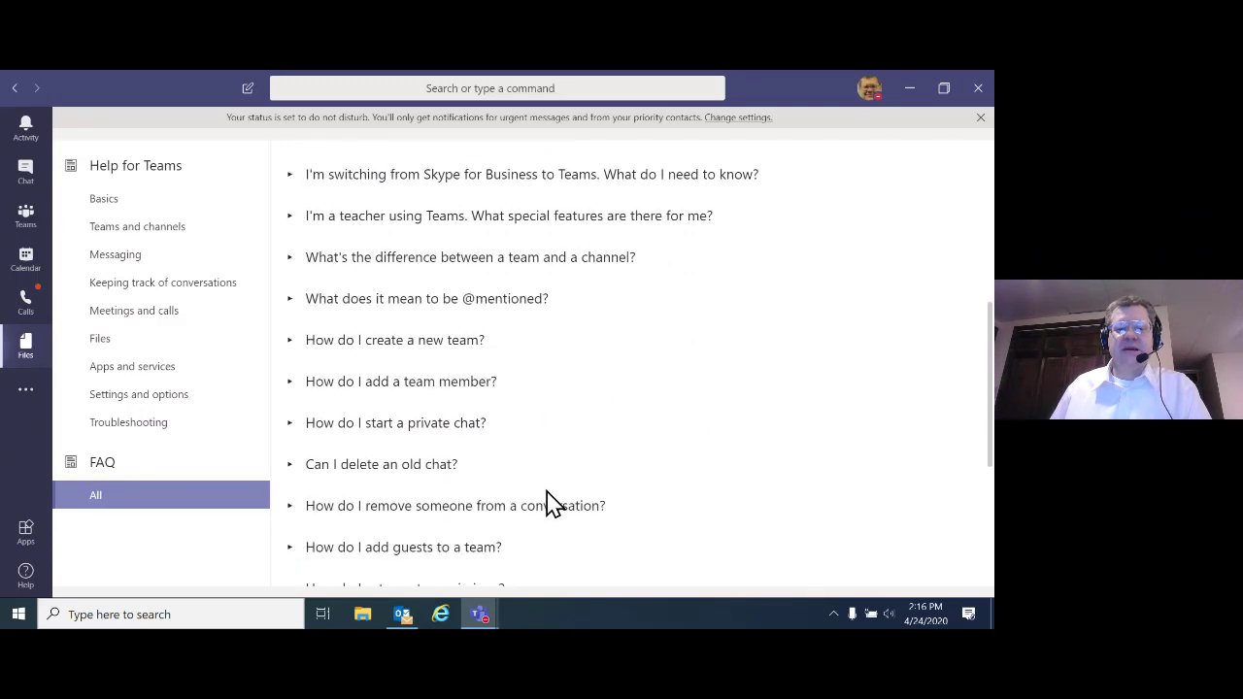
{"action": "left_click", "coordinate": [410, 464]}
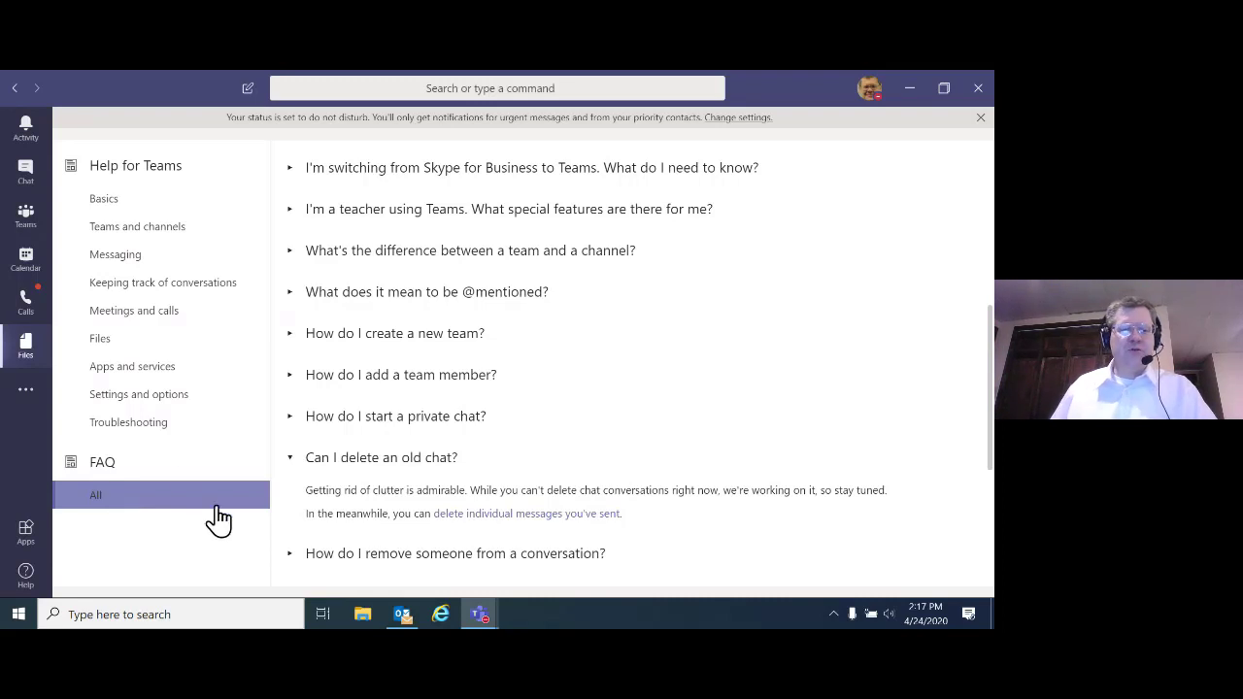
{"action": "left_click", "coordinate": [32, 233]}
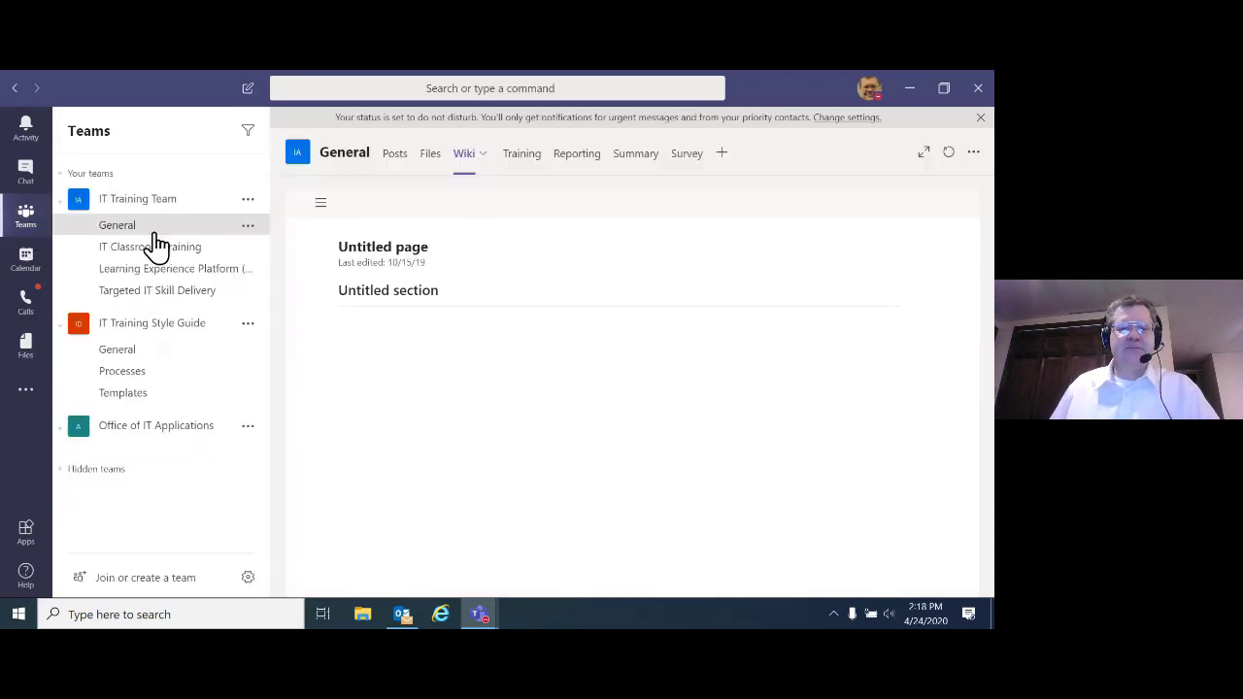
Step: Open 'Join or create a team' and look over public team cards like MS Teams Virtual Class and Admin101
{"action": "left_click", "coordinate": [166, 579]}
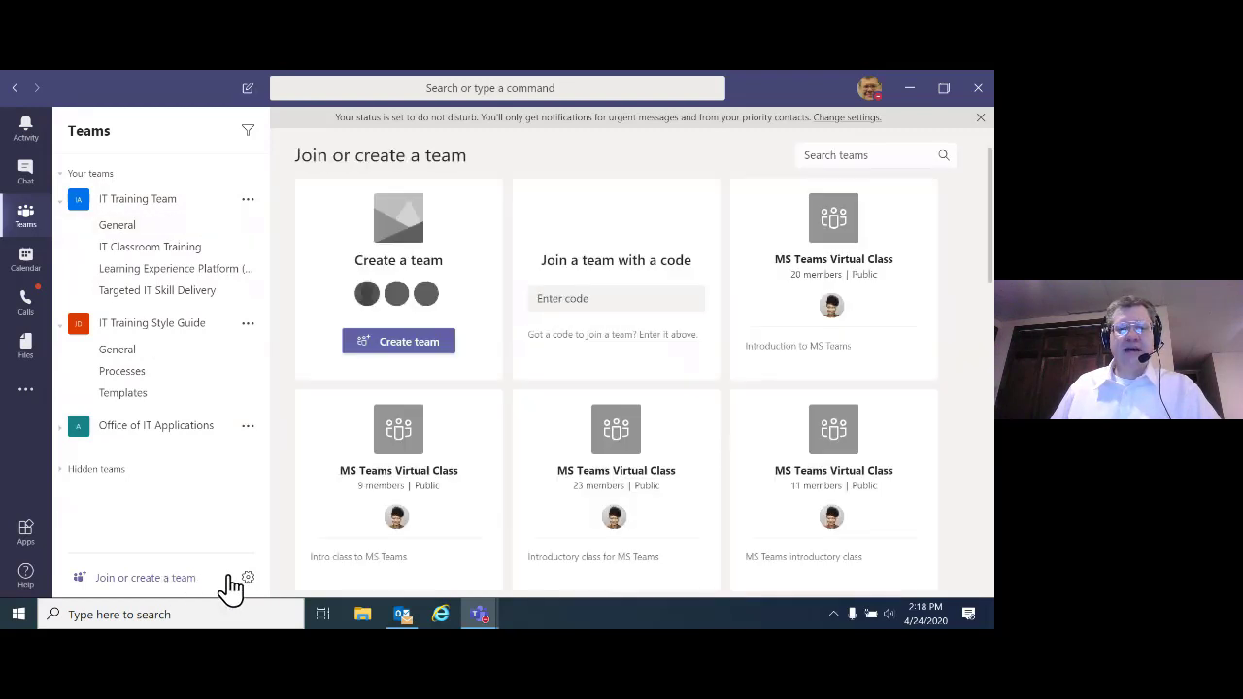
{"action": "mouse_move", "coordinate": [456, 406]}
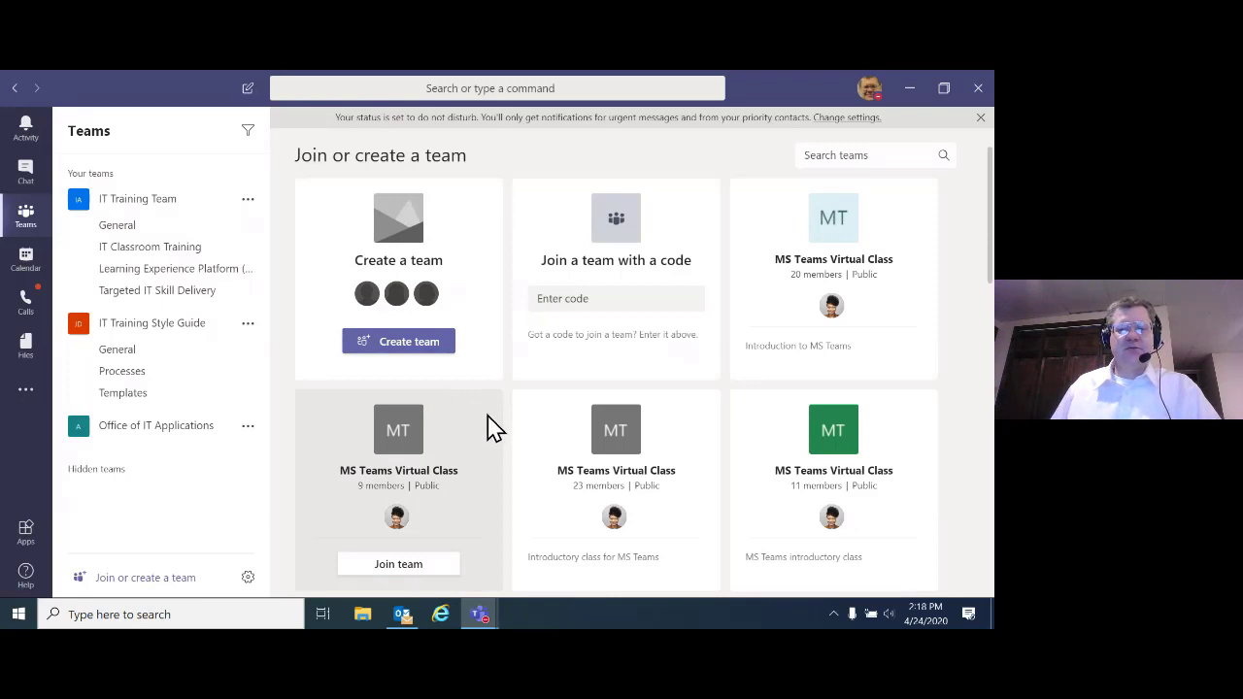
{"action": "mouse_move", "coordinate": [845, 476]}
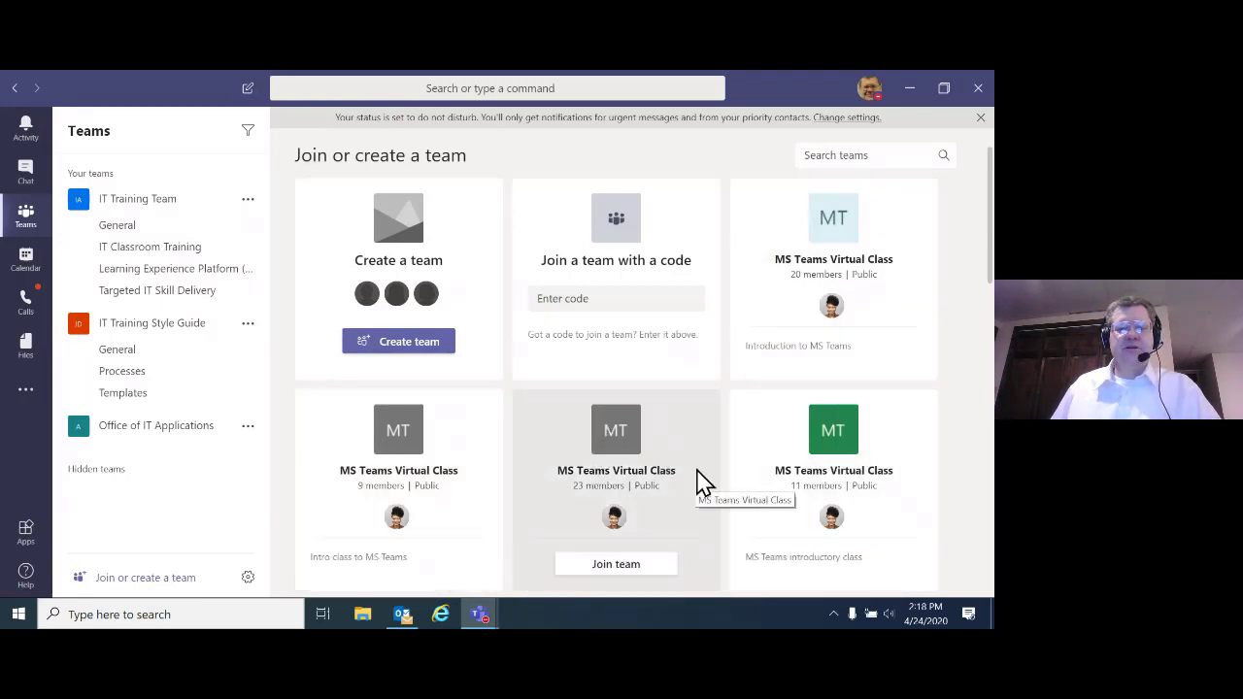
{"action": "scroll", "coordinate": [704, 481], "scroll_direction": "down", "scroll_amount": 2}
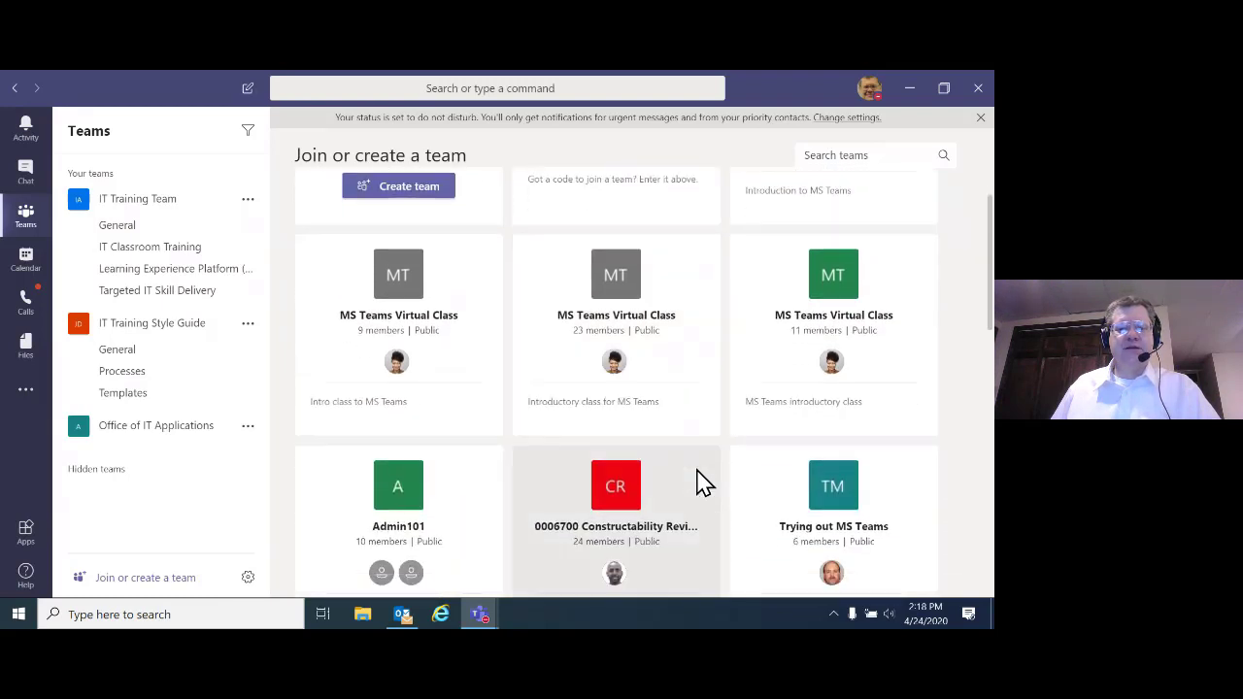
{"action": "scroll", "coordinate": [705, 480], "scroll_direction": "up", "scroll_amount": 2}
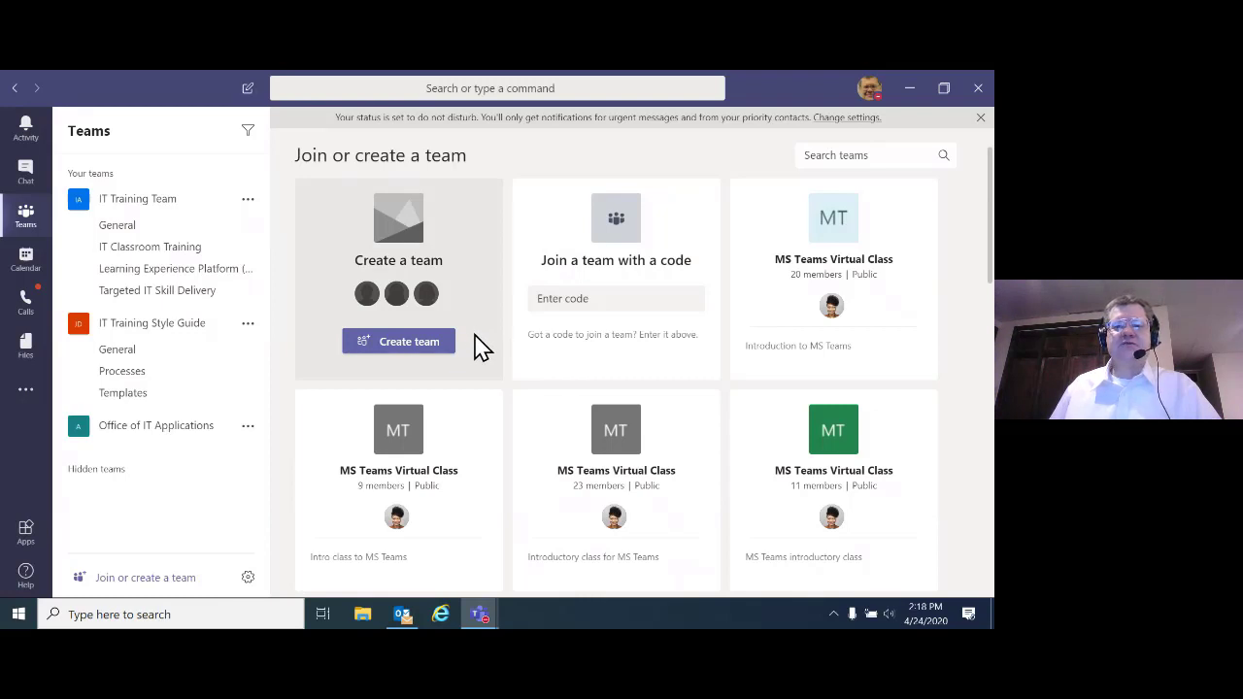
Step: Start a new team built from scratch and choose Private as its type
{"action": "left_click", "coordinate": [410, 346]}
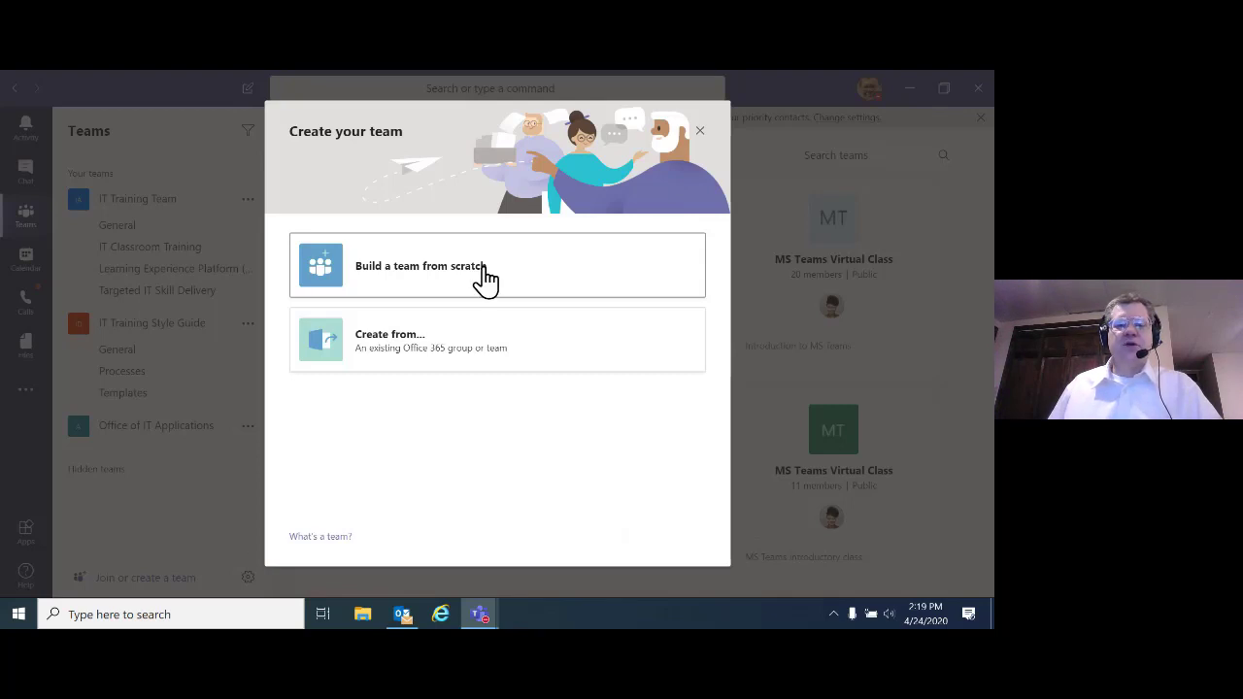
{"action": "left_click", "coordinate": [486, 279]}
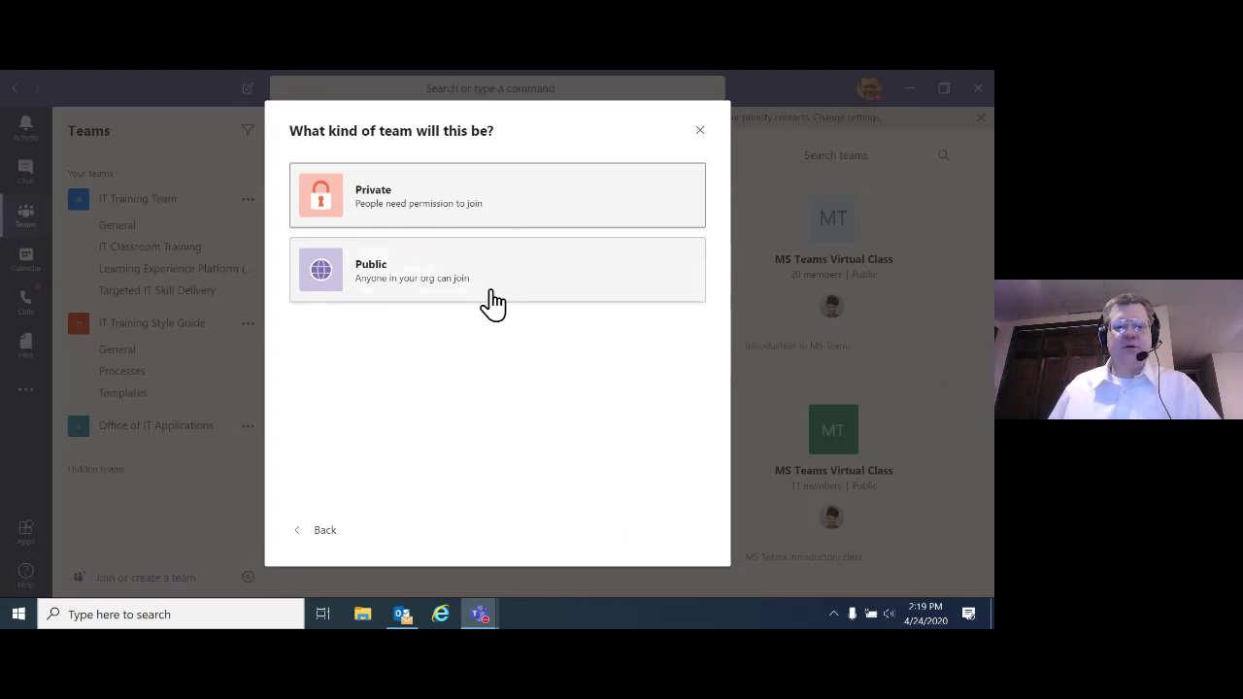
{"action": "left_click", "coordinate": [491, 197]}
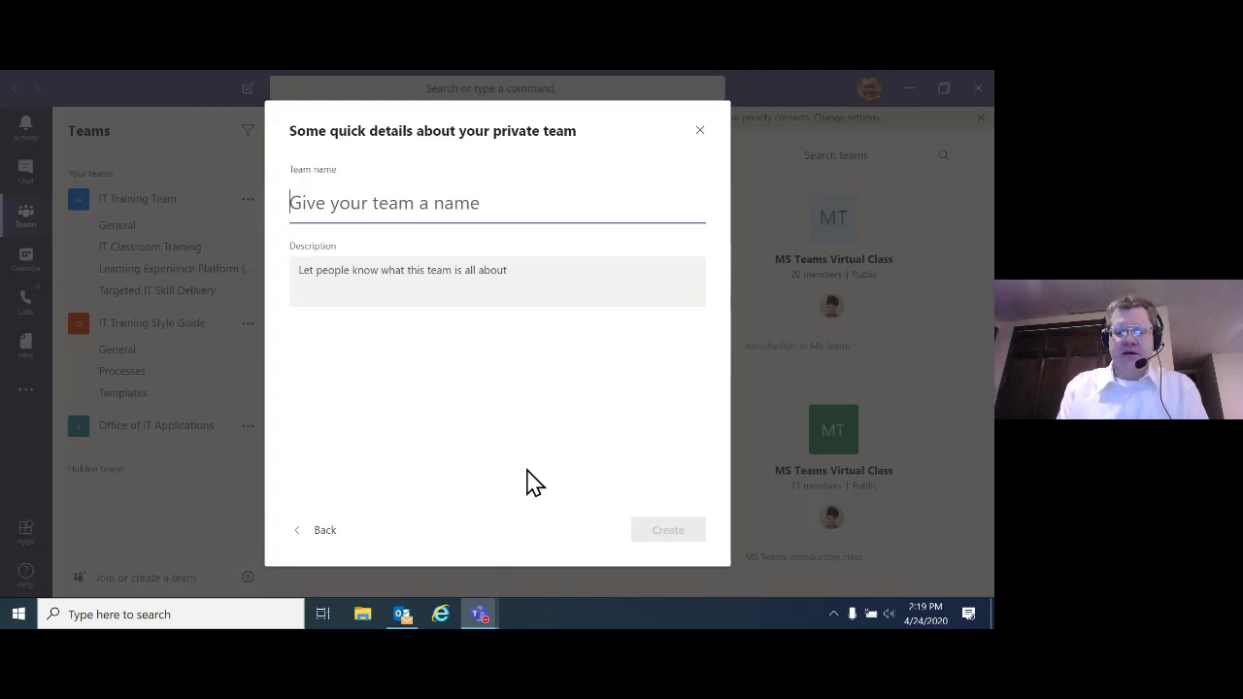
Step: Name the team 'Parrot Project', describe it as 'This team is to introduce people to the Parrot Project', and create it
{"action": "type", "text": "P"}
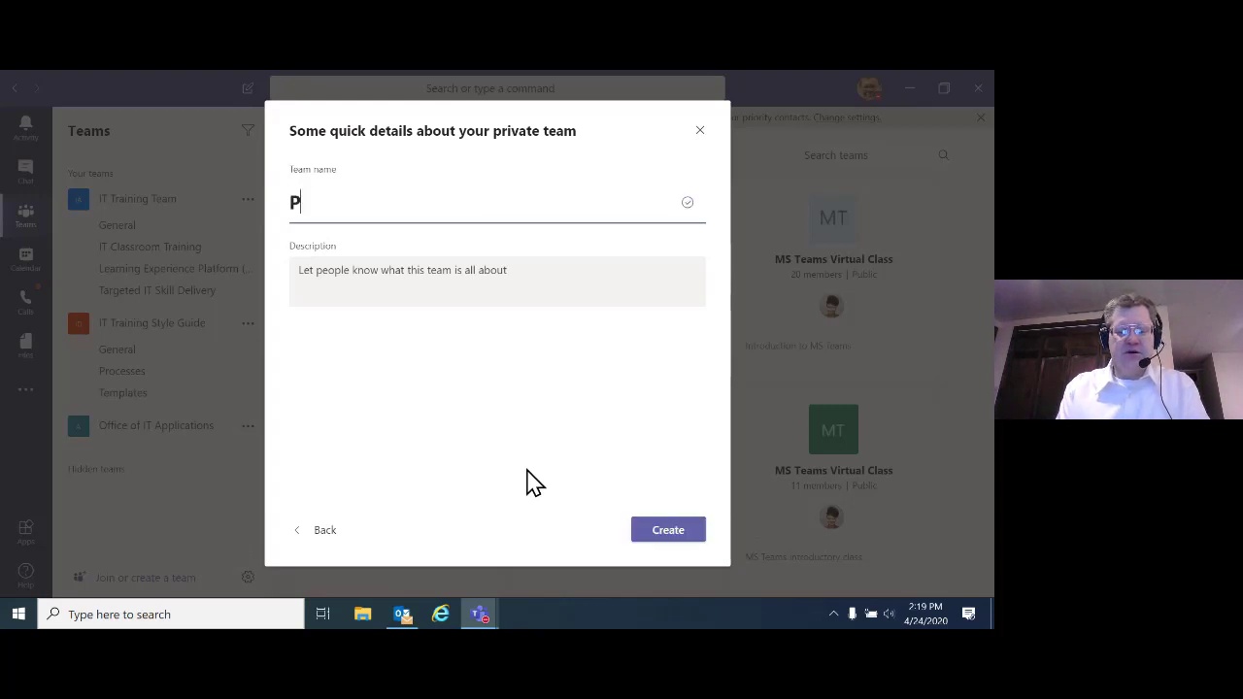
{"action": "type", "text": "arrot Project"}
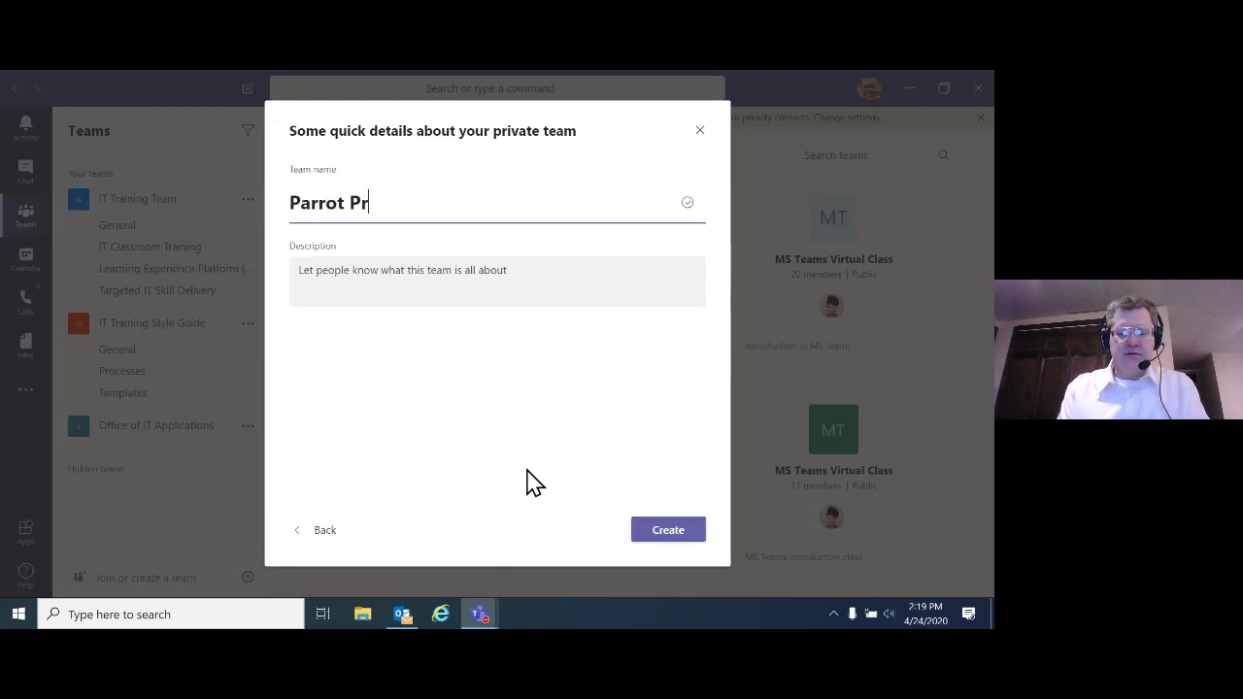
{"action": "left_click", "coordinate": [475, 276]}
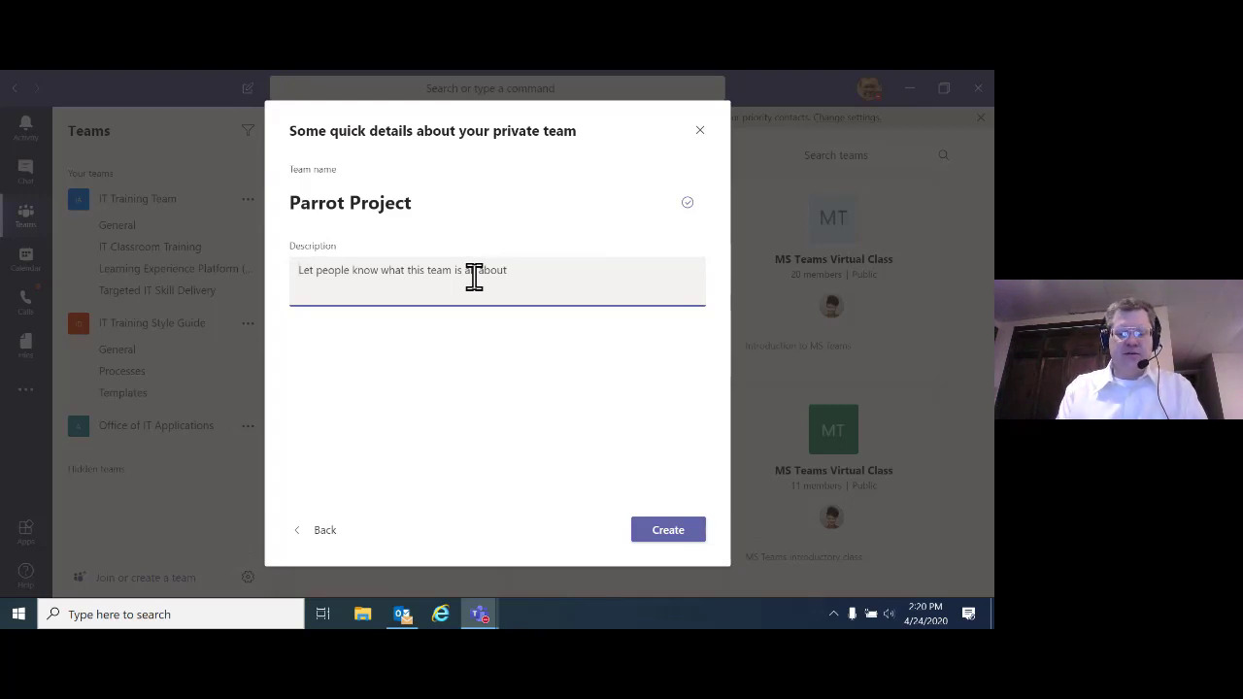
{"action": "type", "text": "This t"}
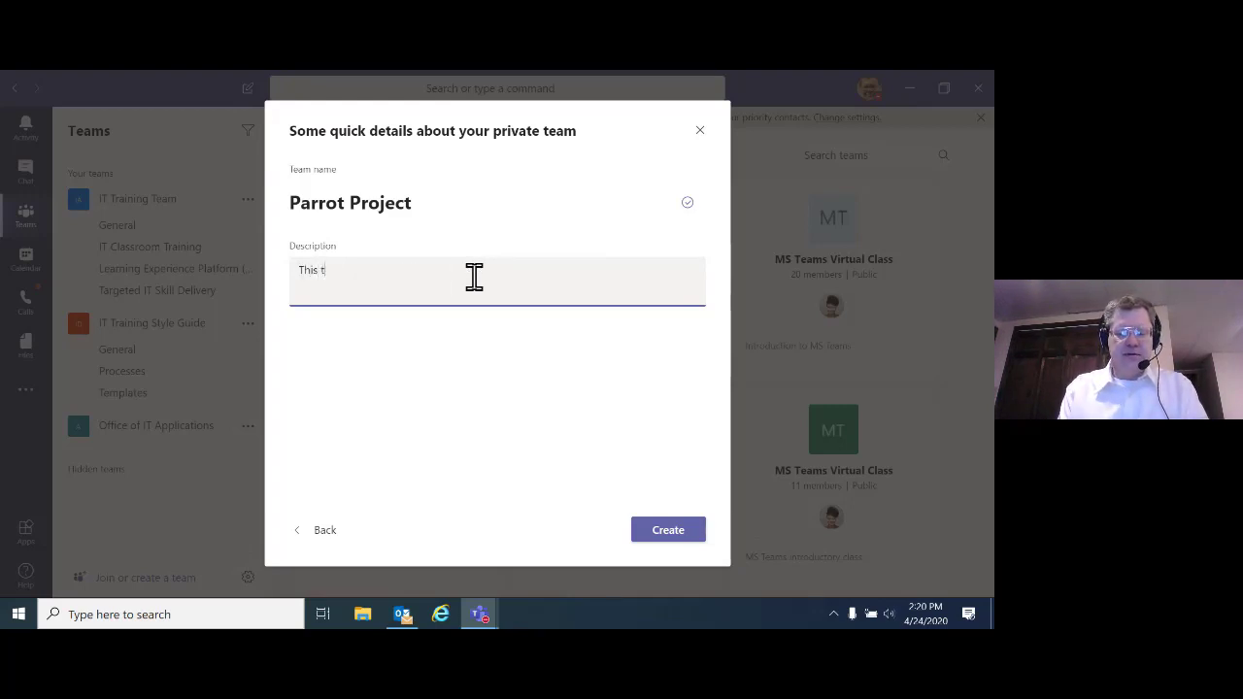
{"action": "type", "text": "eam is to in"}
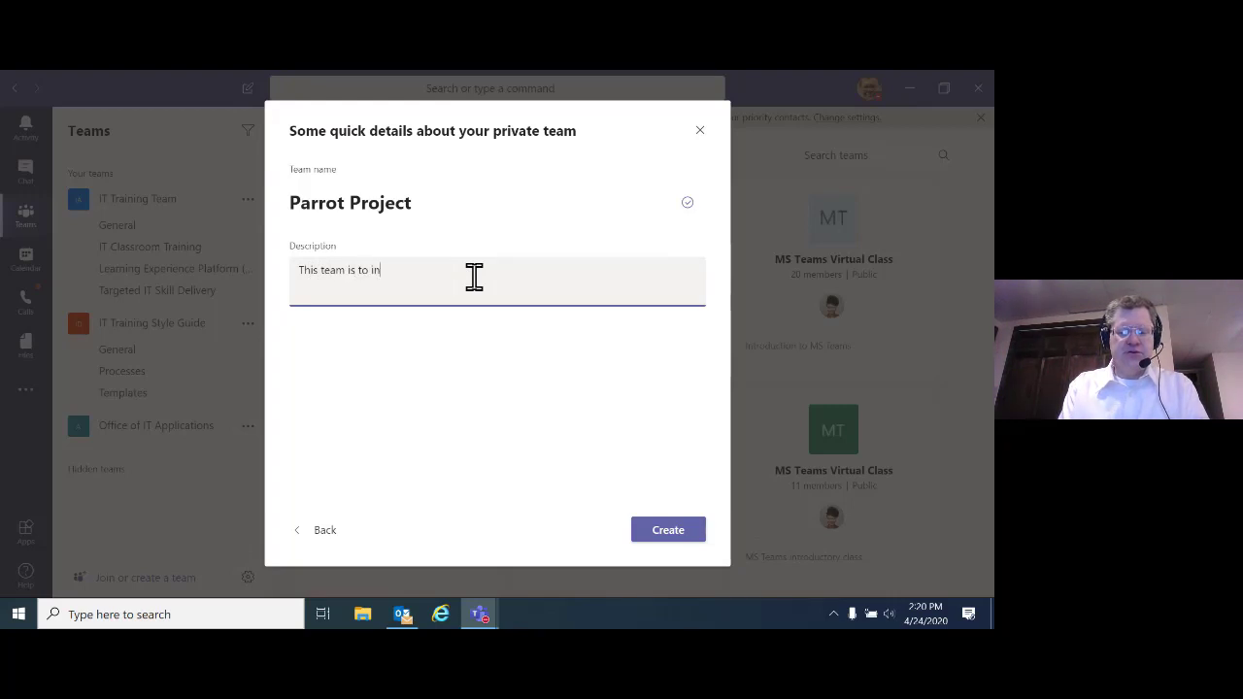
{"action": "type", "text": "troduct"}
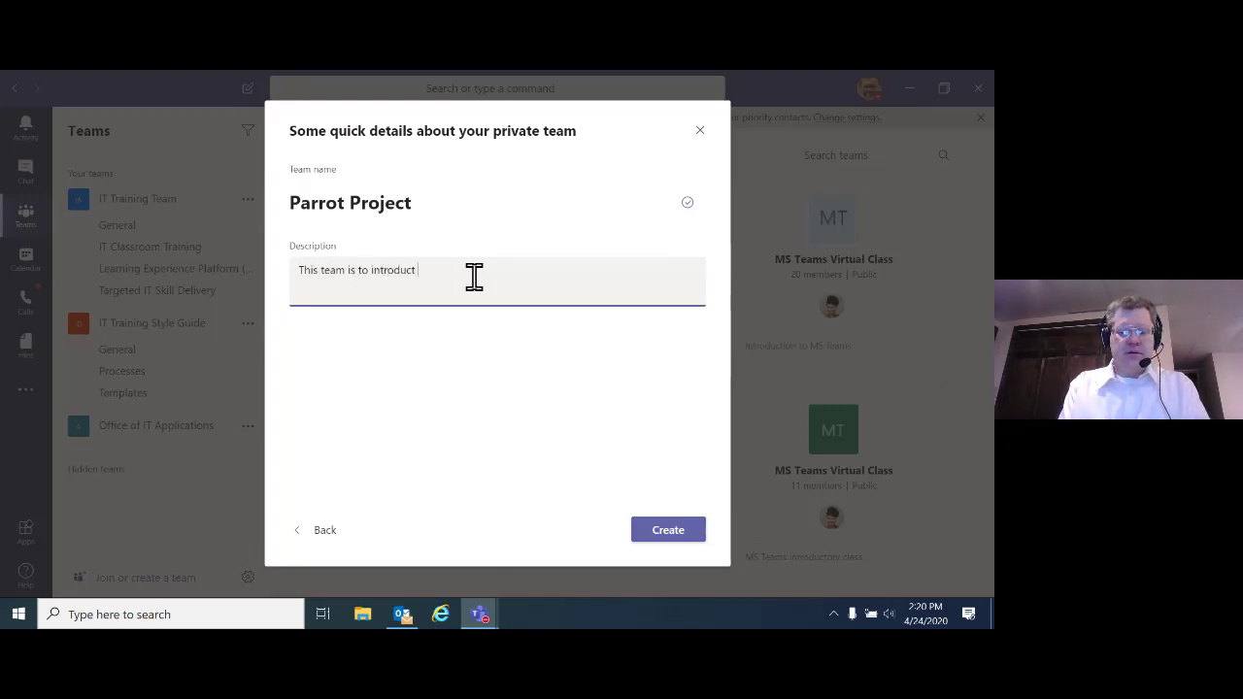
{"action": "type", "text": " people to the Parr"}
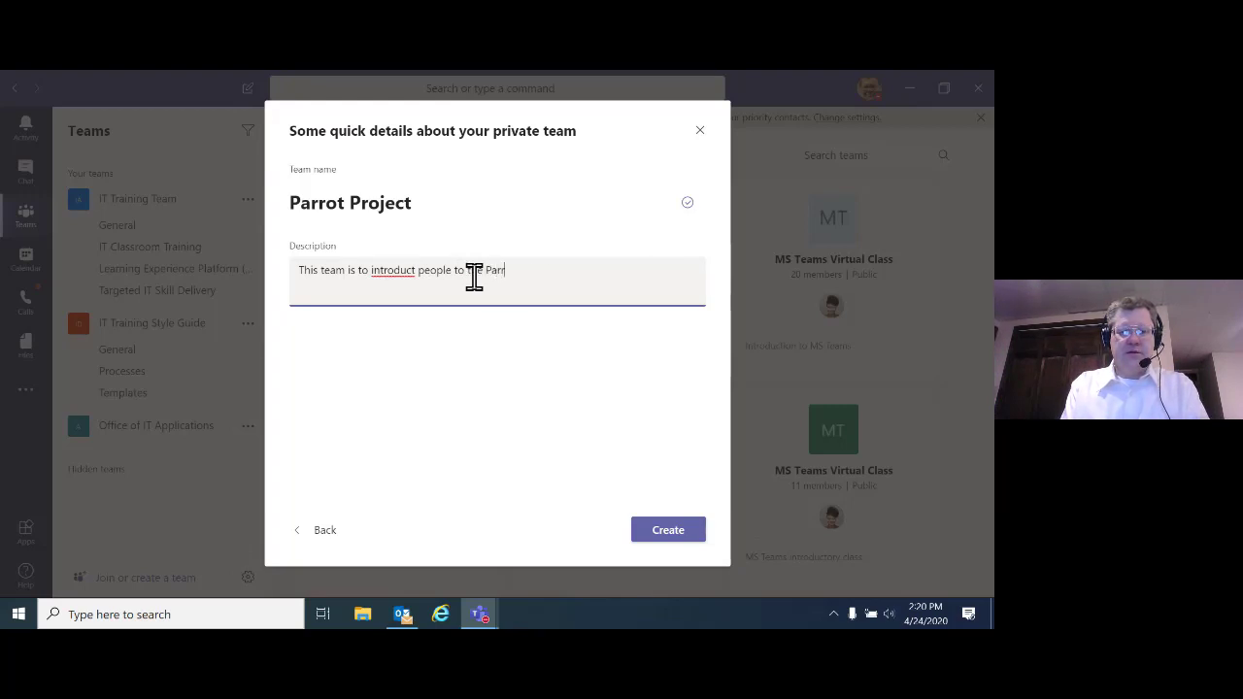
{"action": "type", "text": "ot Project"}
{"action": "key", "text": "BackSpace"}
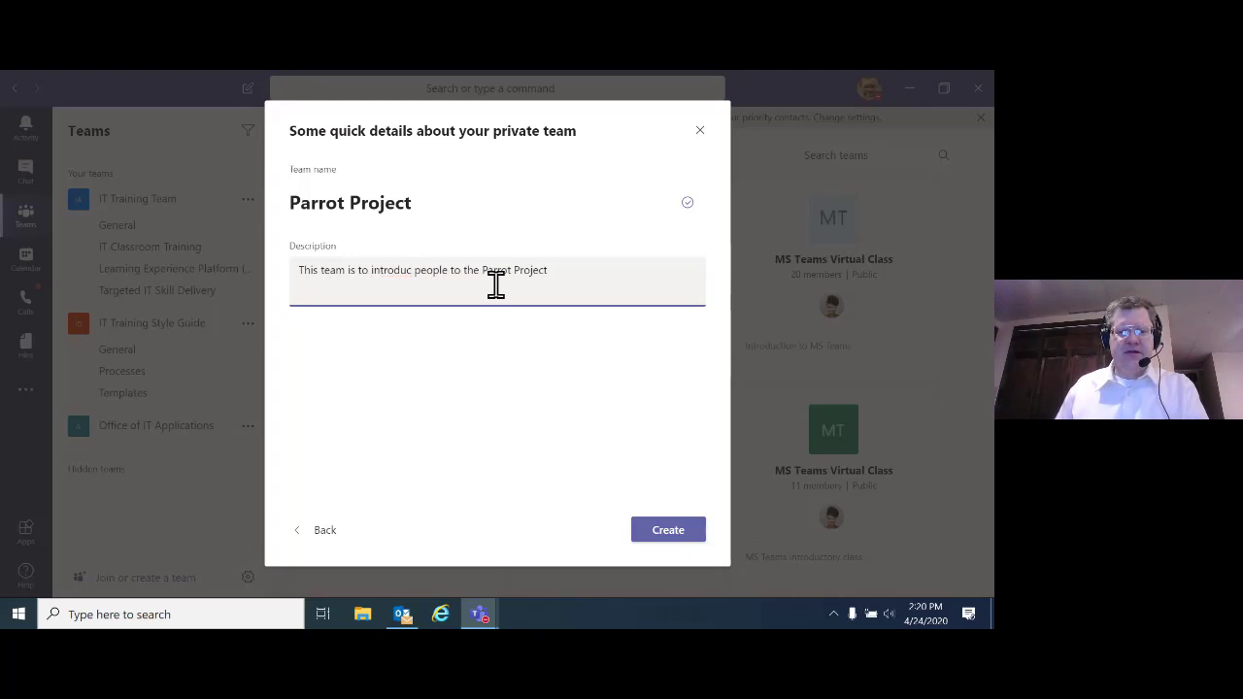
{"action": "type", "text": "e"}
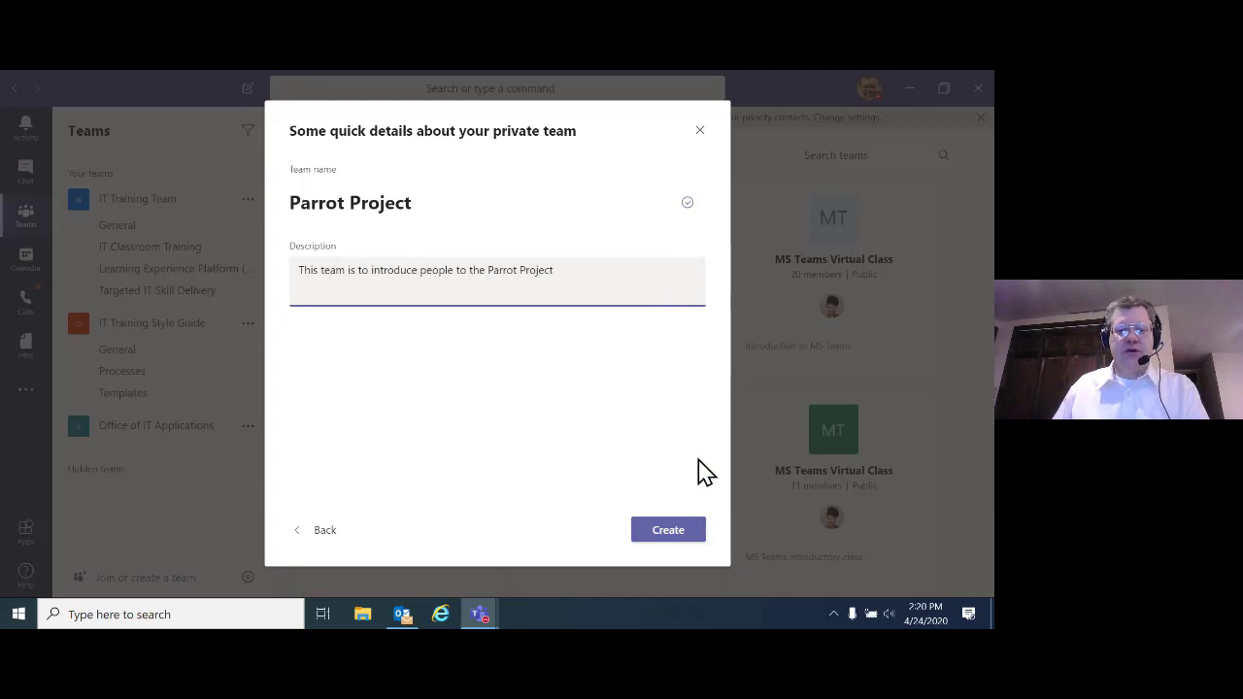
{"action": "left_click", "coordinate": [670, 532]}
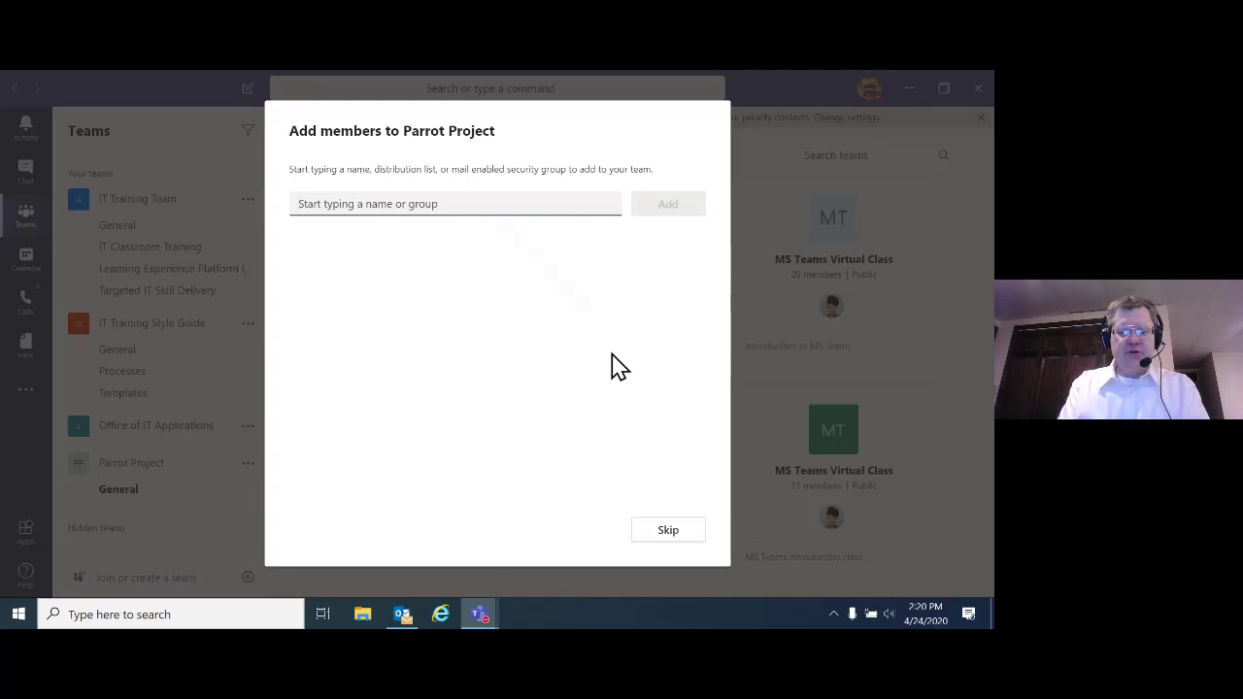
Step: Search for two people by name and add them to Parrot Project
{"action": "type", "text": "f"}
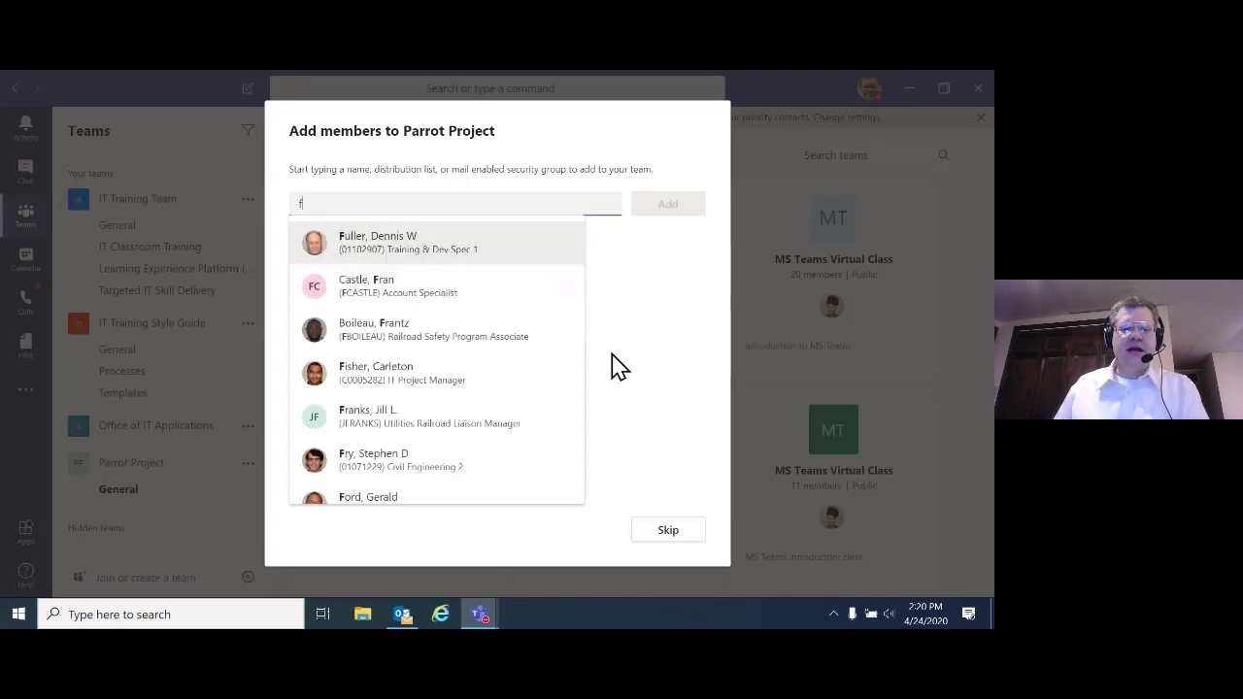
{"action": "left_click", "coordinate": [401, 238]}
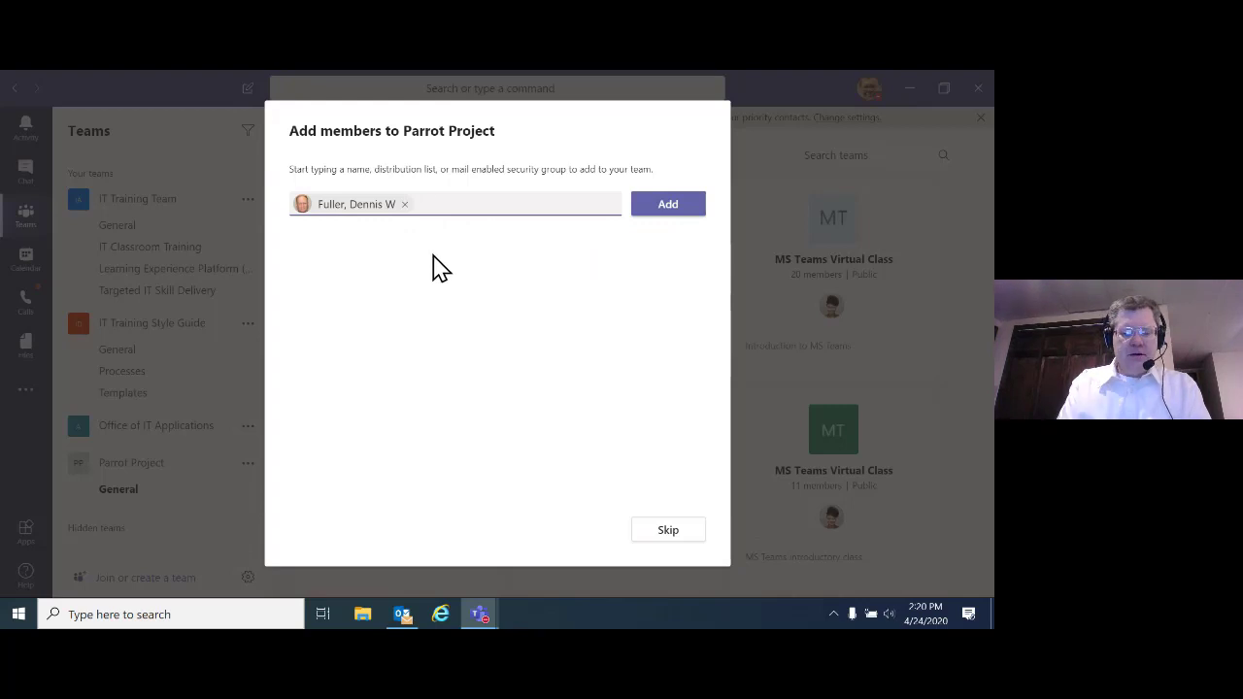
{"action": "type", "text": "doby"}
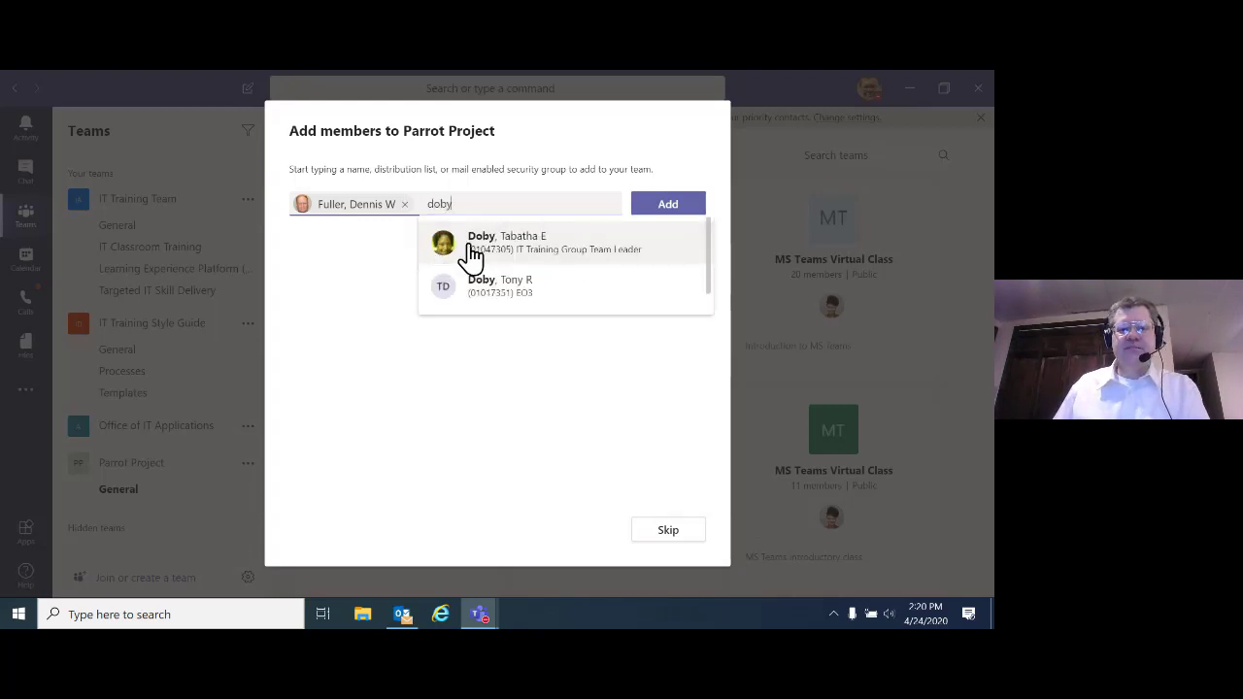
{"action": "left_click", "coordinate": [467, 245]}
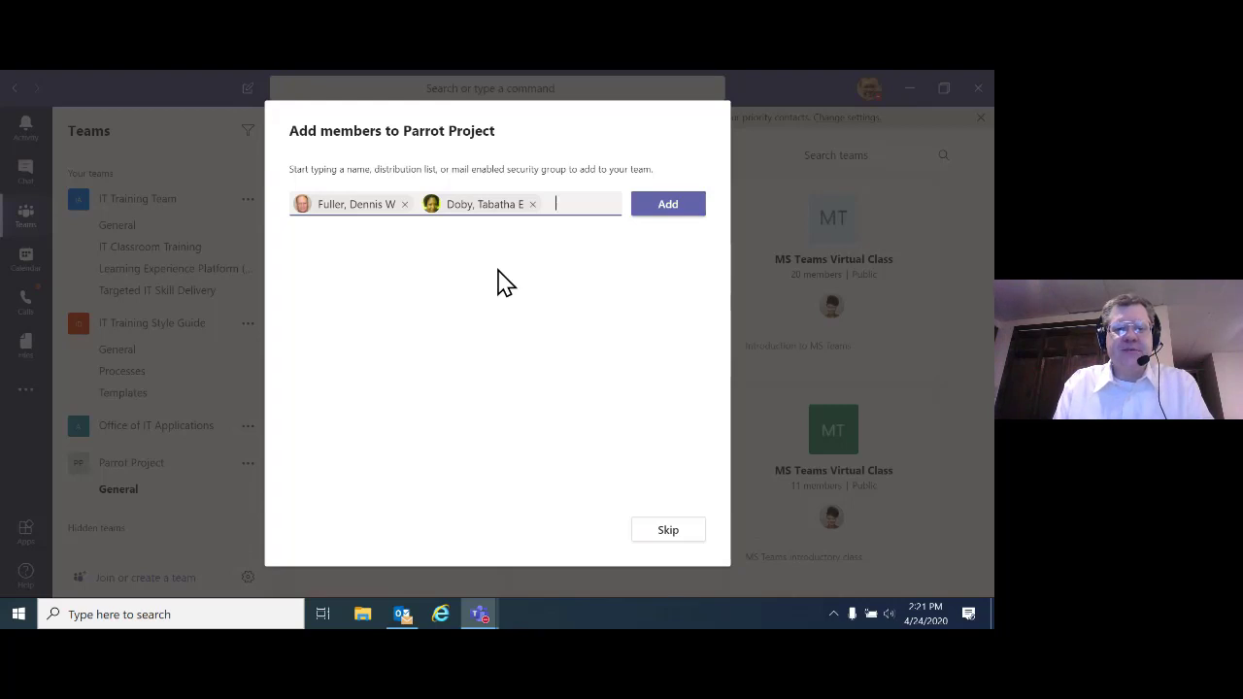
{"action": "left_click", "coordinate": [658, 216]}
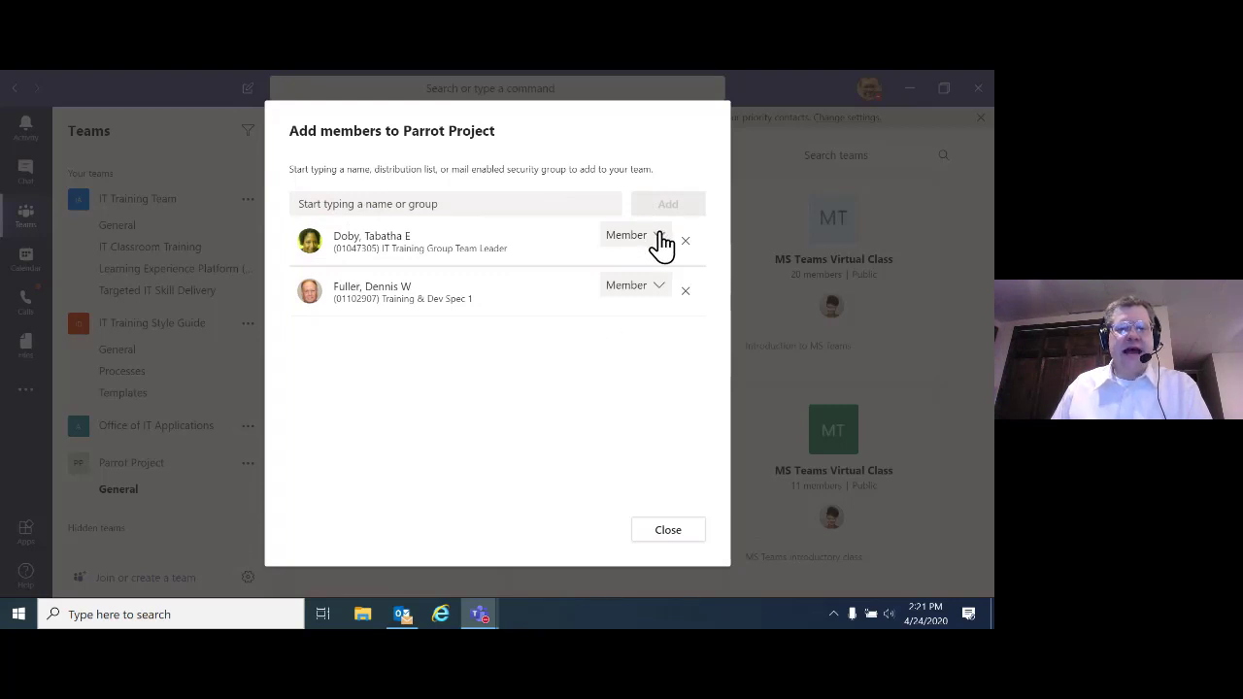
Step: Keep the added people's role as Member and close the add-members dialog
{"action": "left_click", "coordinate": [660, 238]}
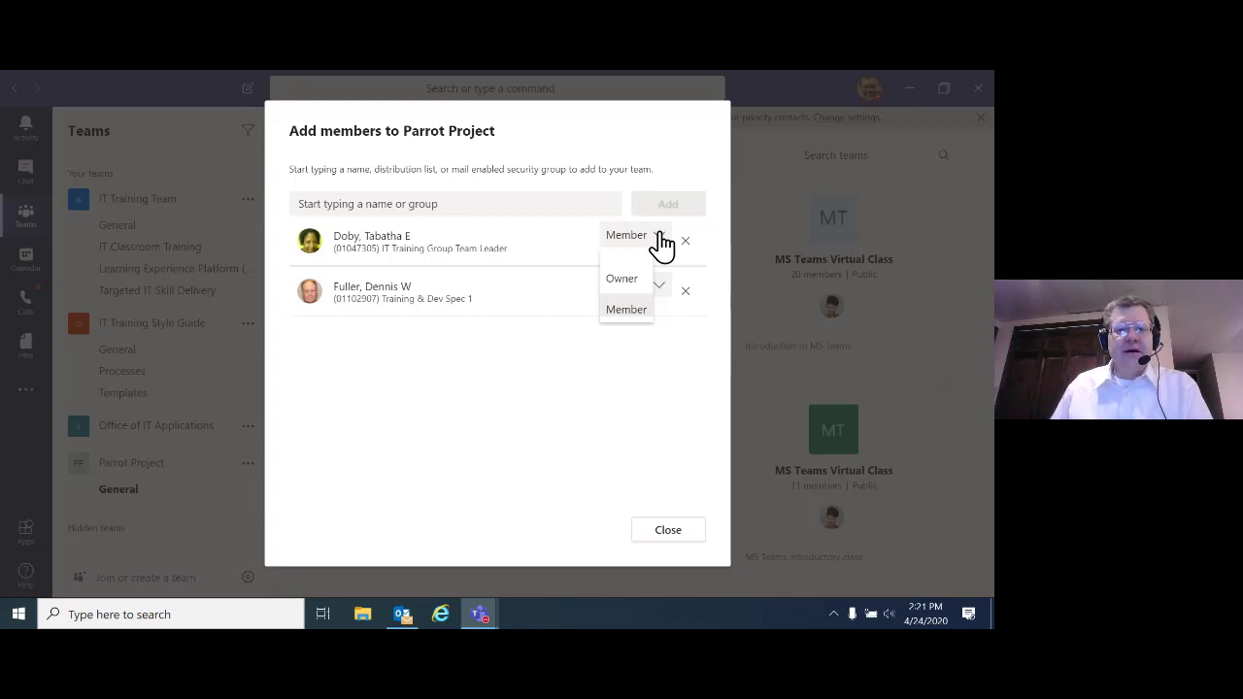
{"action": "left_click", "coordinate": [592, 405]}
{"action": "left_click", "coordinate": [659, 239]}
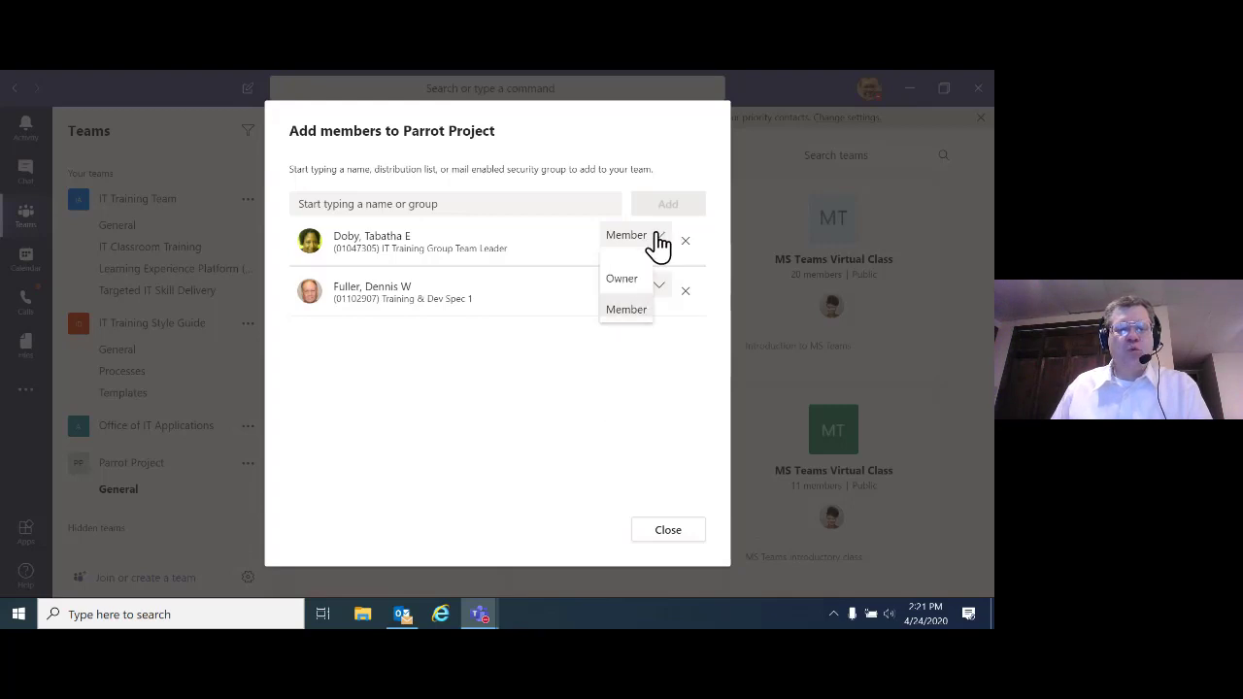
{"action": "left_click", "coordinate": [641, 377]}
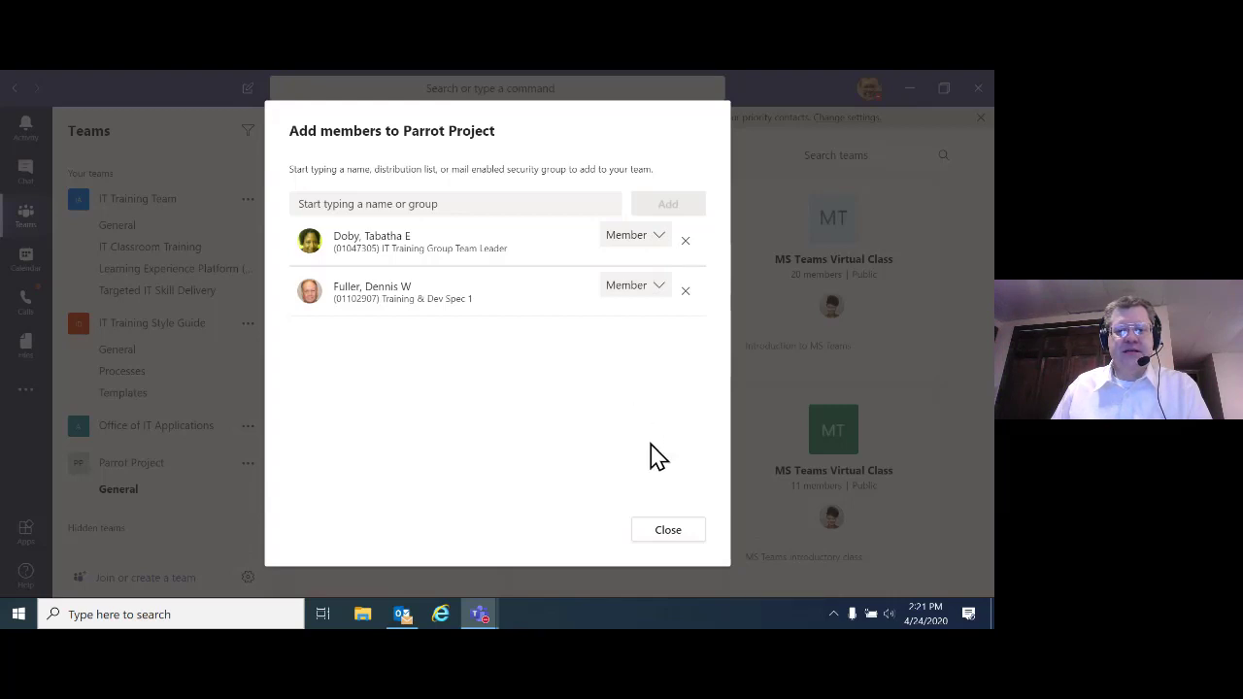
{"action": "left_click", "coordinate": [667, 534]}
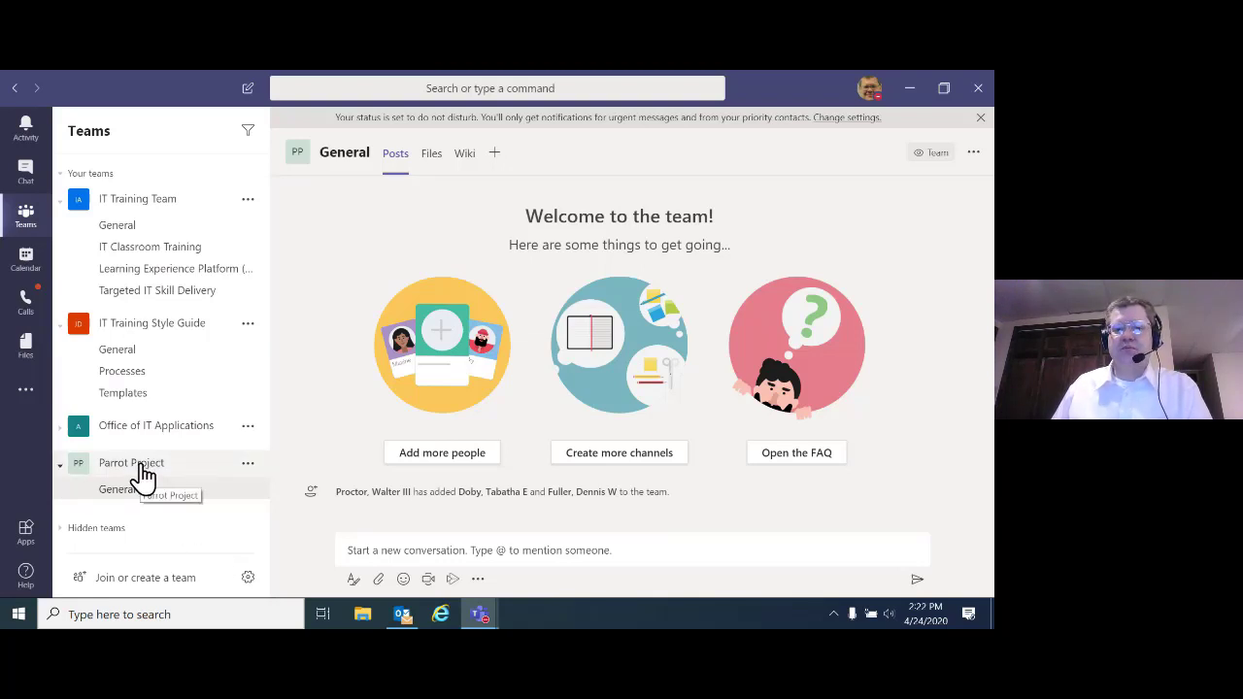
Step: Drag Parrot Project to the top of Your teams, then expand and collapse Hidden teams
{"action": "left_click_drag", "start_coordinate": [143, 474], "coordinate": [161, 203]}
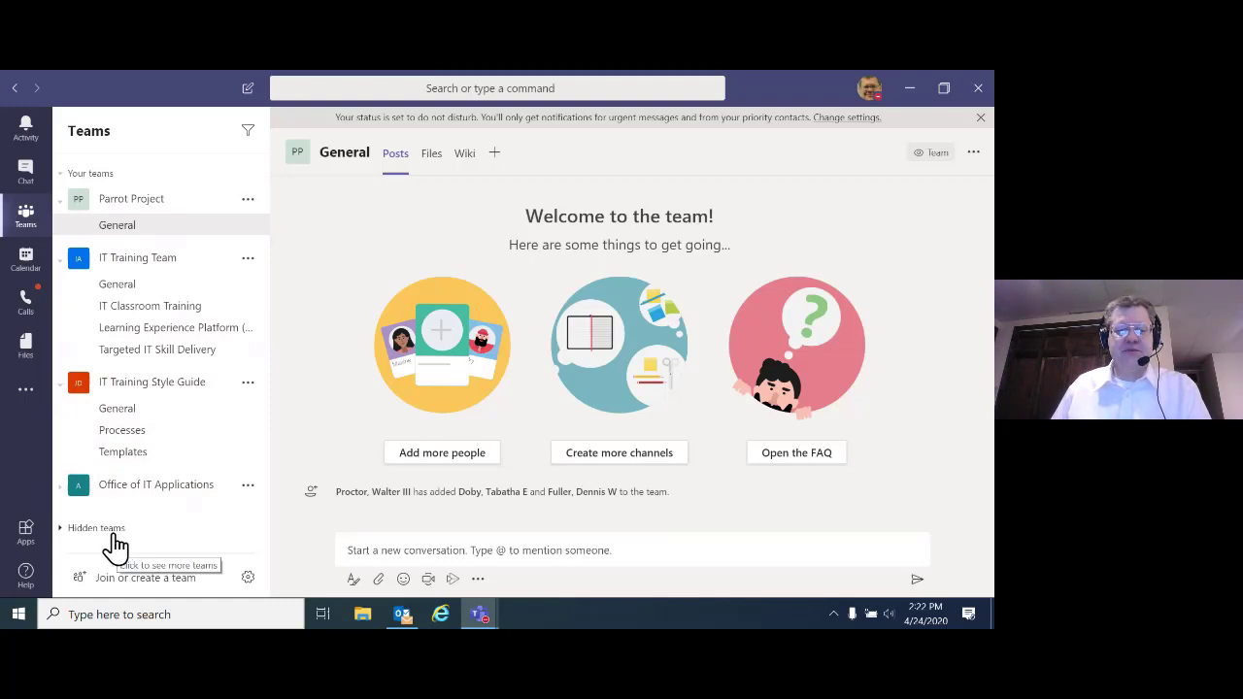
{"action": "left_click", "coordinate": [68, 535]}
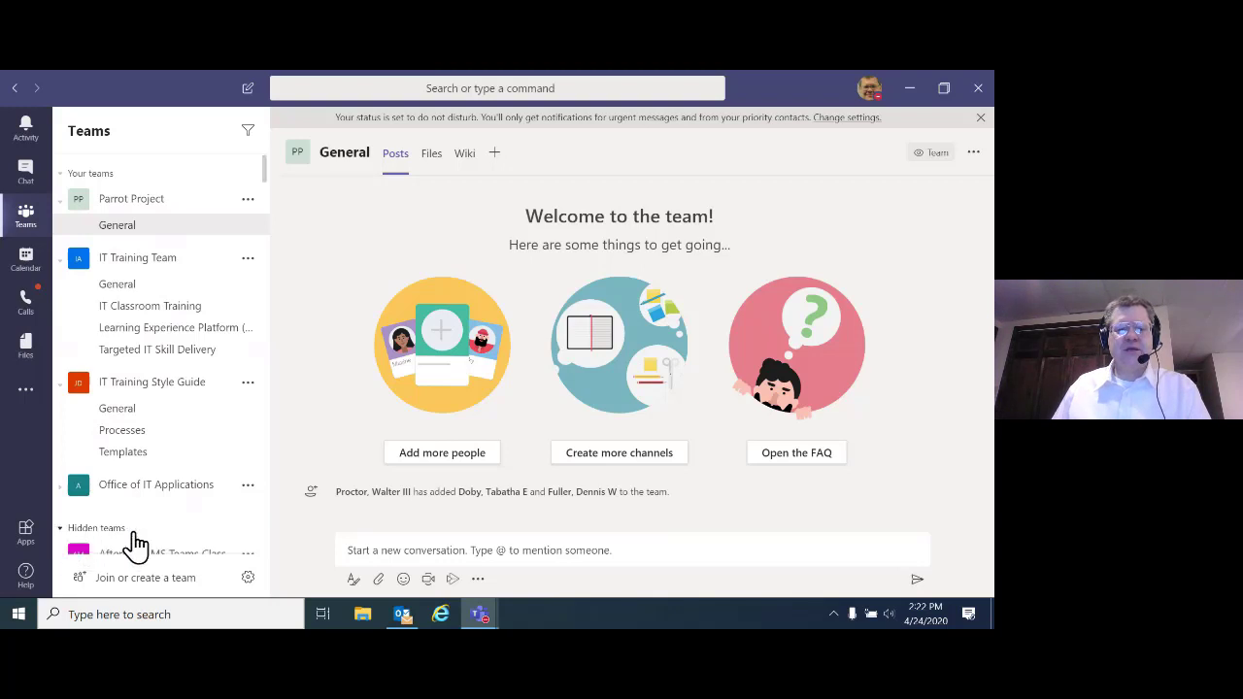
{"action": "scroll", "coordinate": [130, 547], "scroll_direction": "down", "scroll_amount": 3}
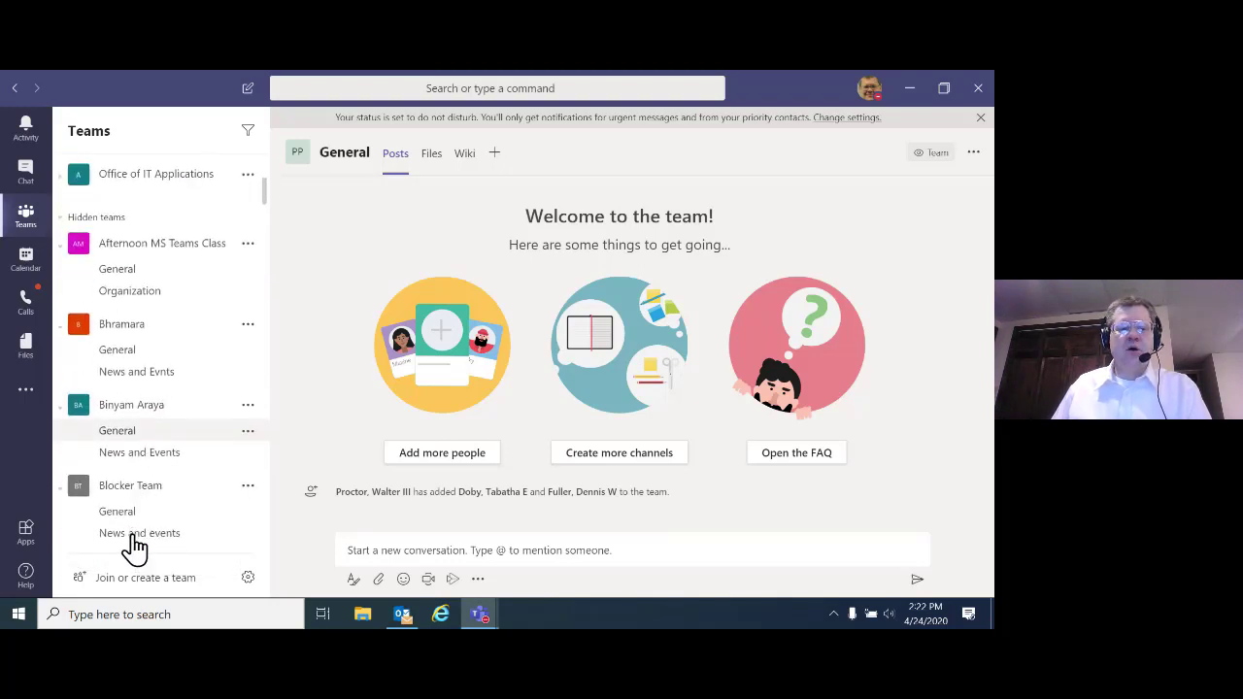
{"action": "scroll", "coordinate": [130, 549], "scroll_direction": "up", "scroll_amount": 3}
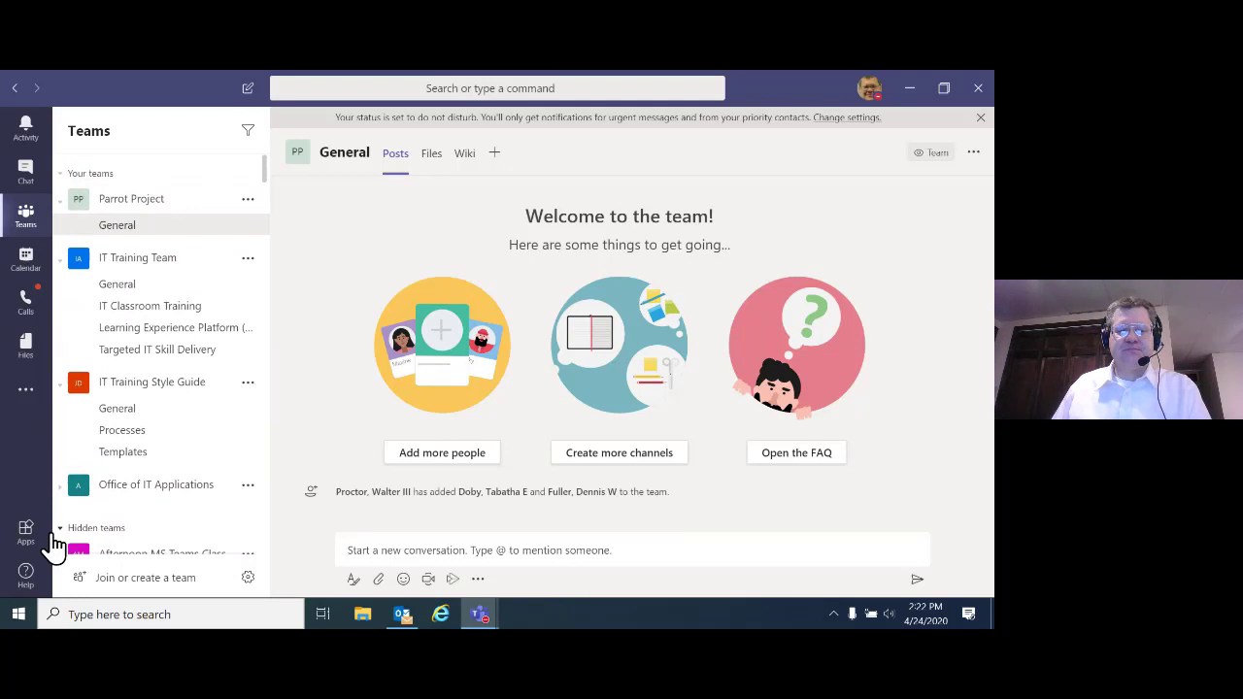
{"action": "left_click", "coordinate": [56, 532]}
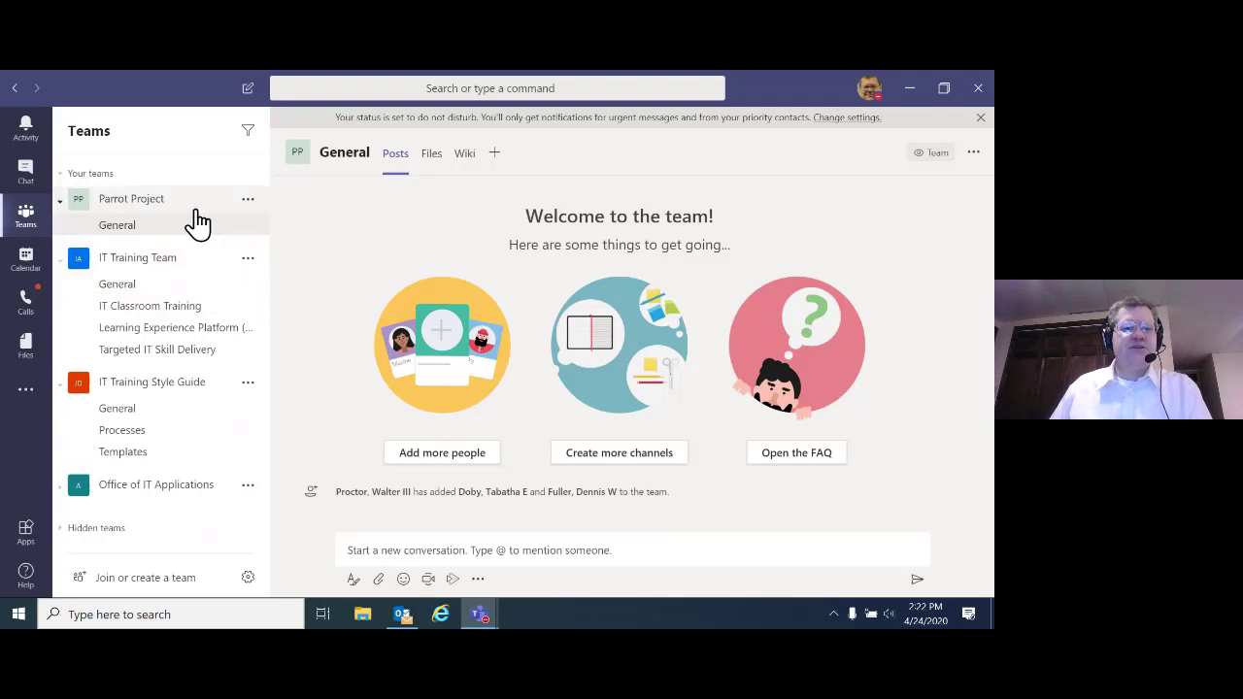
Step: Choose Add channel from Parrot Project's more-options menu
{"action": "left_click", "coordinate": [249, 204]}
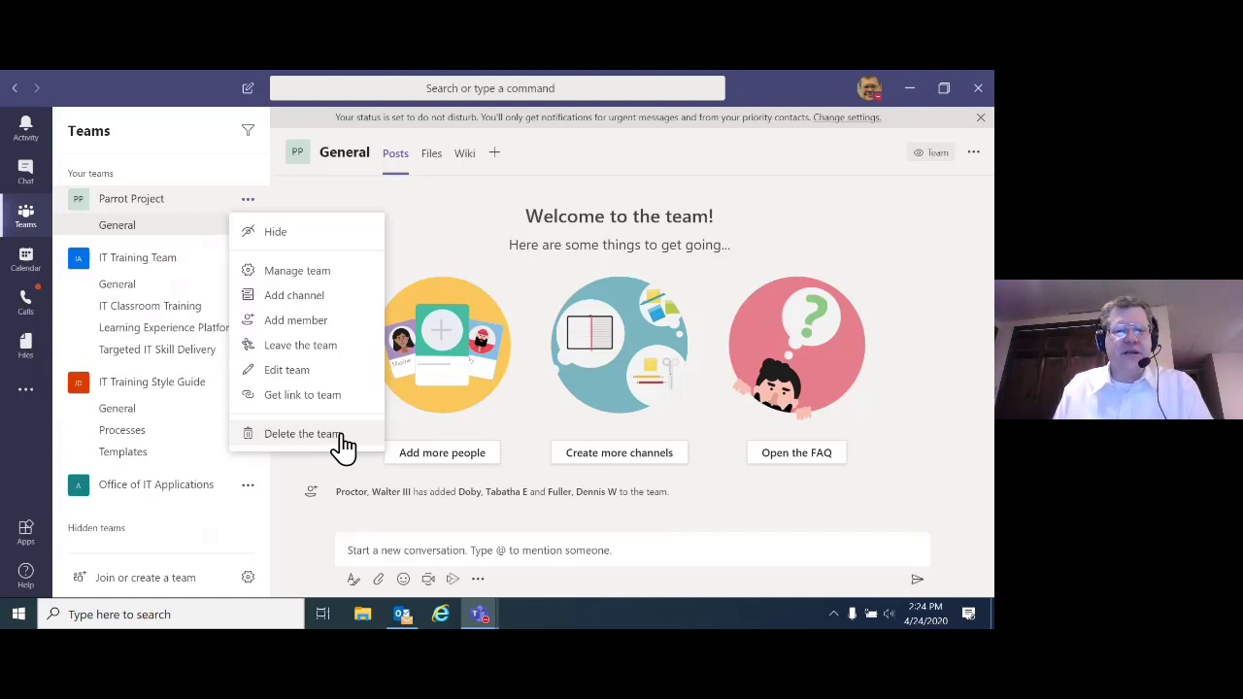
{"action": "left_click", "coordinate": [304, 307]}
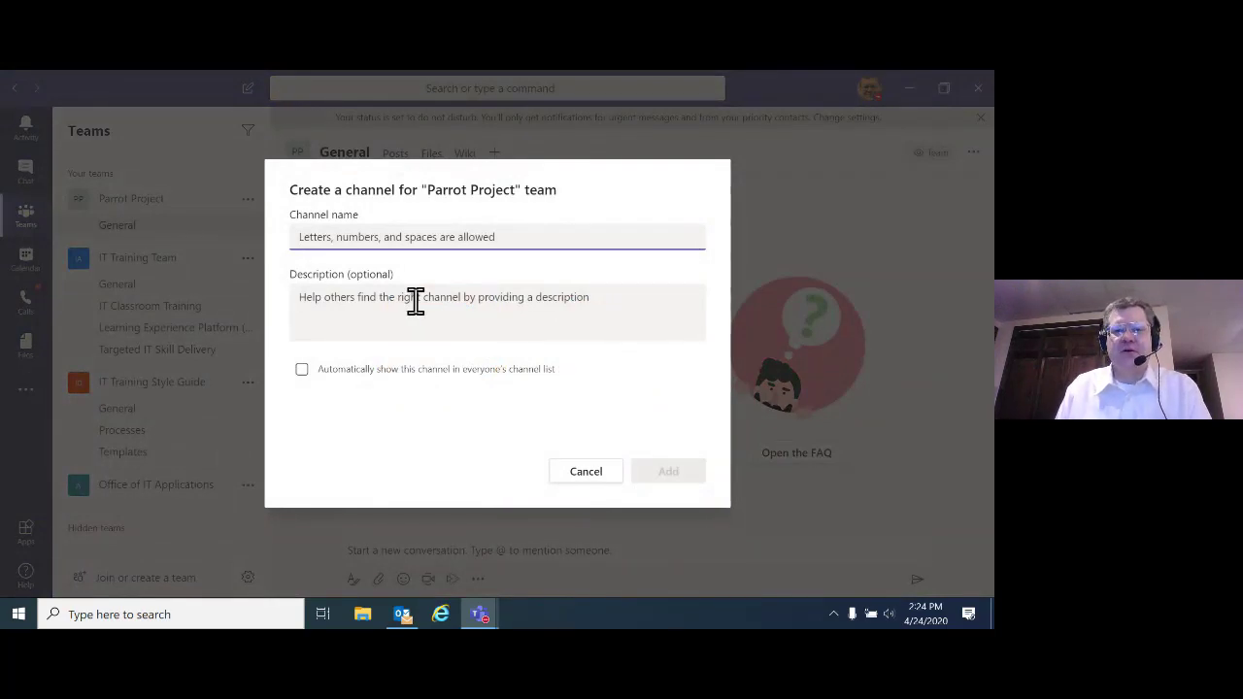
Step: Add channel 'News and Events', described 'This channel is to keeep people up to date', shown automatically to all
{"action": "type", "text": "News and "}
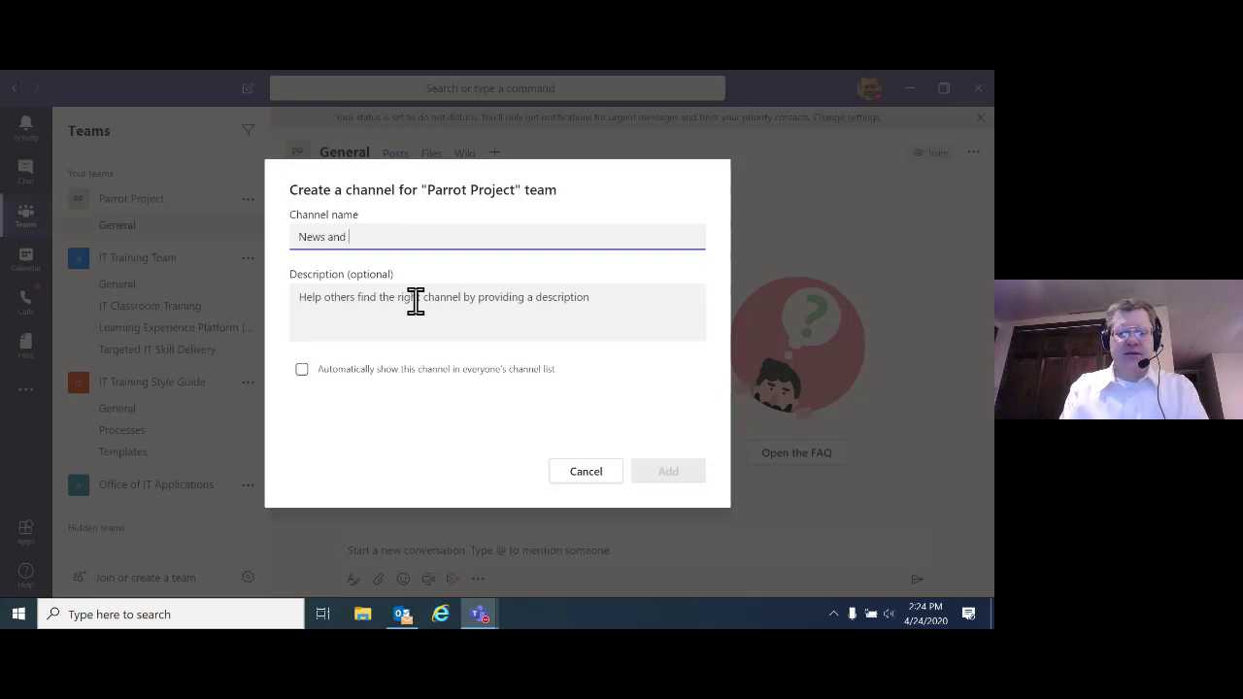
{"action": "type", "text": "Events"}
{"action": "left_click", "coordinate": [393, 302]}
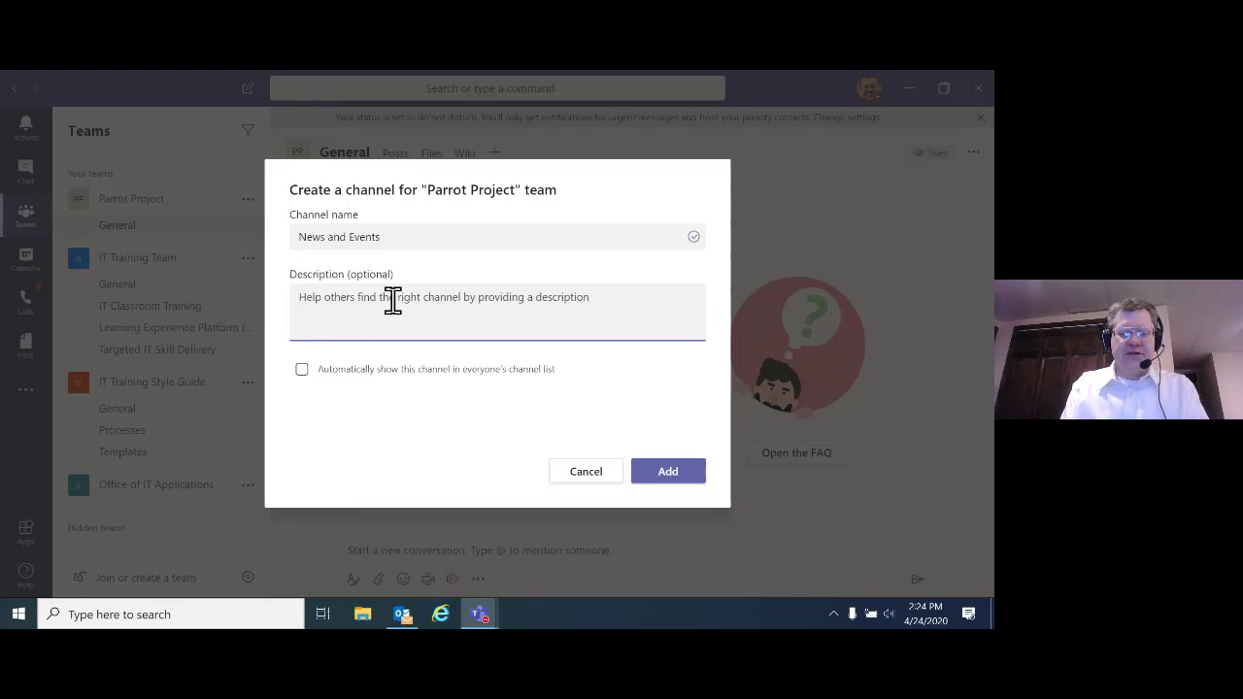
{"action": "type", "text": "This channel is to keeep people up"}
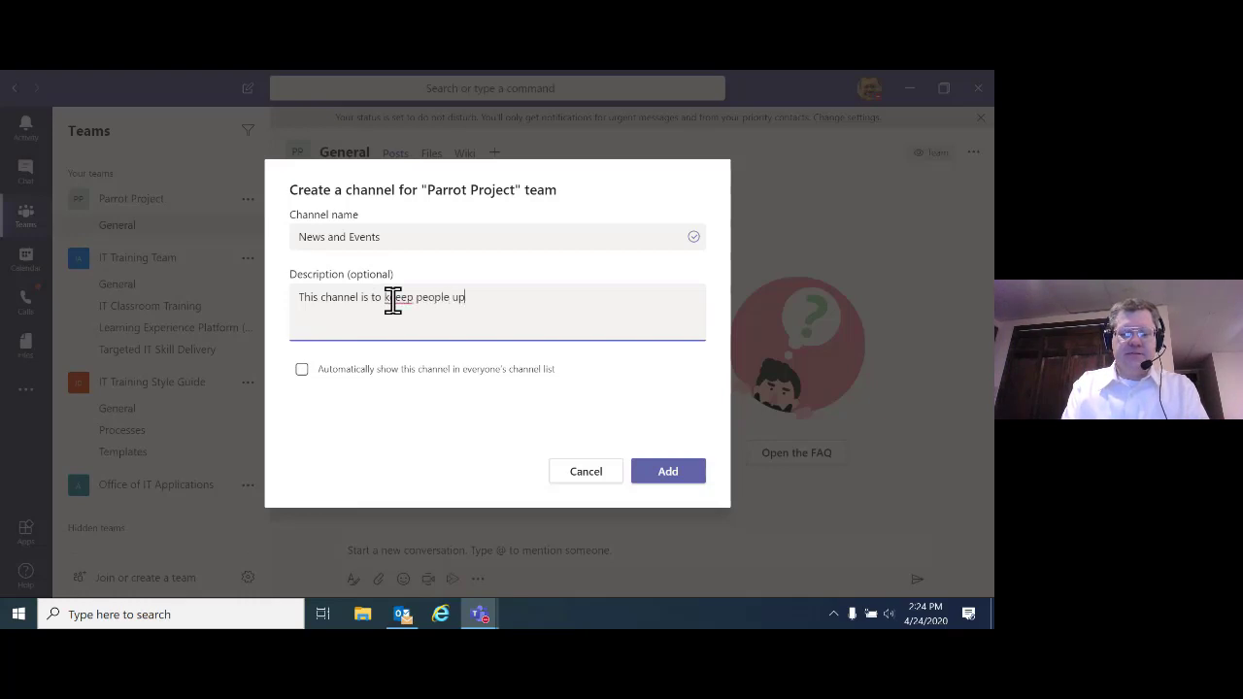
{"action": "type", "text": " to date"}
{"action": "left_click", "coordinate": [301, 372]}
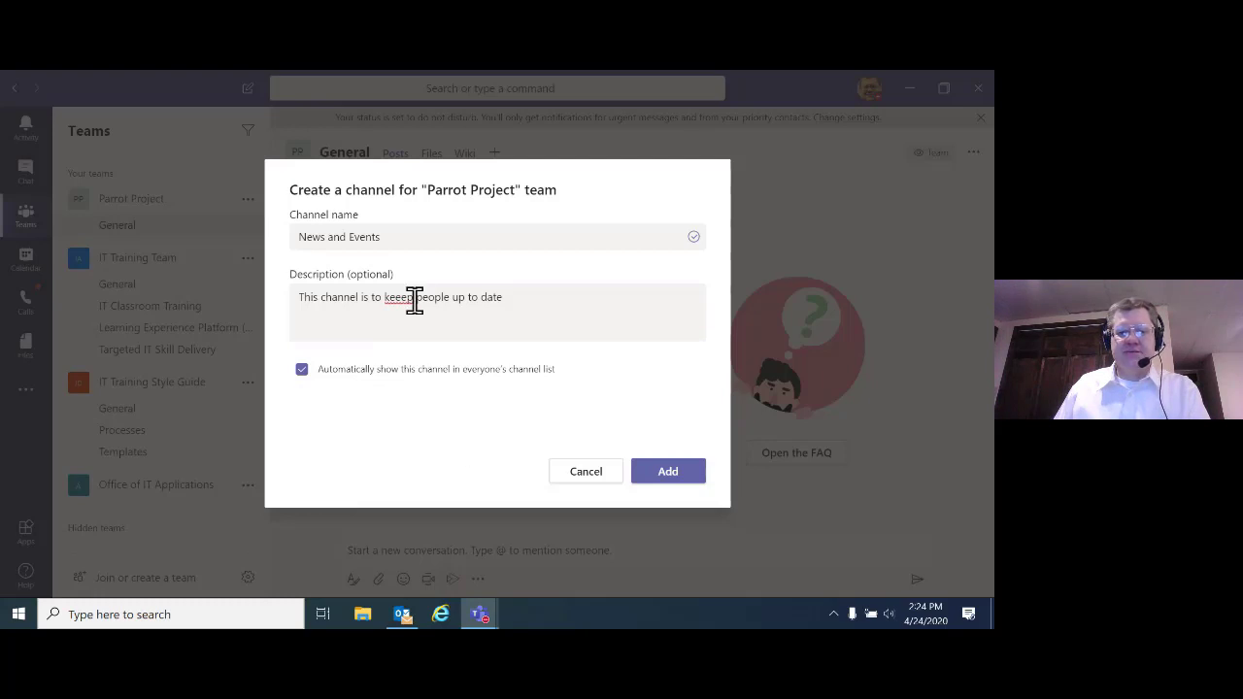
{"action": "left_click", "coordinate": [674, 478]}
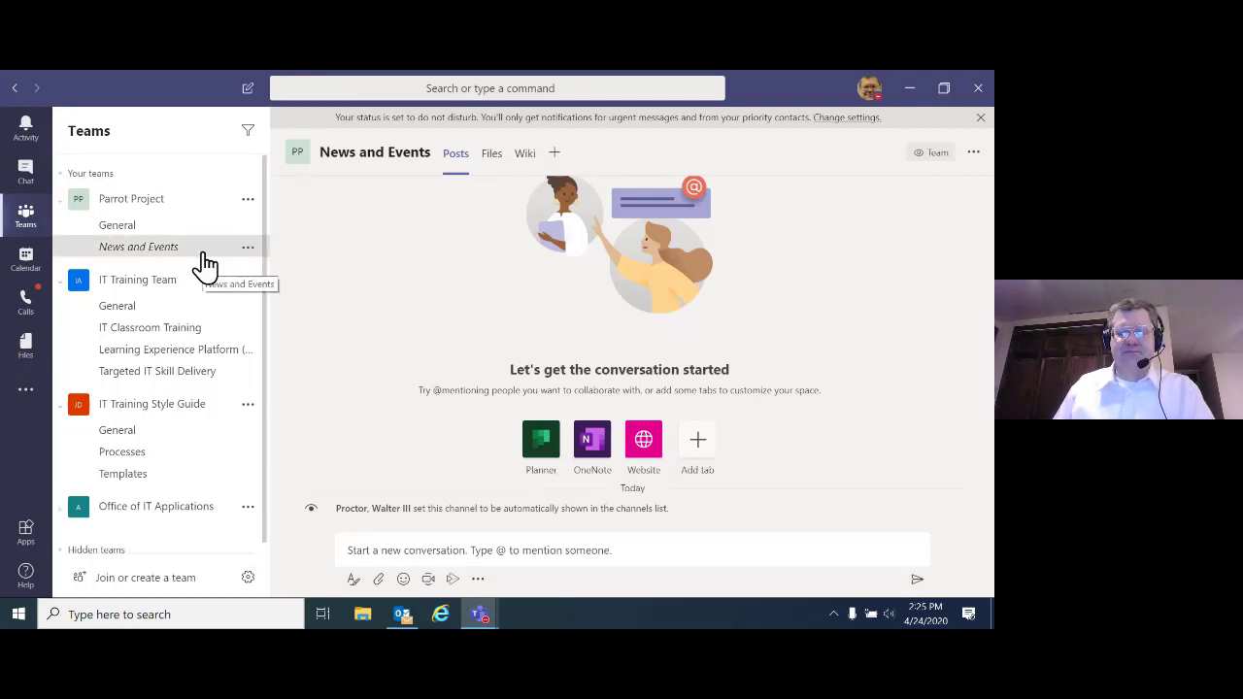
Step: Toggle whether News and Events shows in the list, then return to Parrot Project's General channel
{"action": "left_click", "coordinate": [249, 251]}
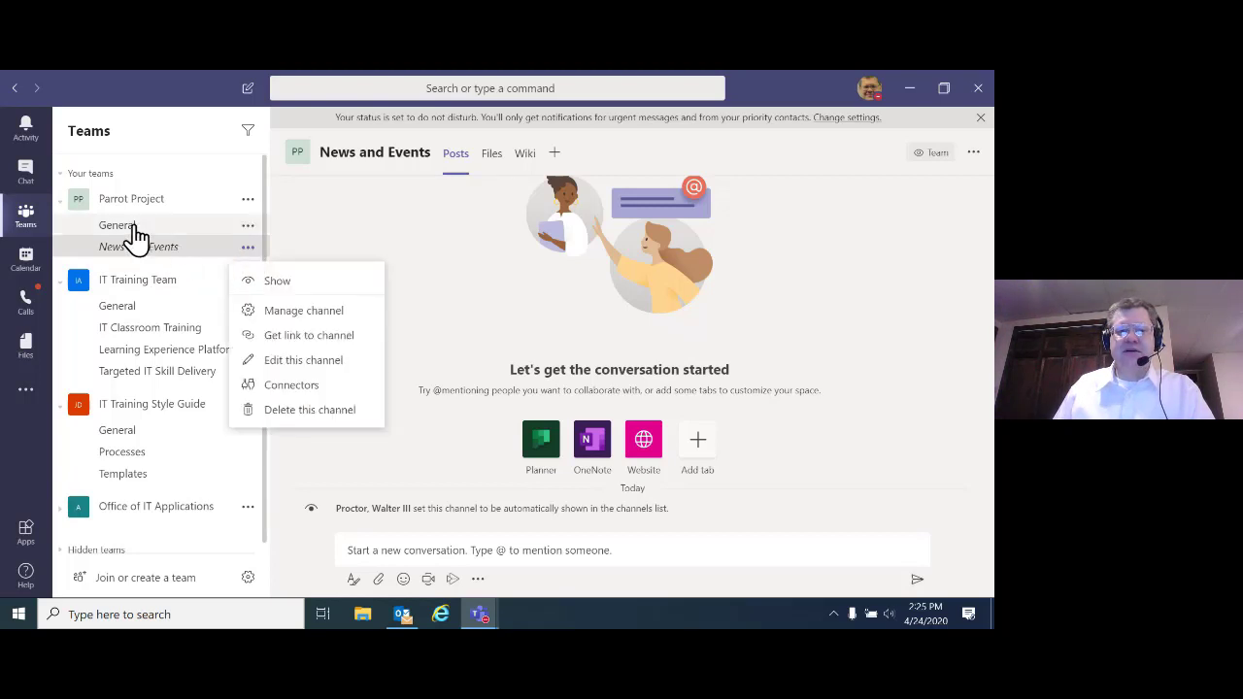
{"action": "left_click", "coordinate": [277, 284]}
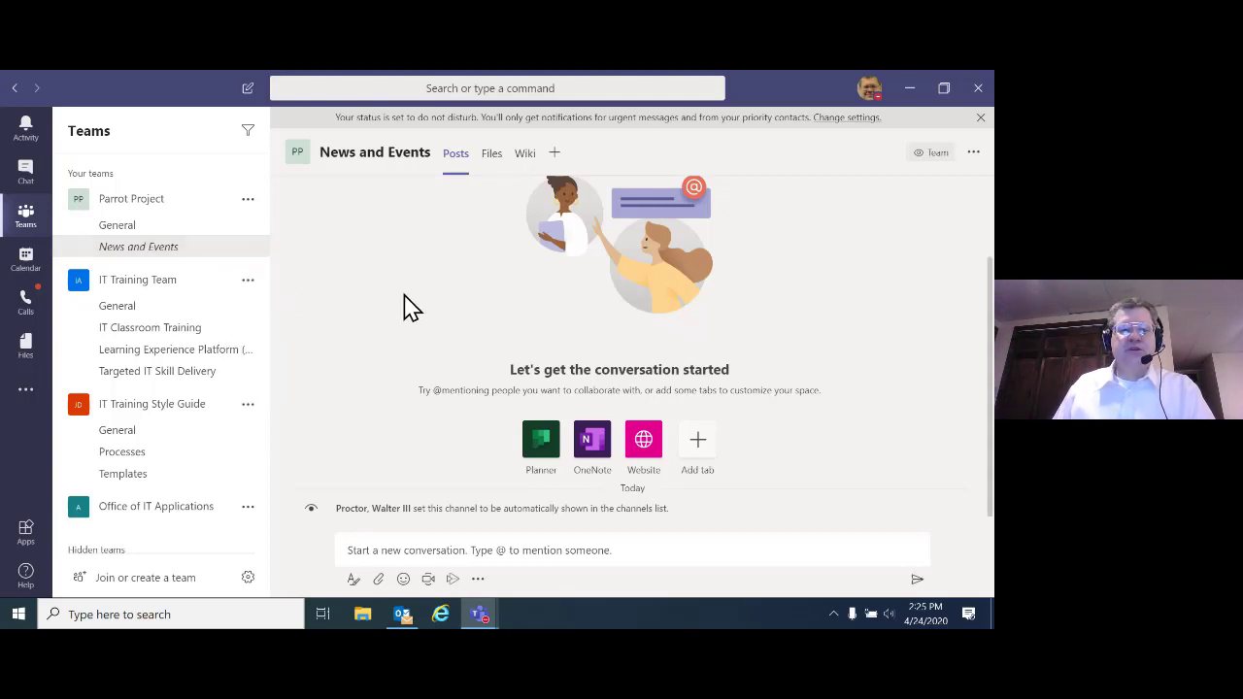
{"action": "left_click", "coordinate": [154, 231]}
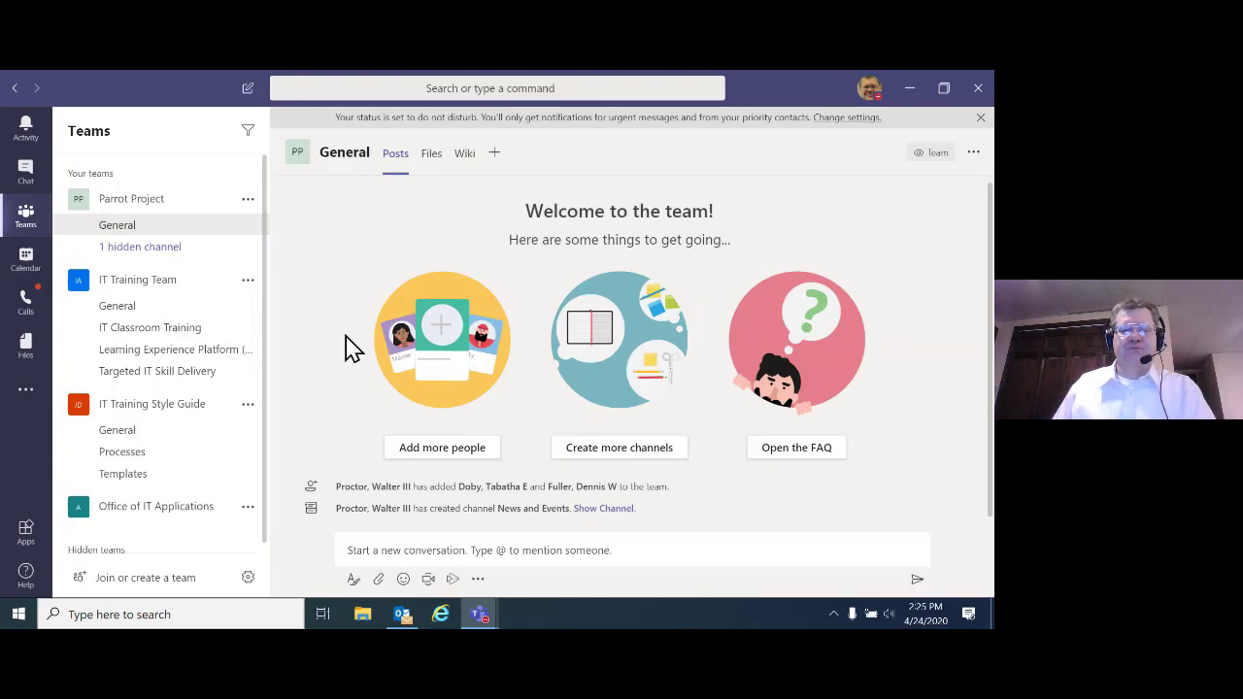
{"action": "left_click", "coordinate": [462, 543]}
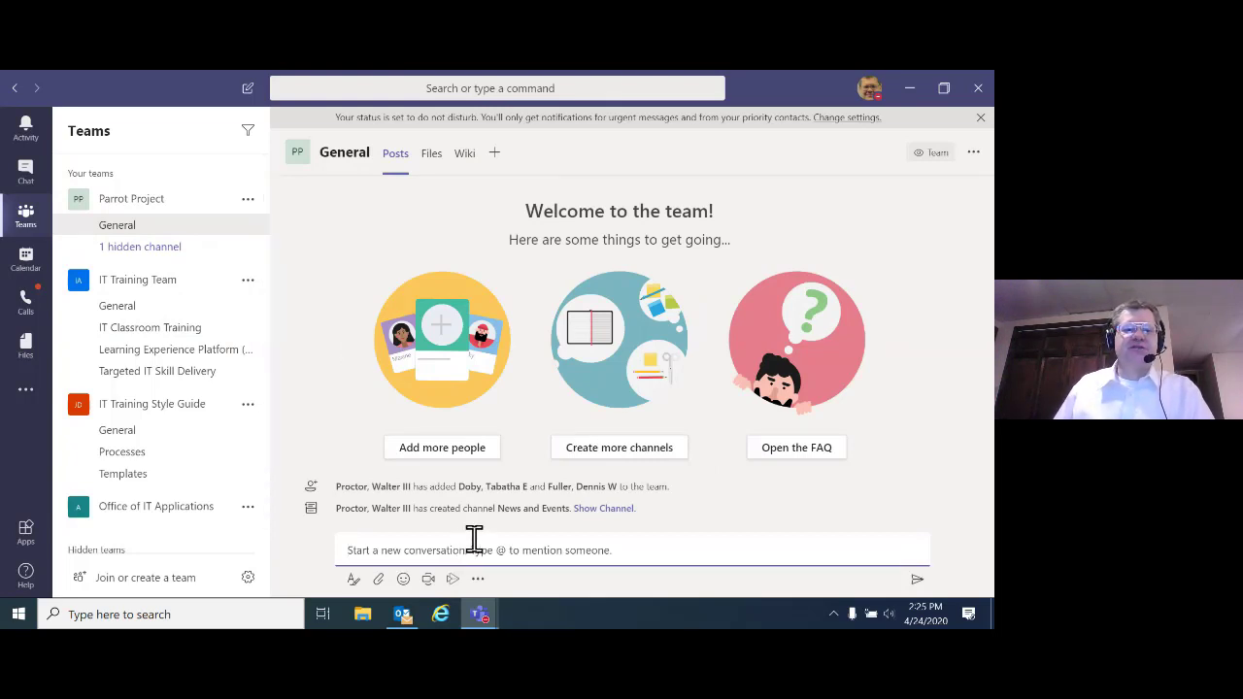
Step: Reveal the hidden News and Events channel under Parrot Project and start a new conversation there
{"action": "left_click", "coordinate": [248, 260]}
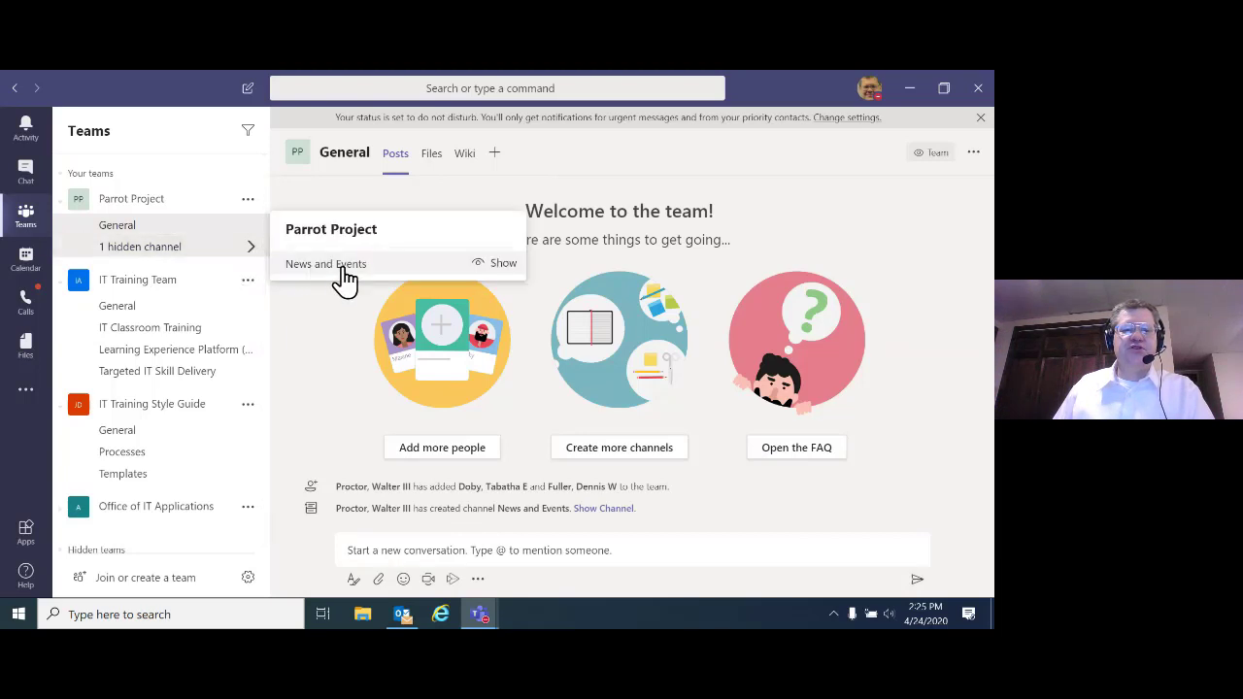
{"action": "left_click", "coordinate": [486, 264]}
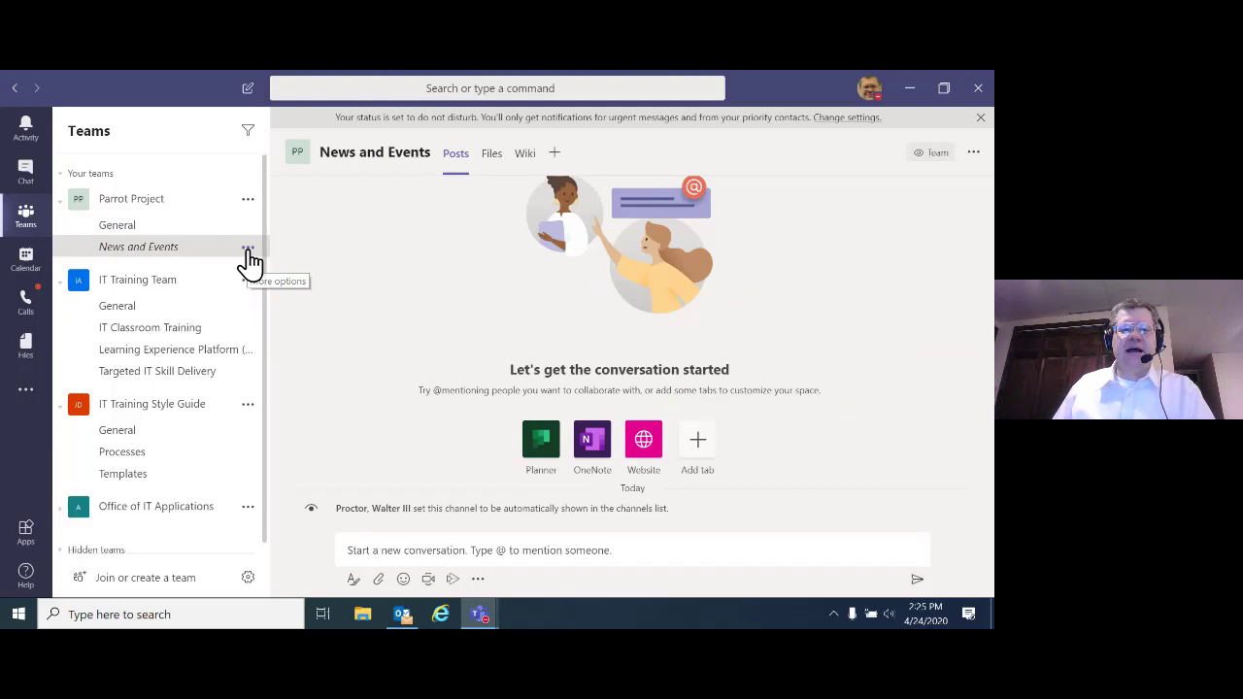
{"action": "left_click", "coordinate": [249, 251]}
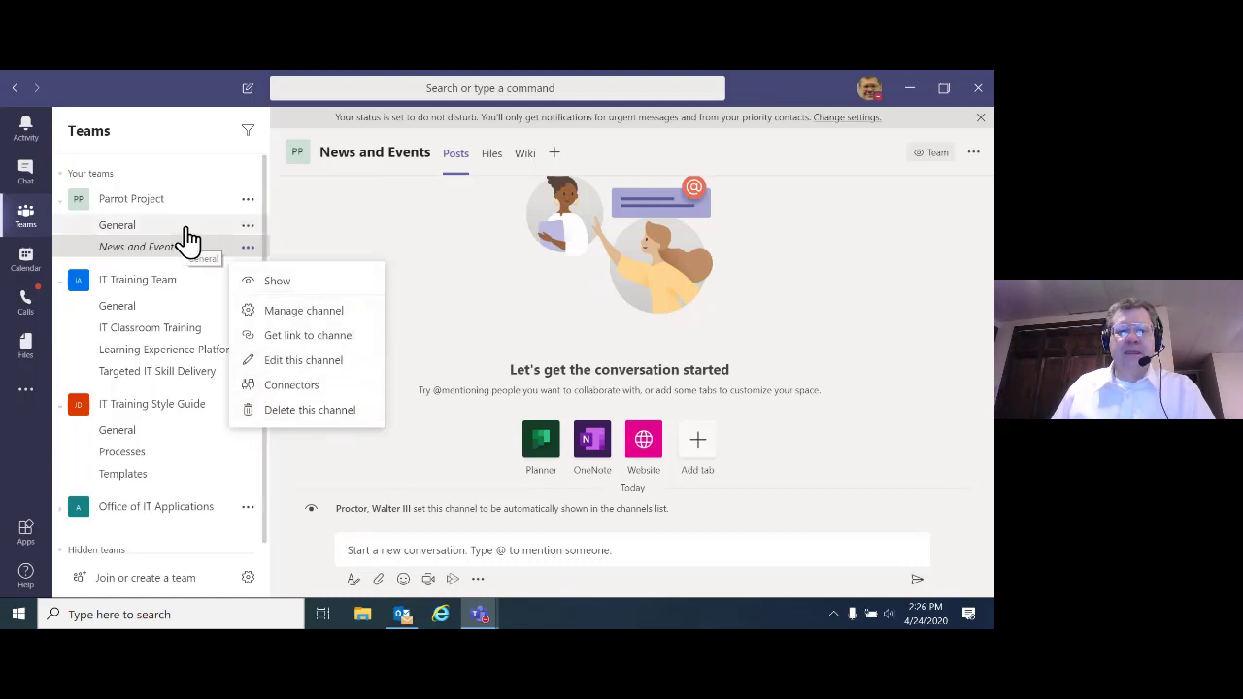
{"action": "left_click", "coordinate": [248, 228]}
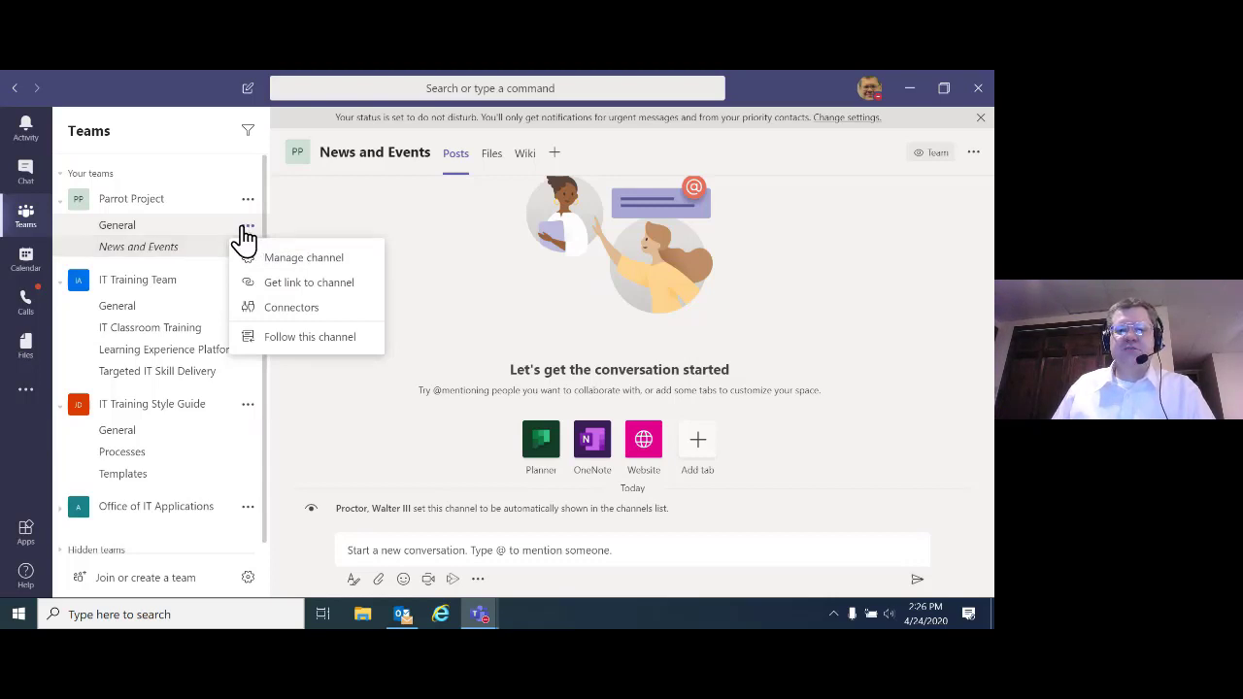
{"action": "left_click", "coordinate": [309, 337]}
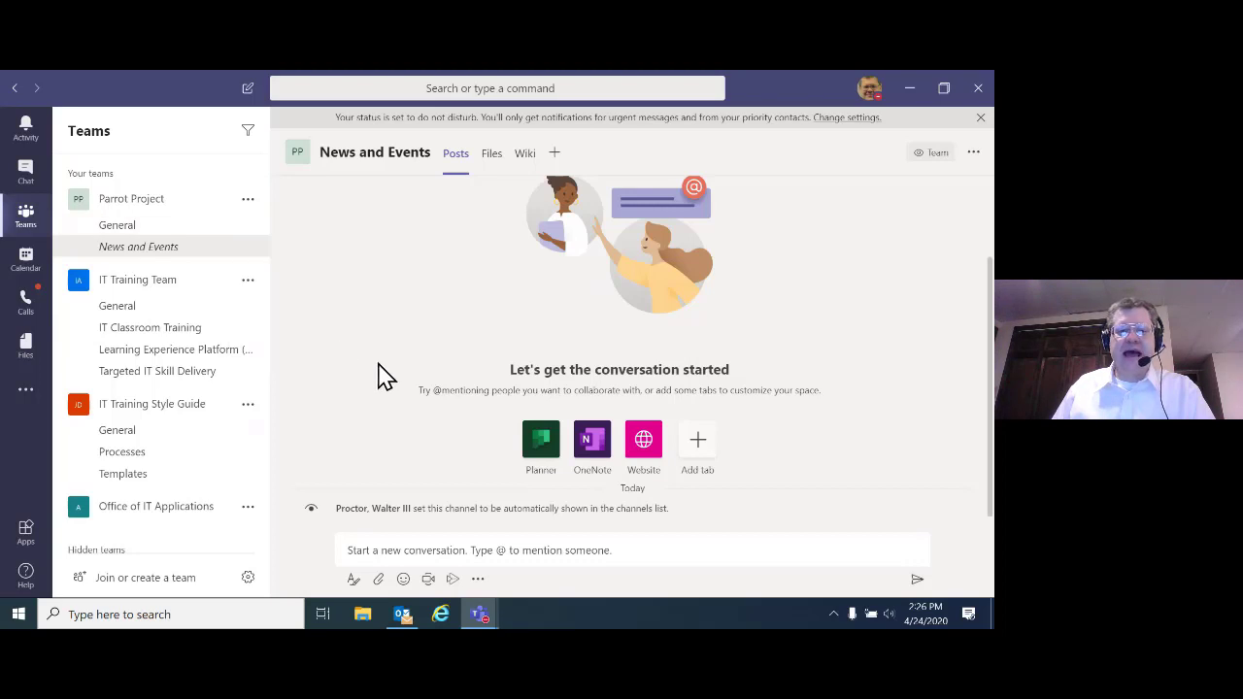
{"action": "left_click", "coordinate": [434, 549]}
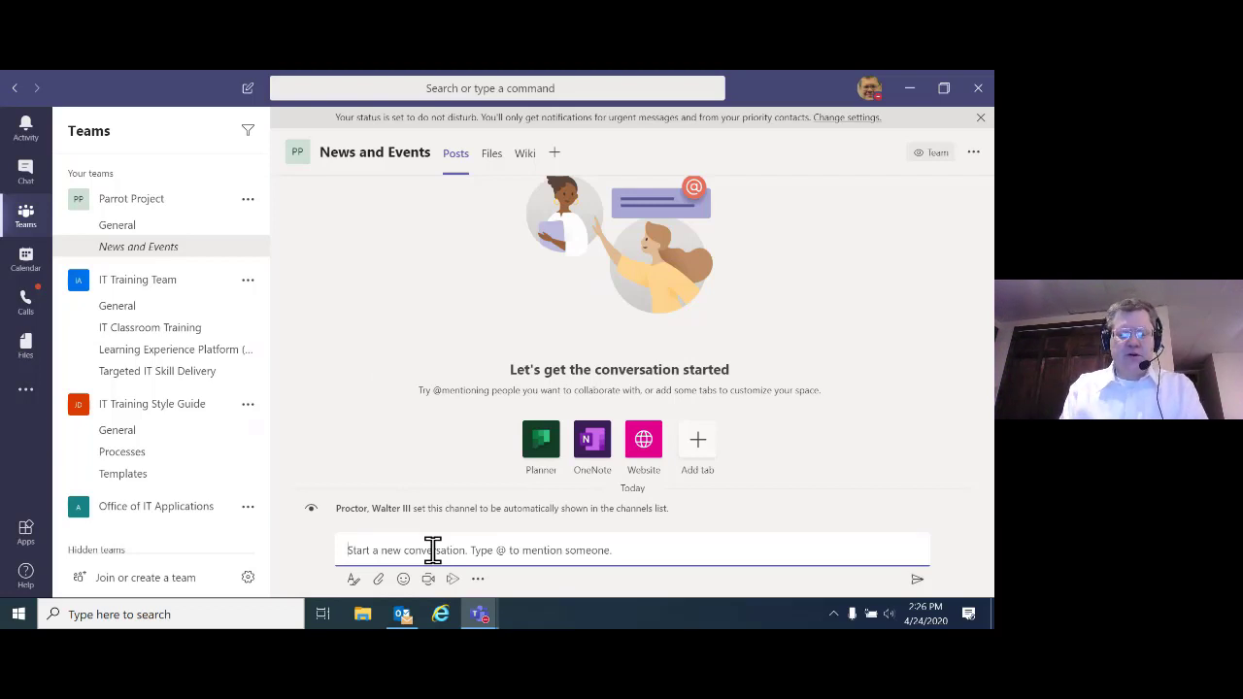
Step: Send 'Welcome to the Parrot Project.' as the first News and Events post, then collapse Parrot Project
{"action": "type", "text": "Welcome to"}
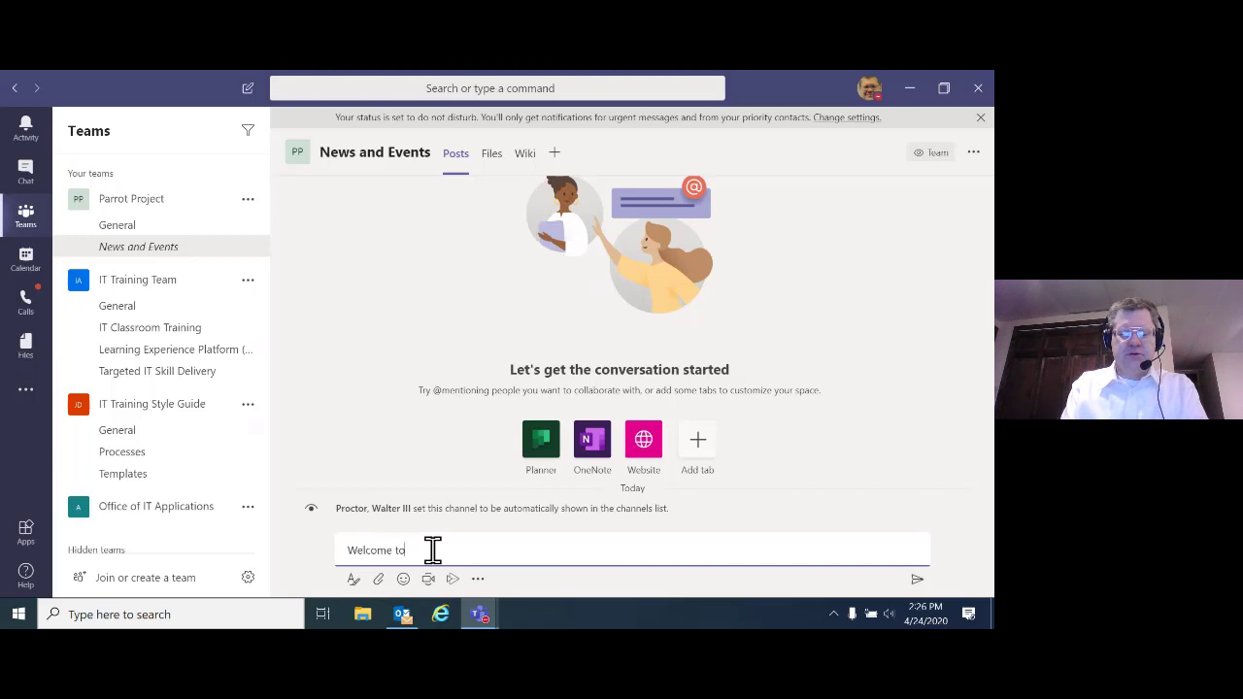
{"action": "type", "text": " the Parrot Project."}
{"action": "key", "text": "Return"}
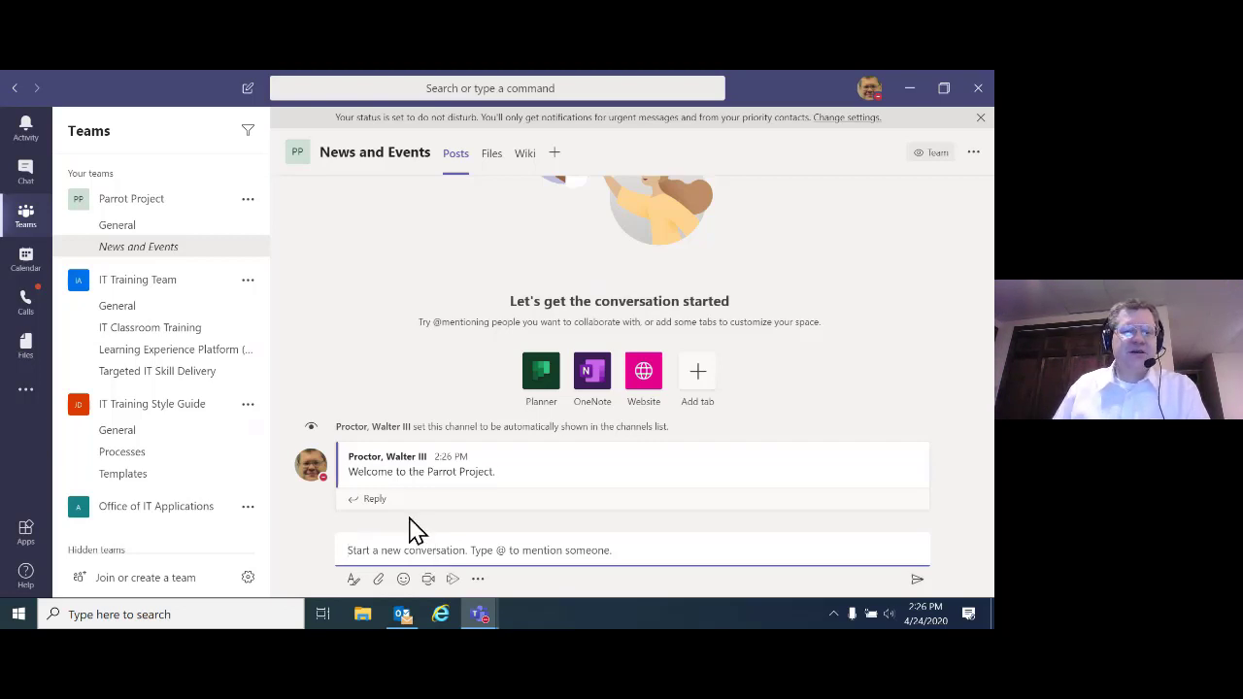
{"action": "left_click", "coordinate": [136, 200]}
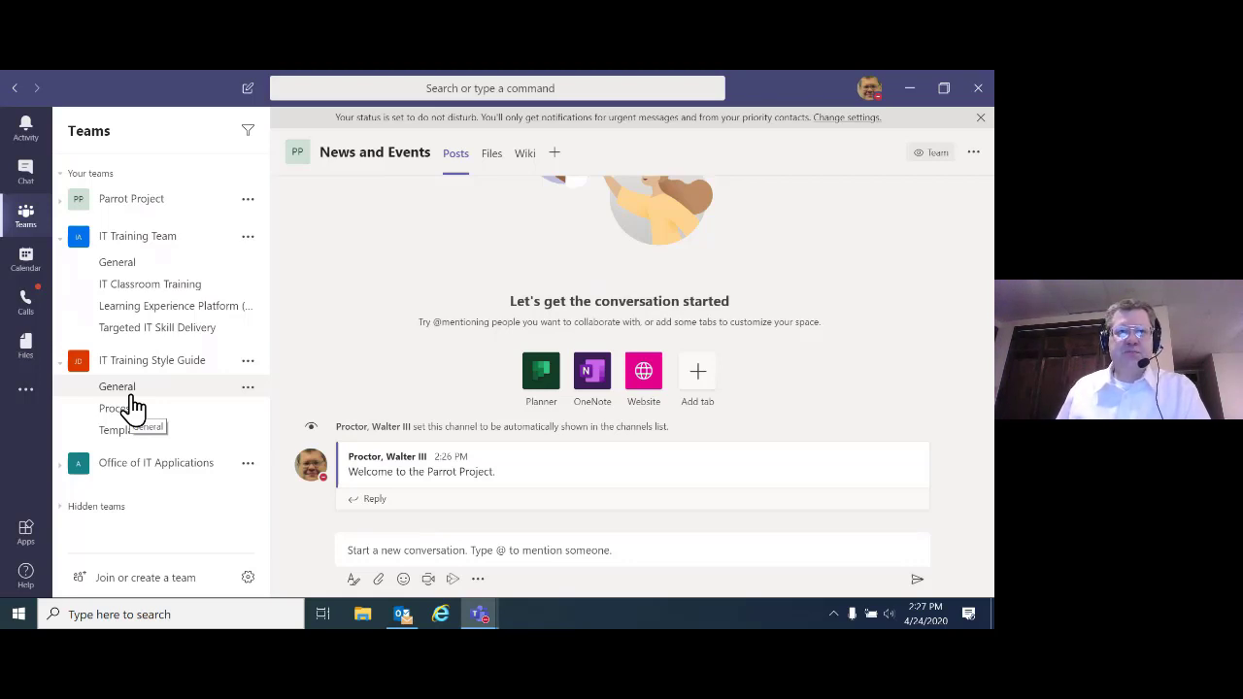
Step: Open a reply under the welcome post and expand it into the rich-text formatting editor
{"action": "left_click", "coordinate": [392, 499]}
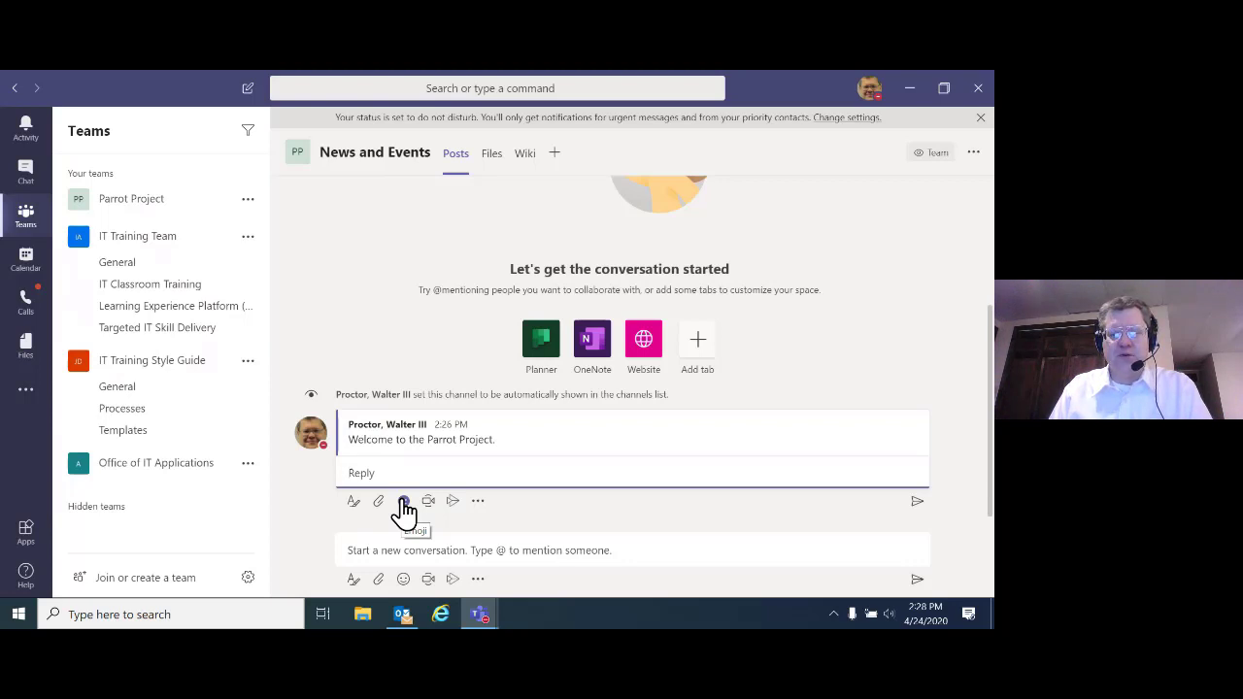
{"action": "left_click", "coordinate": [354, 501]}
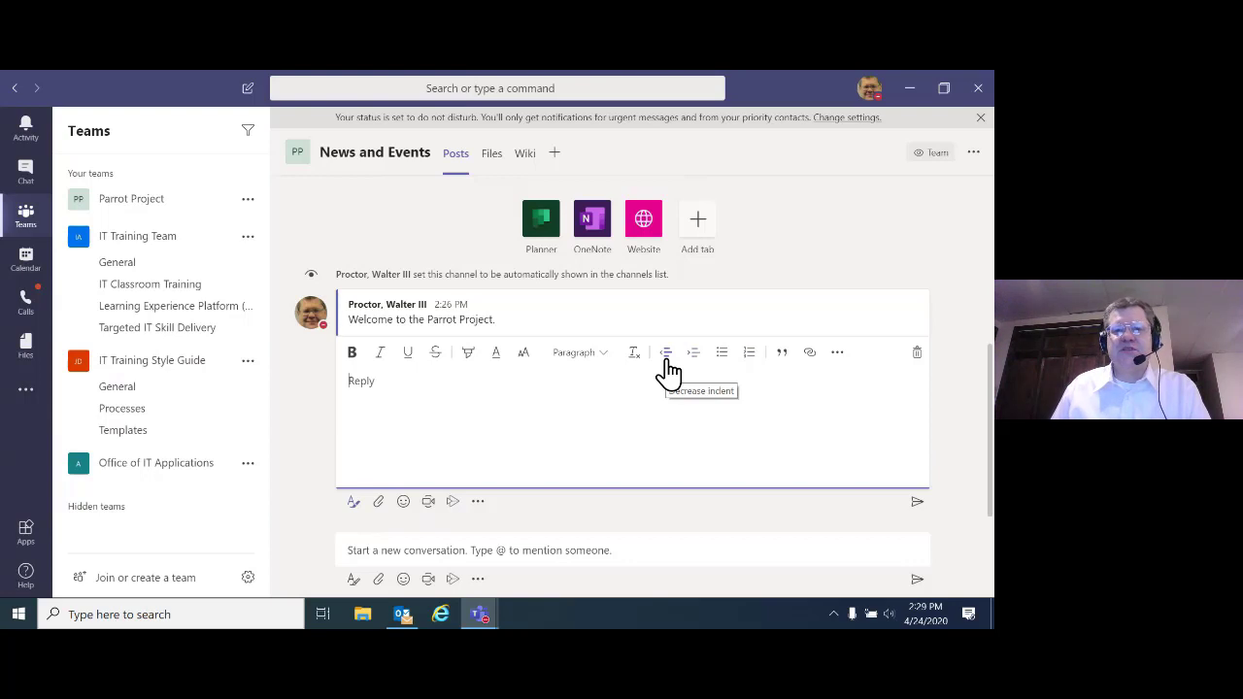
Step: Mark the reply IMPORTANT and add 'Let's have a little fun with this project.' with 'project' bold green
{"action": "left_click", "coordinate": [839, 355]}
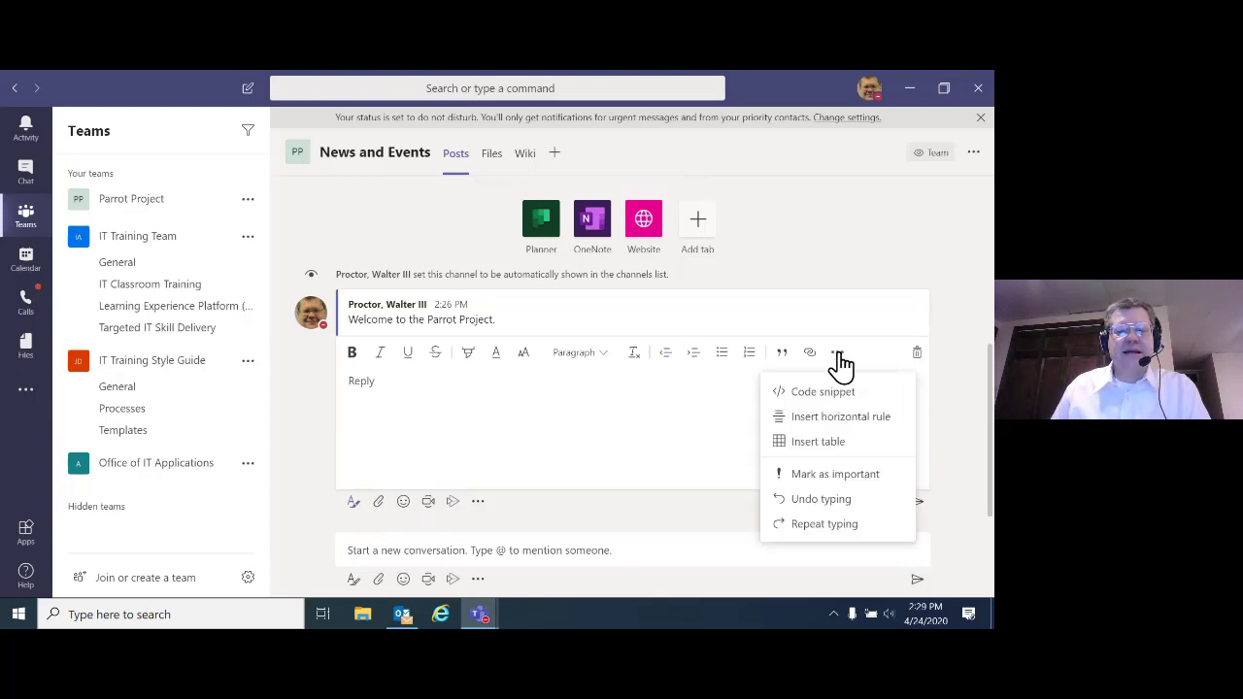
{"action": "left_click", "coordinate": [827, 476]}
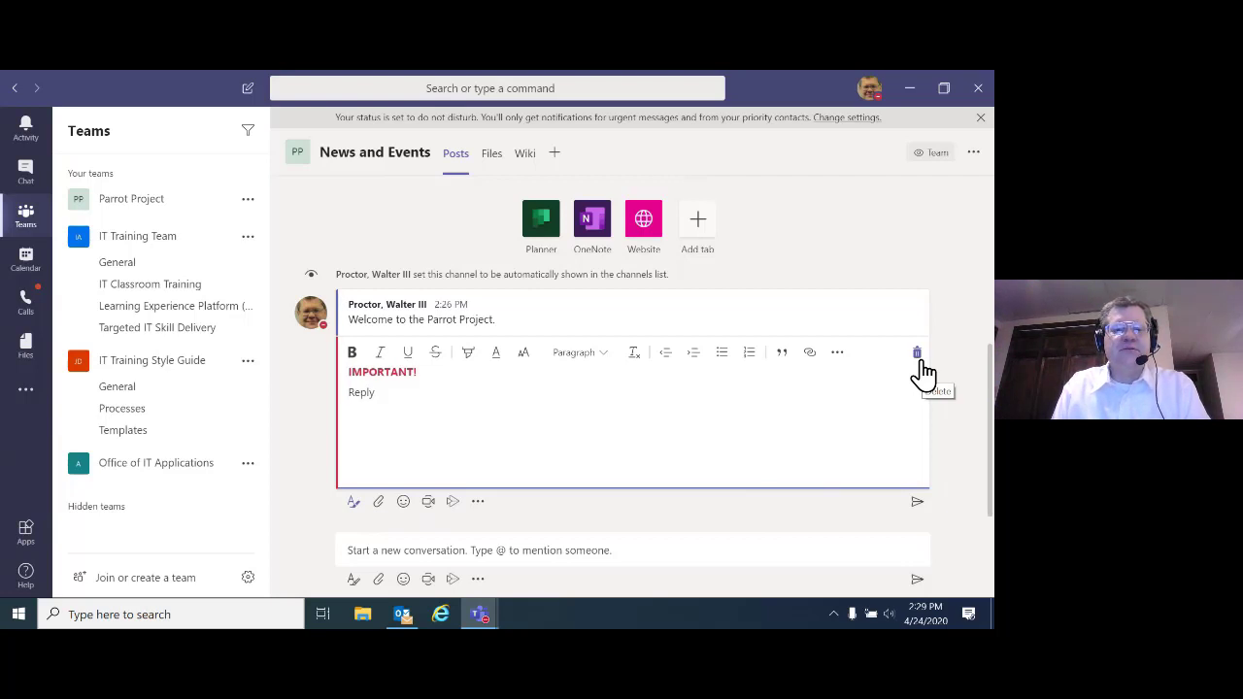
{"action": "type", "text": "Let's have a little fun with this project"}
{"action": "double_click", "coordinate": [502, 392]}
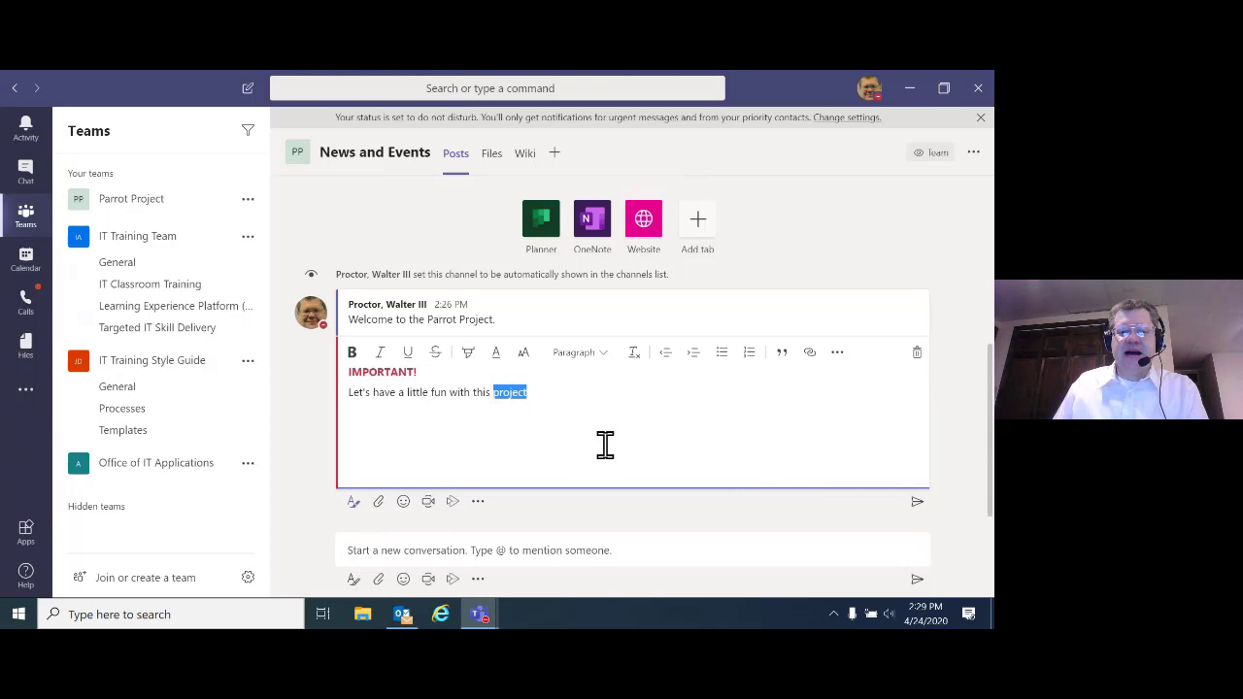
{"action": "left_click", "coordinate": [353, 354]}
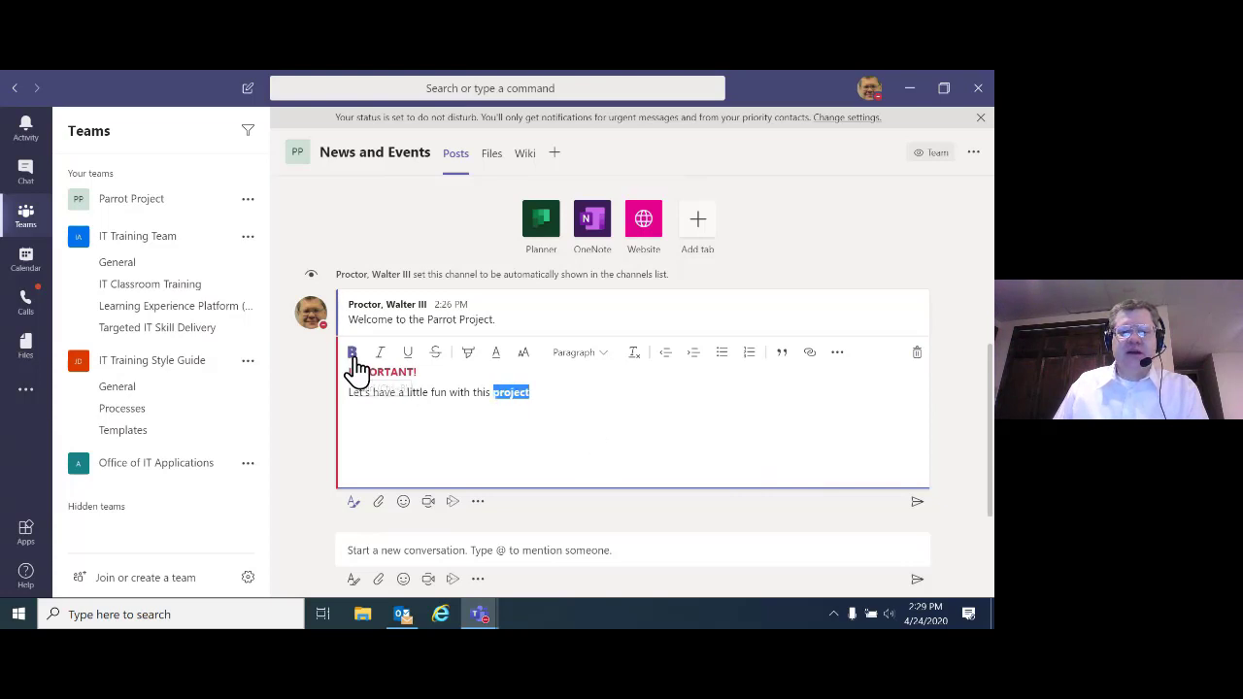
{"action": "left_click", "coordinate": [496, 354]}
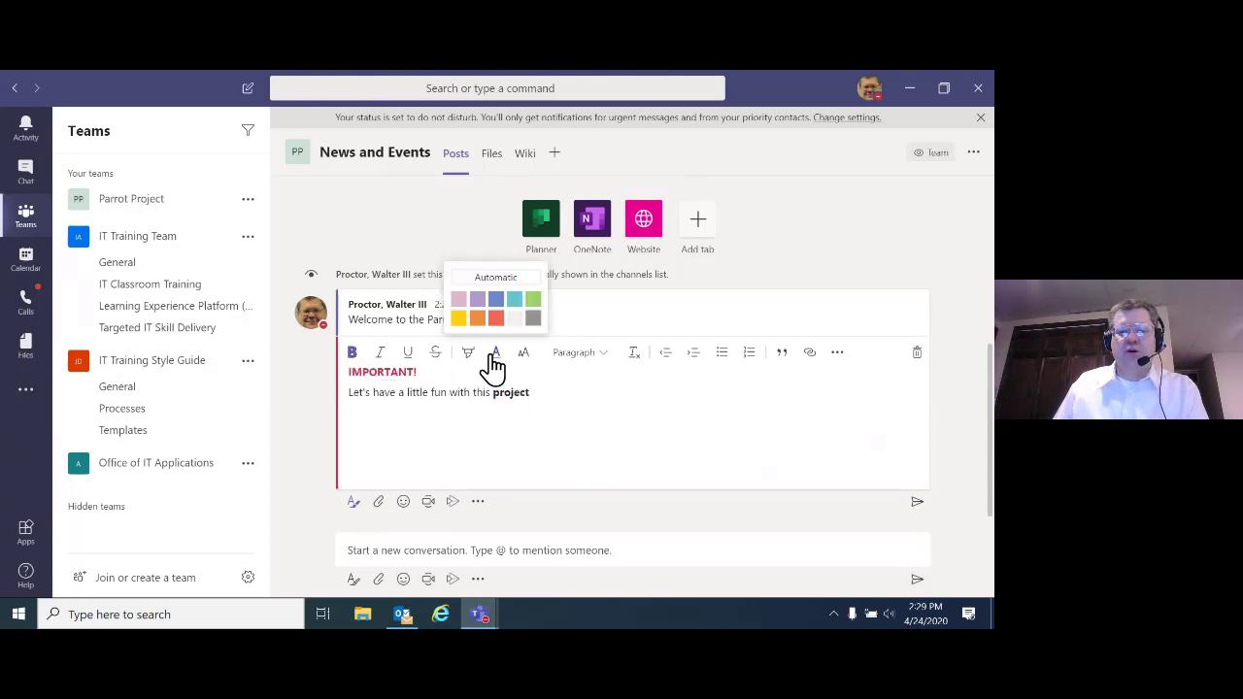
{"action": "left_click", "coordinate": [533, 301]}
{"action": "left_click", "coordinate": [553, 394]}
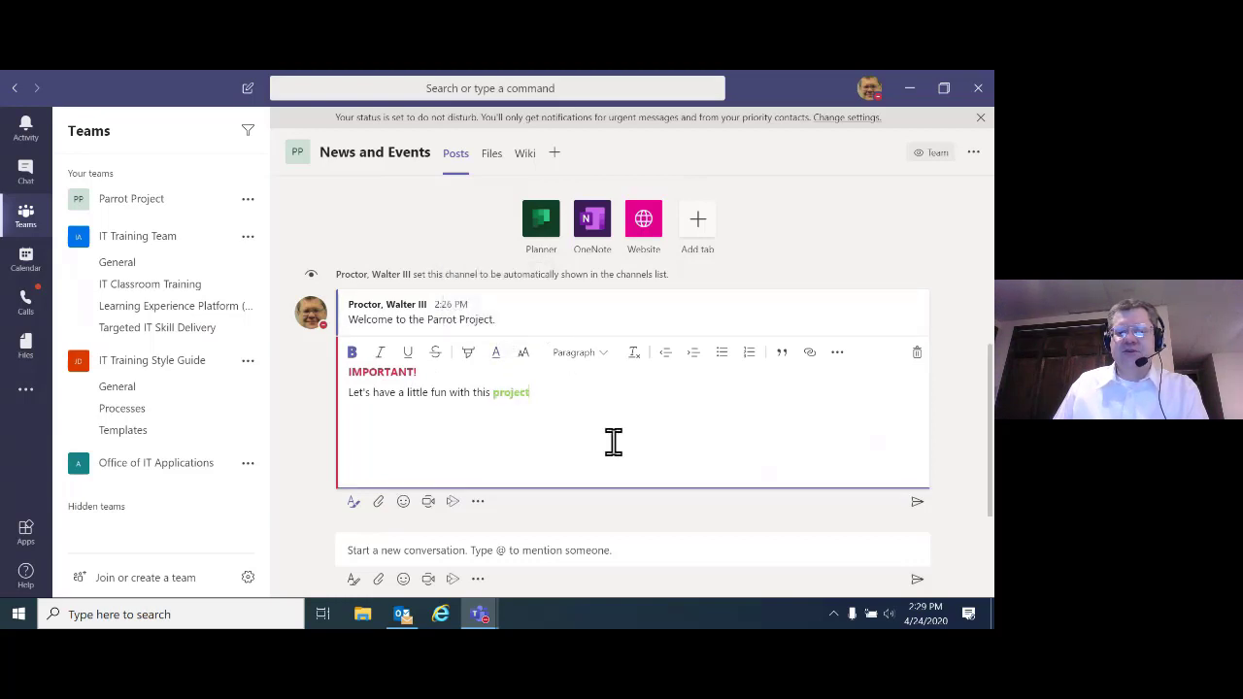
{"action": "type", "text": "."}
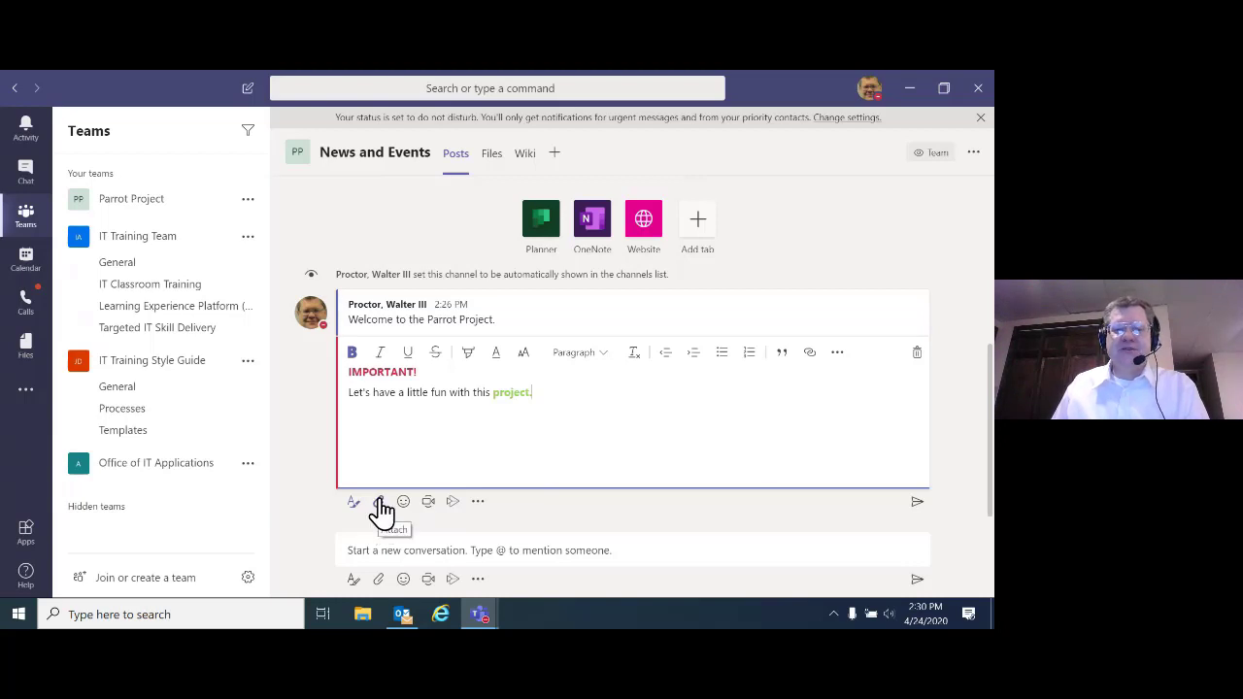
Step: Upload MSTeams_interface.pdf from the Documents folder as an attachment to the reply
{"action": "left_click", "coordinate": [378, 502]}
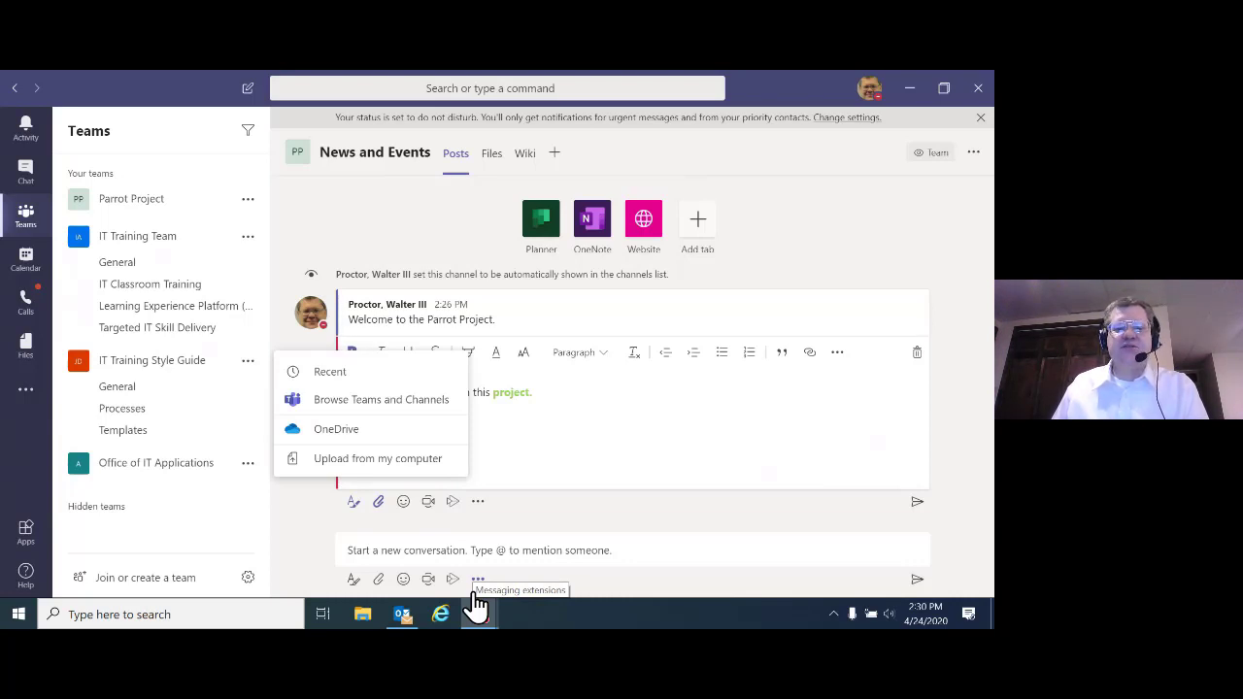
{"action": "left_click", "coordinate": [377, 464]}
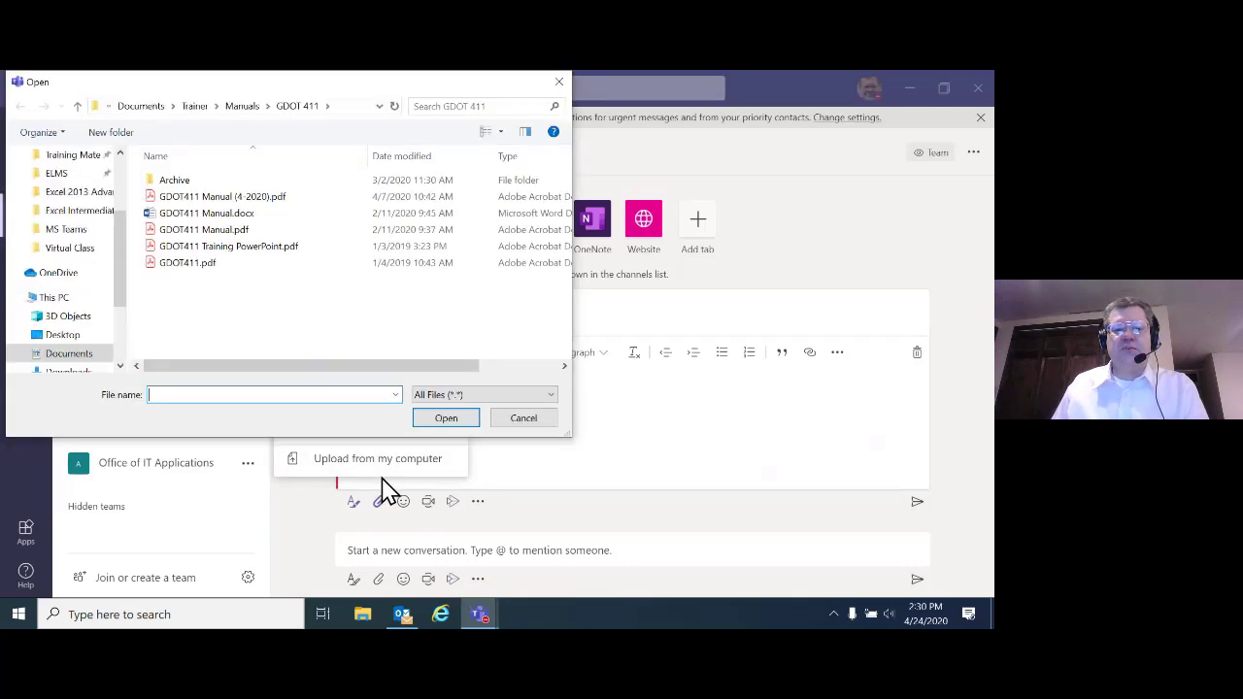
{"action": "left_click", "coordinate": [155, 107]}
{"action": "scroll", "coordinate": [305, 320], "scroll_direction": "down", "scroll_amount": 5}
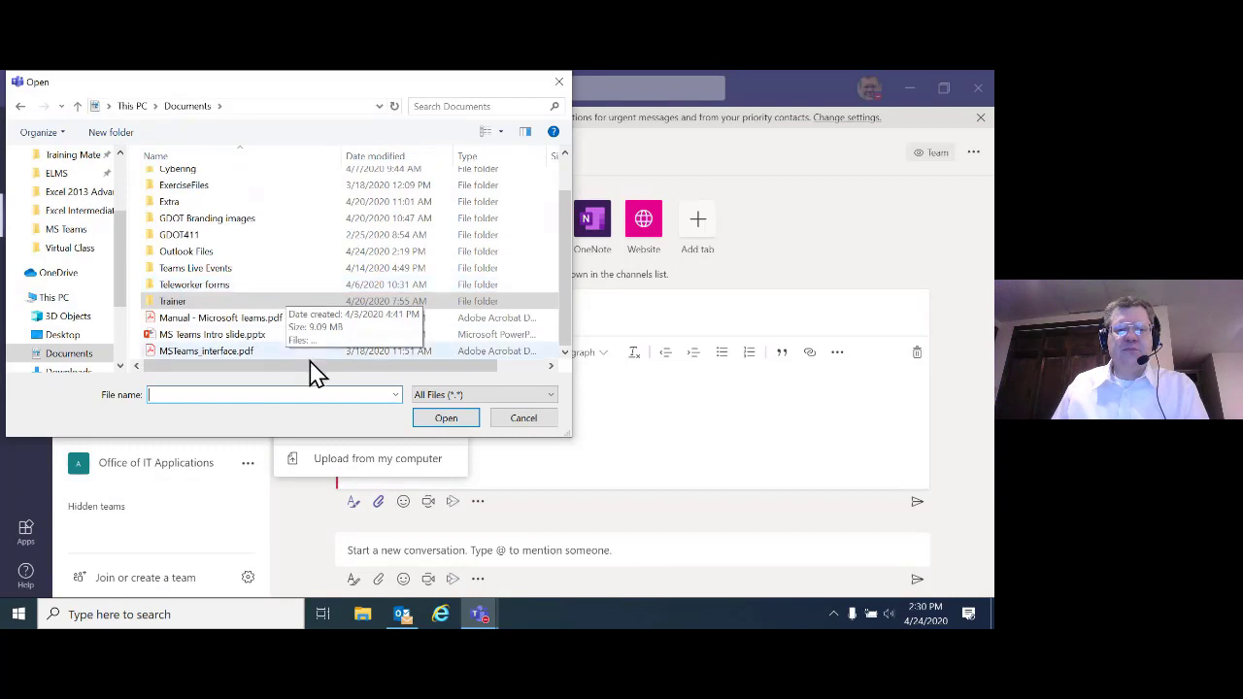
{"action": "left_click", "coordinate": [242, 353]}
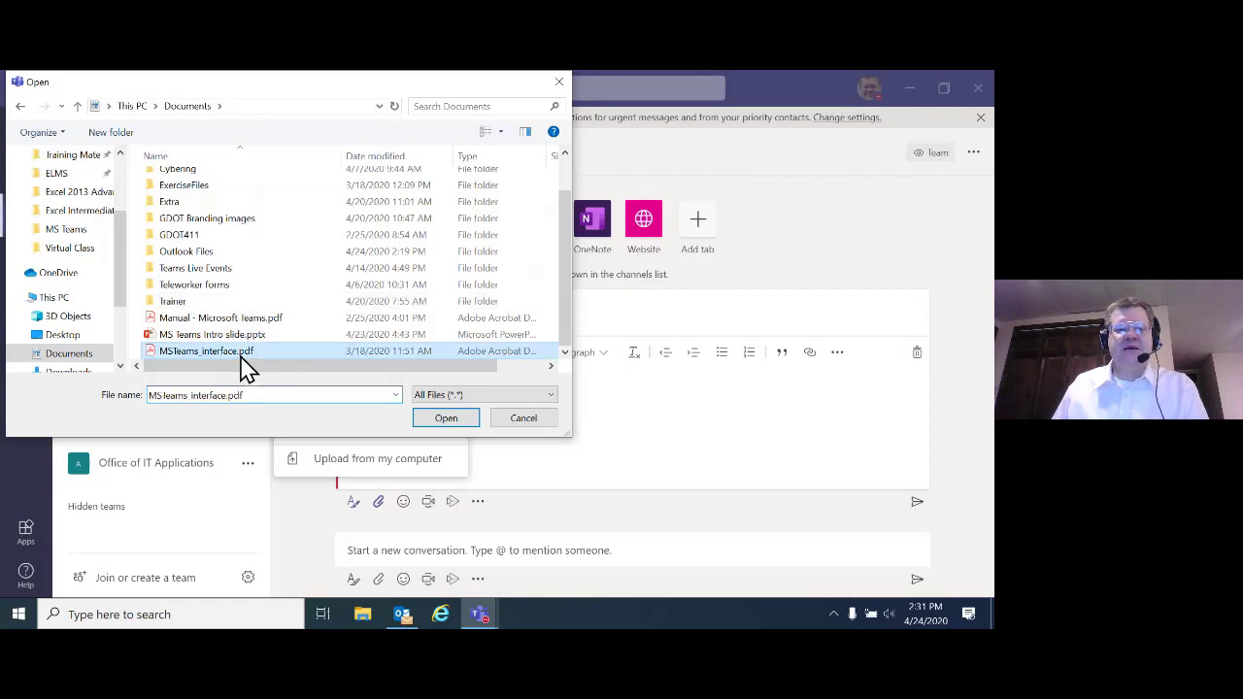
{"action": "left_click", "coordinate": [445, 418]}
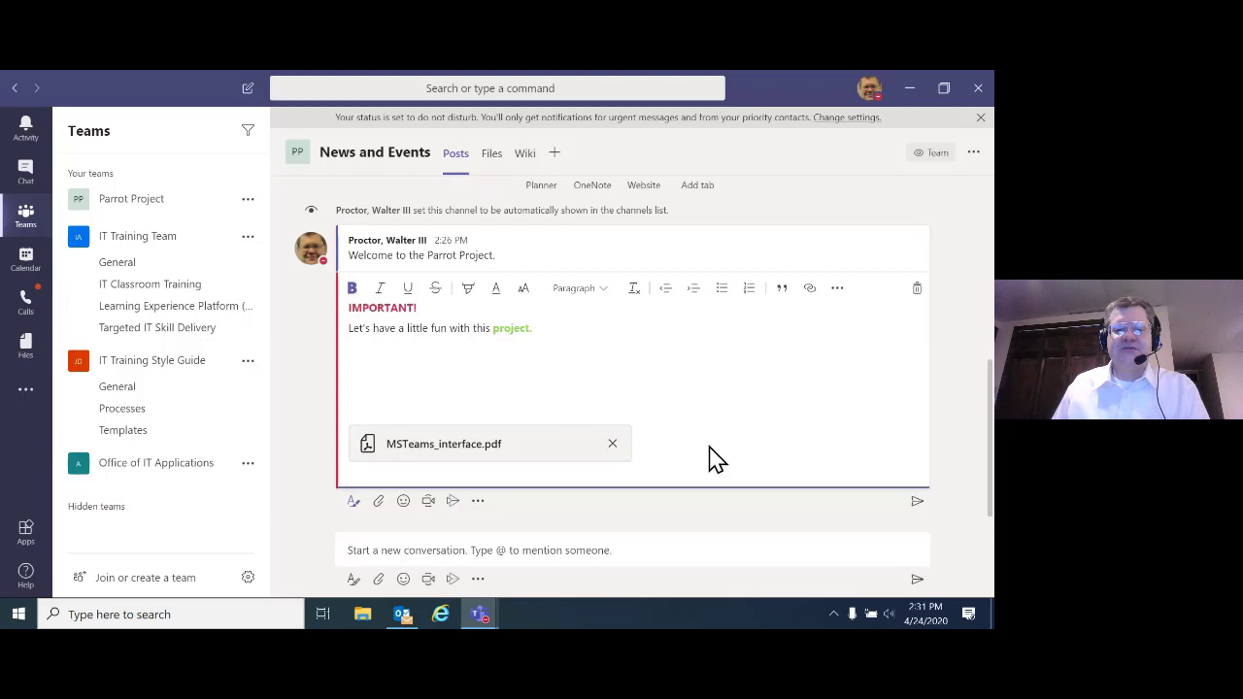
Step: Add a smiley emoji after 'project.' in the reply
{"action": "left_click", "coordinate": [404, 501]}
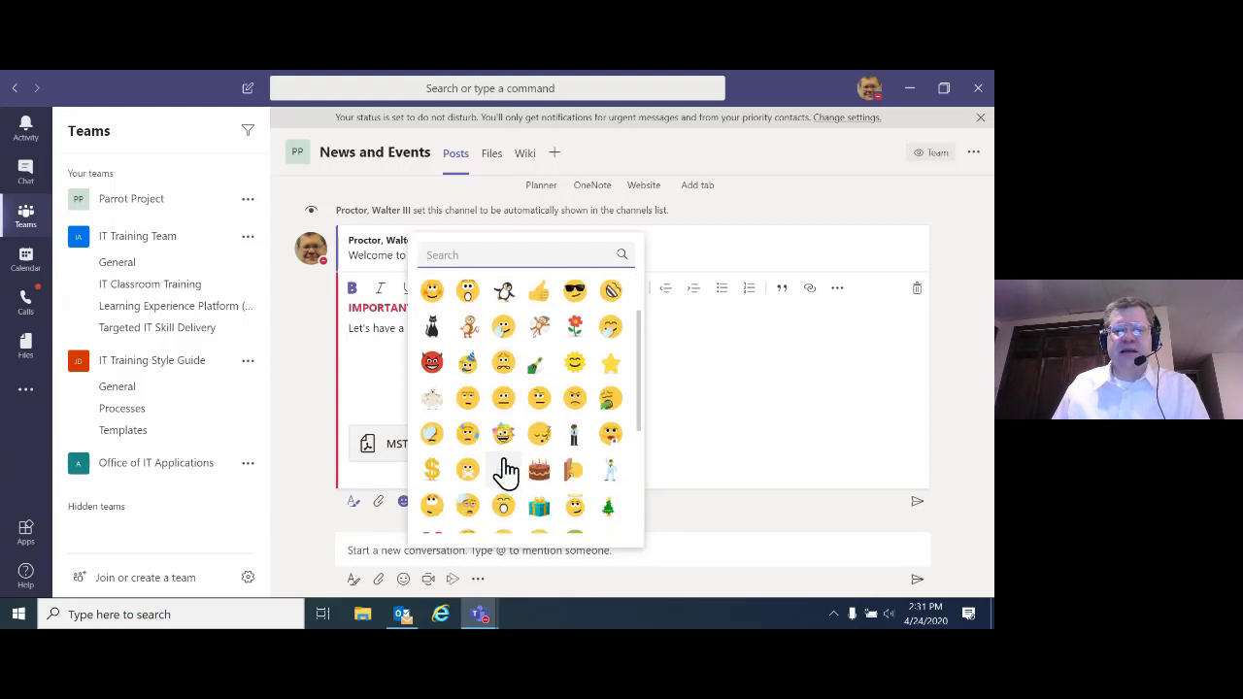
{"action": "scroll", "coordinate": [505, 472], "scroll_direction": "down", "scroll_amount": 3}
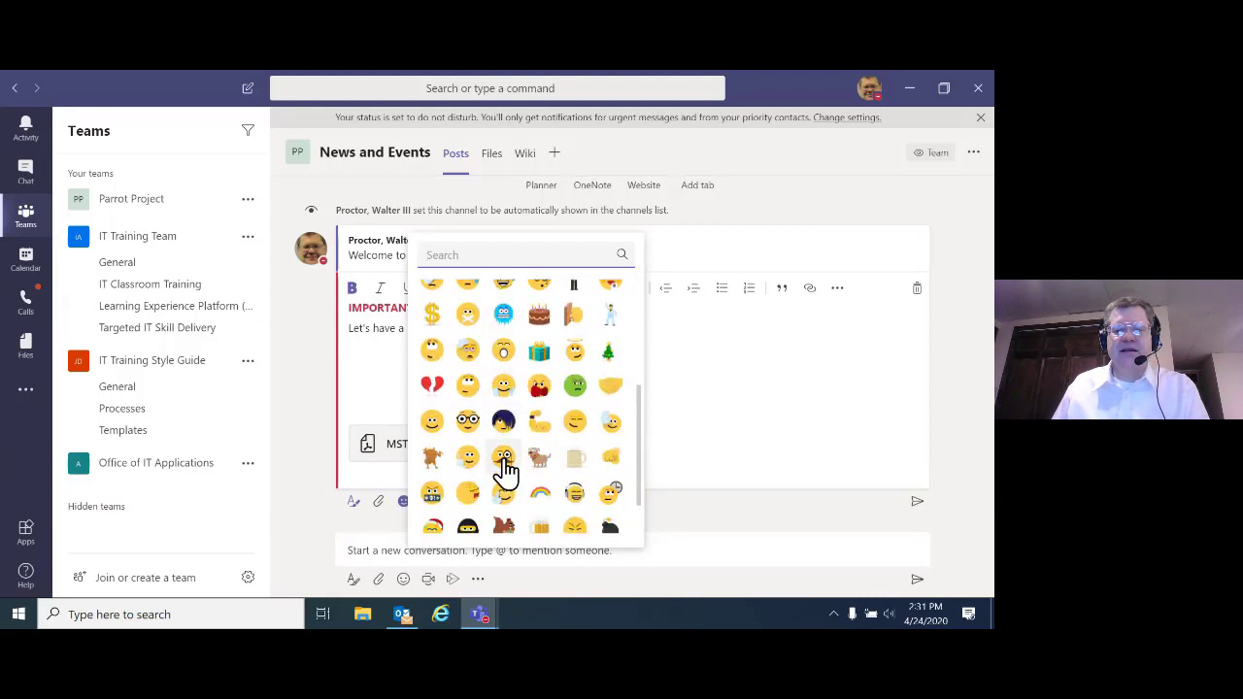
{"action": "scroll", "coordinate": [505, 471], "scroll_direction": "up", "scroll_amount": 3}
{"action": "left_click", "coordinate": [463, 319]}
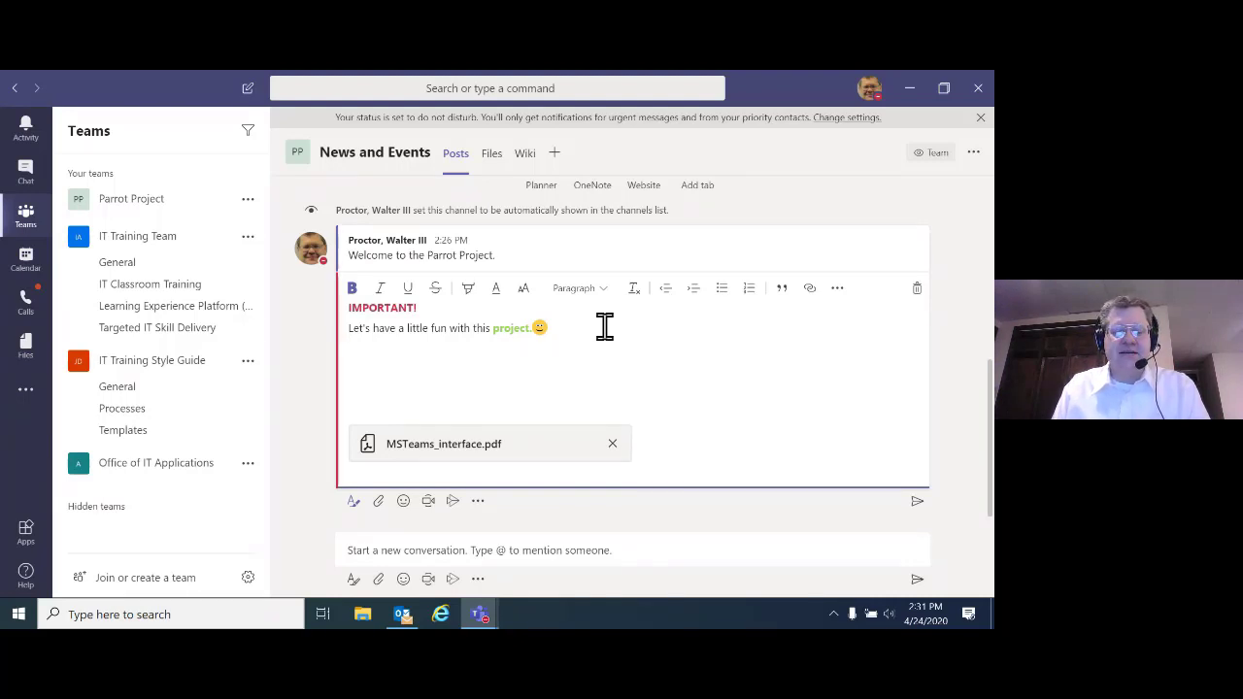
Step: Add the line 'Glad to have you hear.' and post the reply with its PDF
{"action": "type", "text": "Glad to have you here."}
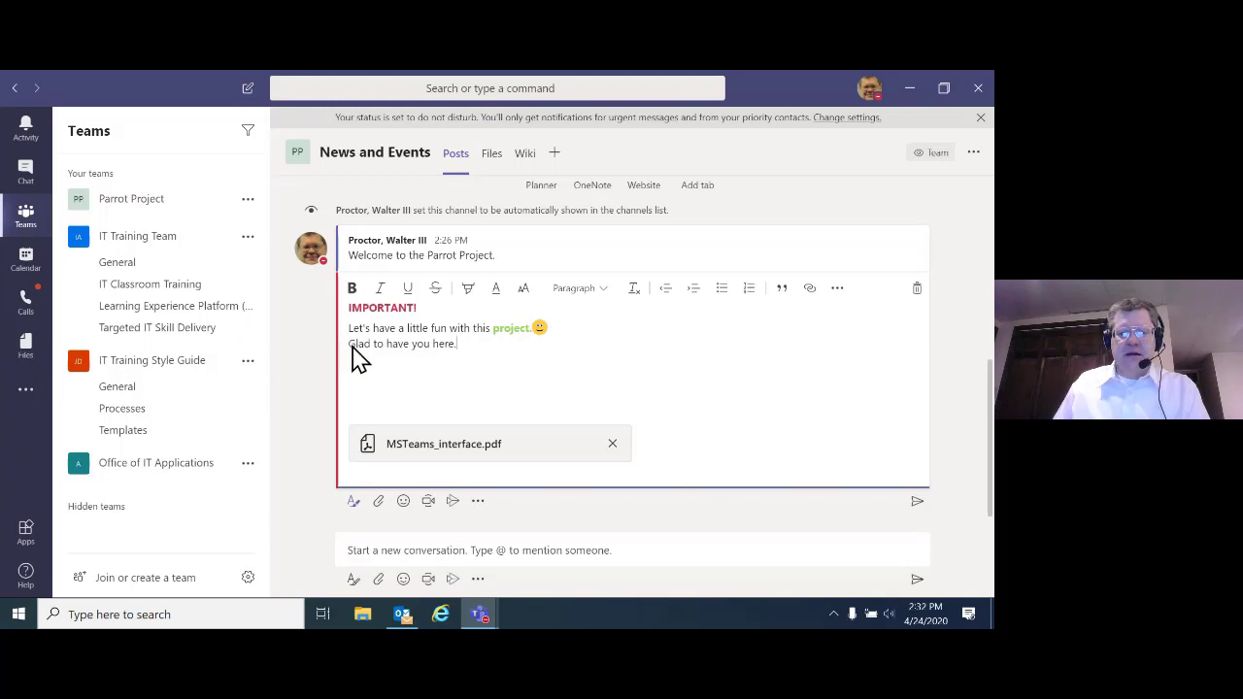
{"action": "key", "text": "BackSpace"}
{"action": "key", "text": "BackSpace"}
{"action": "key", "text": "BackSpace"}
{"action": "type", "text": "ar"}
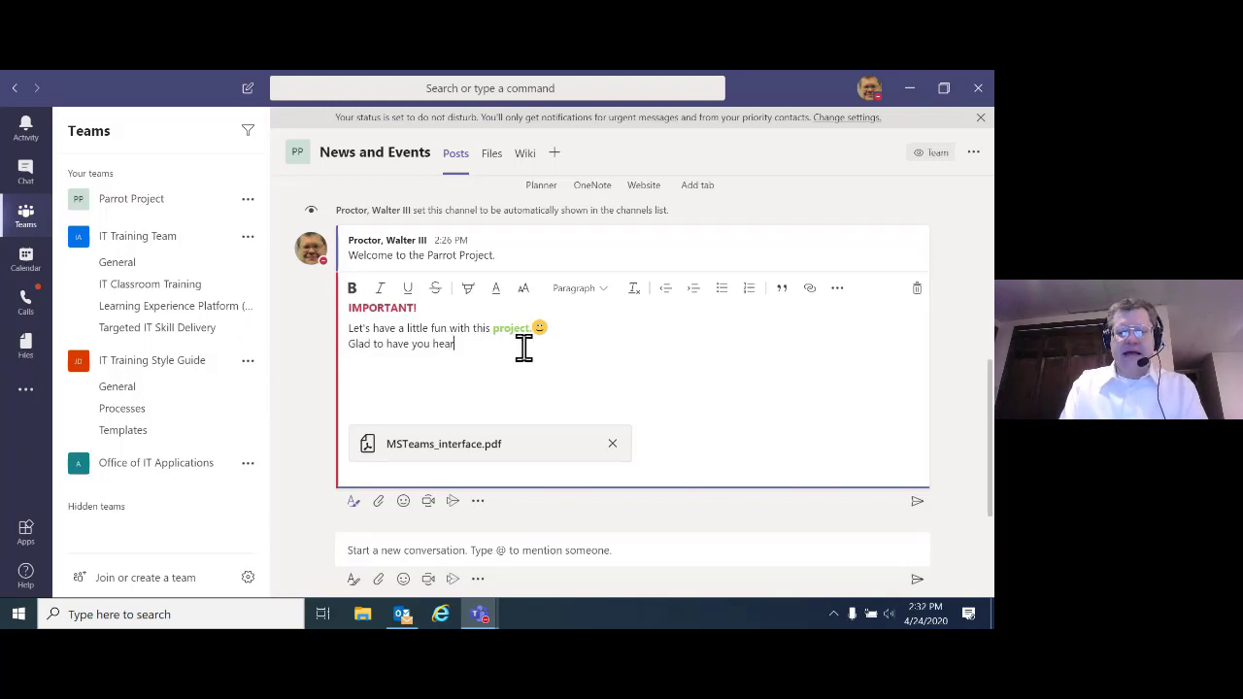
{"action": "type", "text": "."}
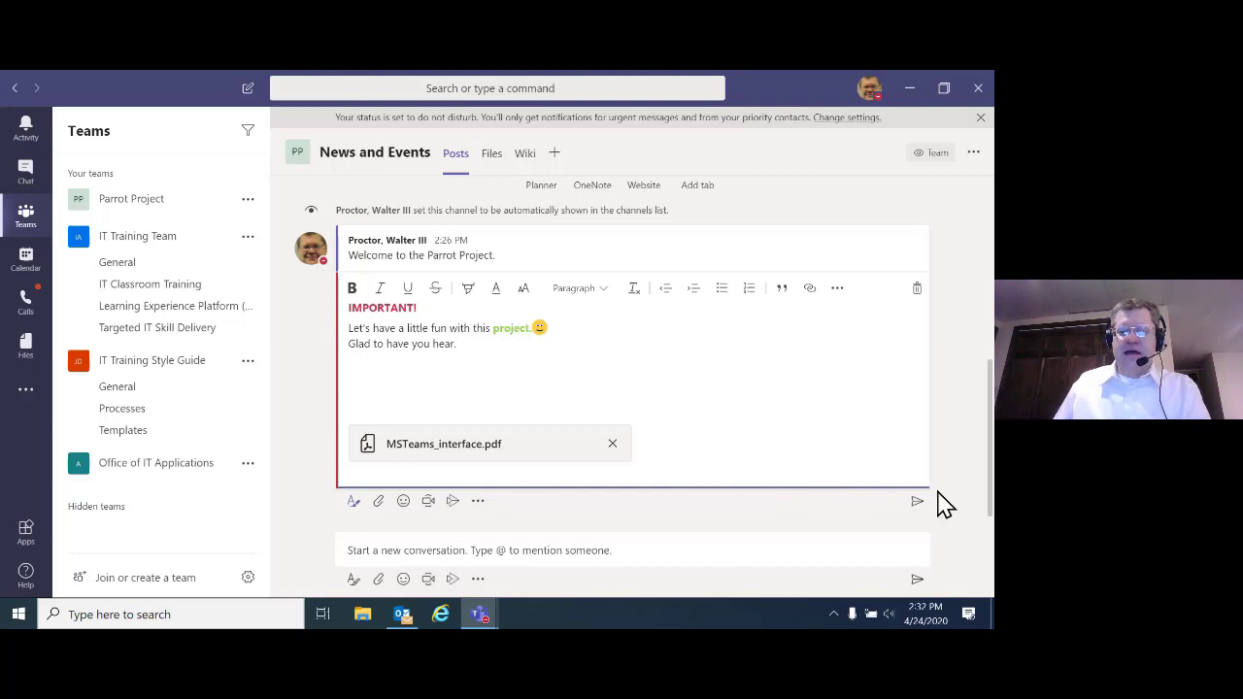
{"action": "left_click", "coordinate": [917, 502]}
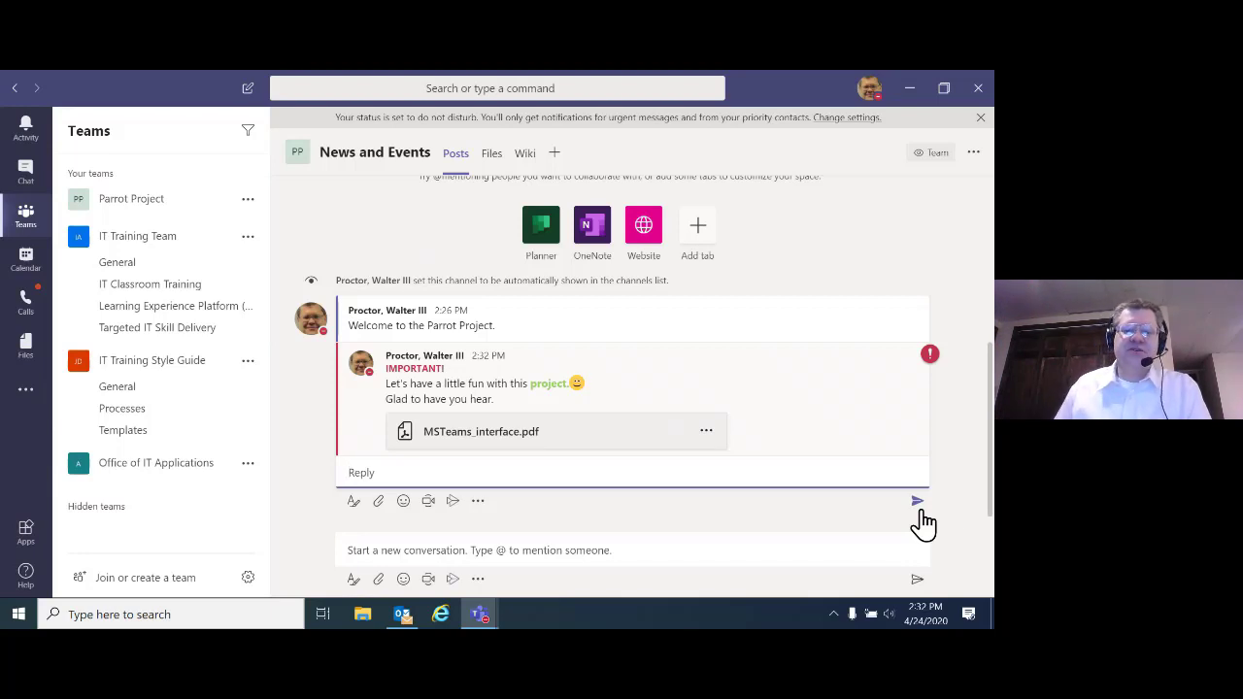
Step: Open the More options menu on the posted IMPORTANT reply
{"action": "mouse_move", "coordinate": [833, 401]}
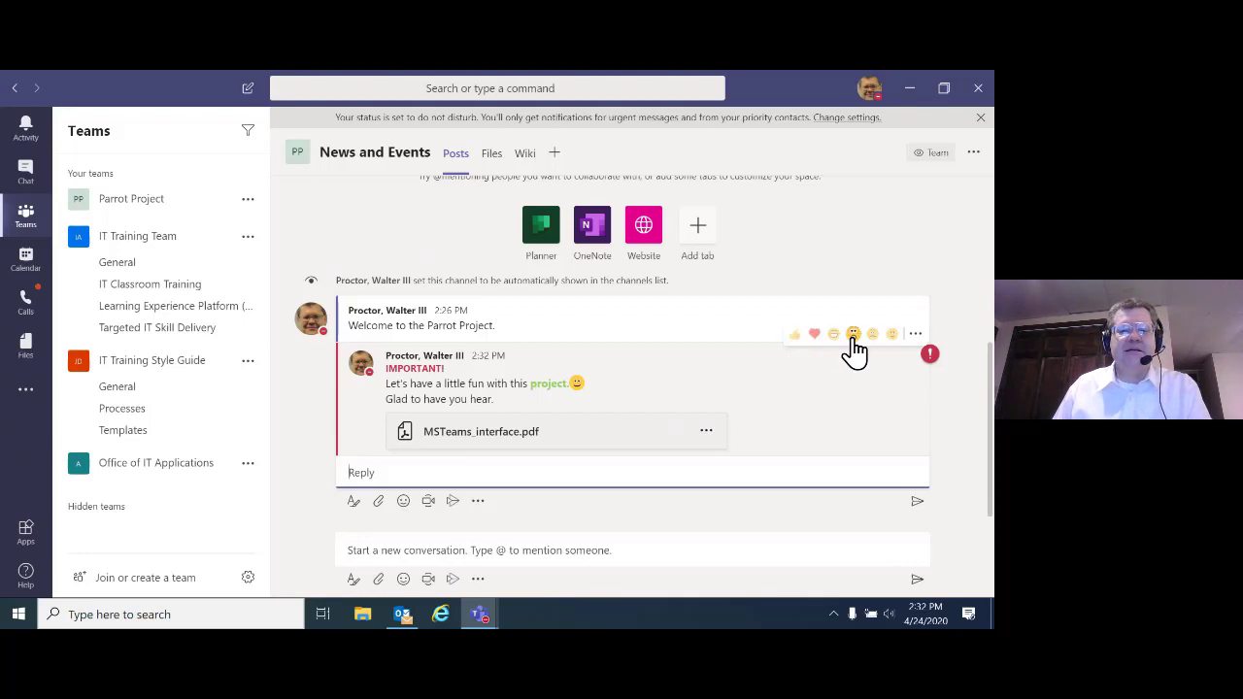
{"action": "left_click", "coordinate": [915, 336]}
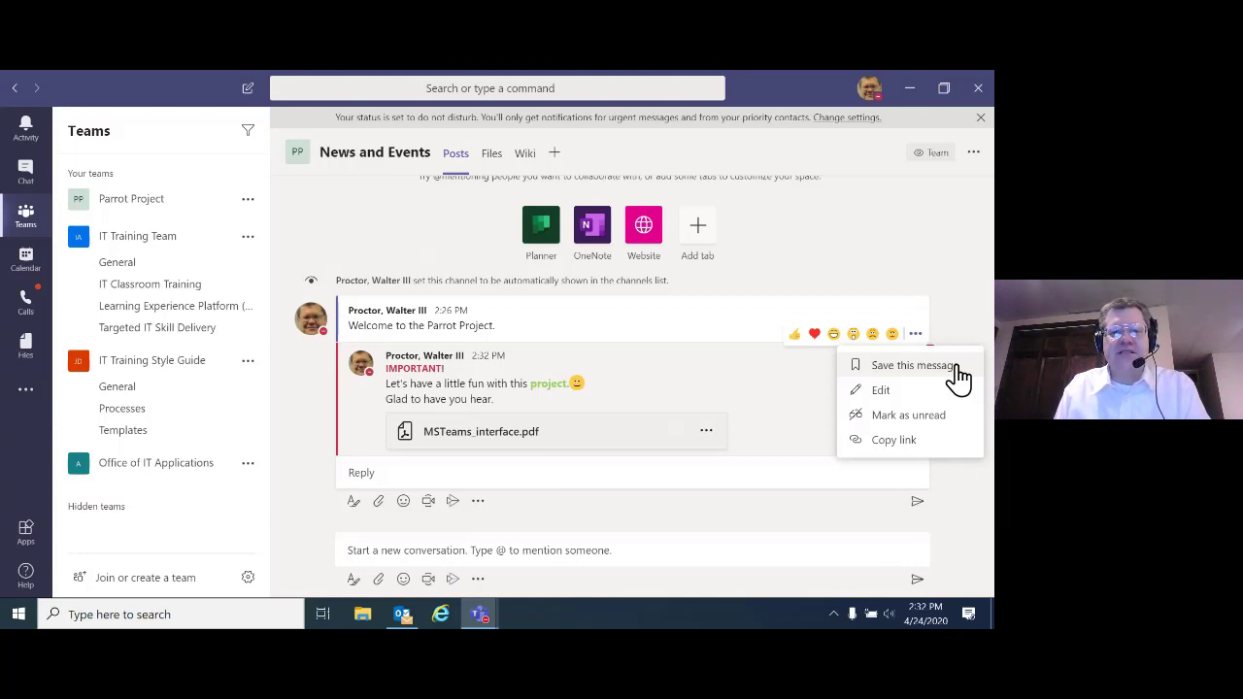
Step: Edit the reply's last line to 'Glad to have you here.' and save it, giving it an Edited label
{"action": "left_click", "coordinate": [882, 393]}
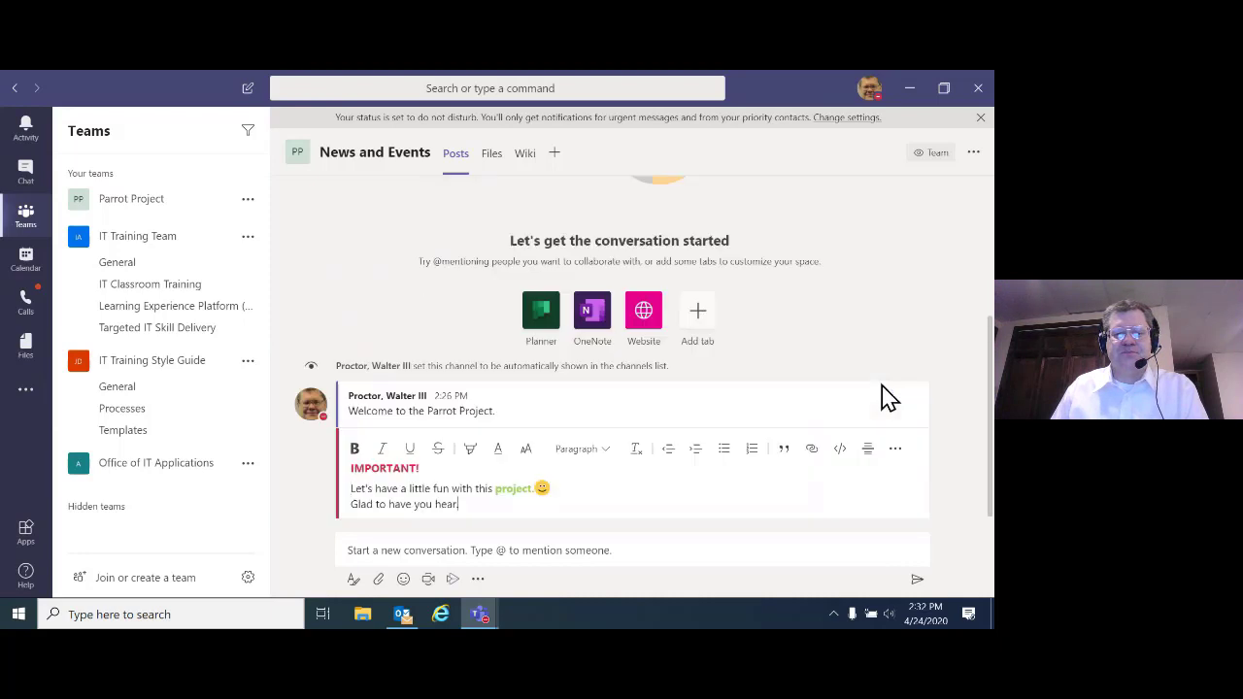
{"action": "key", "text": "BackSpace"}
{"action": "key", "text": "BackSpace"}
{"action": "type", "text": "re."}
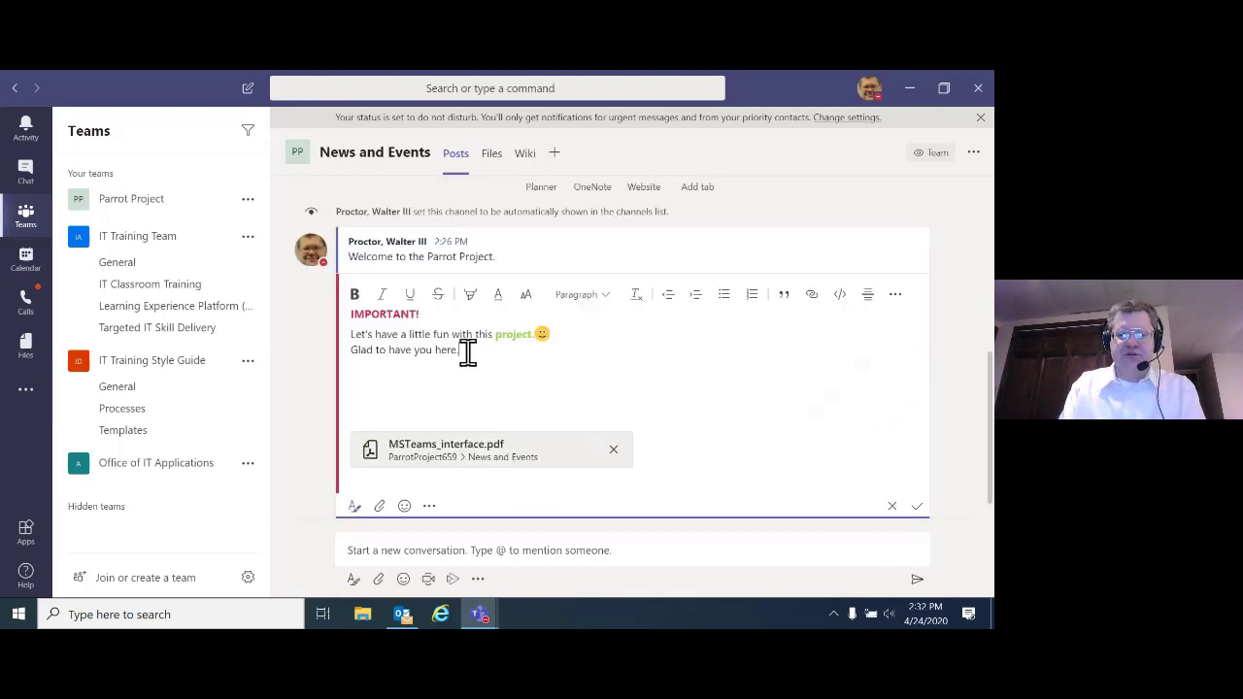
{"action": "left_click", "coordinate": [917, 510]}
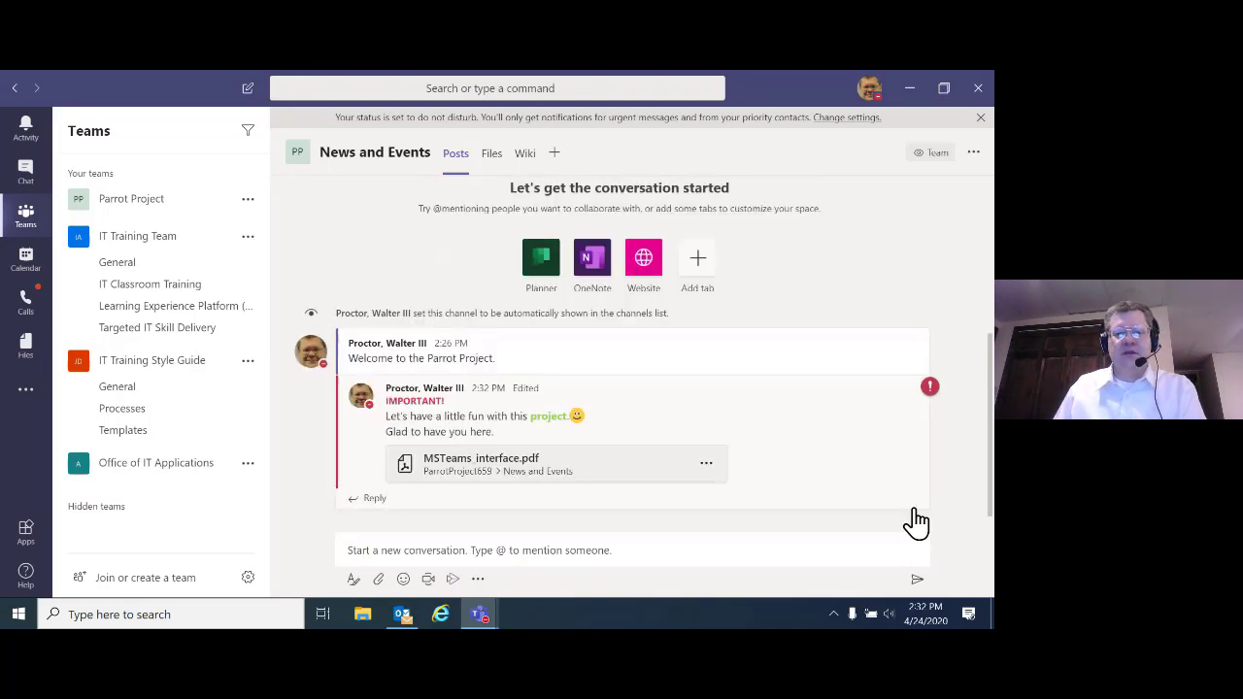
{"action": "double_click", "coordinate": [526, 387]}
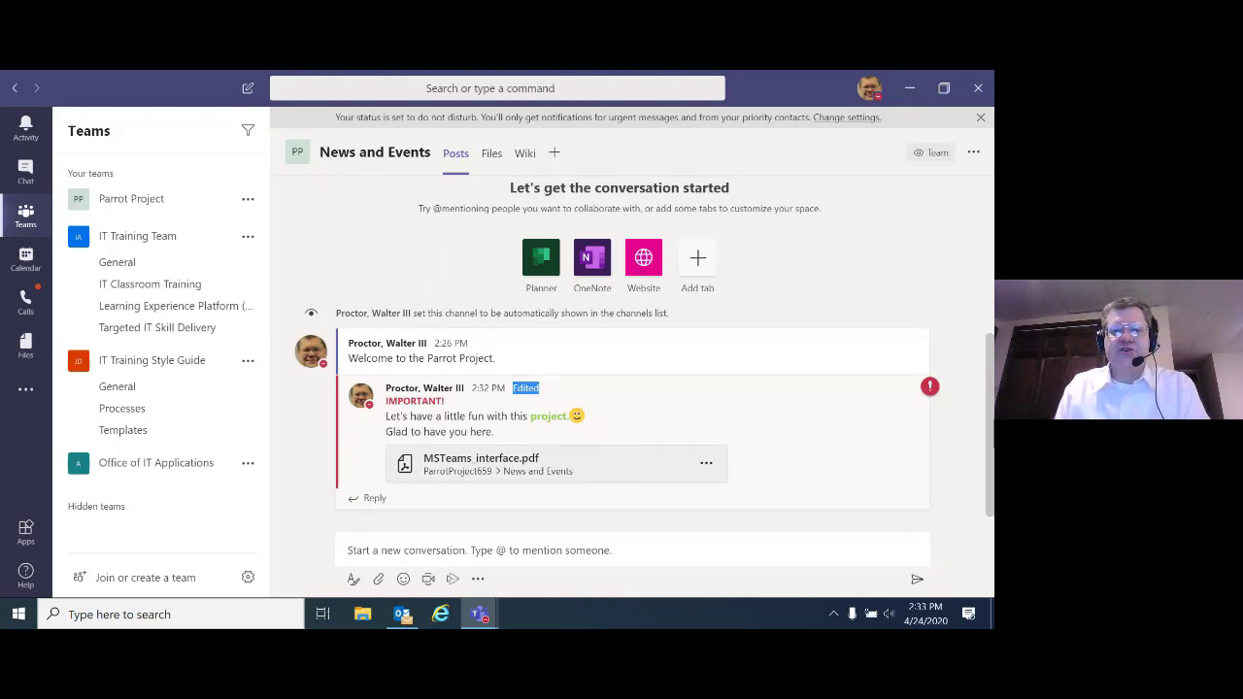
{"action": "left_click", "coordinate": [398, 550]}
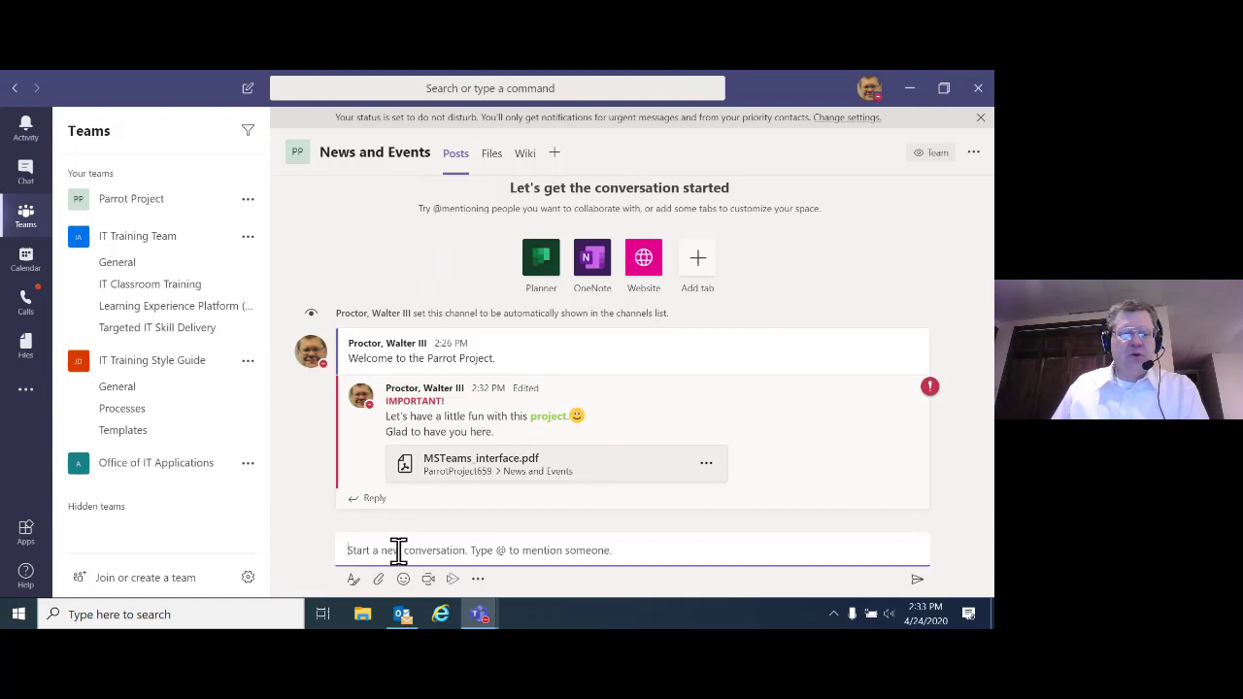
Step: Expand a new post into the full editor and switch it to an Announcement
{"action": "left_click", "coordinate": [356, 583]}
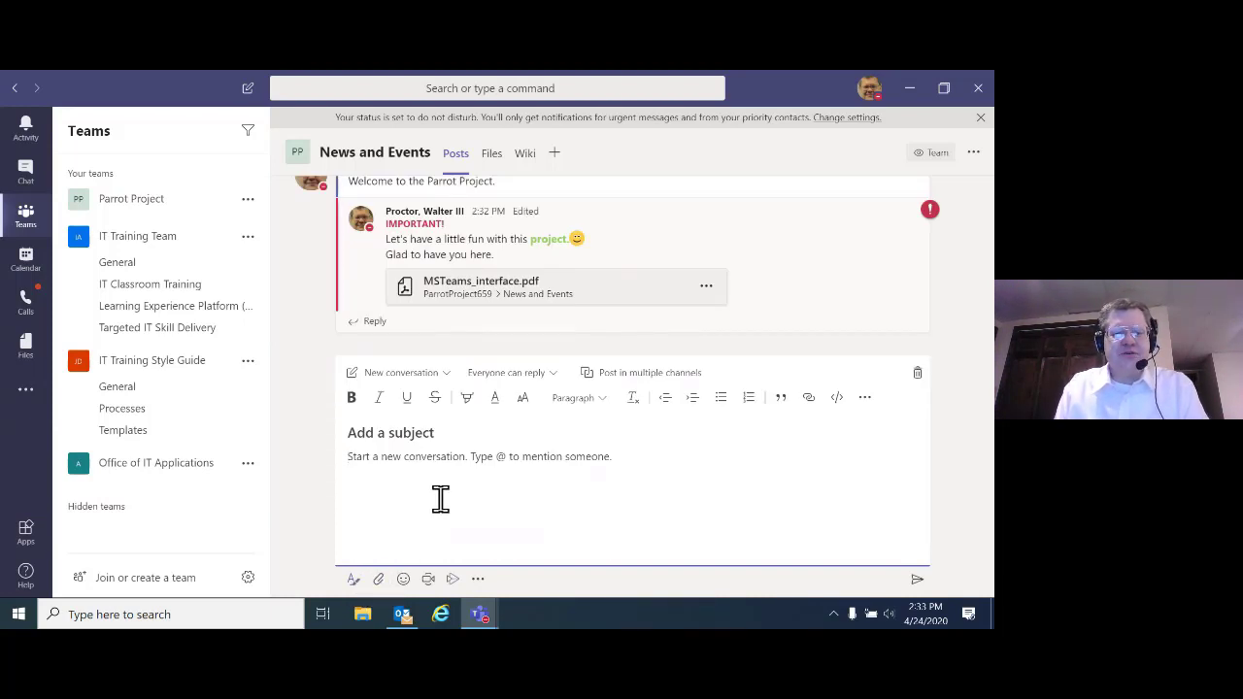
{"action": "left_click", "coordinate": [446, 378]}
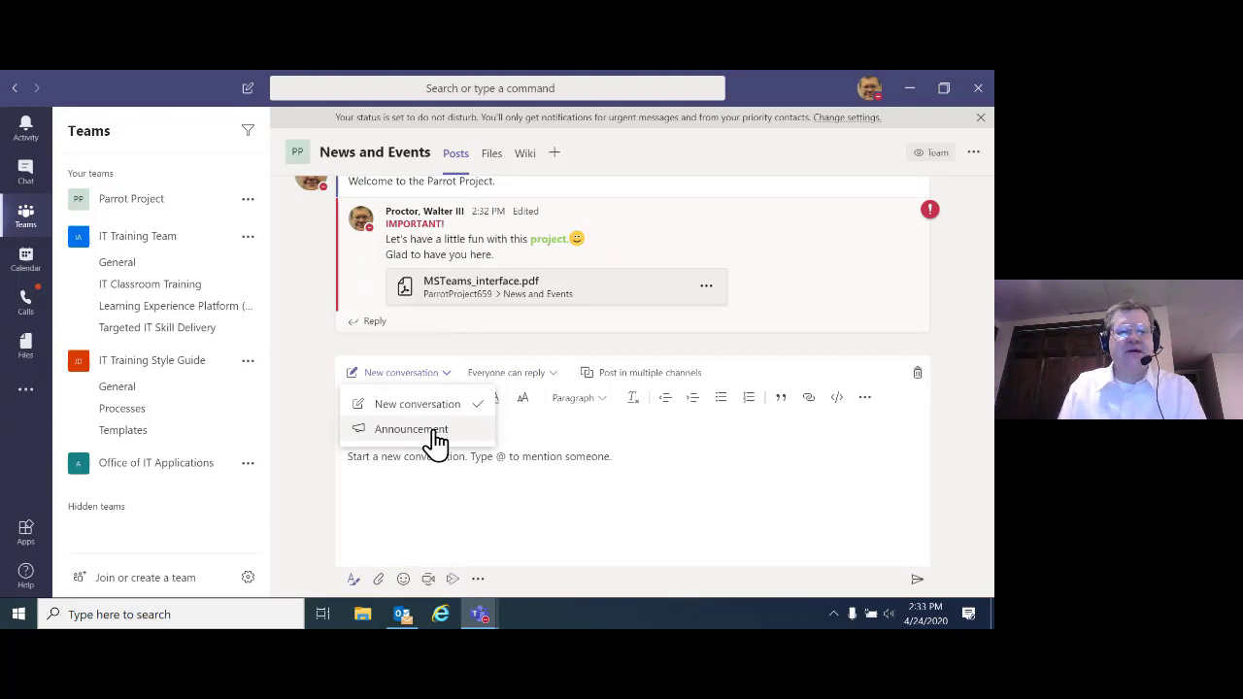
{"action": "left_click", "coordinate": [431, 434]}
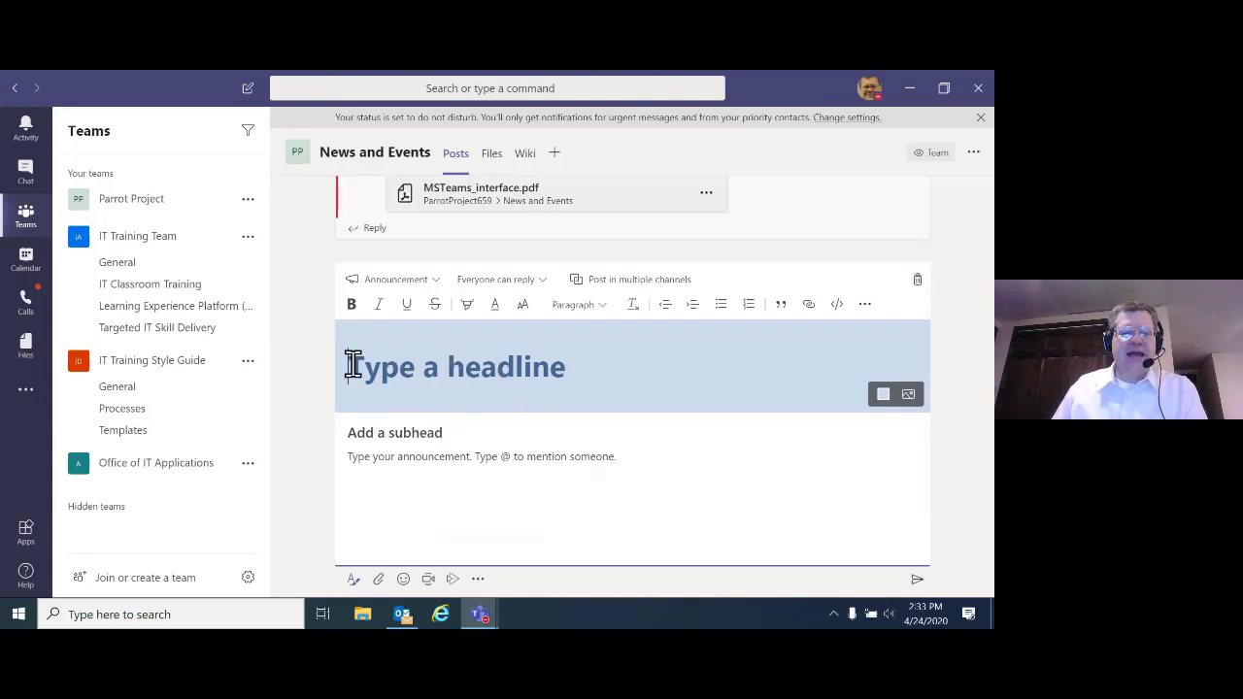
Step: Give the headline banner a dark indigo colour with no background image, and review who can reply
{"action": "left_click", "coordinate": [883, 398]}
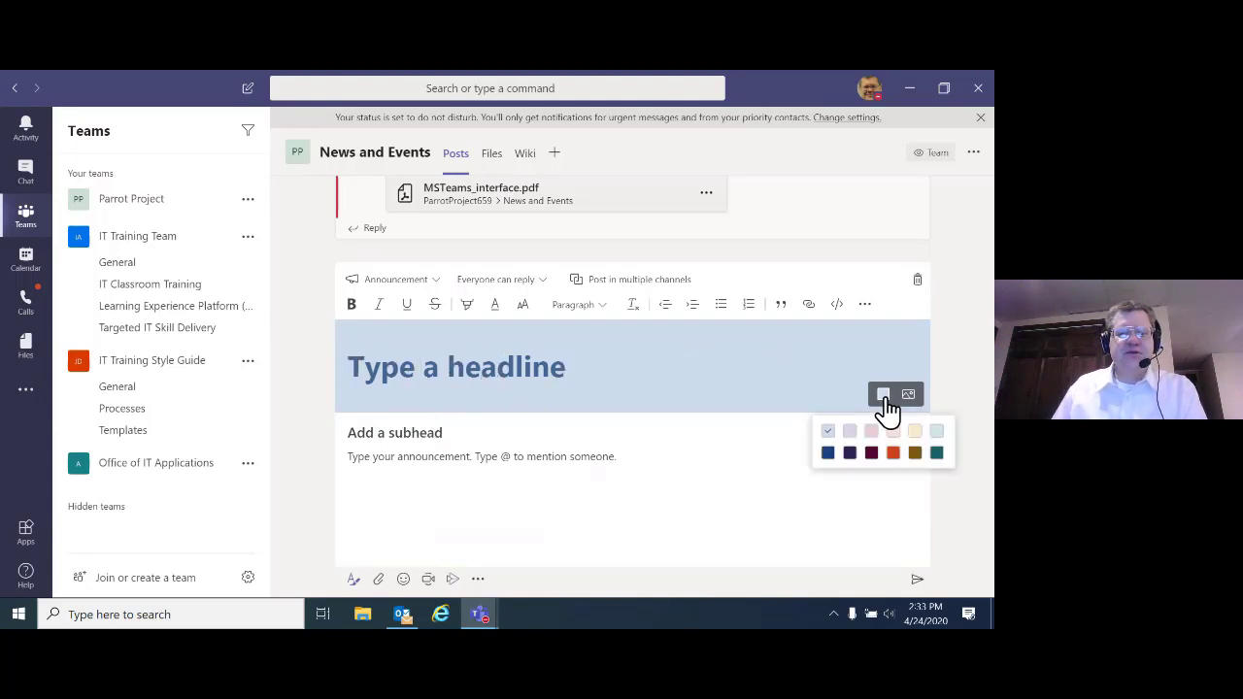
{"action": "left_click", "coordinate": [851, 454]}
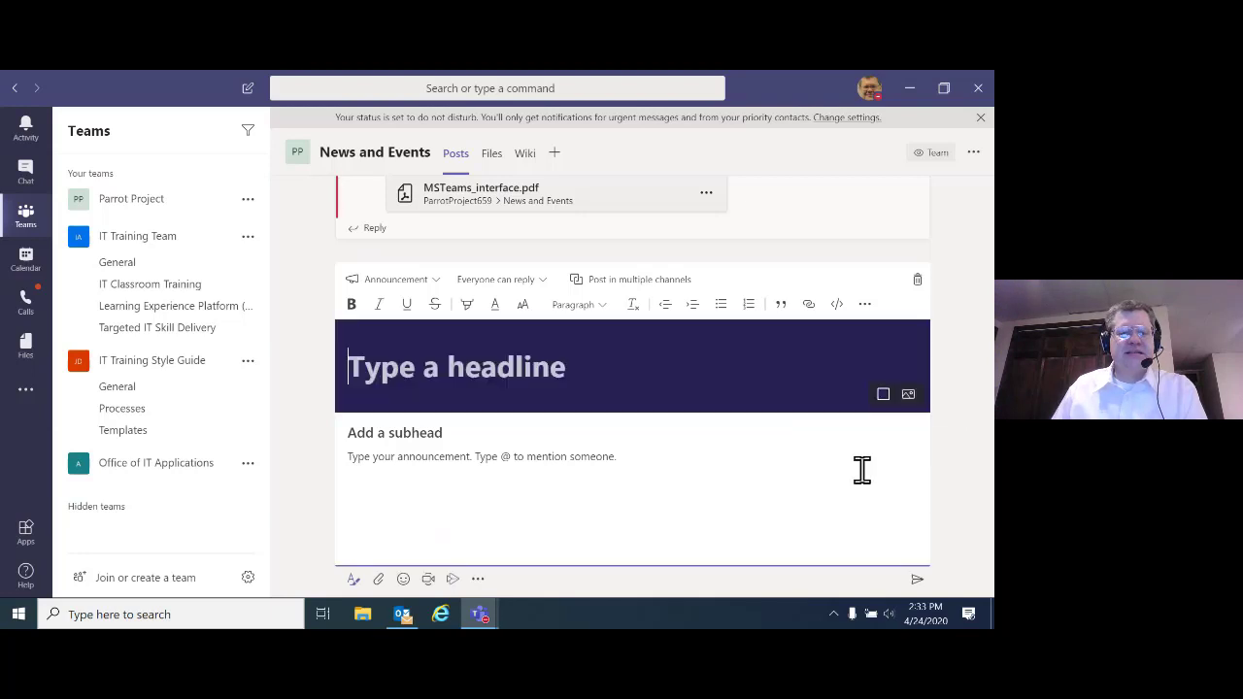
{"action": "left_click", "coordinate": [910, 406]}
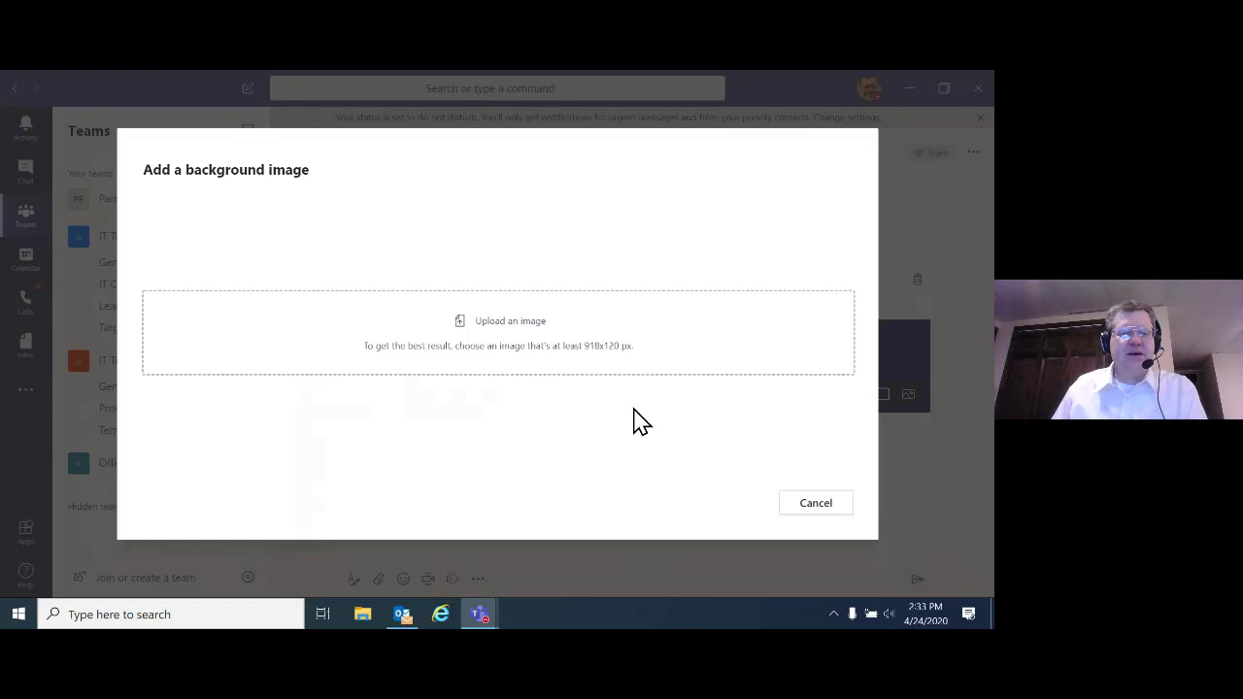
{"action": "left_click", "coordinate": [824, 507]}
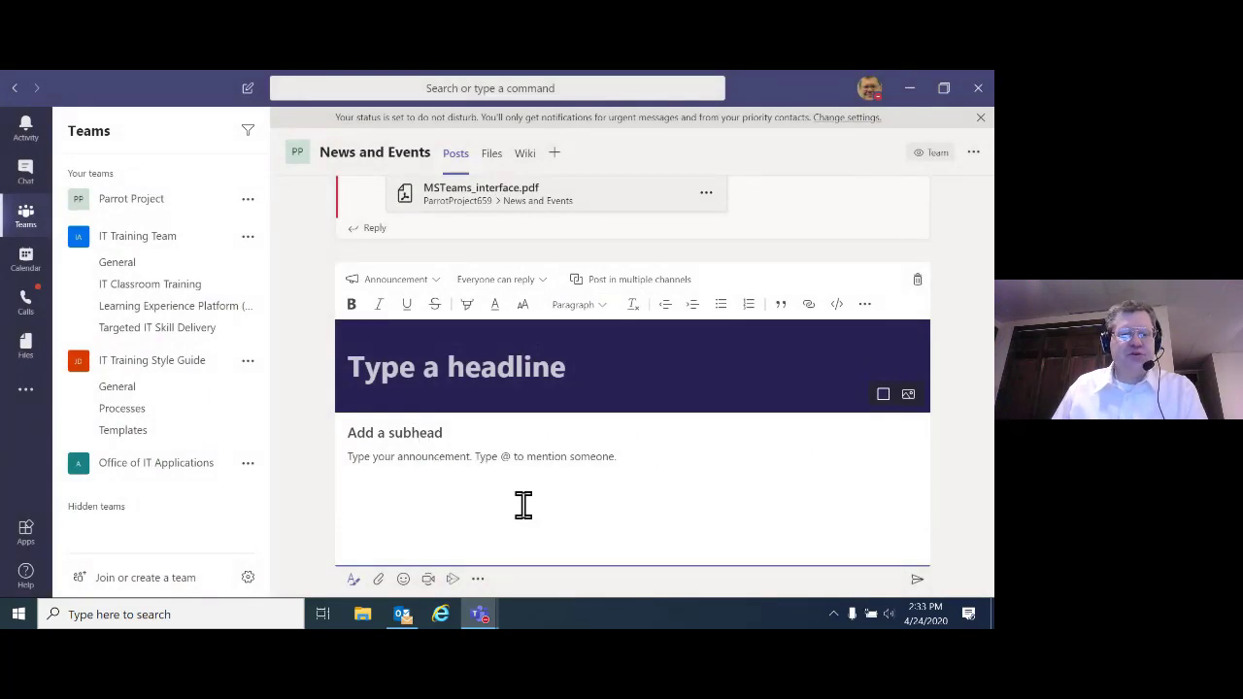
{"action": "left_click", "coordinate": [538, 282]}
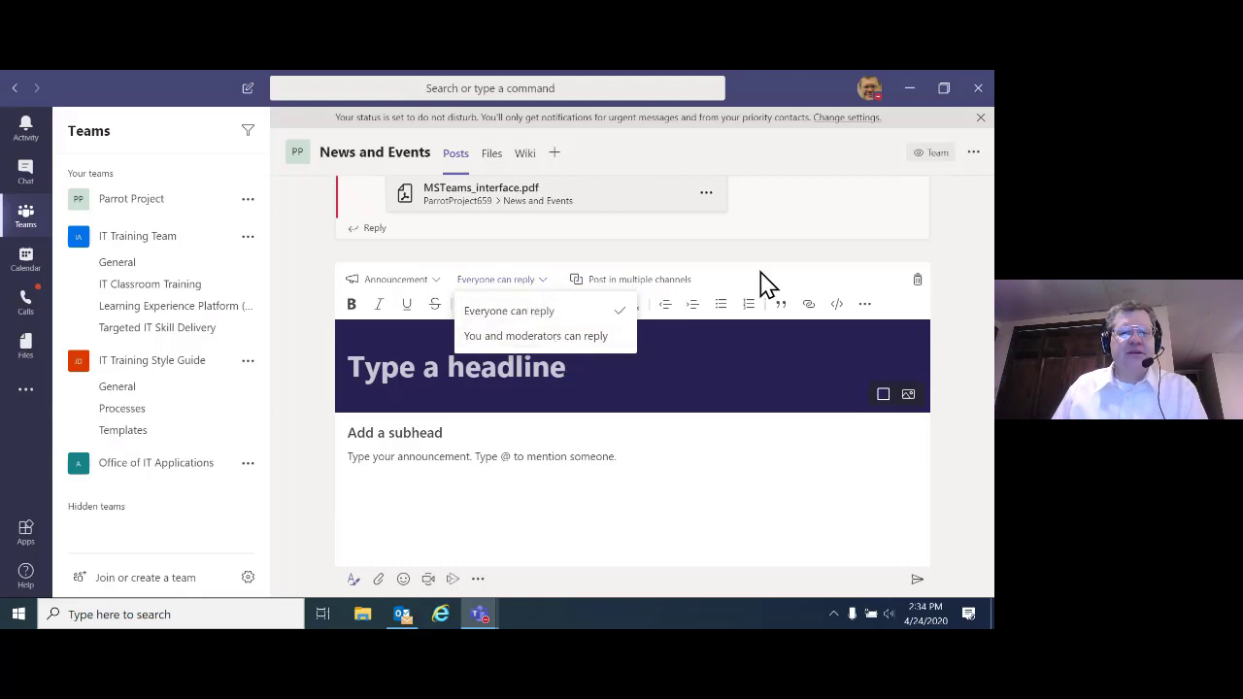
Step: Keep Everyone can reply, try Post in multiple channels, then discard the announcement draft
{"action": "left_click", "coordinate": [547, 314]}
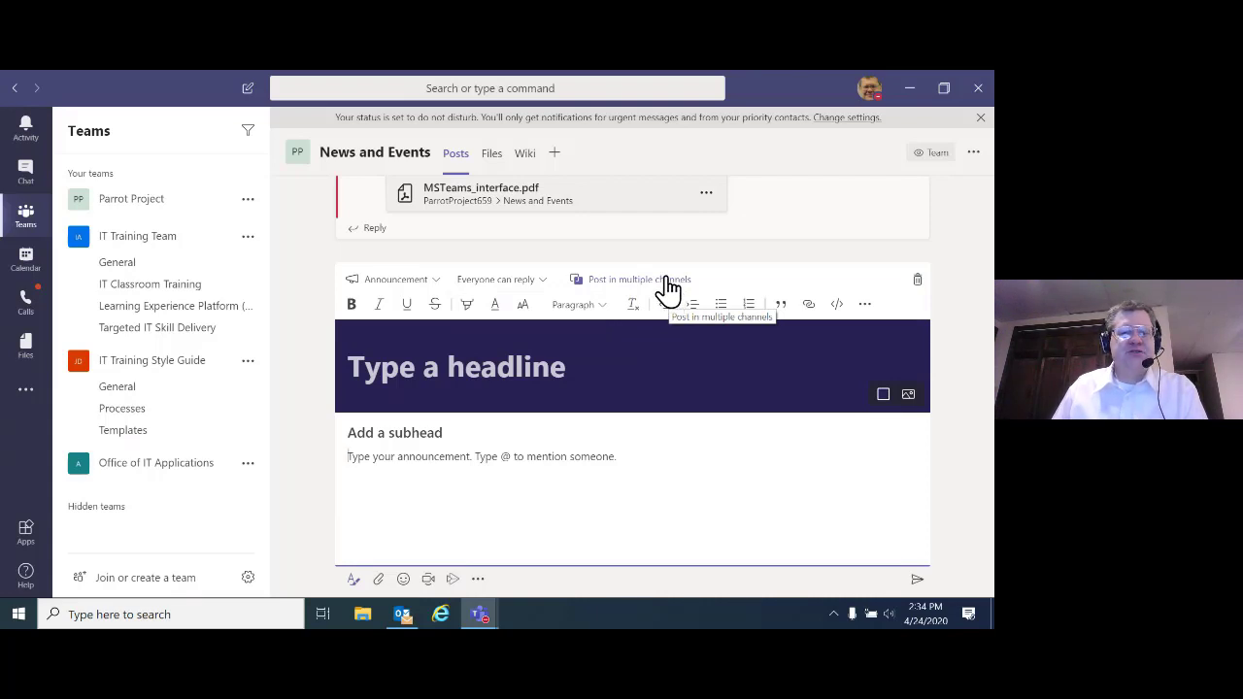
{"action": "left_click", "coordinate": [668, 283]}
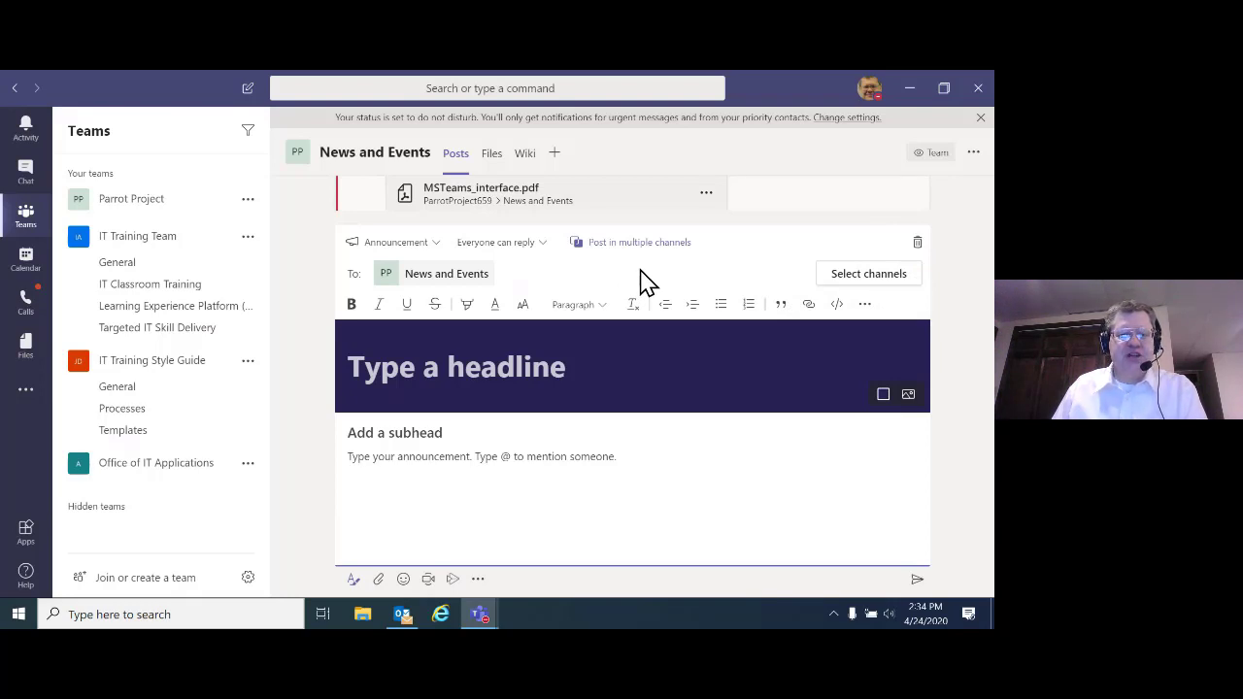
{"action": "left_click", "coordinate": [918, 242]}
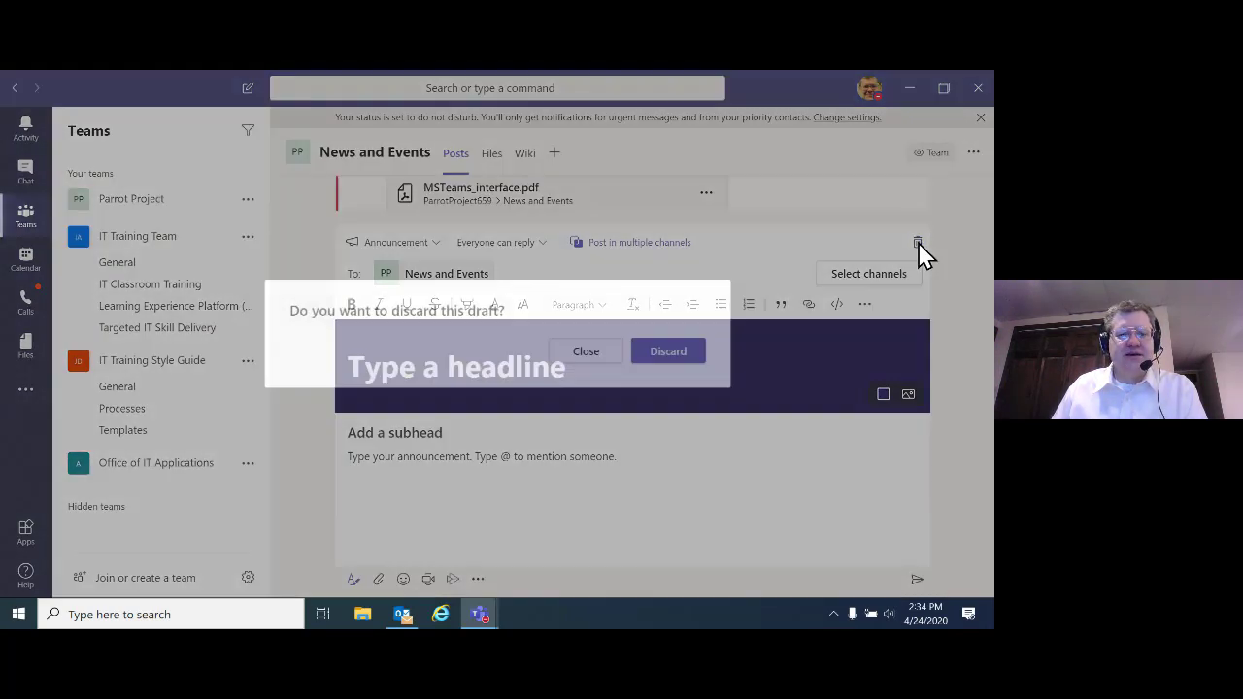
{"action": "left_click", "coordinate": [670, 359]}
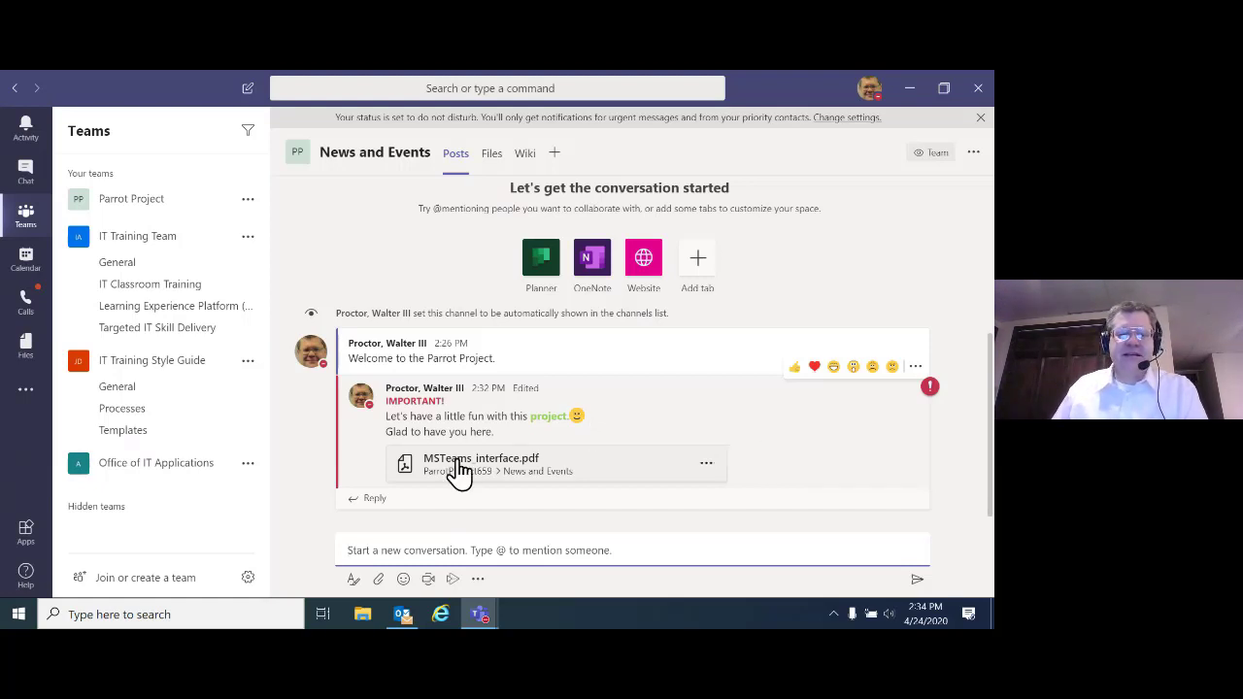
{"action": "left_click", "coordinate": [26, 581]}
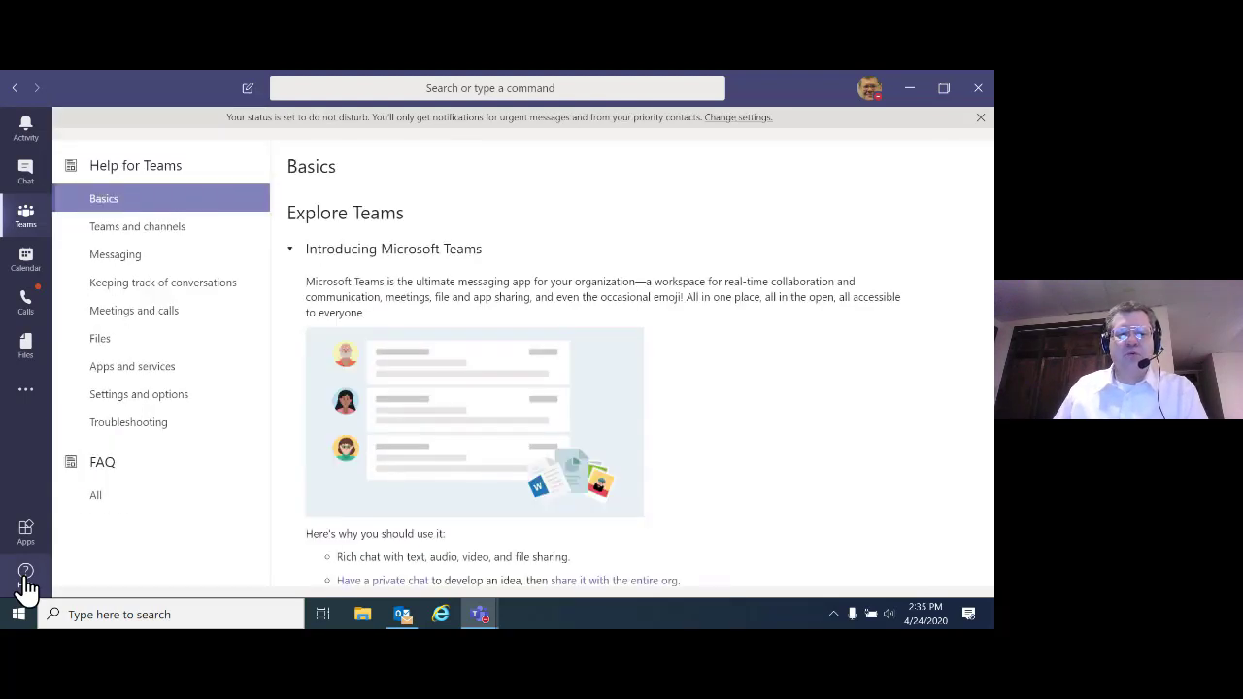
{"action": "left_click", "coordinate": [20, 231]}
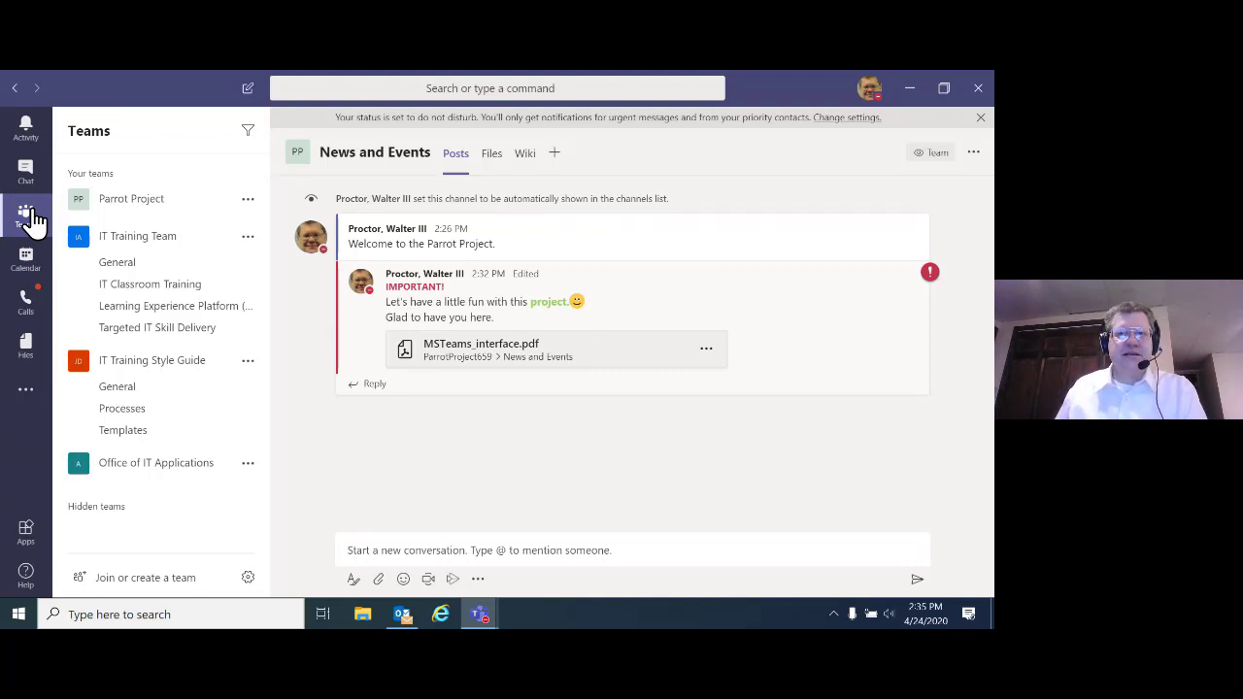
{"action": "left_click", "coordinate": [68, 202]}
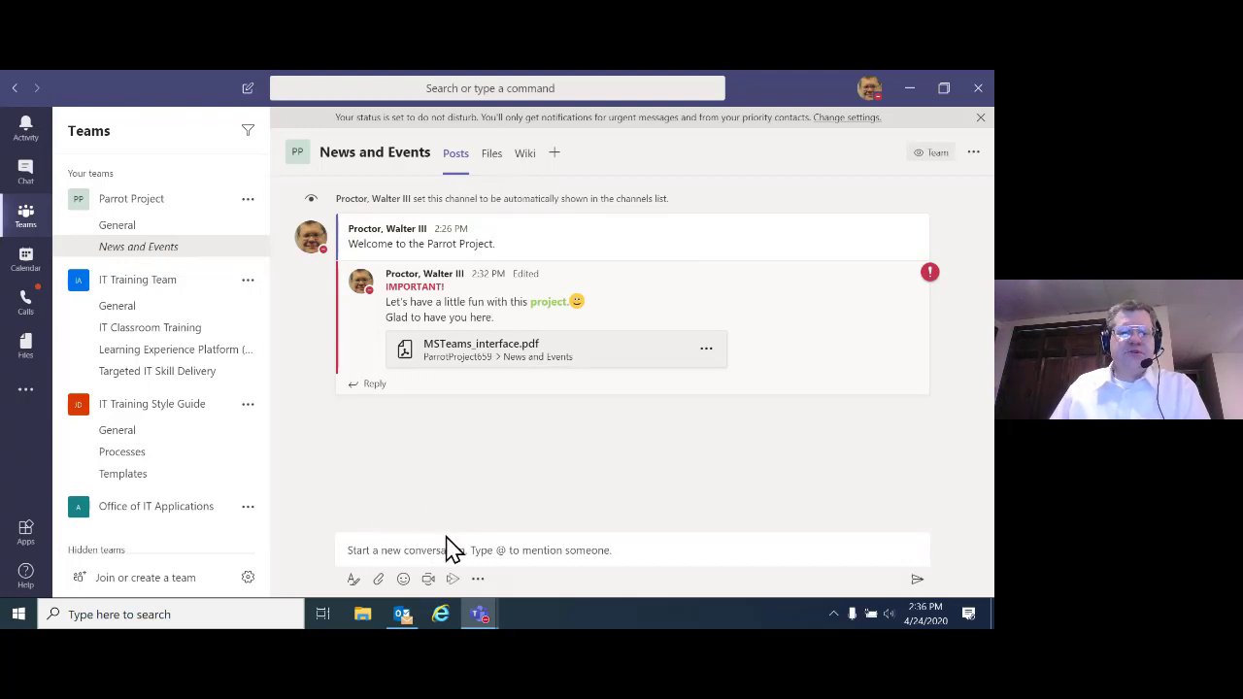
{"action": "left_click", "coordinate": [378, 551]}
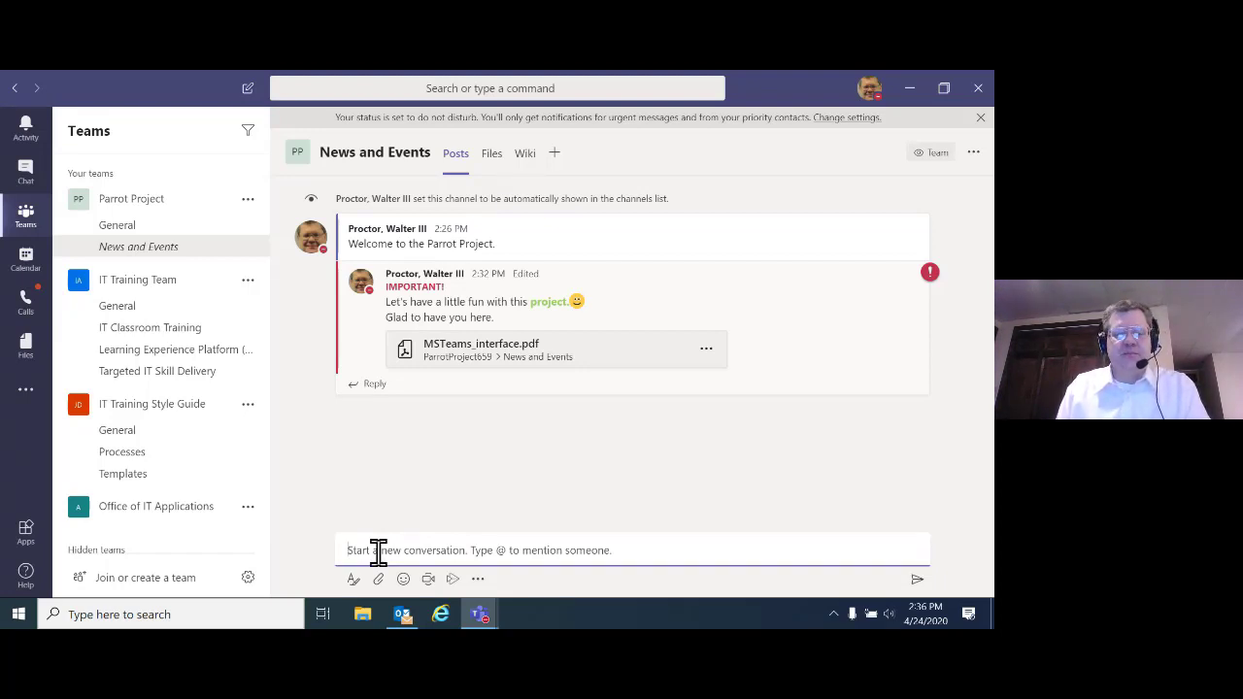
{"action": "type", "text": "@"}
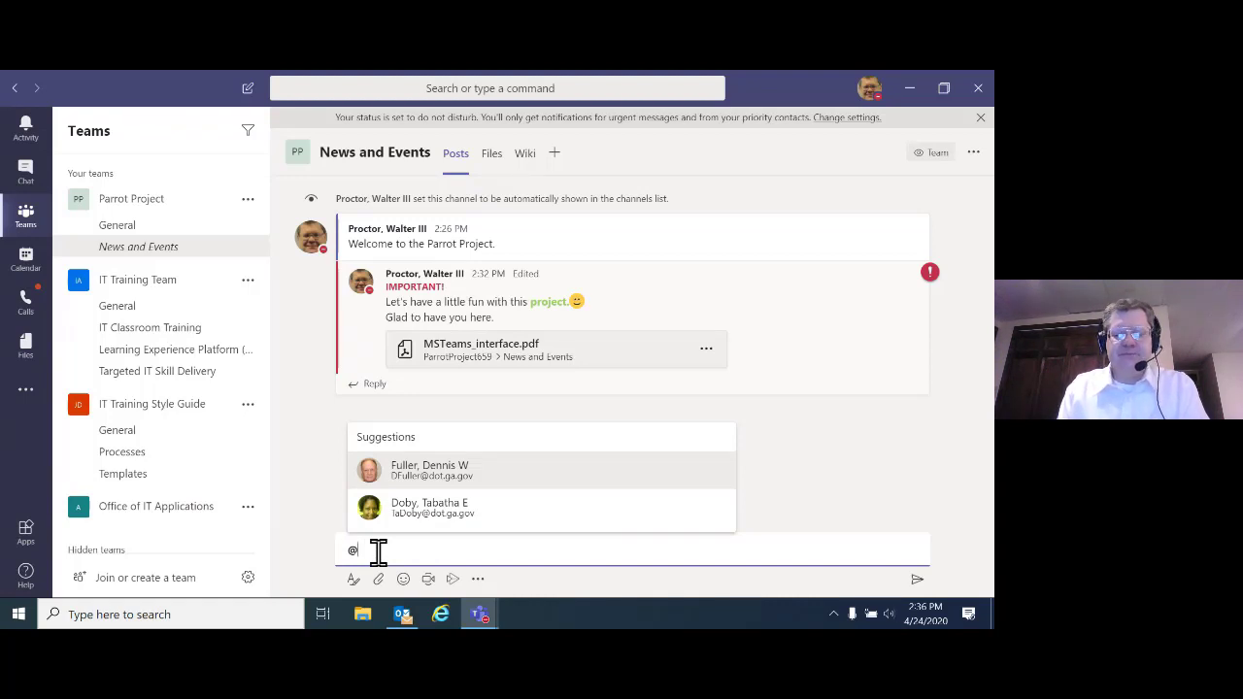
{"action": "left_click", "coordinate": [416, 476]}
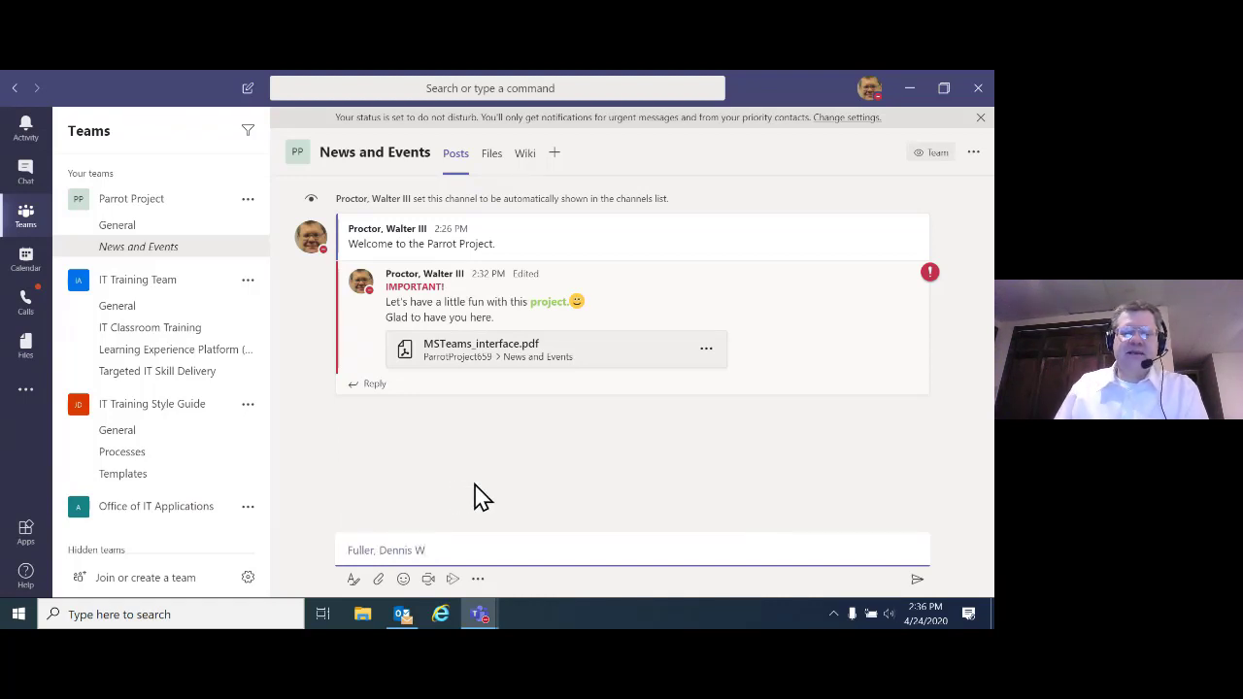
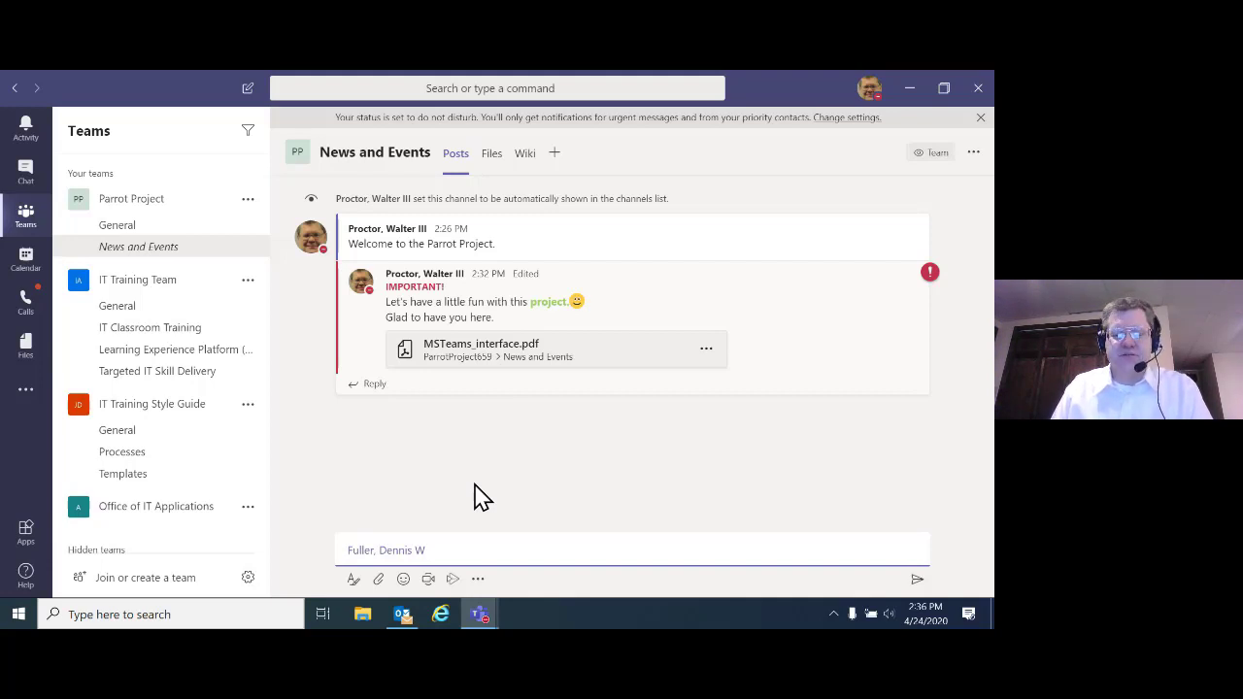
{"action": "type", "text": "Hope you are enjoying the class!"}
{"action": "left_click", "coordinate": [918, 581]}
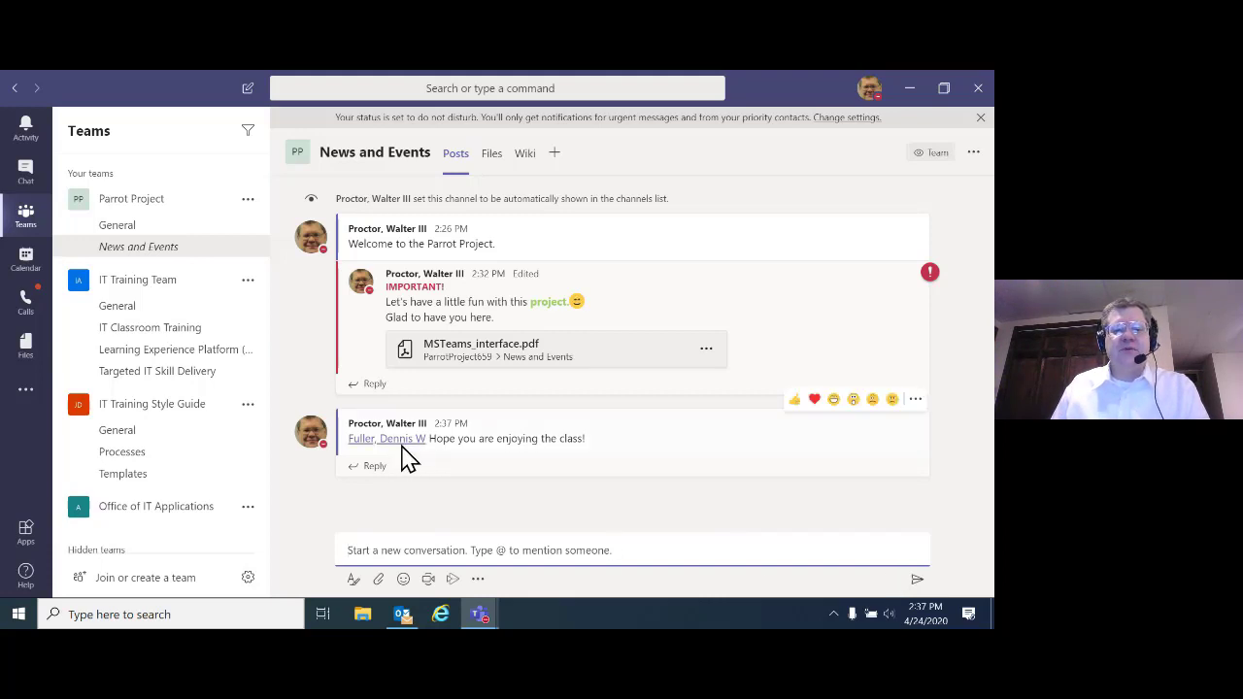
{"action": "mouse_move", "coordinate": [402, 449]}
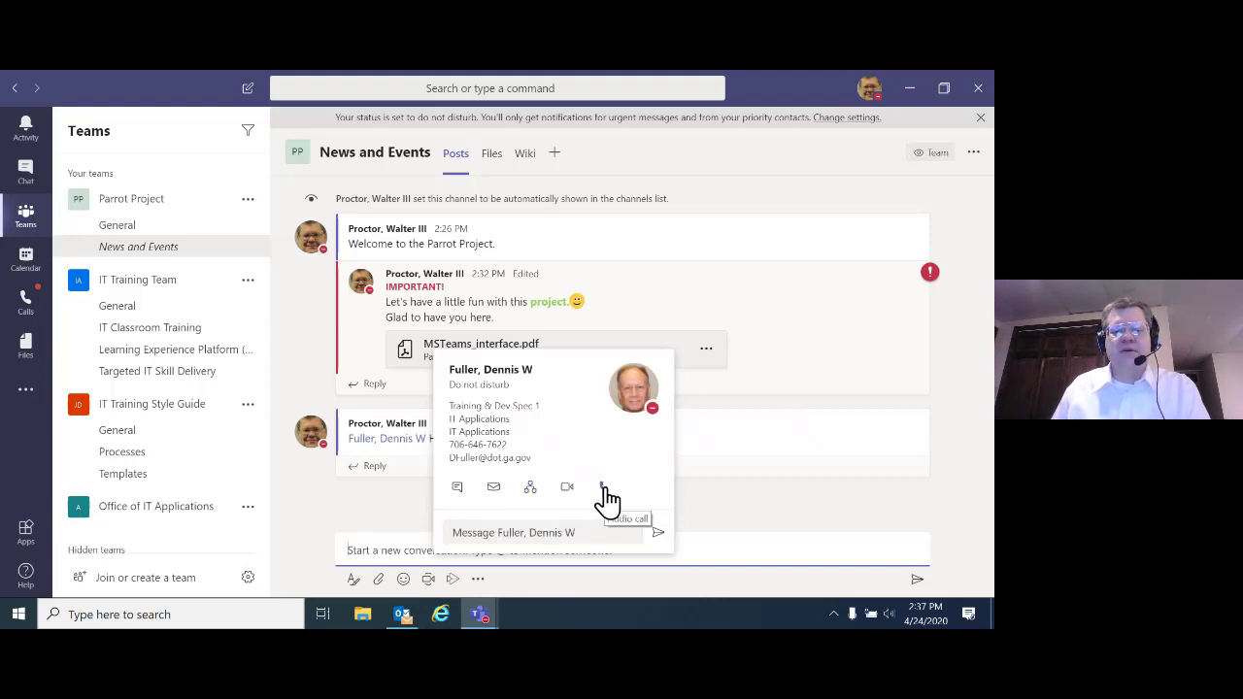
Step: Dismiss the colleague's profile card and scroll up to his 'I am, thanks!' reply
{"action": "left_click", "coordinate": [536, 532]}
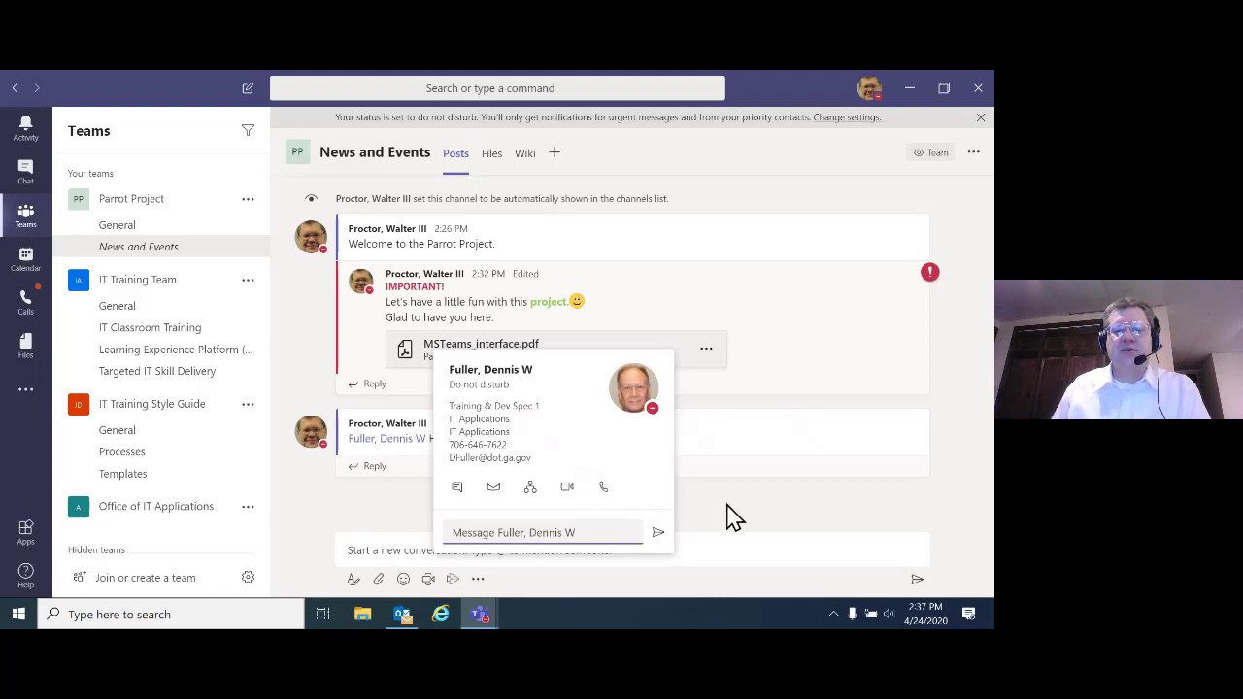
{"action": "mouse_move", "coordinate": [605, 375]}
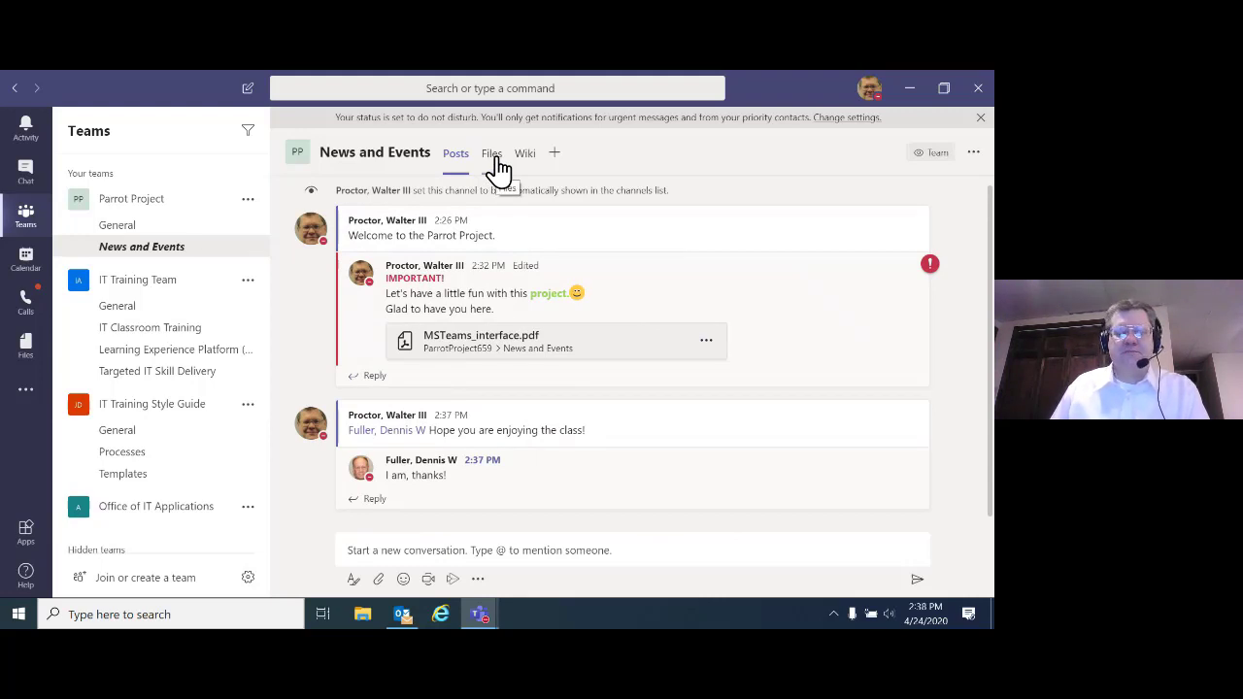
{"action": "scroll", "coordinate": [589, 458], "scroll_direction": "up", "scroll_amount": 1}
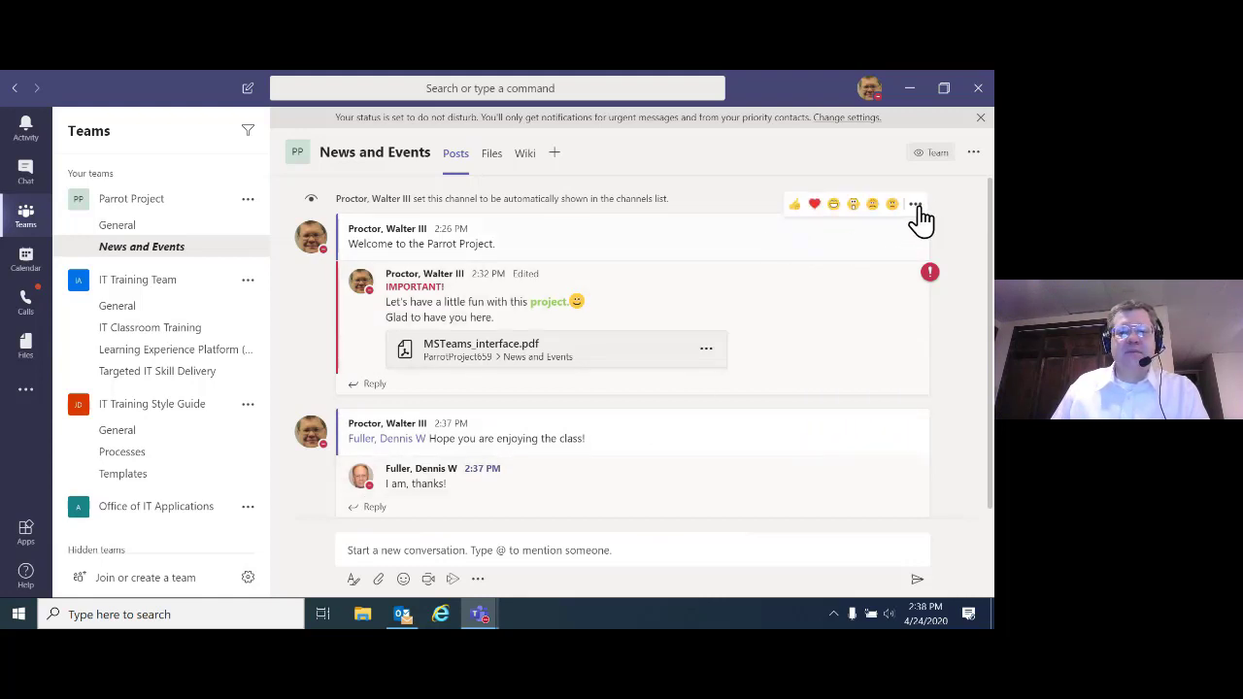
Step: Save the 'Welcome to the Parrot Project' post for later, then mark it as unread
{"action": "left_click", "coordinate": [915, 206]}
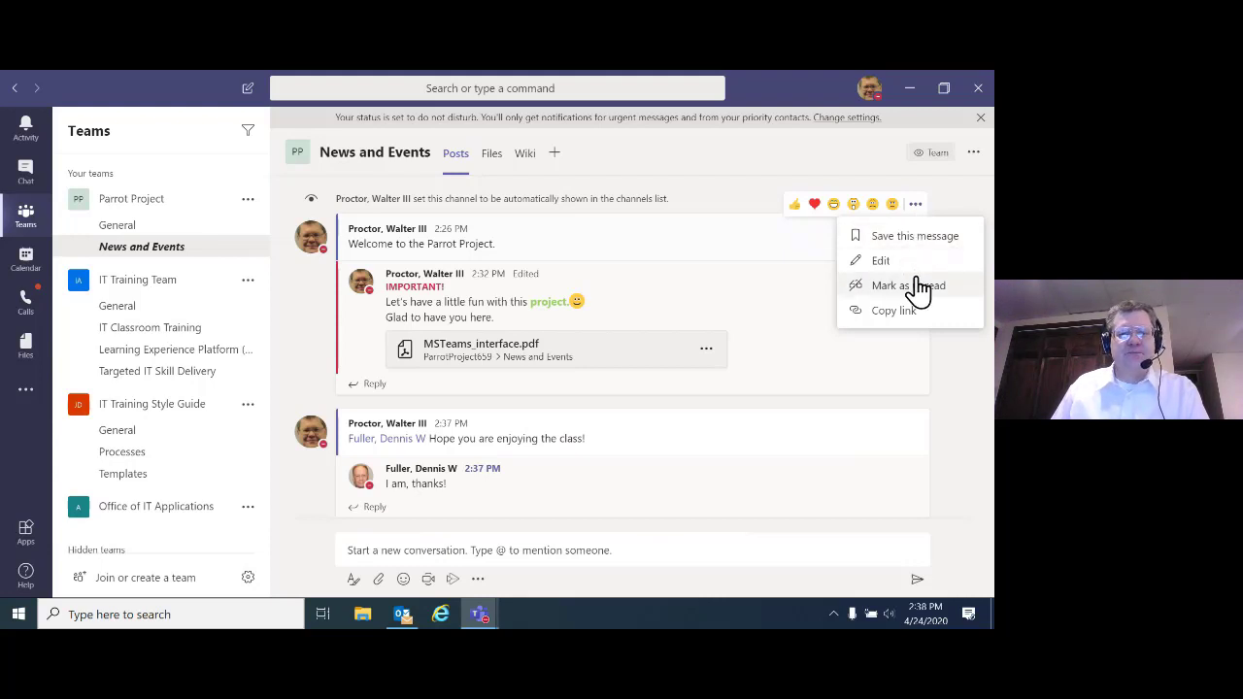
{"action": "left_click", "coordinate": [896, 243]}
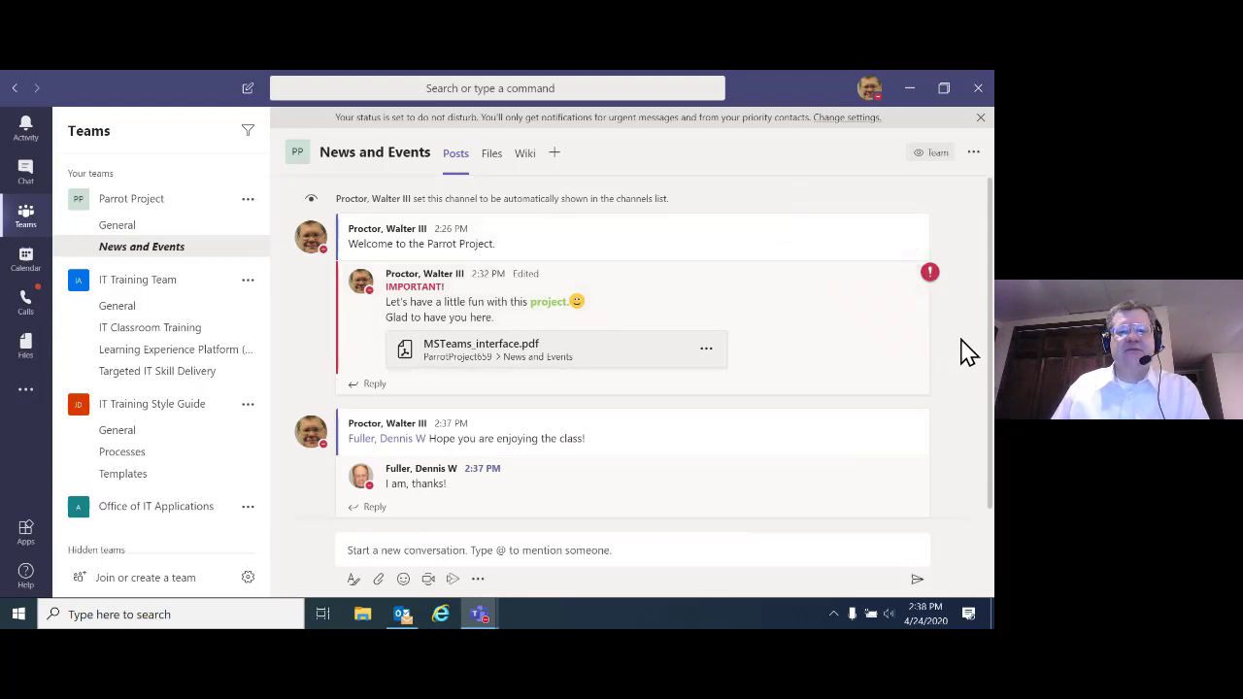
{"action": "mouse_move", "coordinate": [865, 258]}
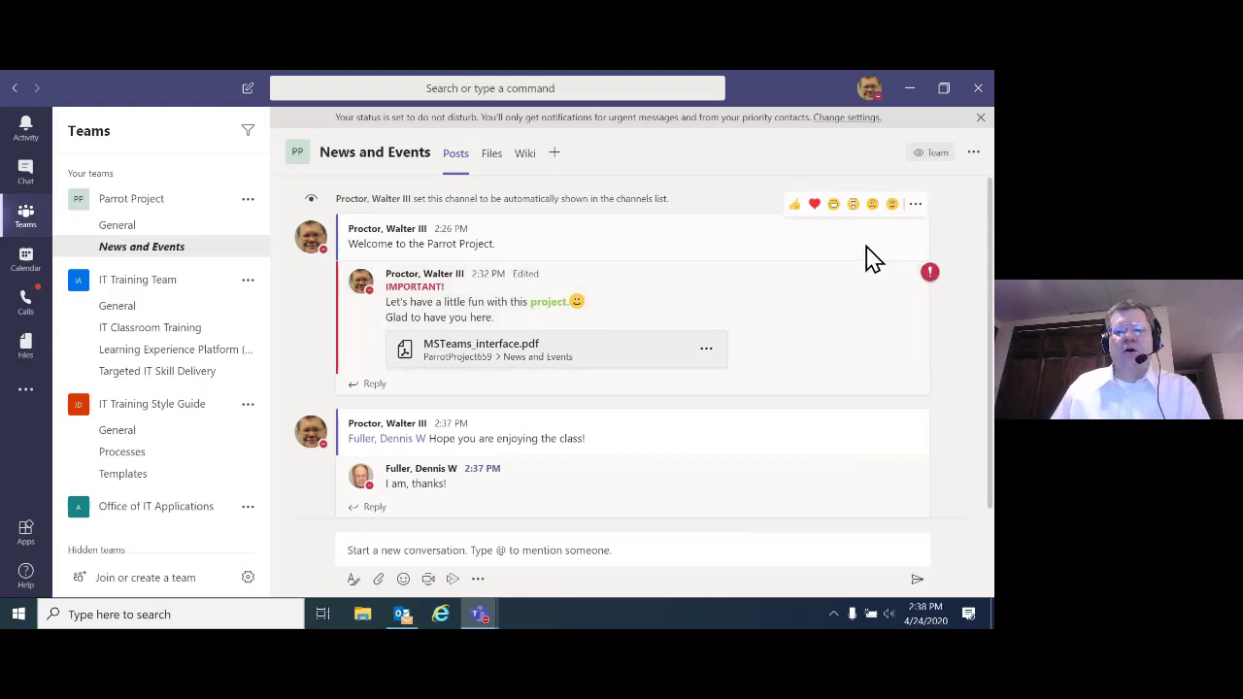
{"action": "left_click", "coordinate": [916, 206]}
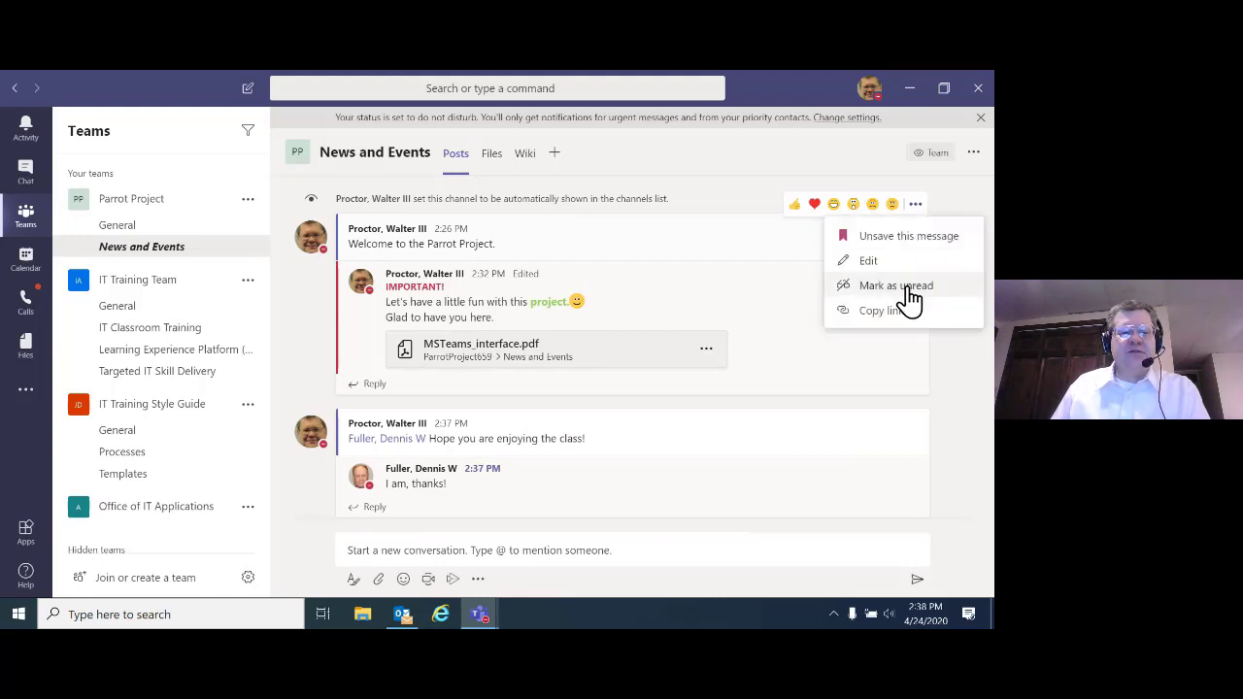
{"action": "left_click", "coordinate": [906, 288]}
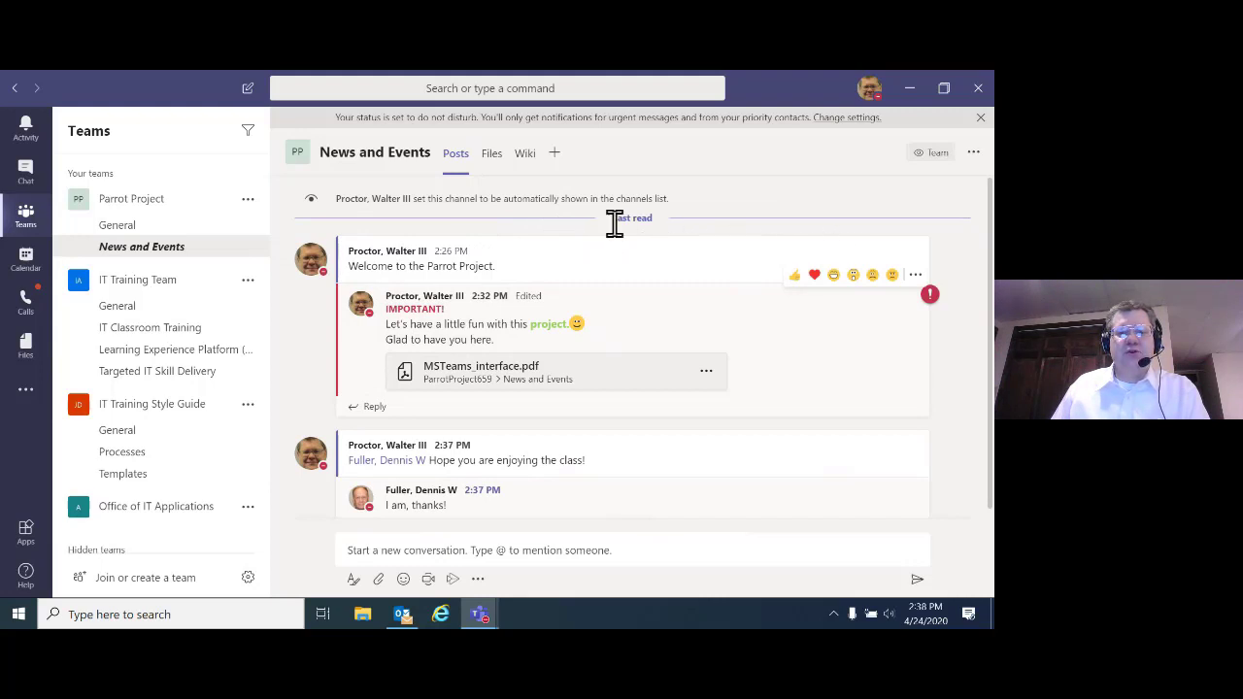
{"action": "left_click", "coordinate": [121, 229]}
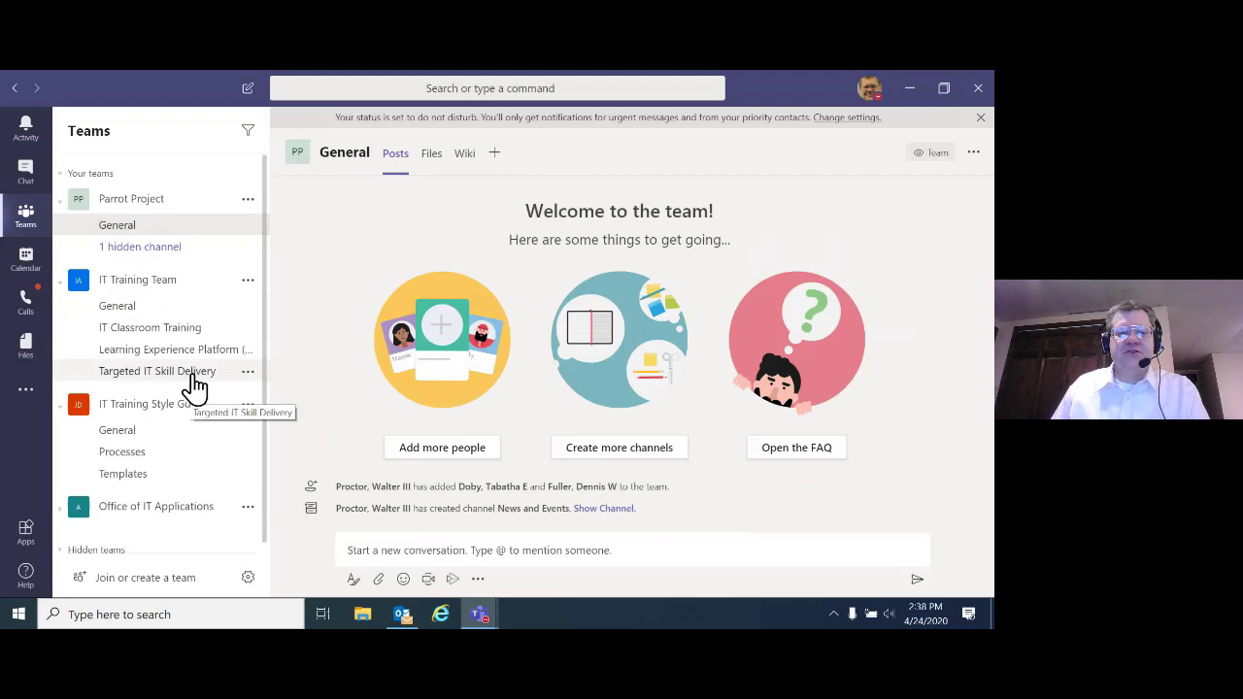
{"action": "left_click", "coordinate": [250, 251]}
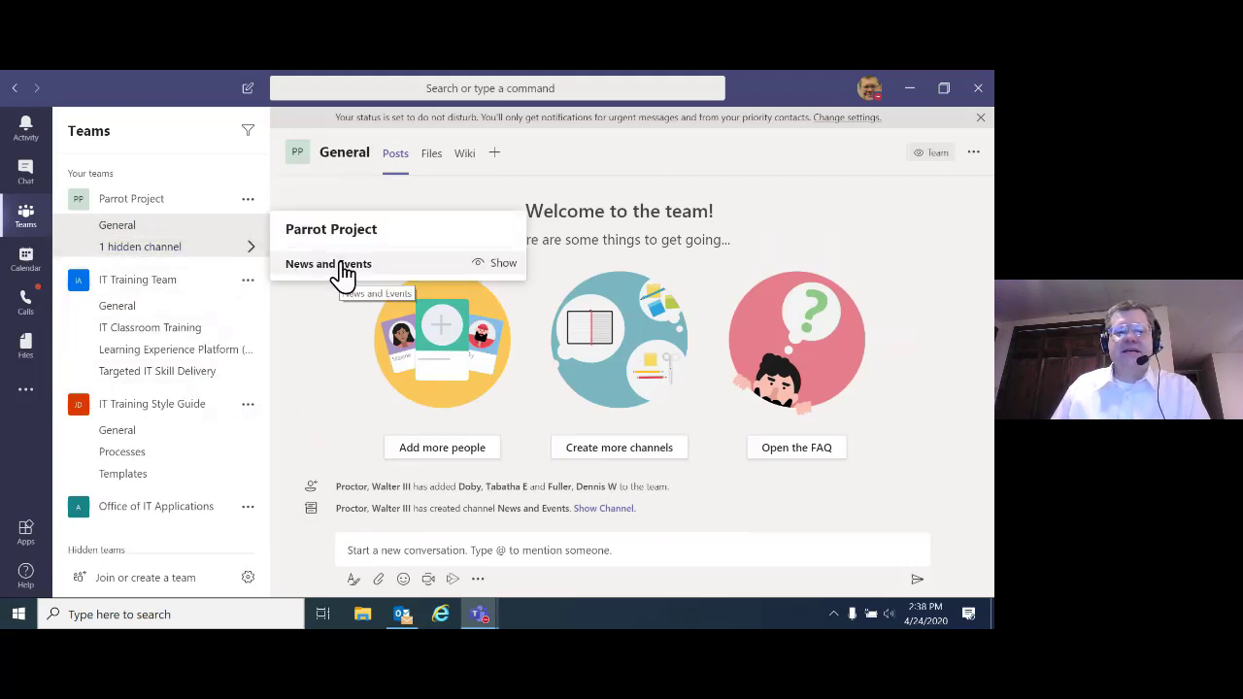
{"action": "left_click", "coordinate": [70, 206]}
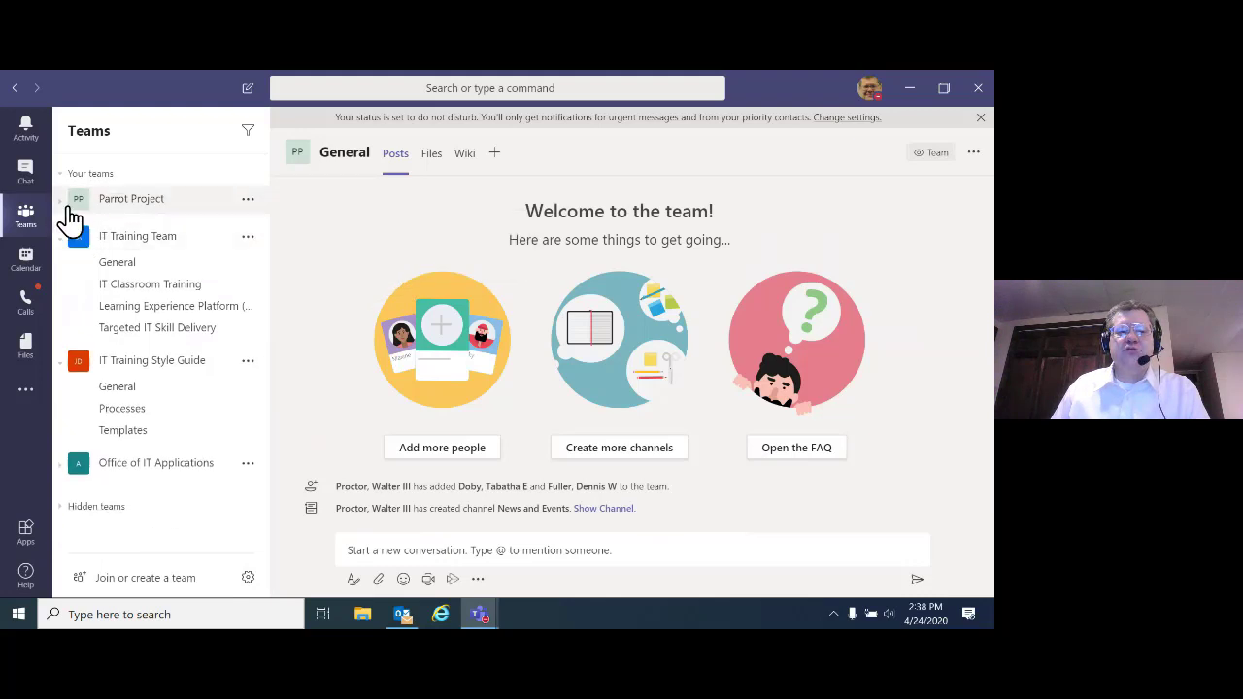
{"action": "left_click", "coordinate": [64, 207]}
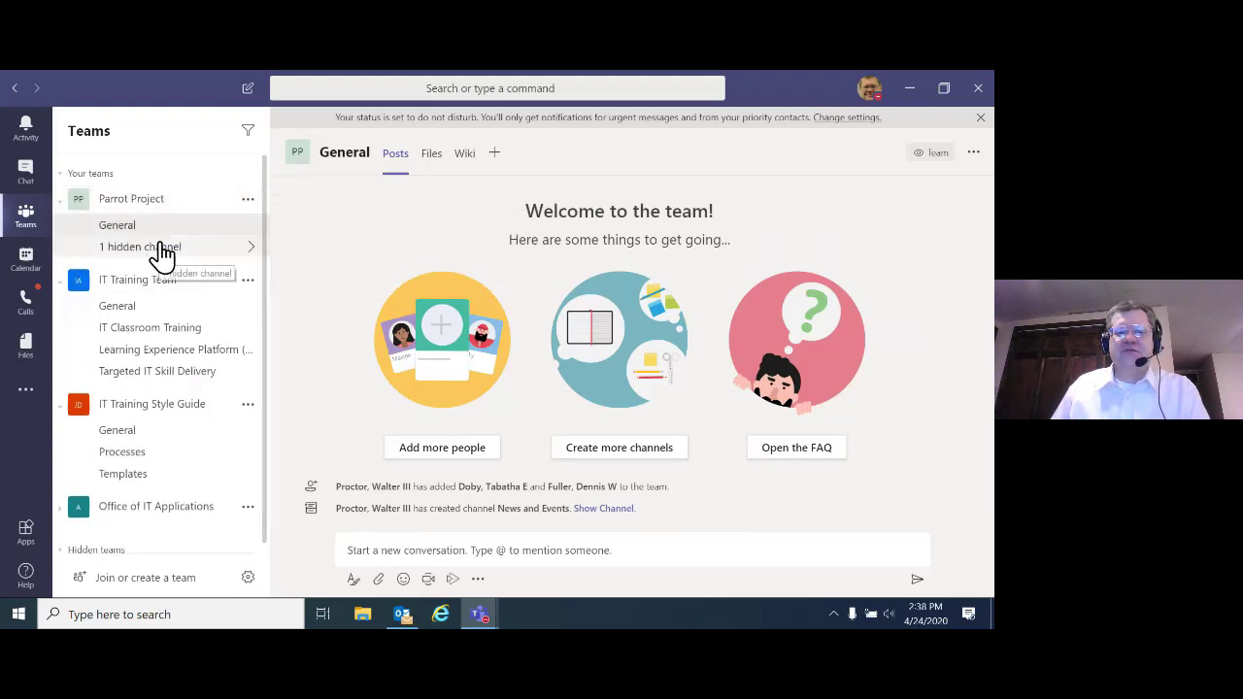
{"action": "left_click", "coordinate": [242, 259]}
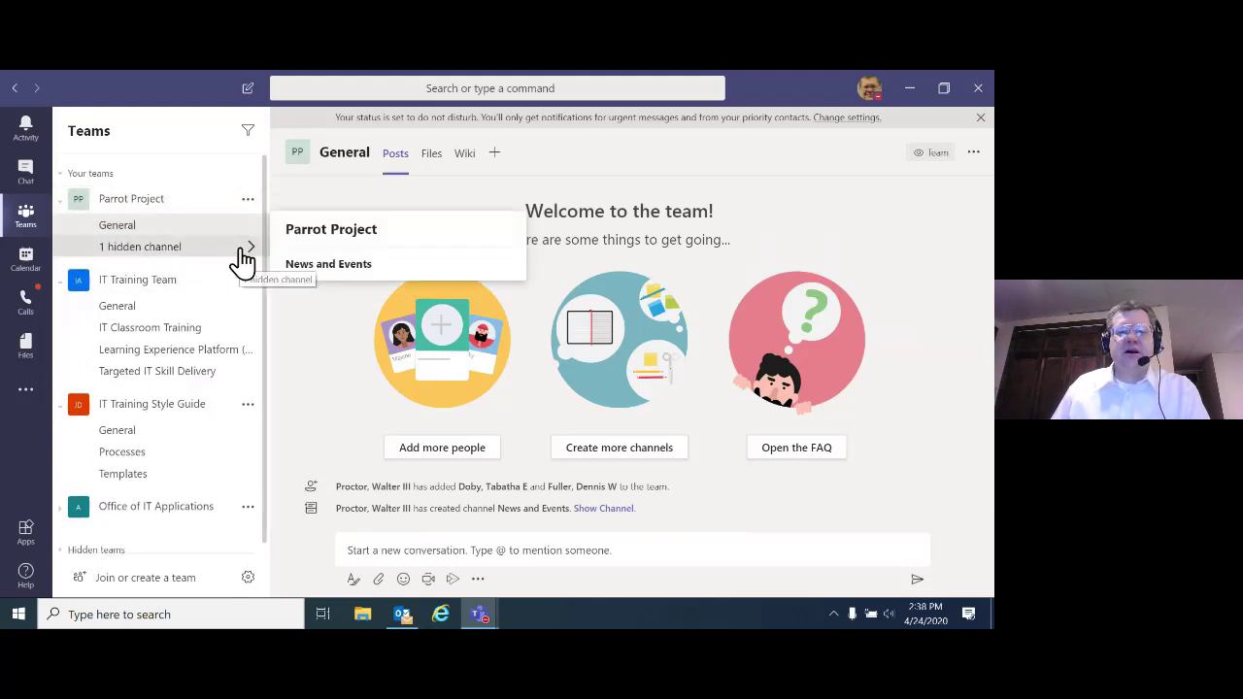
{"action": "left_click", "coordinate": [311, 269]}
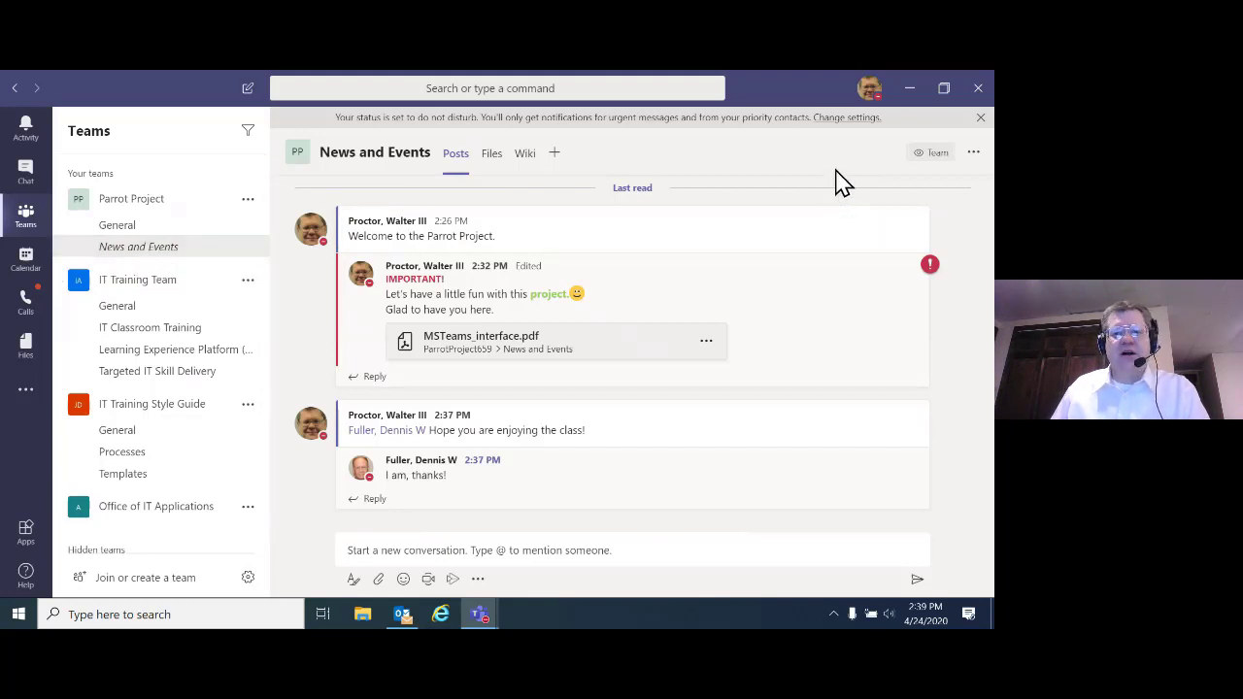
Step: From Saved items, unsave the chat tip about choosing your status, then go back to News and Events
{"action": "left_click", "coordinate": [869, 90]}
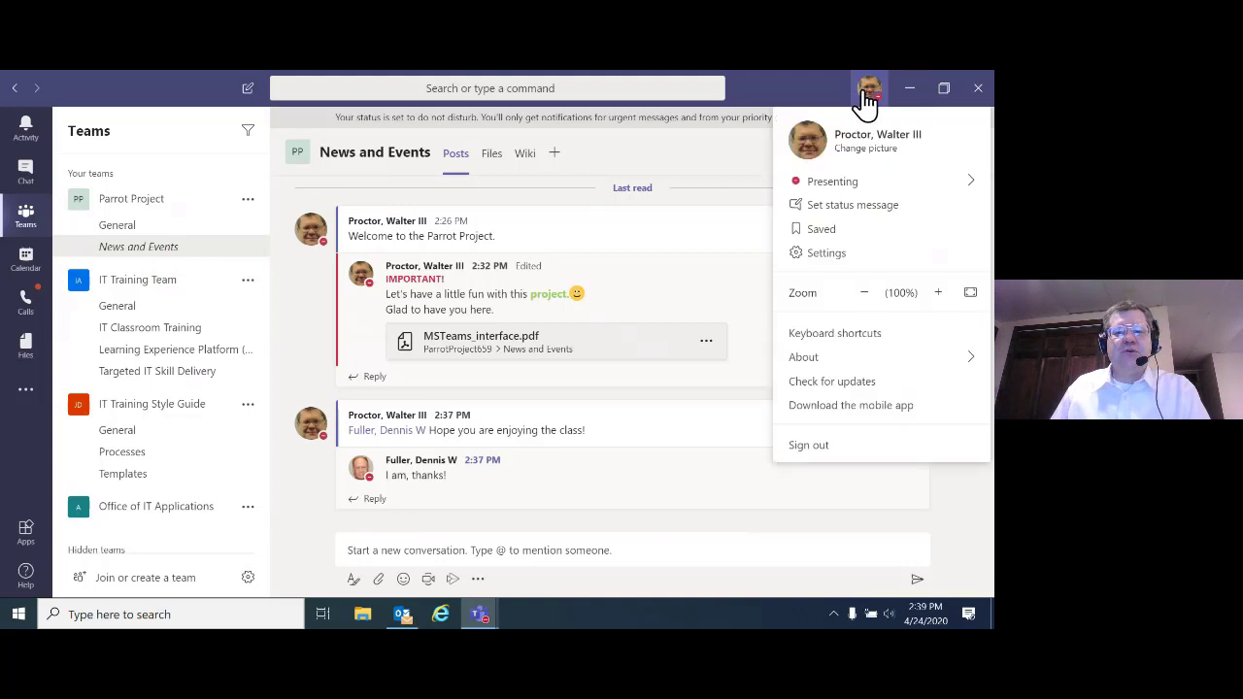
{"action": "left_click", "coordinate": [841, 234]}
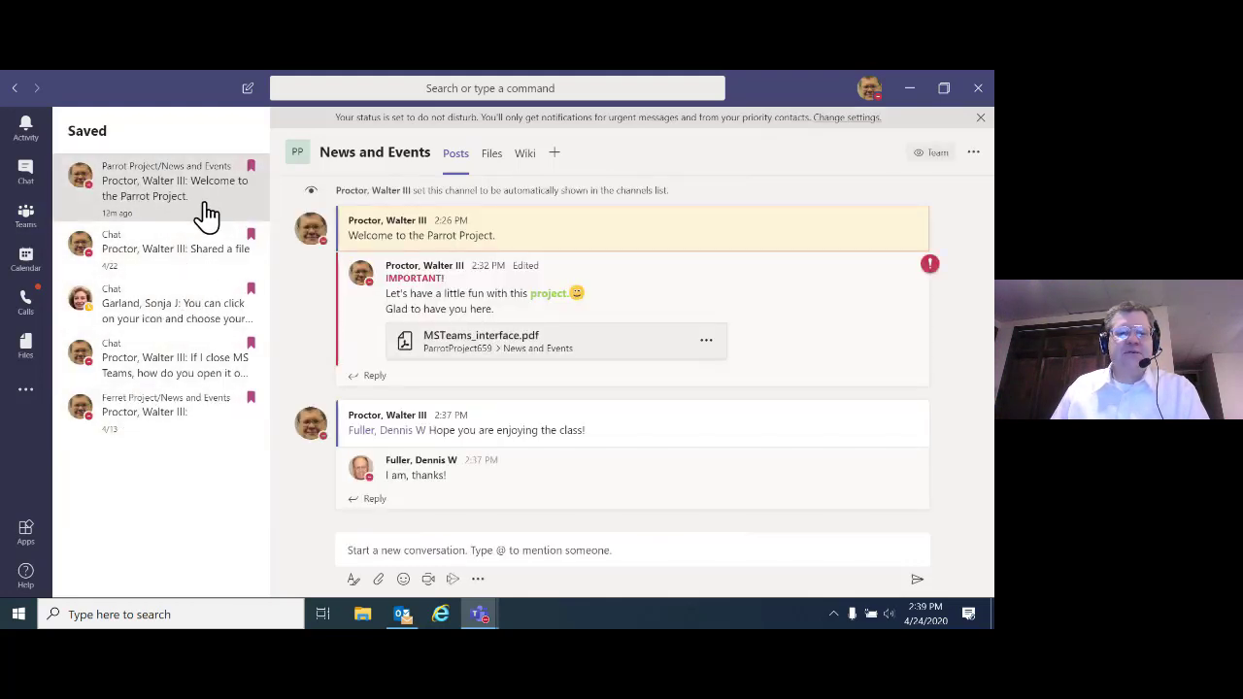
{"action": "left_click", "coordinate": [138, 267]}
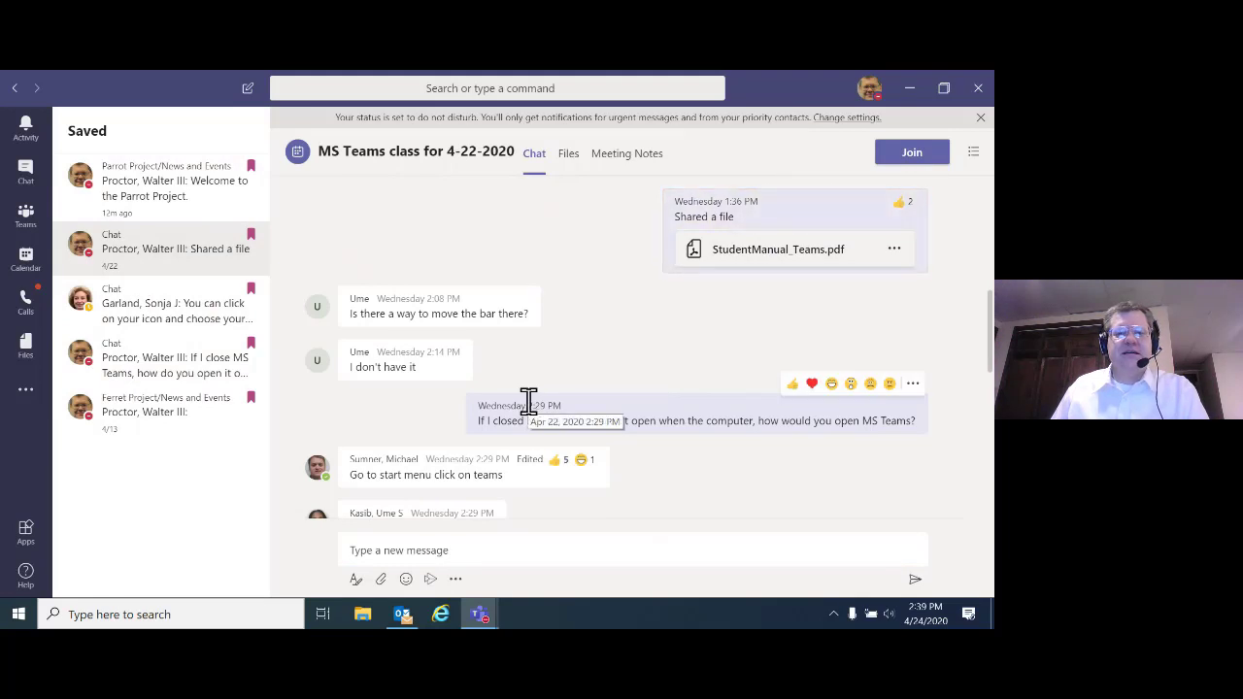
{"action": "left_click", "coordinate": [165, 306]}
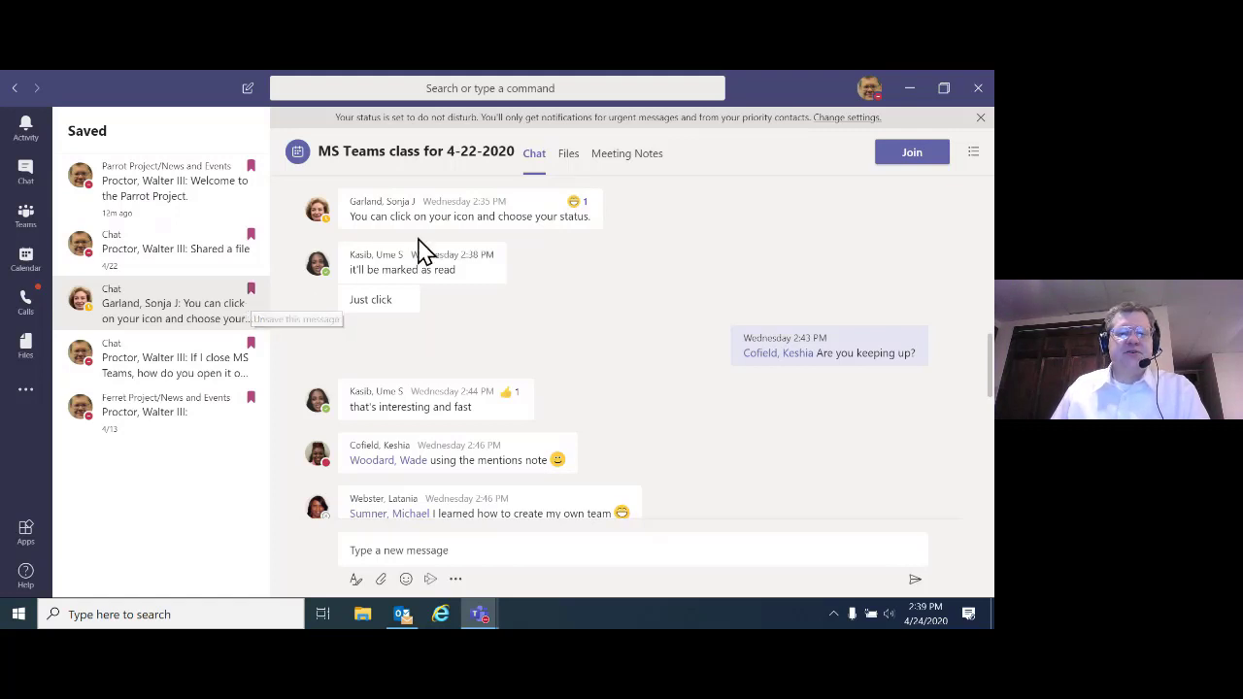
{"action": "mouse_move", "coordinate": [528, 209]}
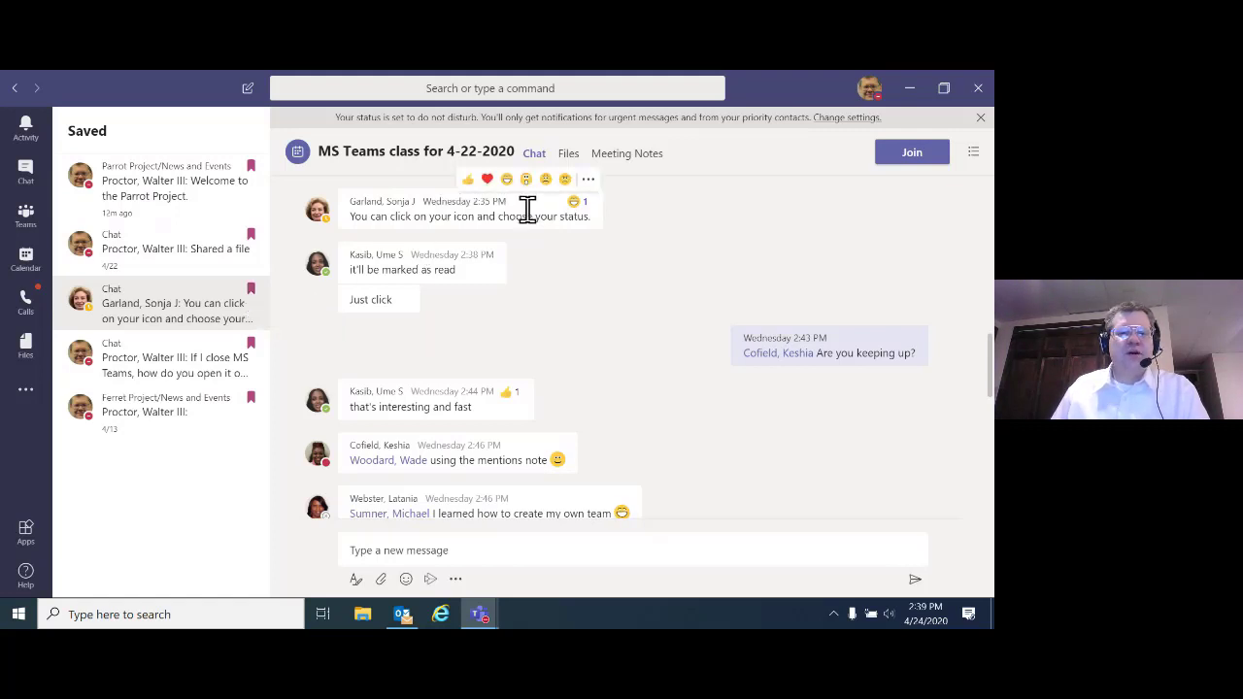
{"action": "left_click", "coordinate": [588, 181]}
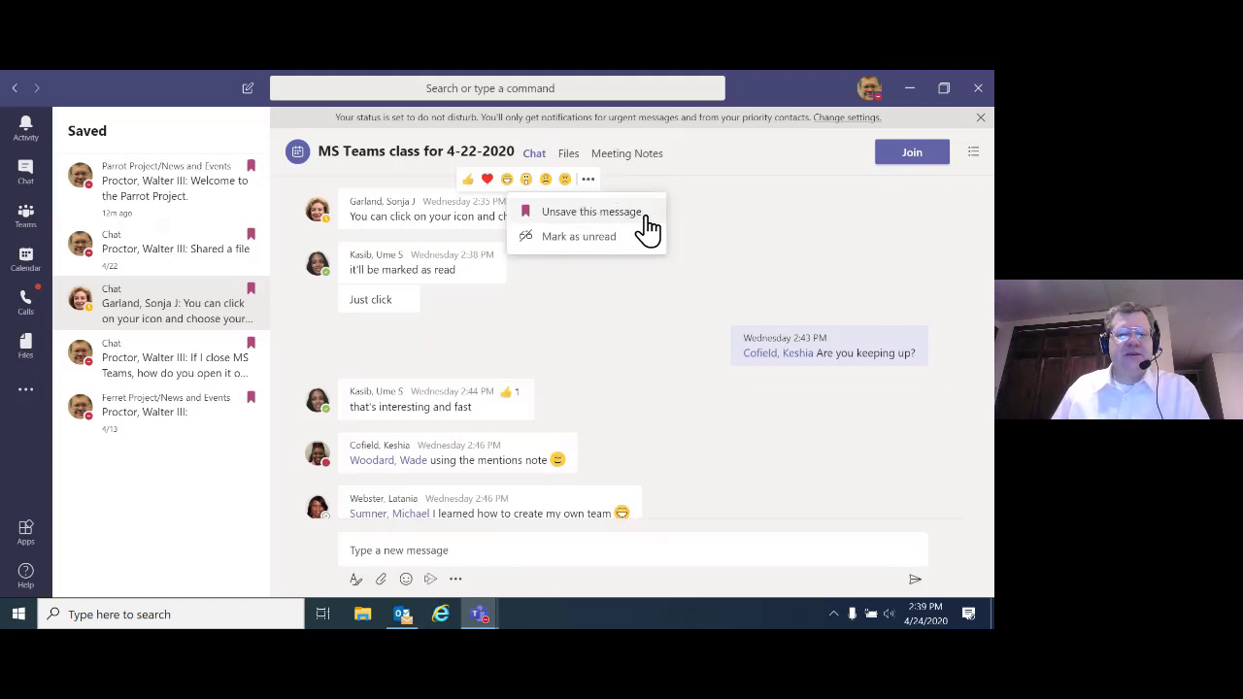
{"action": "left_click", "coordinate": [592, 212]}
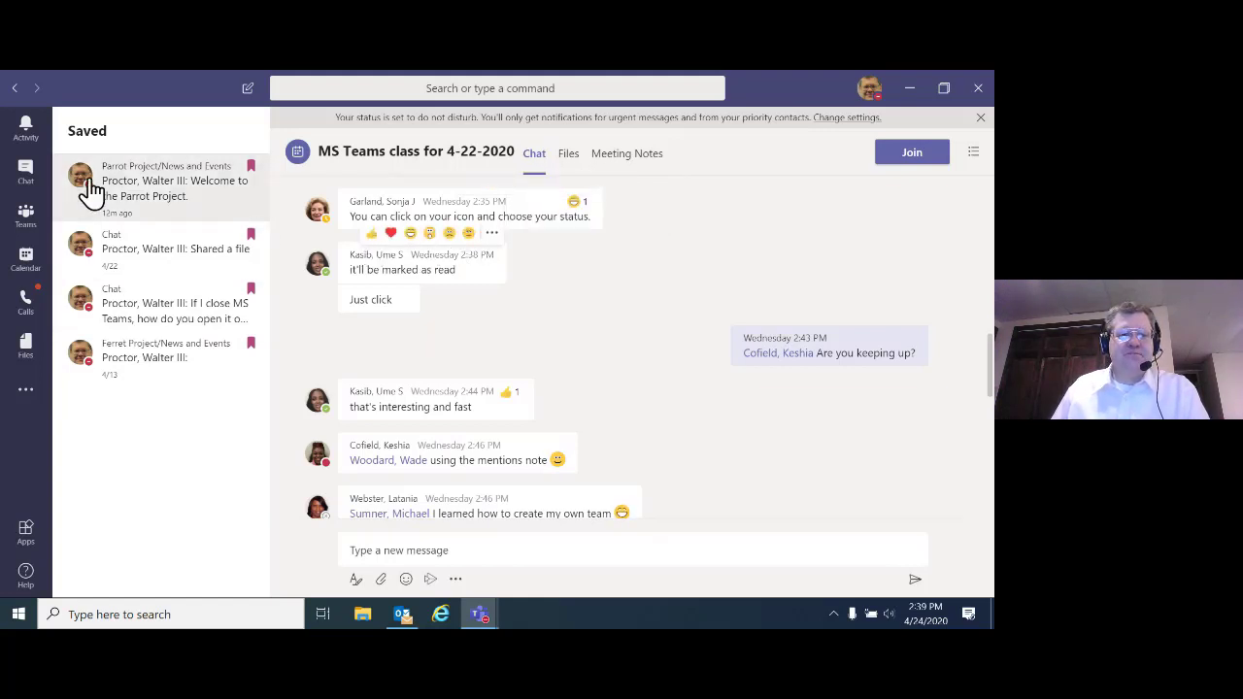
{"action": "left_click", "coordinate": [26, 215]}
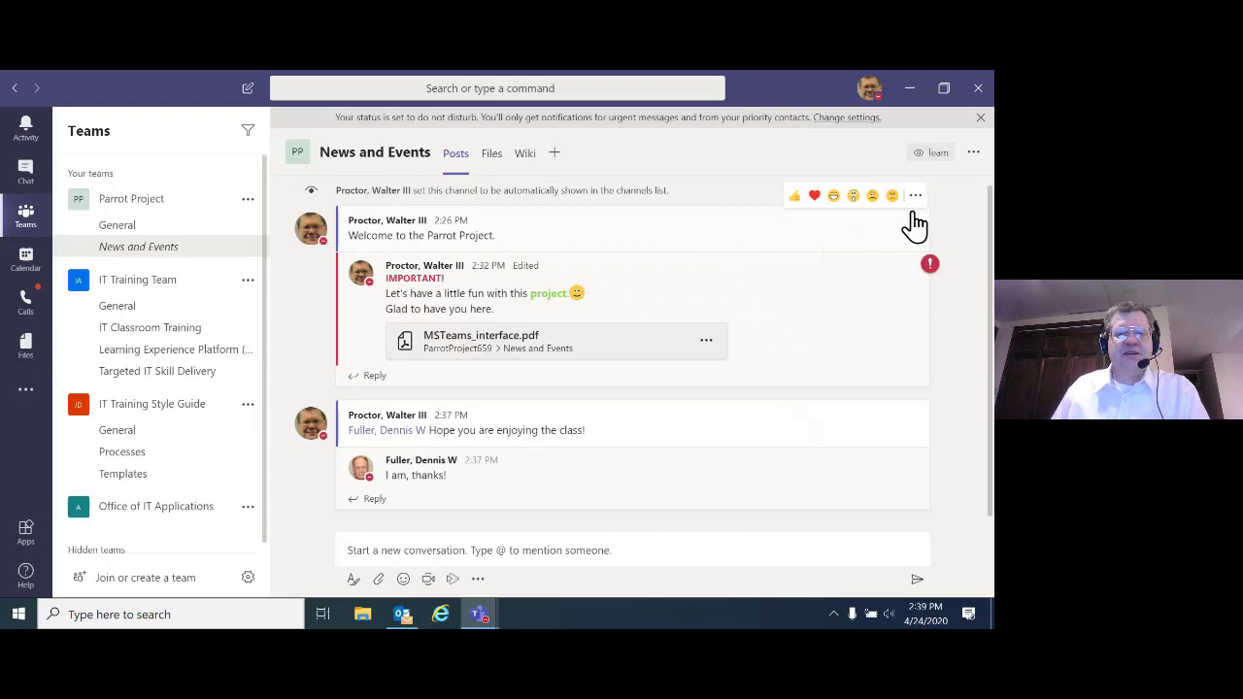
Step: Mark the welcome post unread again and show the channel's Files, listing MSTeams_interface.pdf
{"action": "left_click", "coordinate": [915, 196]}
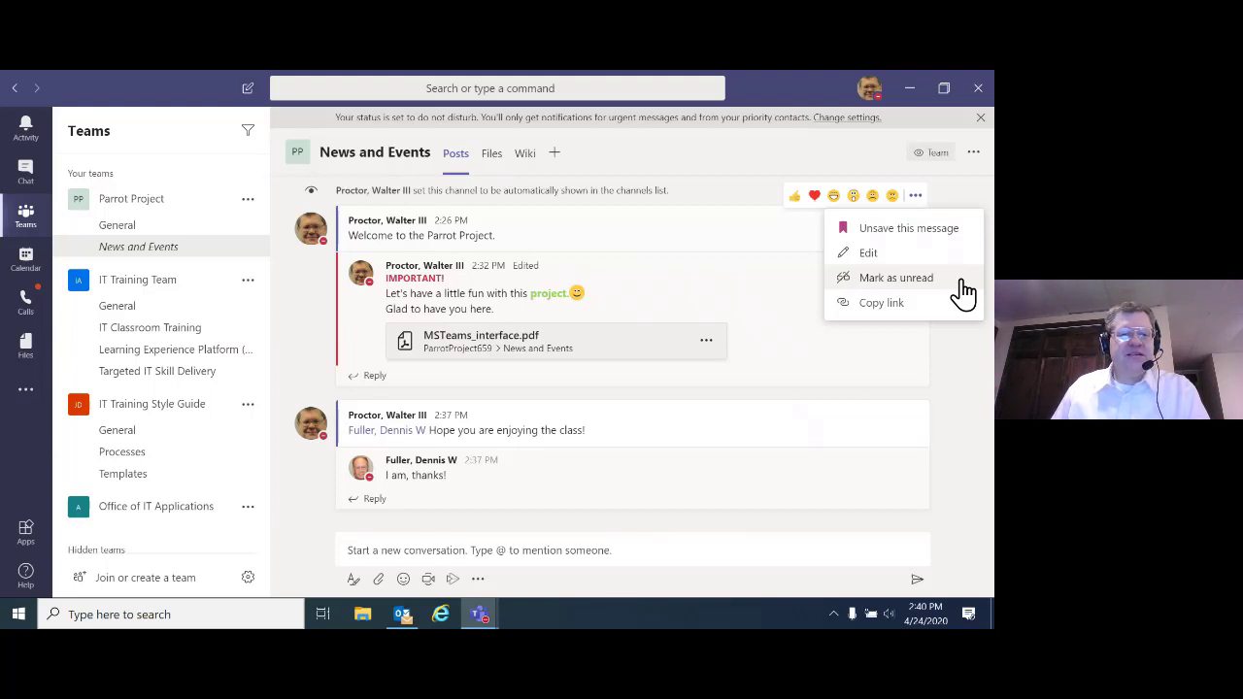
{"action": "left_click", "coordinate": [931, 279]}
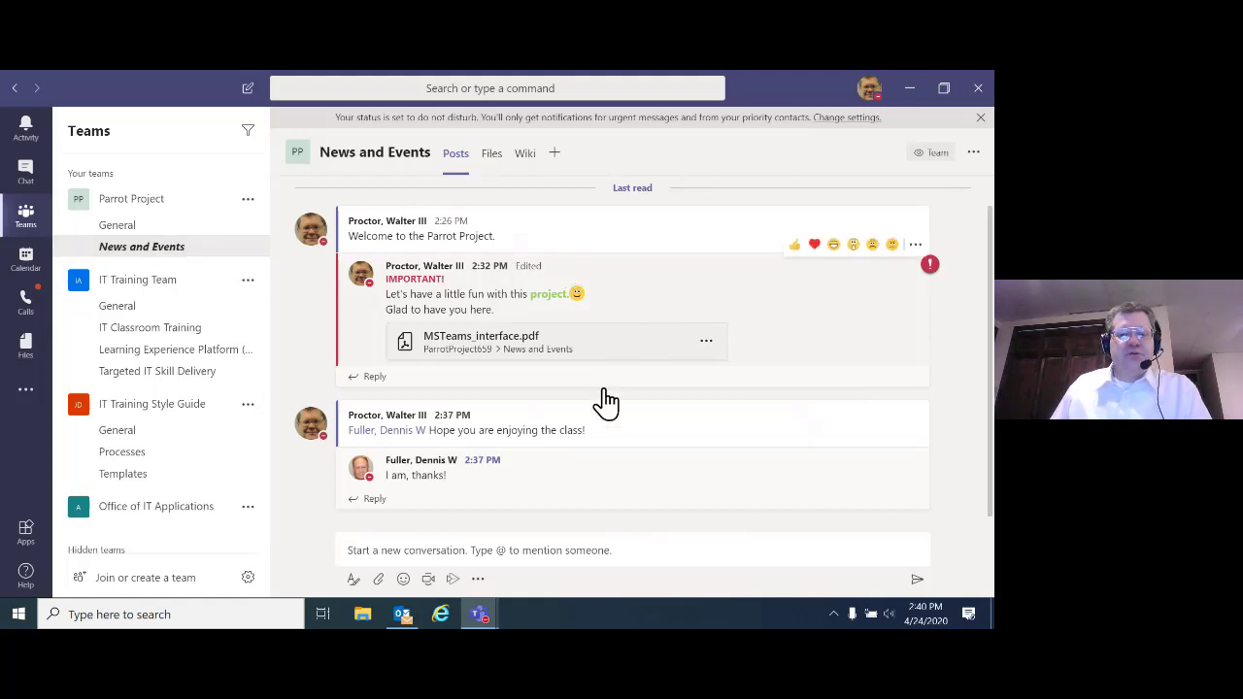
{"action": "left_click", "coordinate": [493, 157]}
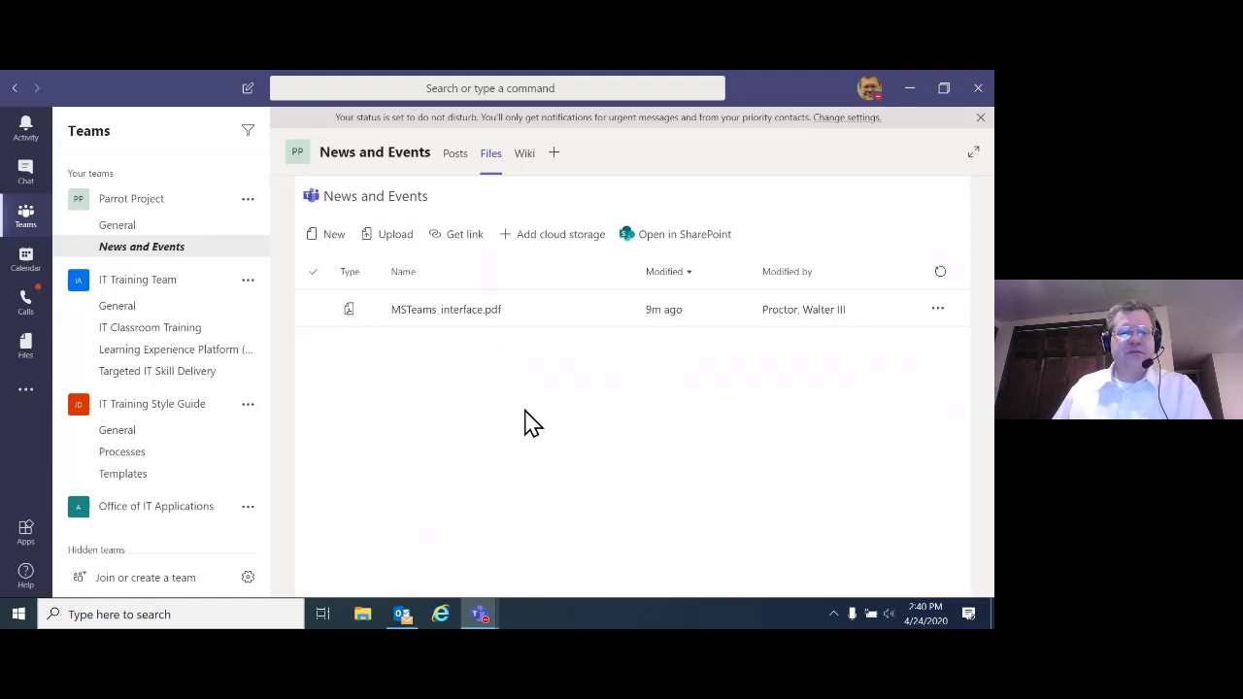
Step: Upload Activity1-3.docx from MS Teams > ExerciseFiles > Lesson1 to the channel's files
{"action": "left_click", "coordinate": [401, 250]}
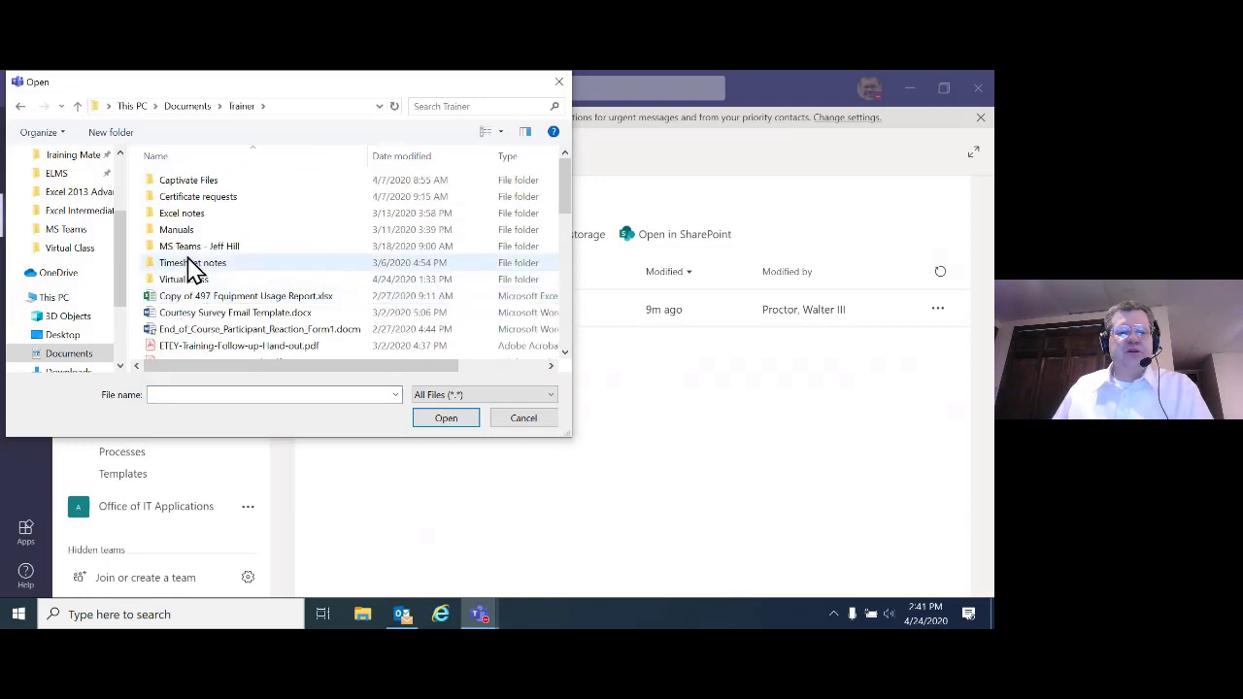
{"action": "double_click", "coordinate": [194, 230]}
{"action": "scroll", "coordinate": [238, 301], "scroll_direction": "down", "scroll_amount": 4}
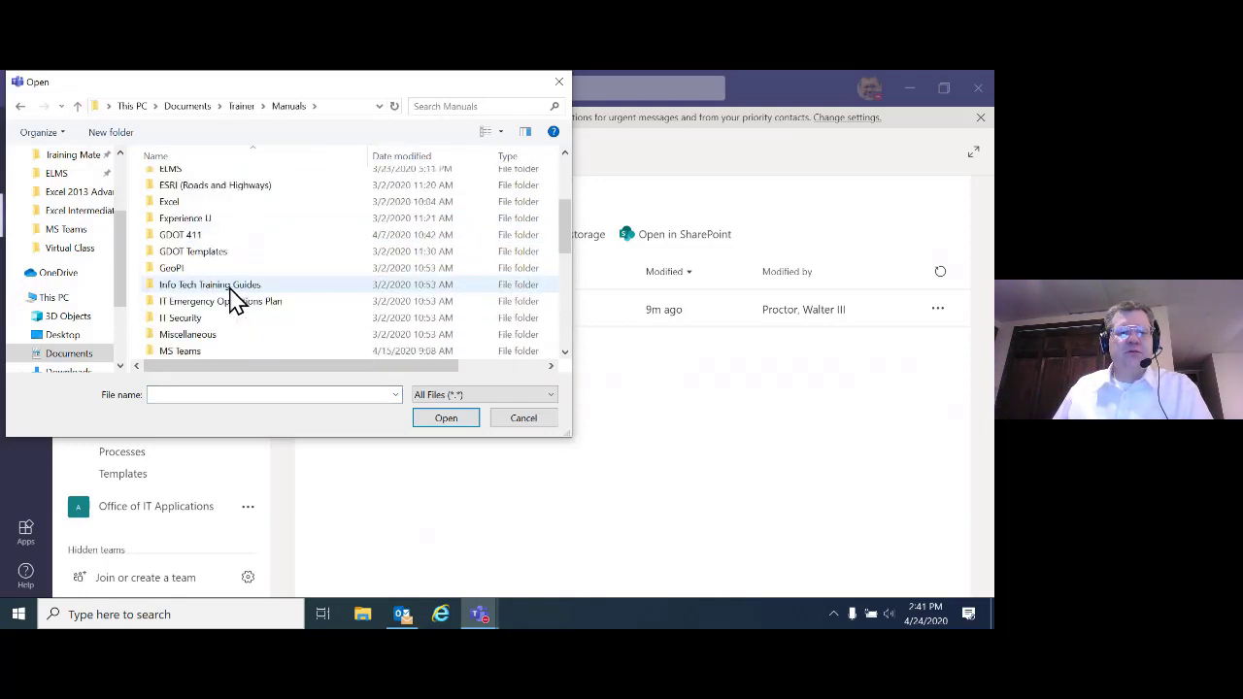
{"action": "double_click", "coordinate": [202, 309]}
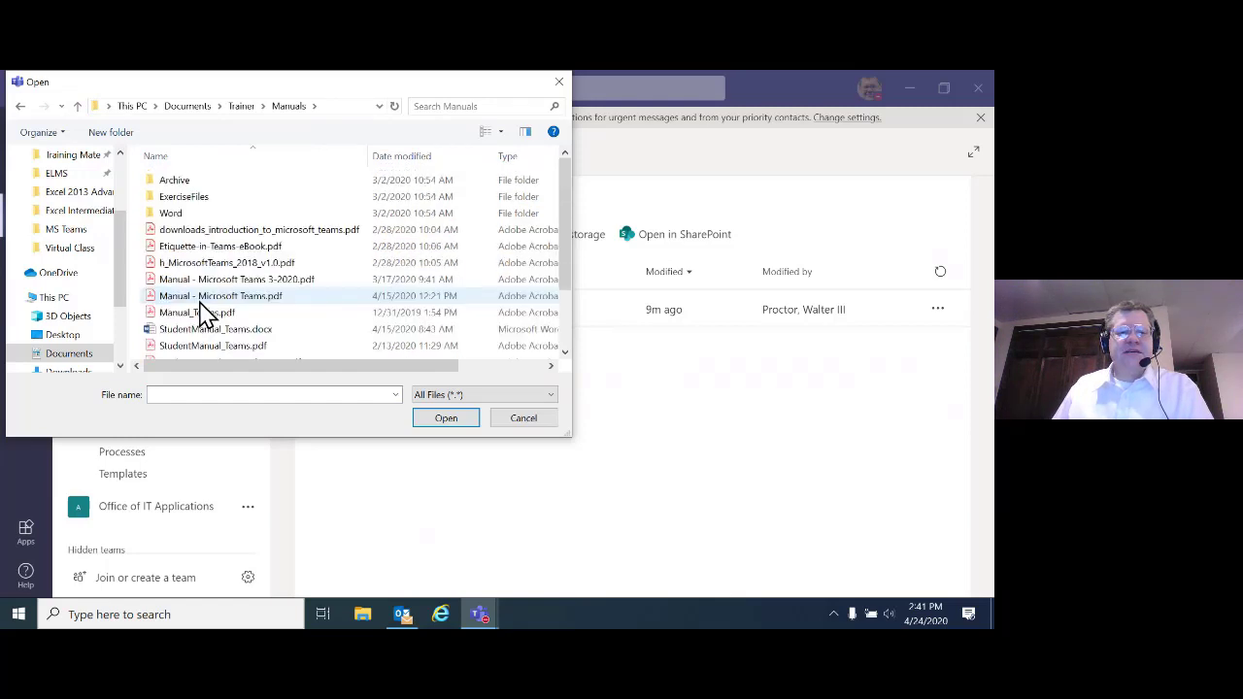
{"action": "double_click", "coordinate": [198, 202]}
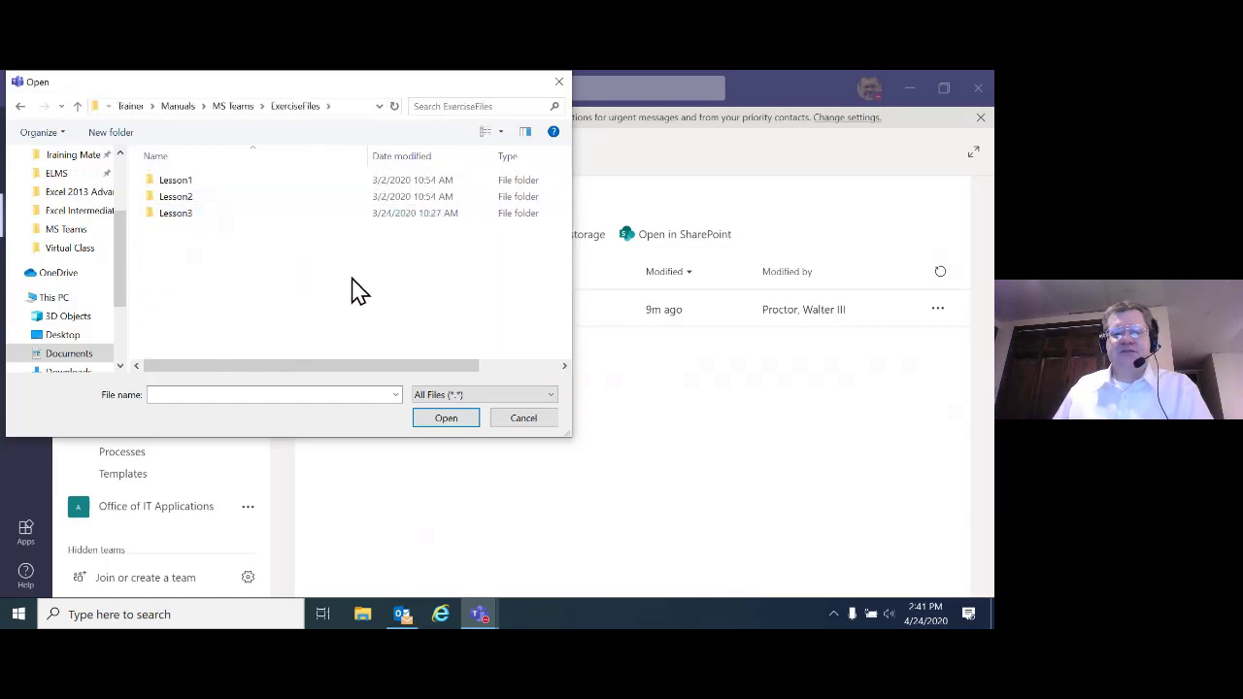
{"action": "double_click", "coordinate": [173, 183]}
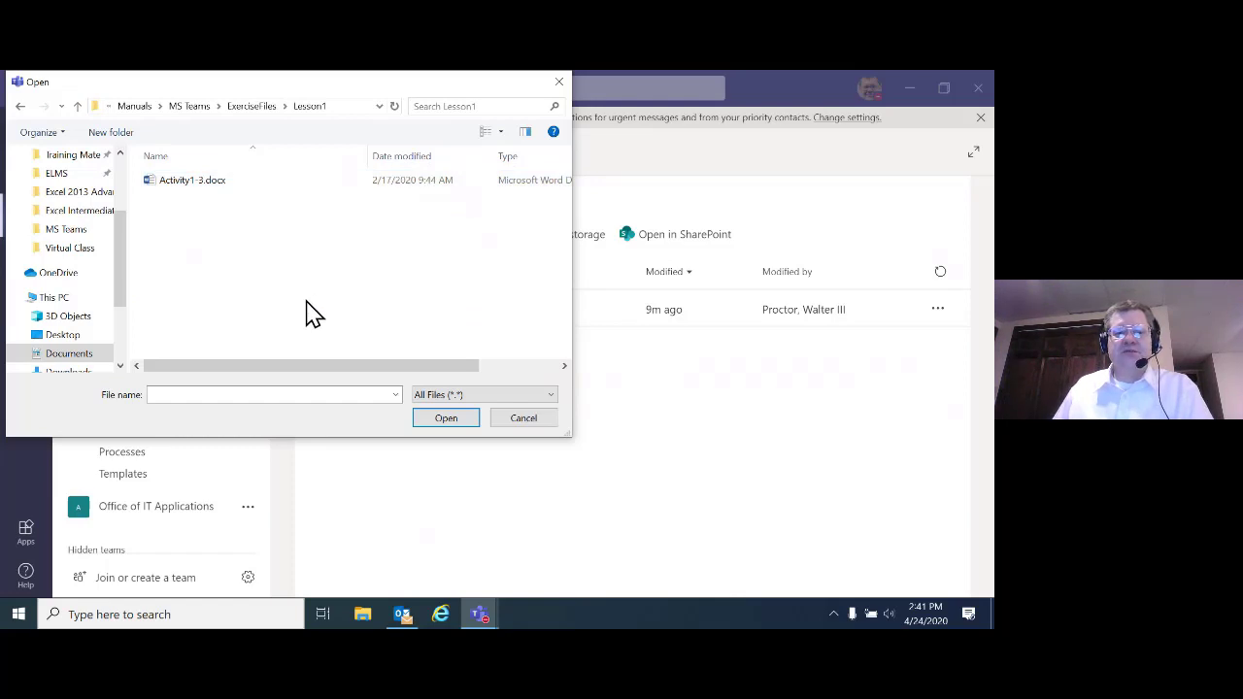
{"action": "left_click", "coordinate": [190, 183]}
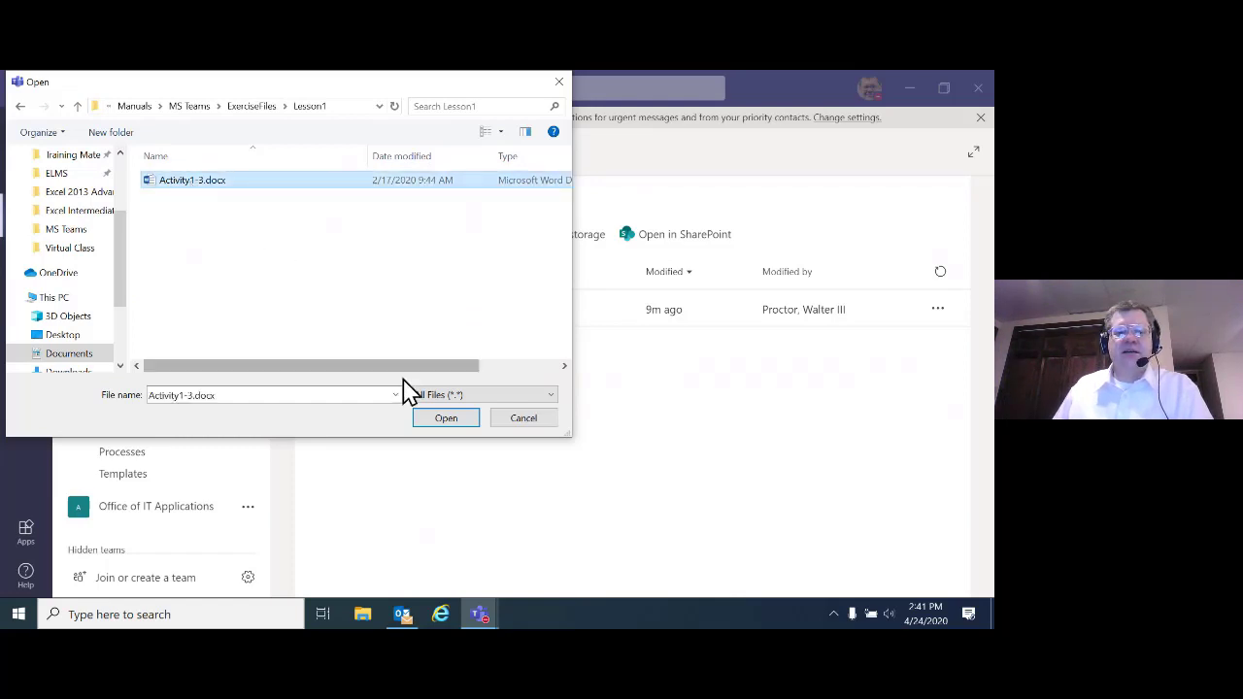
{"action": "left_click", "coordinate": [446, 419]}
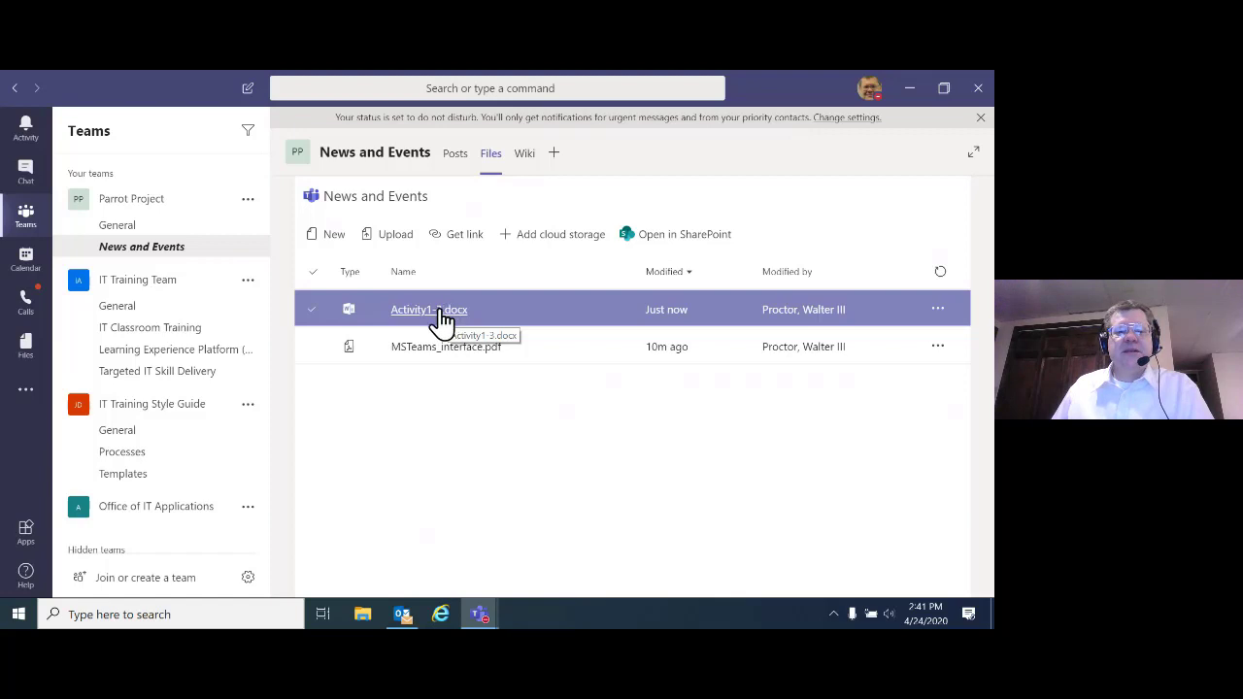
Step: Open Activity1-3.docx in Teams from the Files list to view its Conference Agenda
{"action": "left_click", "coordinate": [449, 162]}
{"action": "left_click", "coordinate": [494, 173]}
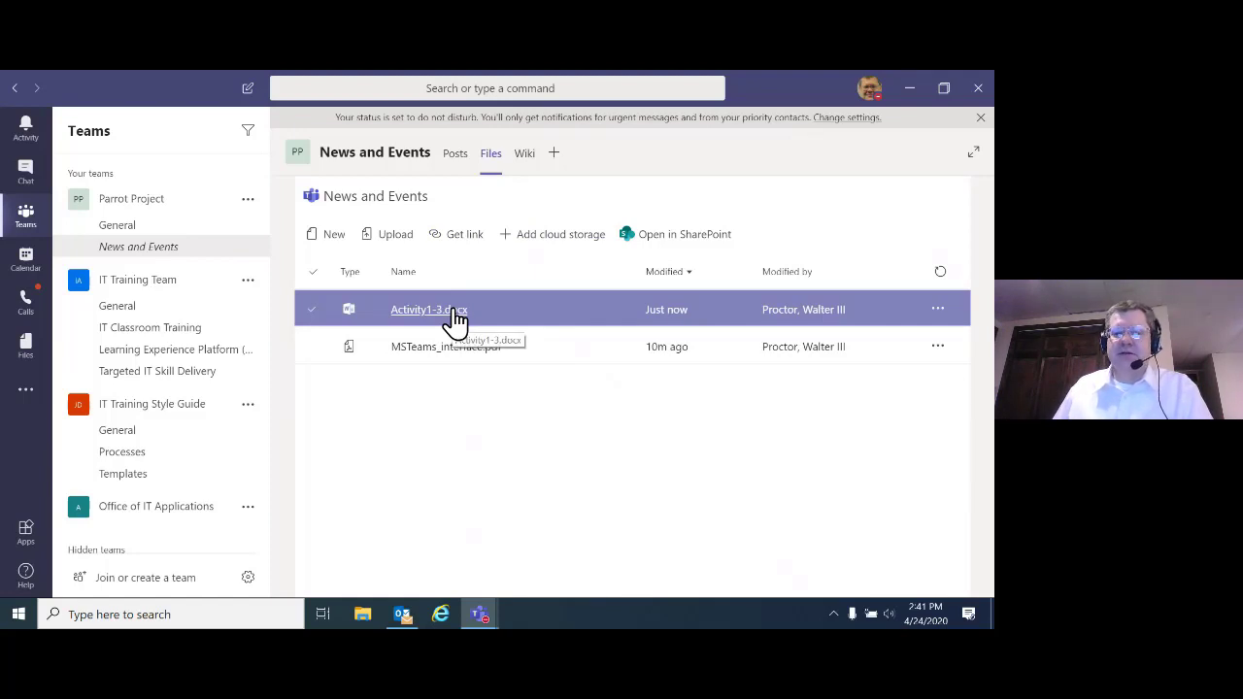
{"action": "left_click", "coordinate": [939, 311]}
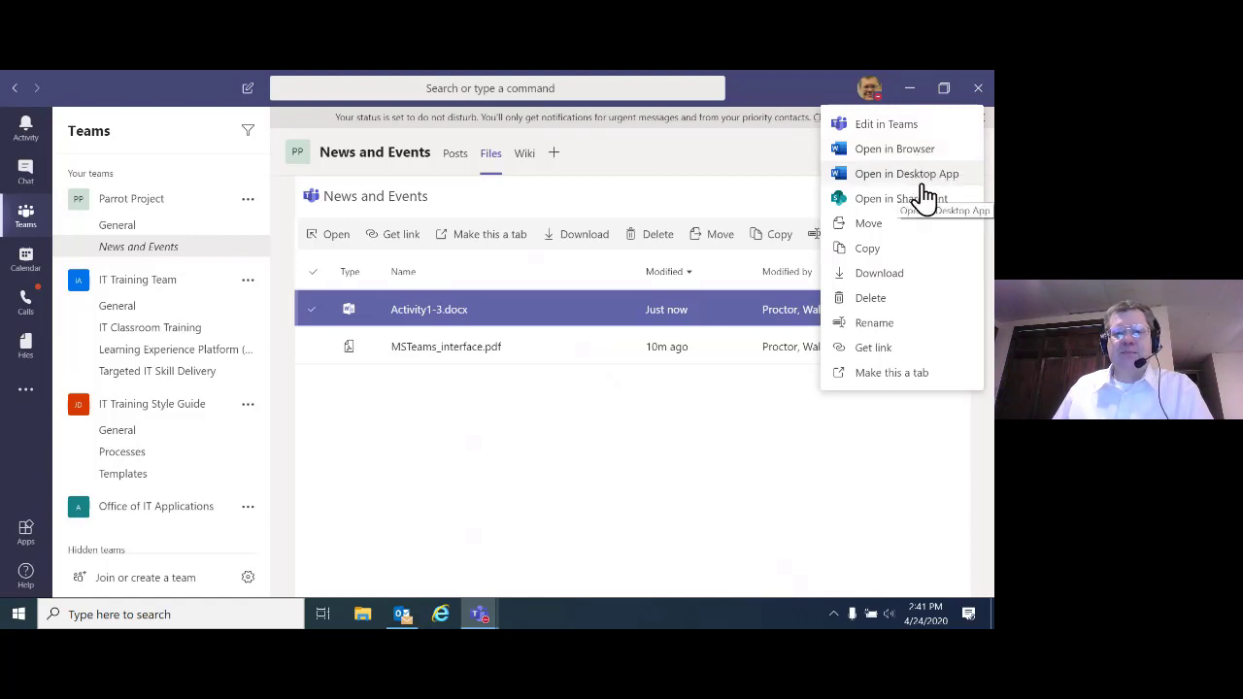
{"action": "left_click", "coordinate": [427, 311]}
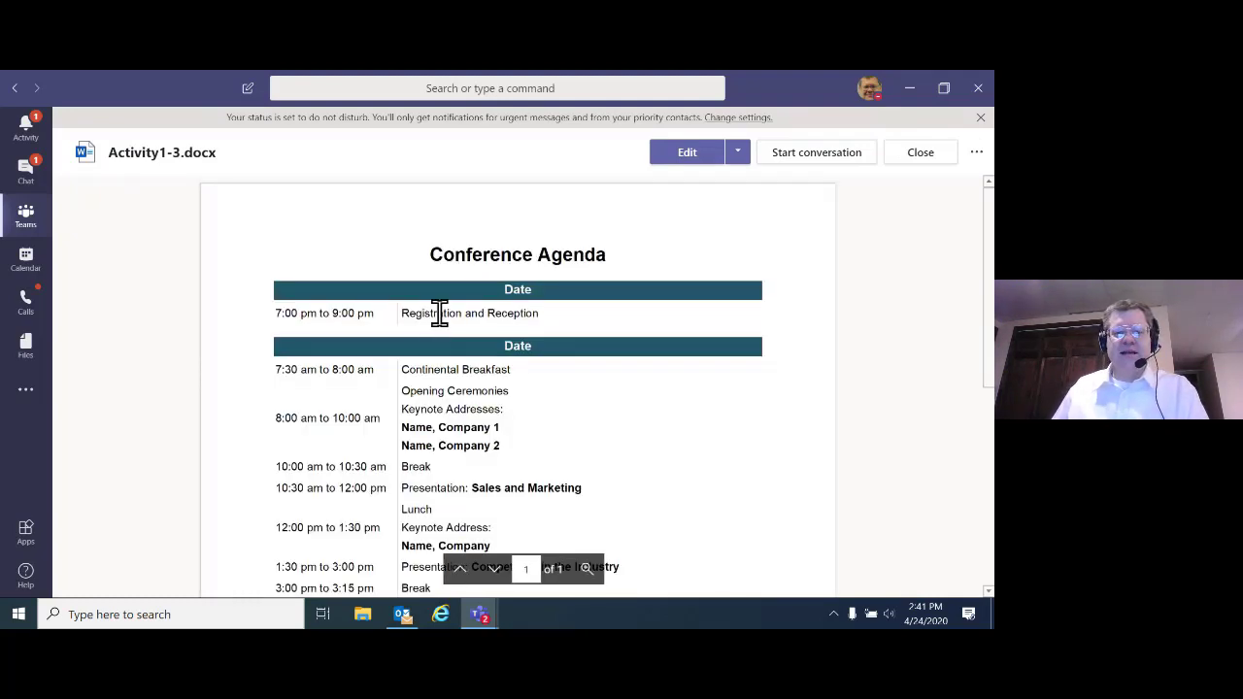
Step: Edit the agenda, replacing the first keynote 'Name, Company 1' with the presenter's name and GDOT
{"action": "left_click", "coordinate": [677, 164]}
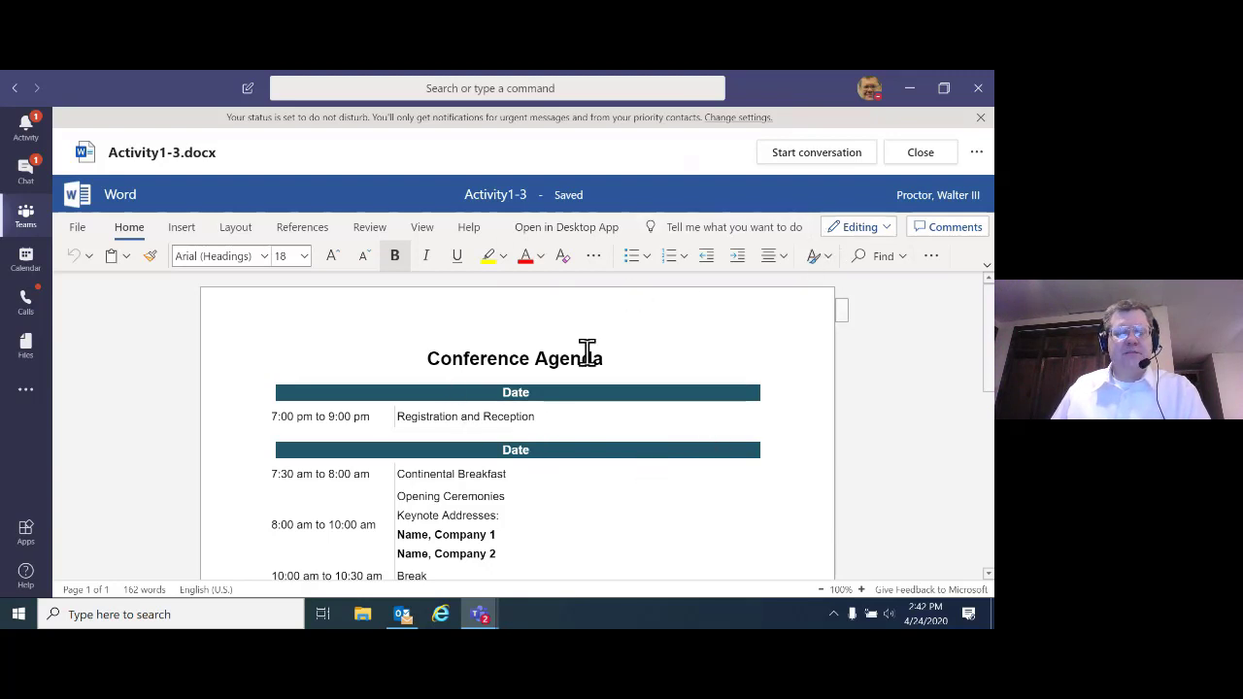
{"action": "left_click", "coordinate": [552, 417]}
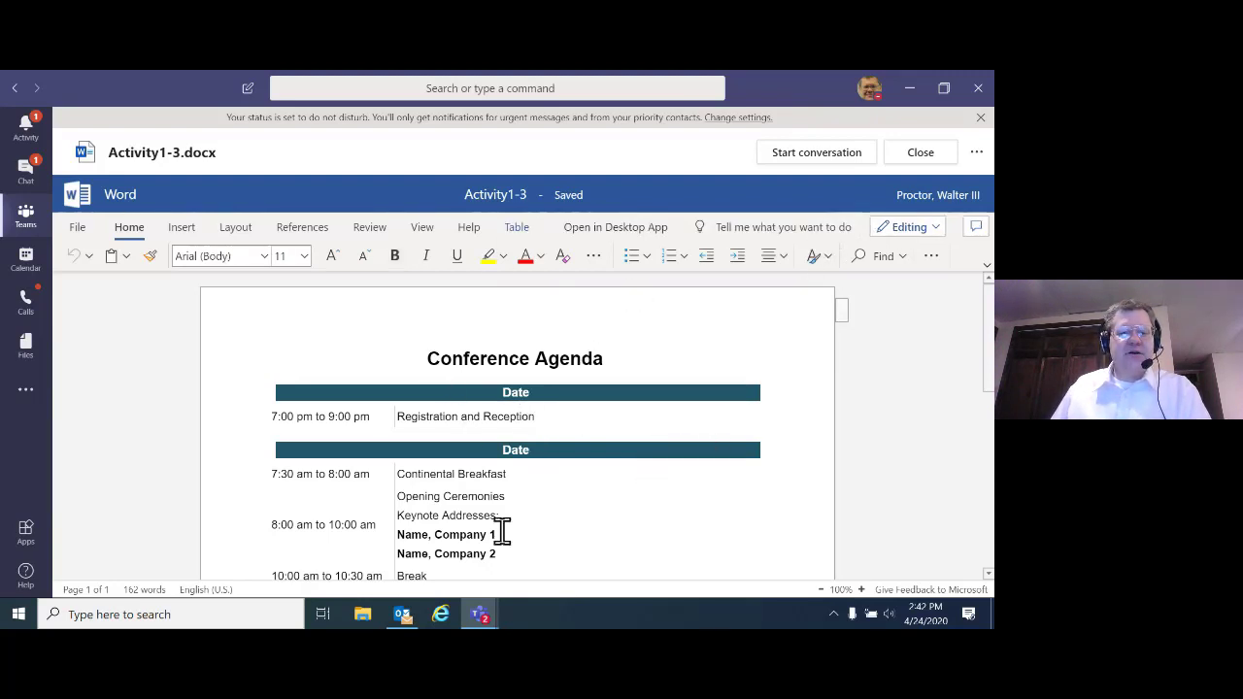
{"action": "left_click_drag", "start_coordinate": [501, 534], "coordinate": [402, 444]}
{"action": "scroll", "coordinate": [430, 534], "scroll_direction": "down", "scroll_amount": 3}
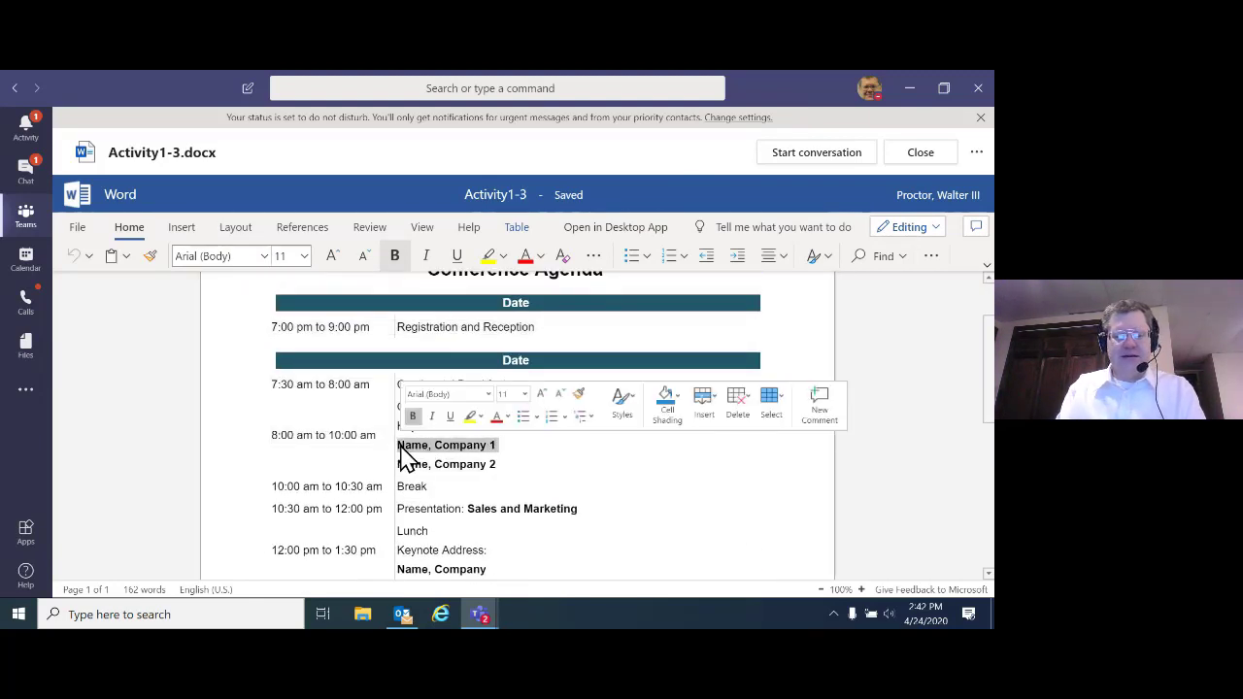
{"action": "type", "text": "Walter Proctor,"}
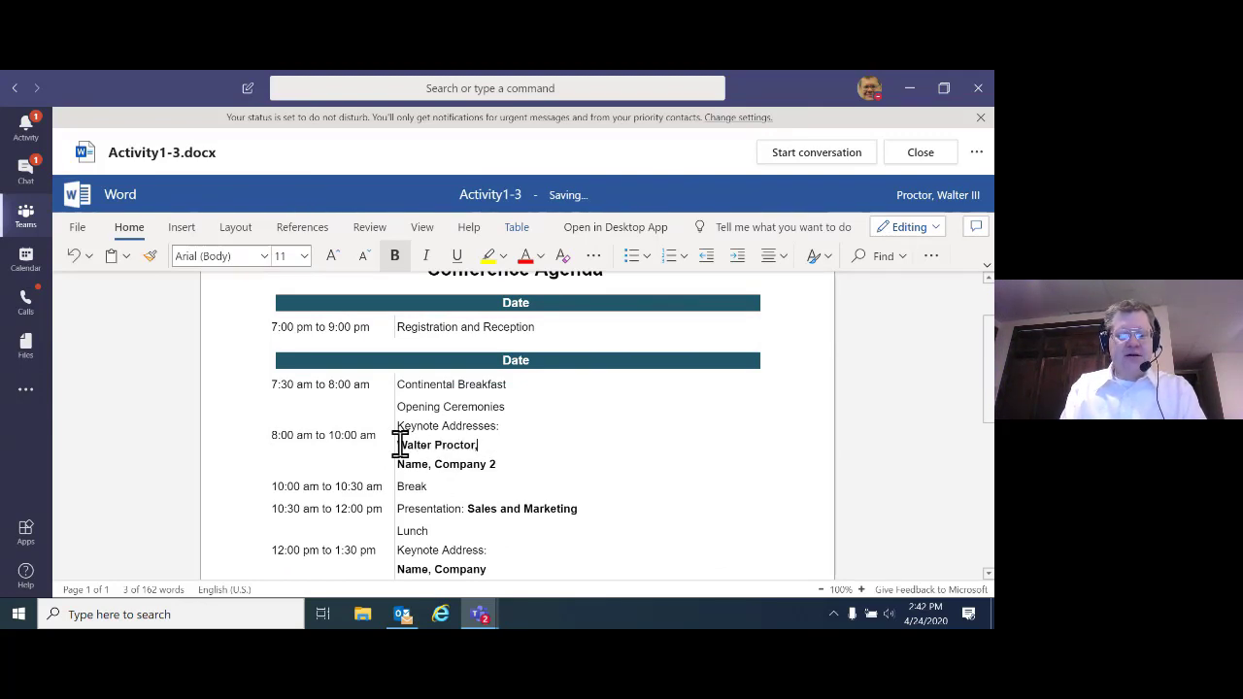
{"action": "type", "text": " GDOT"}
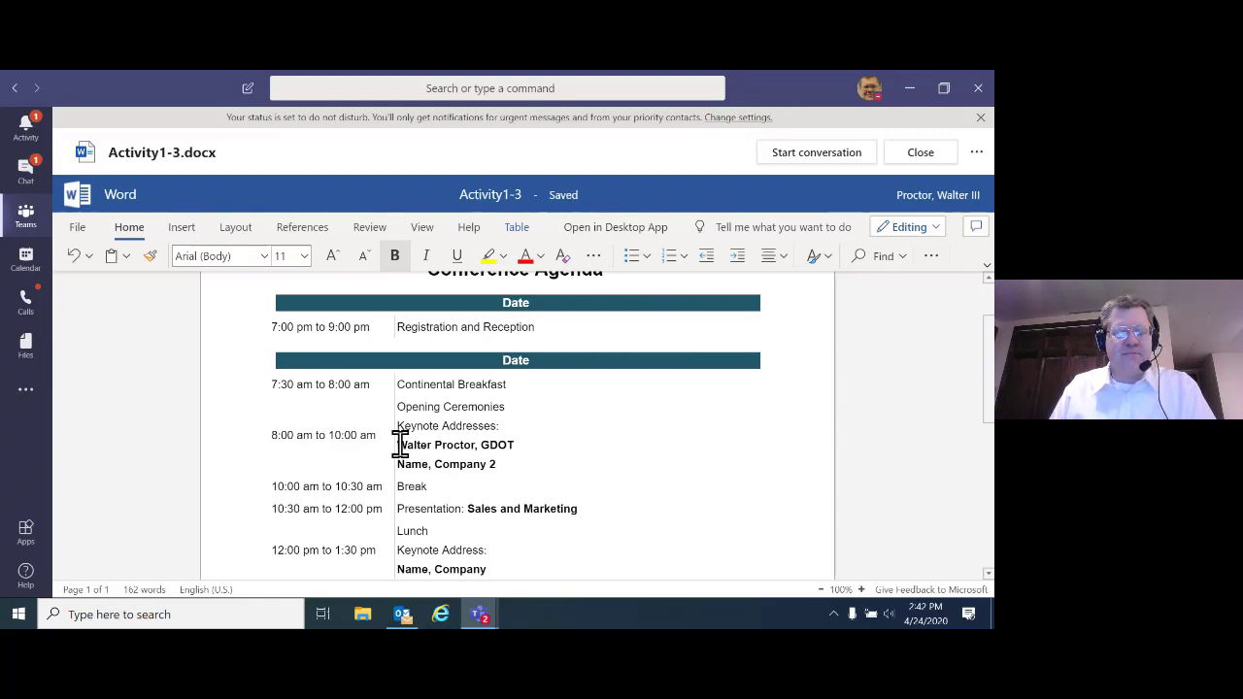
Step: Post 'Let's have a great conference!' beside the document, correcting 'LEt's' to 'Let's'
{"action": "left_click", "coordinate": [807, 165]}
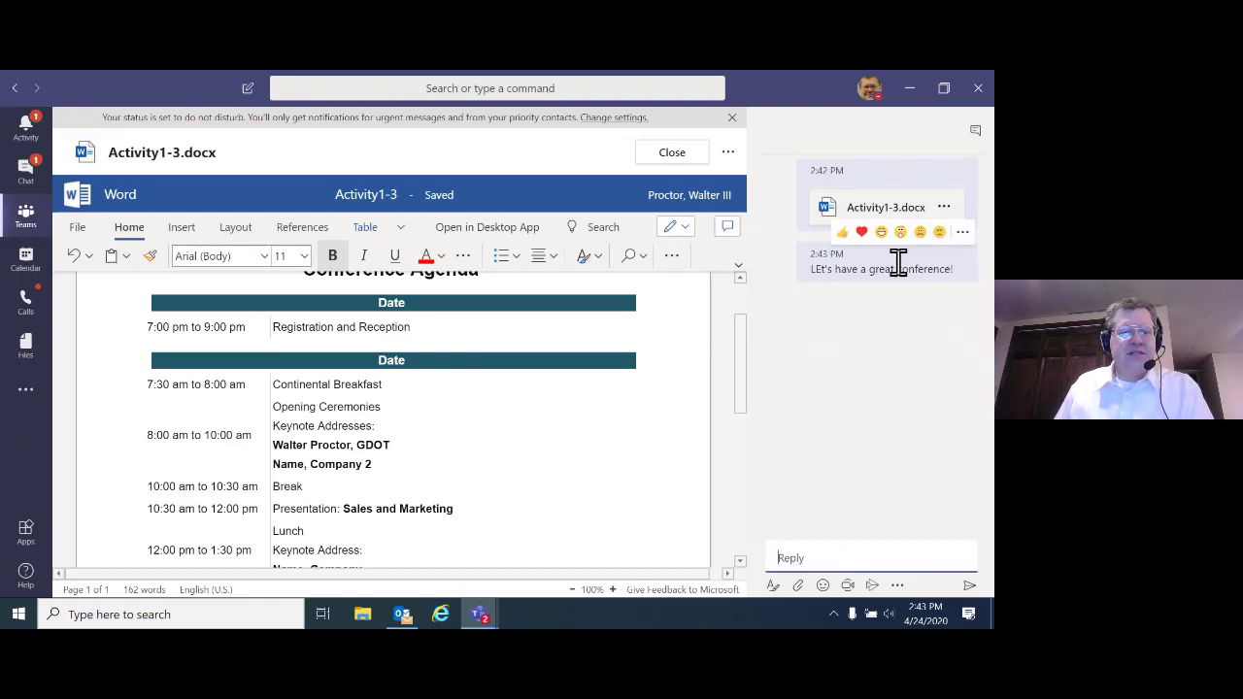
{"action": "left_click", "coordinate": [963, 232]}
{"action": "left_click", "coordinate": [850, 287]}
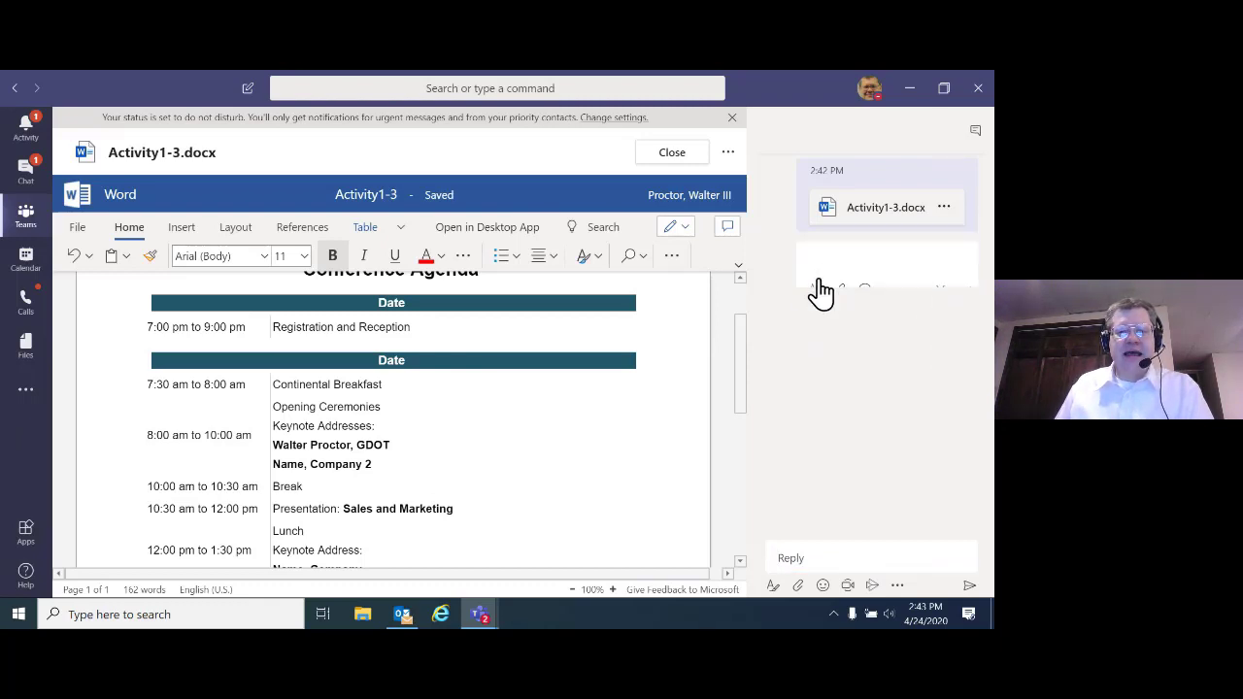
{"action": "left_click", "coordinate": [822, 263]}
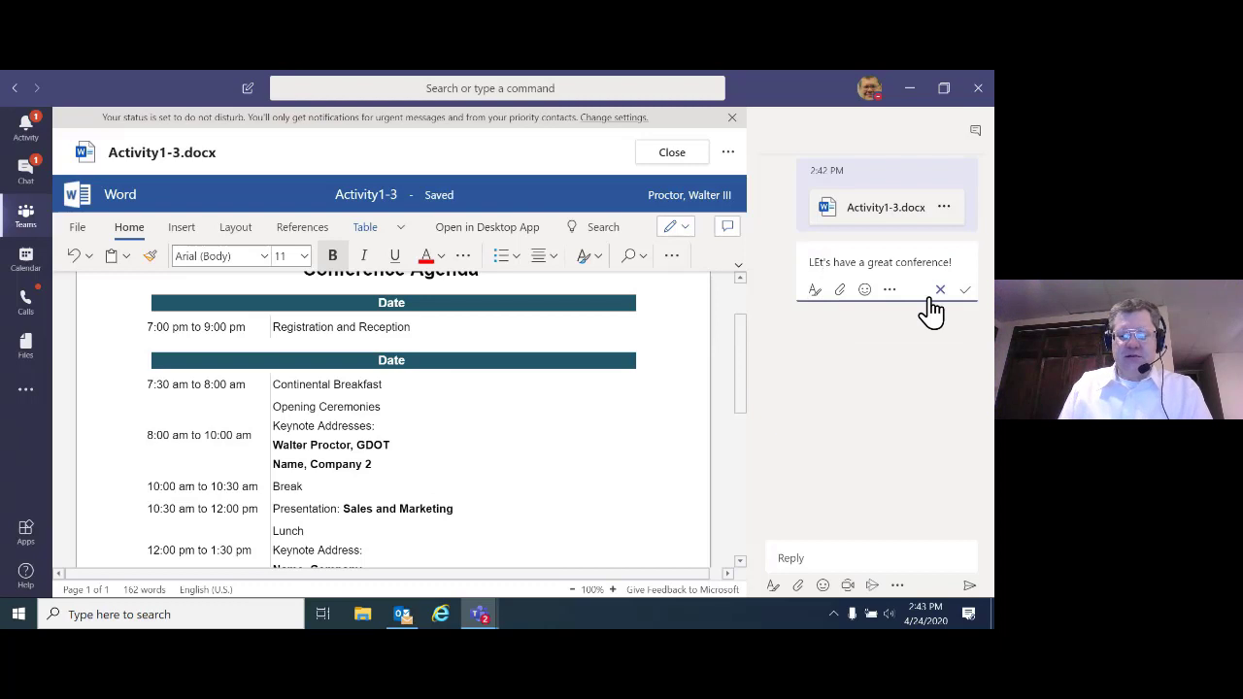
{"action": "key", "text": "BackSpace"}
{"action": "type", "text": "e"}
{"action": "key", "text": "Return"}
{"action": "scroll", "coordinate": [253, 364], "scroll_direction": "up", "scroll_amount": 2}
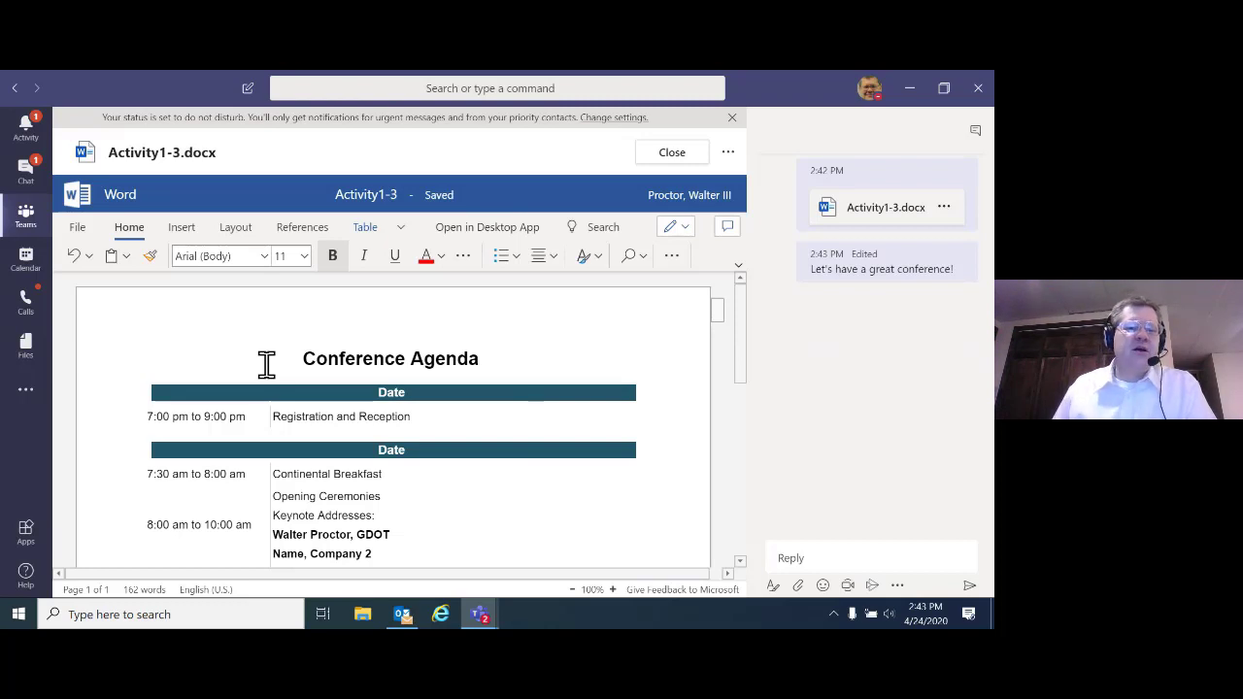
Step: View the document's recent-documents page, return to the document, and close Activity1-3.docx
{"action": "left_click", "coordinate": [86, 230]}
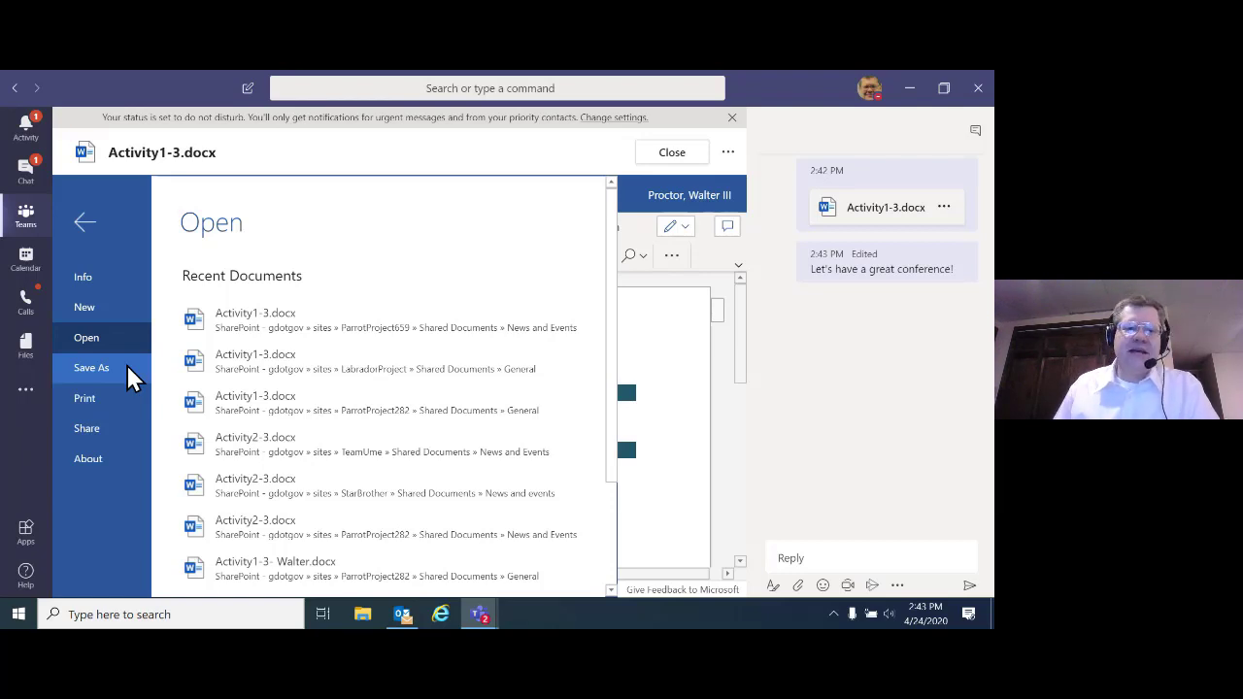
{"action": "left_click", "coordinate": [87, 224]}
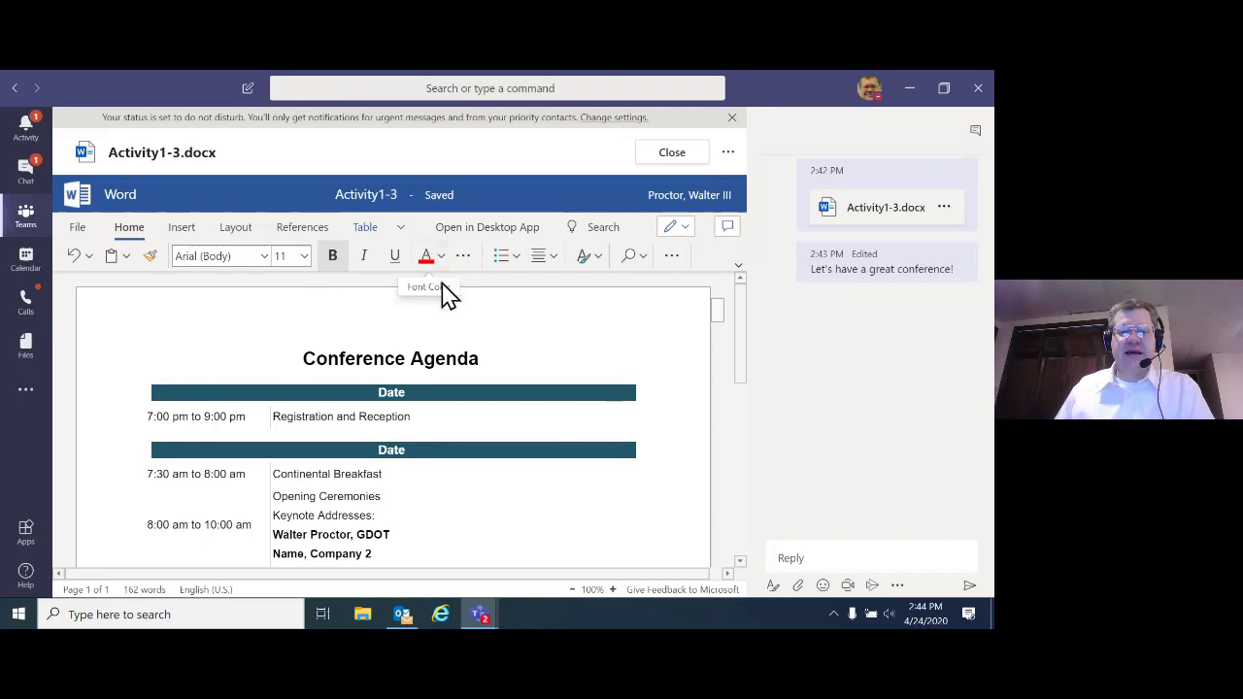
{"action": "left_click", "coordinate": [693, 156]}
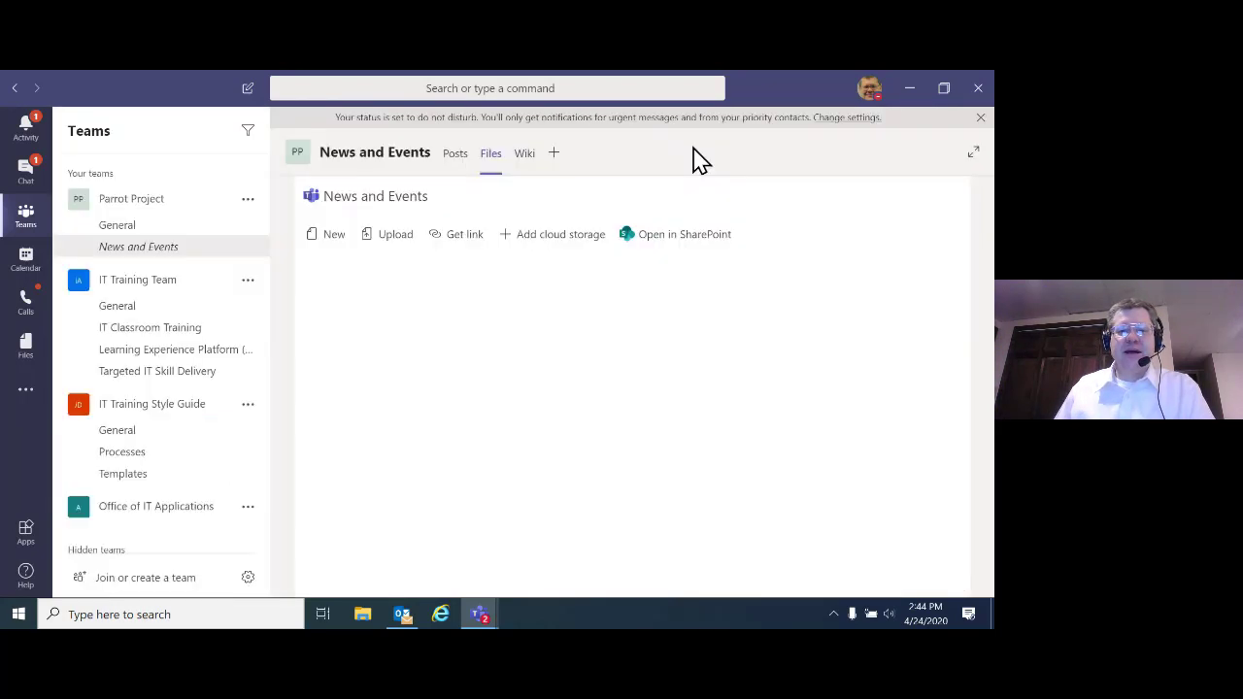
Step: Select MSTeams_interface.pdf, check the New item list without creating anything, then view the channel's Wiki page
{"action": "mouse_move", "coordinate": [786, 322]}
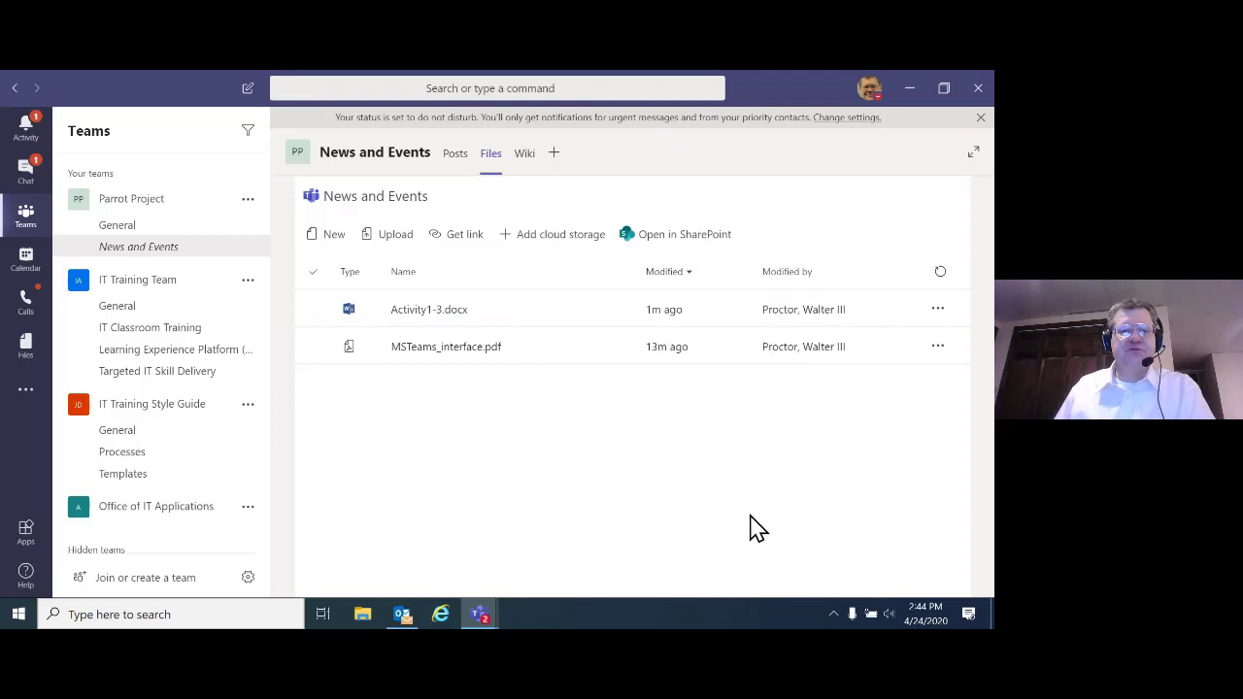
{"action": "left_click", "coordinate": [492, 335]}
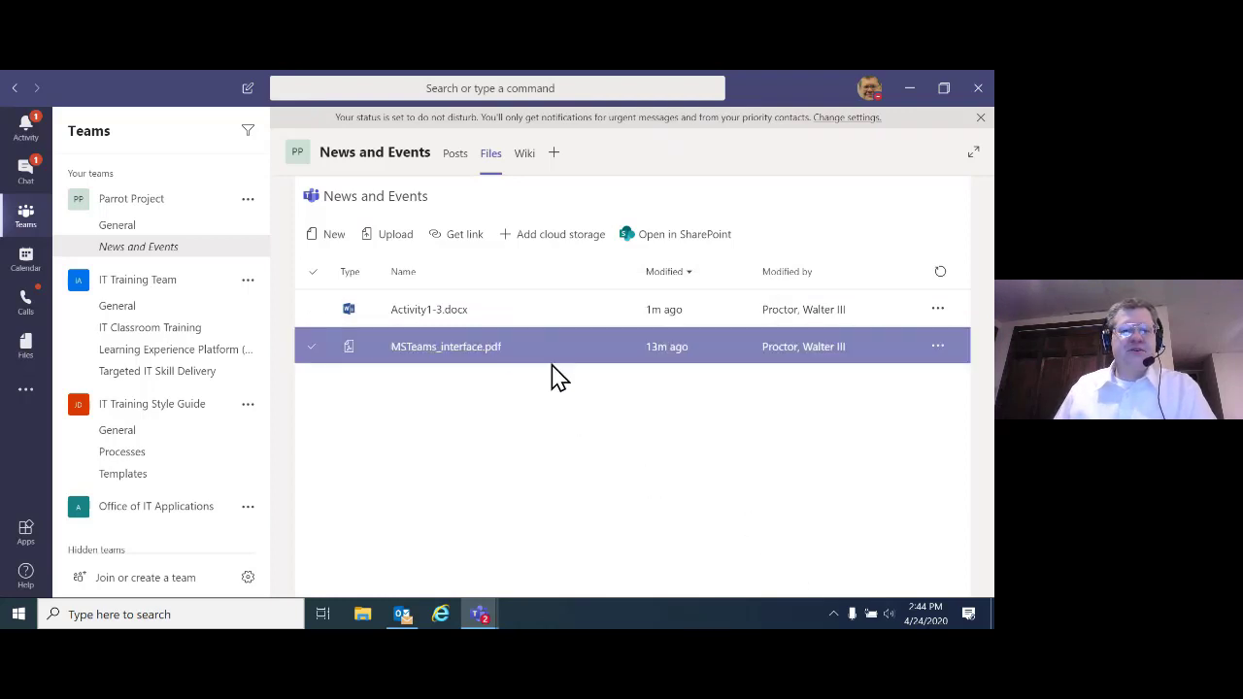
{"action": "left_click", "coordinate": [328, 236]}
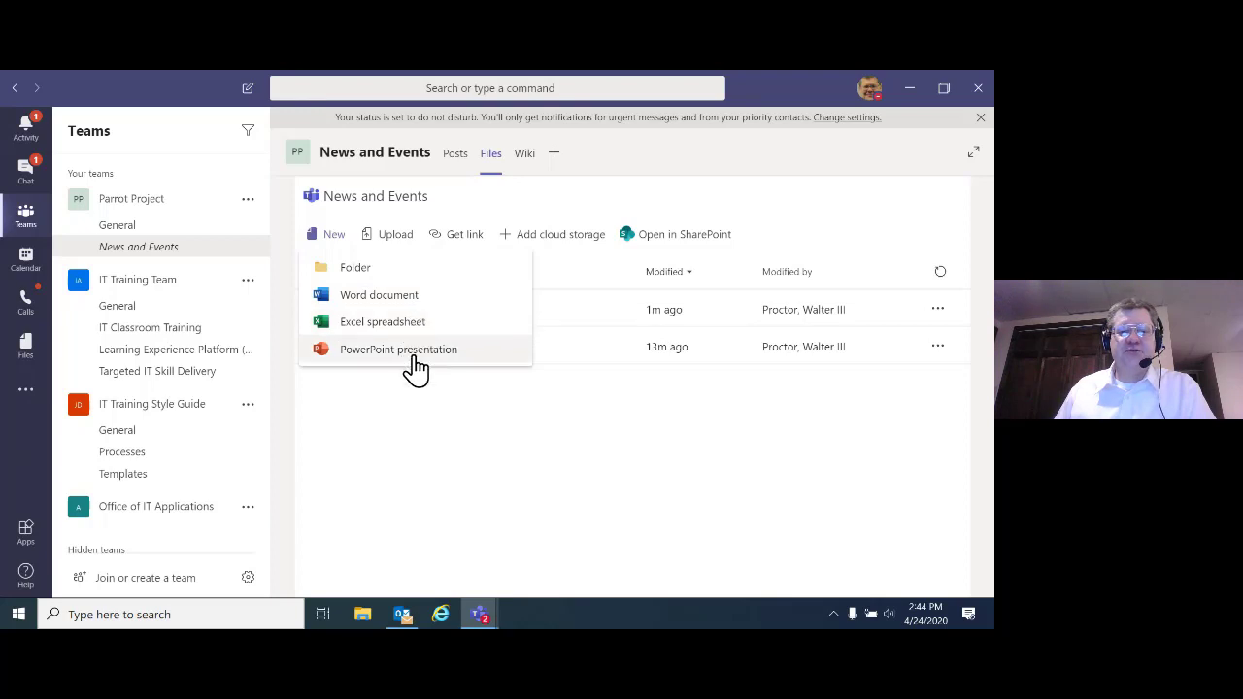
{"action": "left_click", "coordinate": [486, 439]}
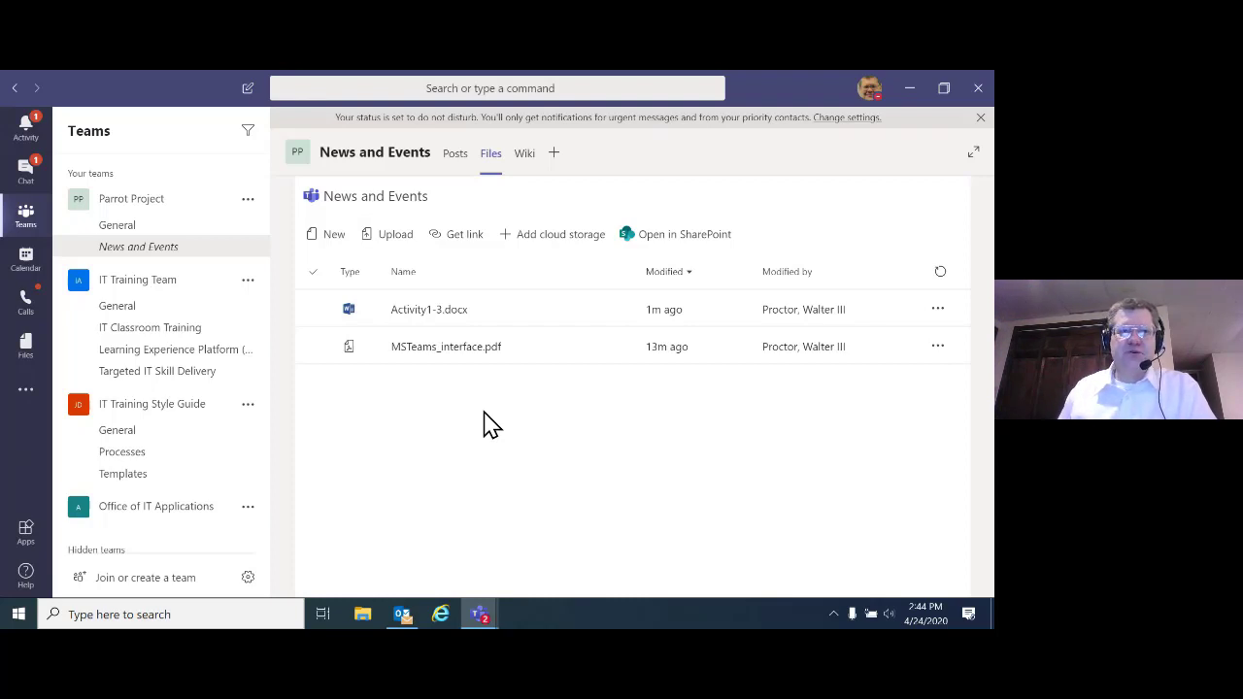
{"action": "left_click", "coordinate": [527, 161]}
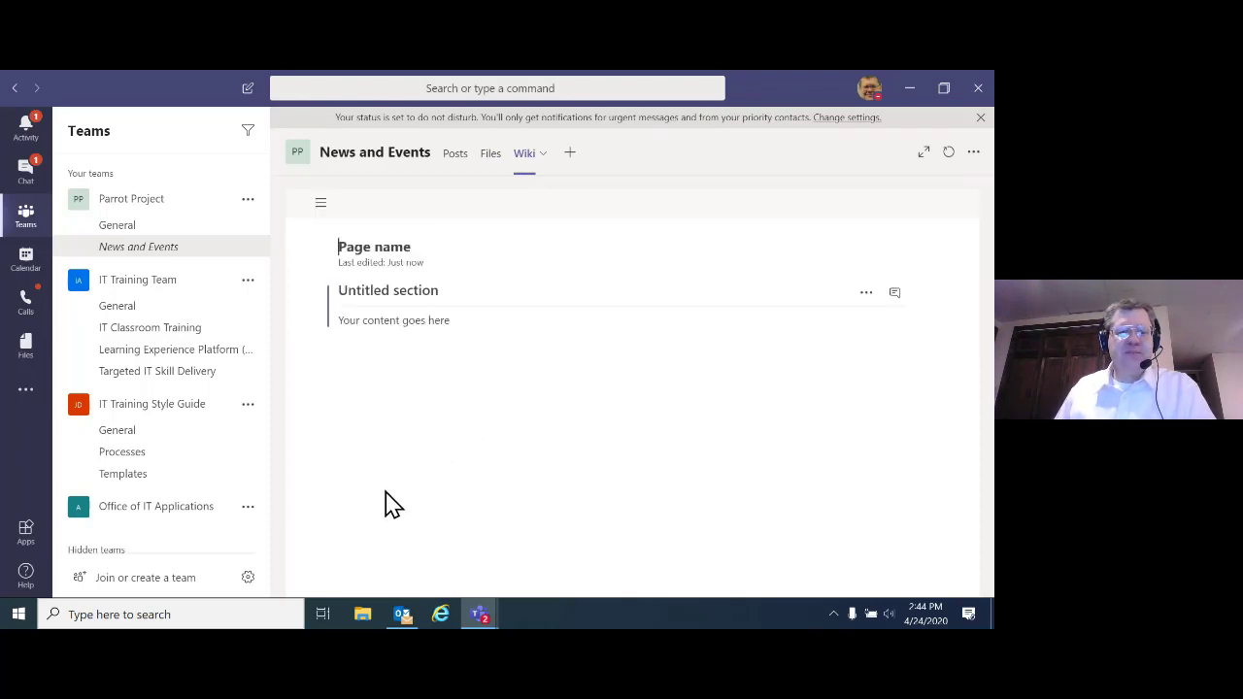
Step: Look over the wiki tab's options, then move on to the News and Events file list
{"action": "left_click", "coordinate": [531, 165]}
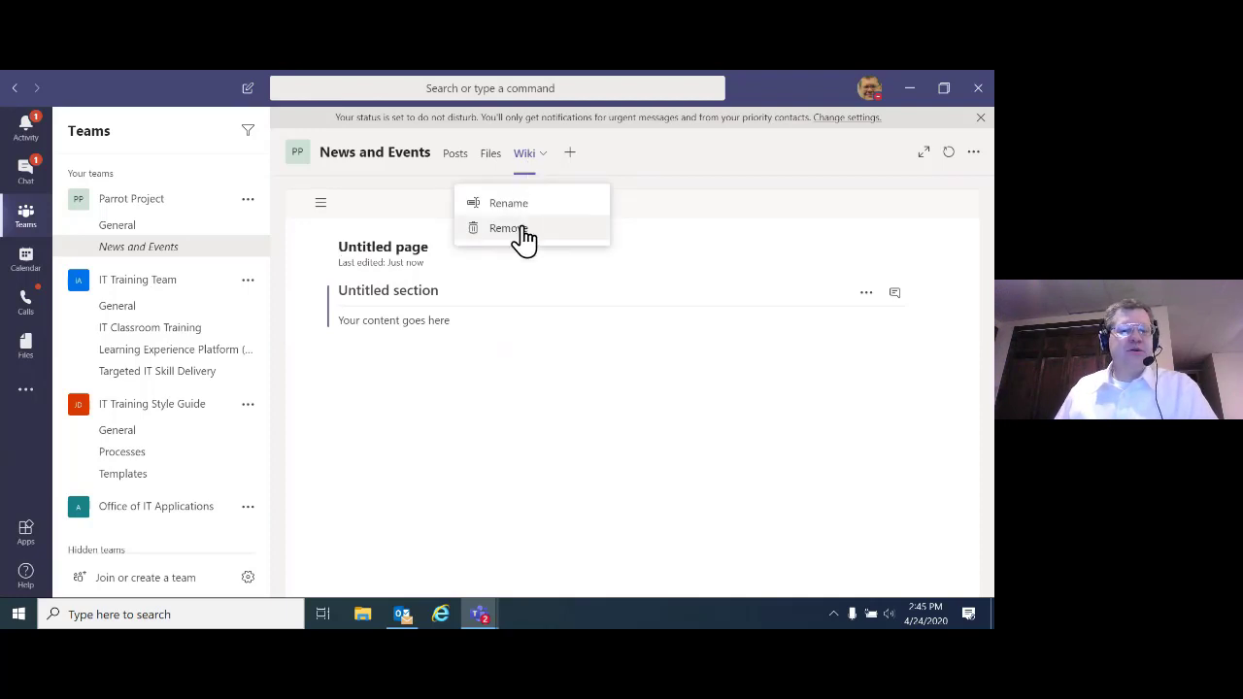
{"action": "left_click", "coordinate": [464, 160]}
{"action": "left_click", "coordinate": [486, 161]}
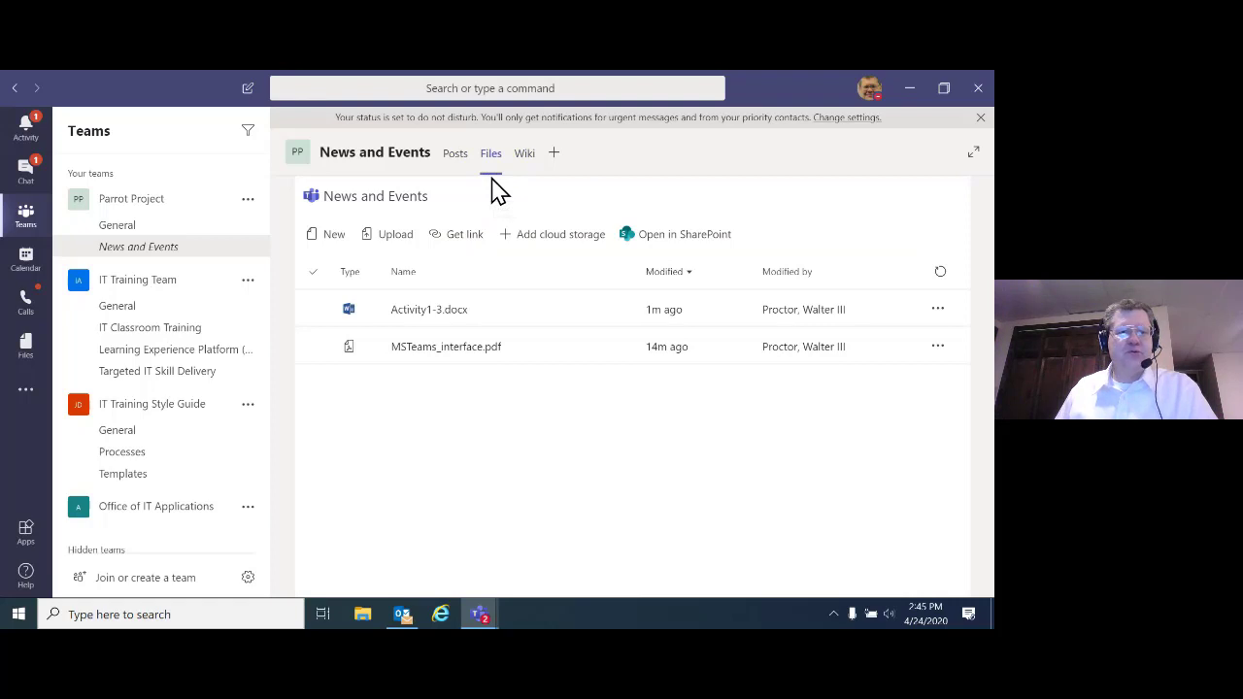
Step: Add a Word tab to News and Events displaying Activity1-3.docx
{"action": "left_click", "coordinate": [555, 153]}
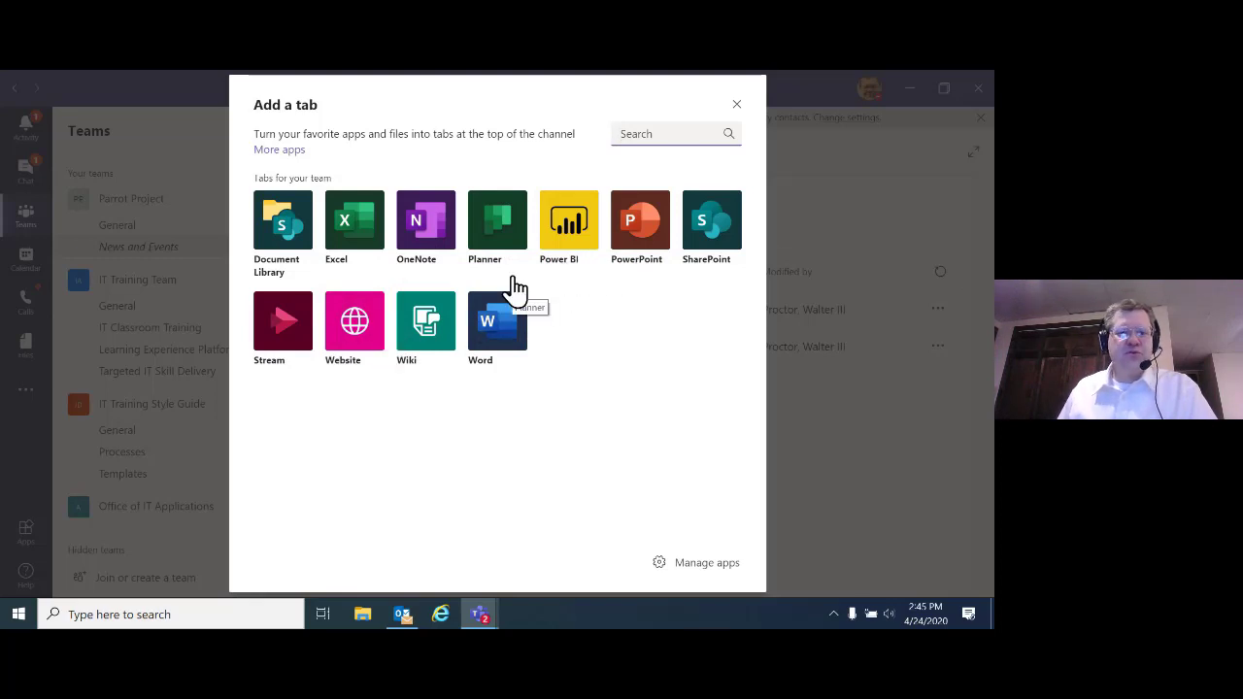
{"action": "left_click", "coordinate": [498, 340]}
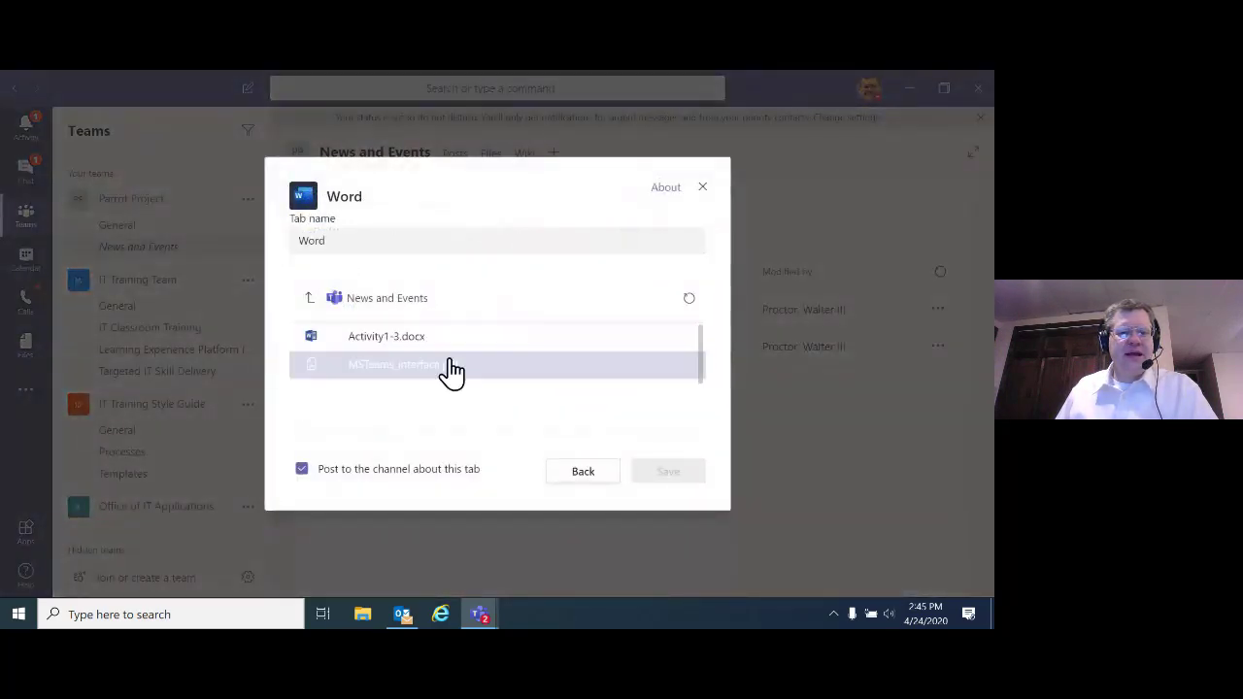
{"action": "left_click", "coordinate": [395, 342]}
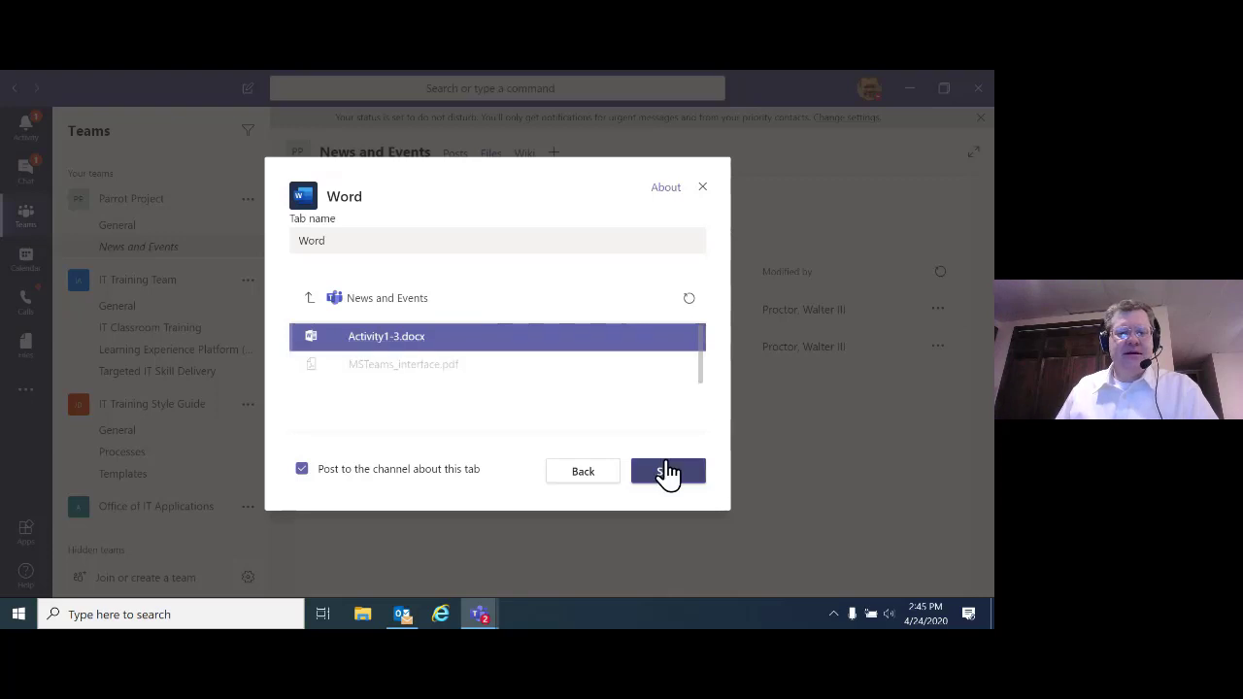
{"action": "left_click", "coordinate": [668, 472]}
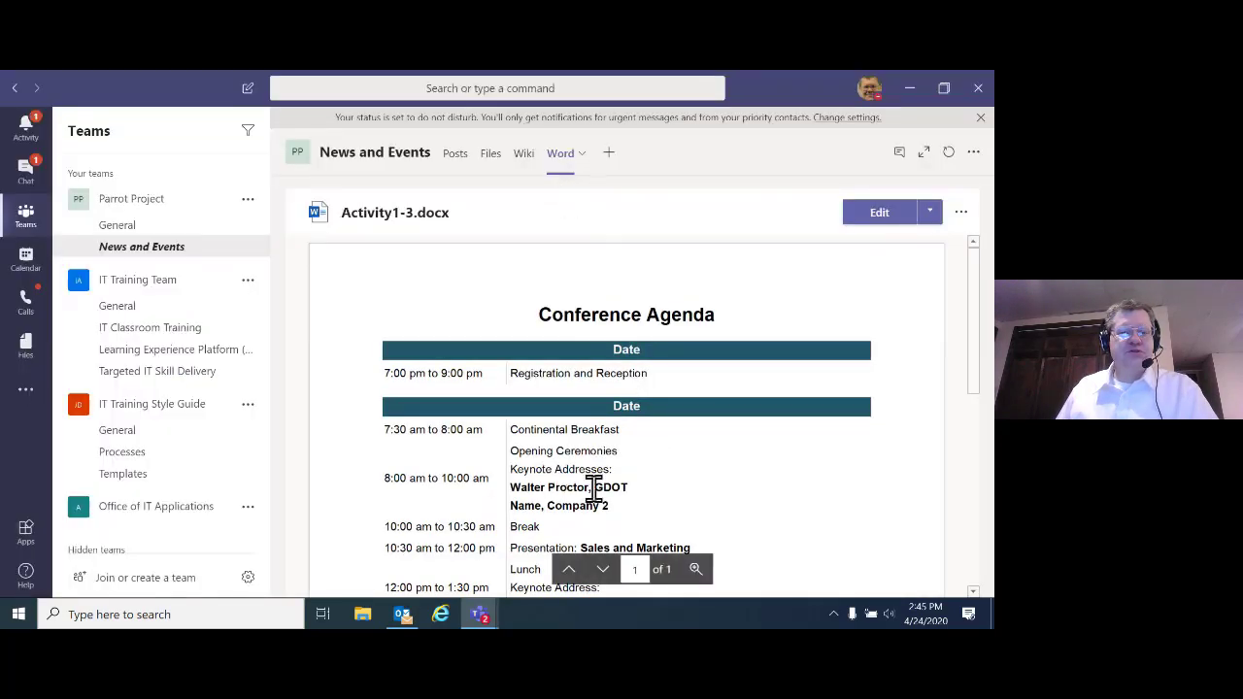
Step: Rename the Word tab to 'Agenda'
{"action": "left_click", "coordinate": [564, 155]}
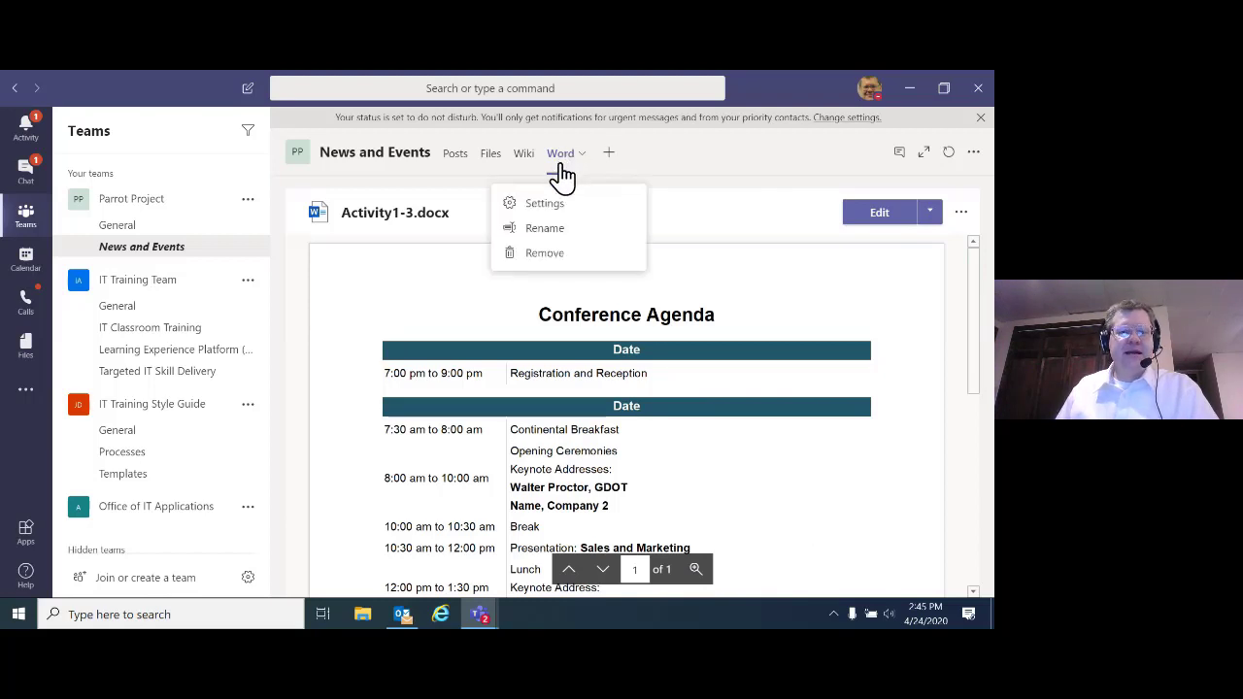
{"action": "left_click", "coordinate": [569, 233]}
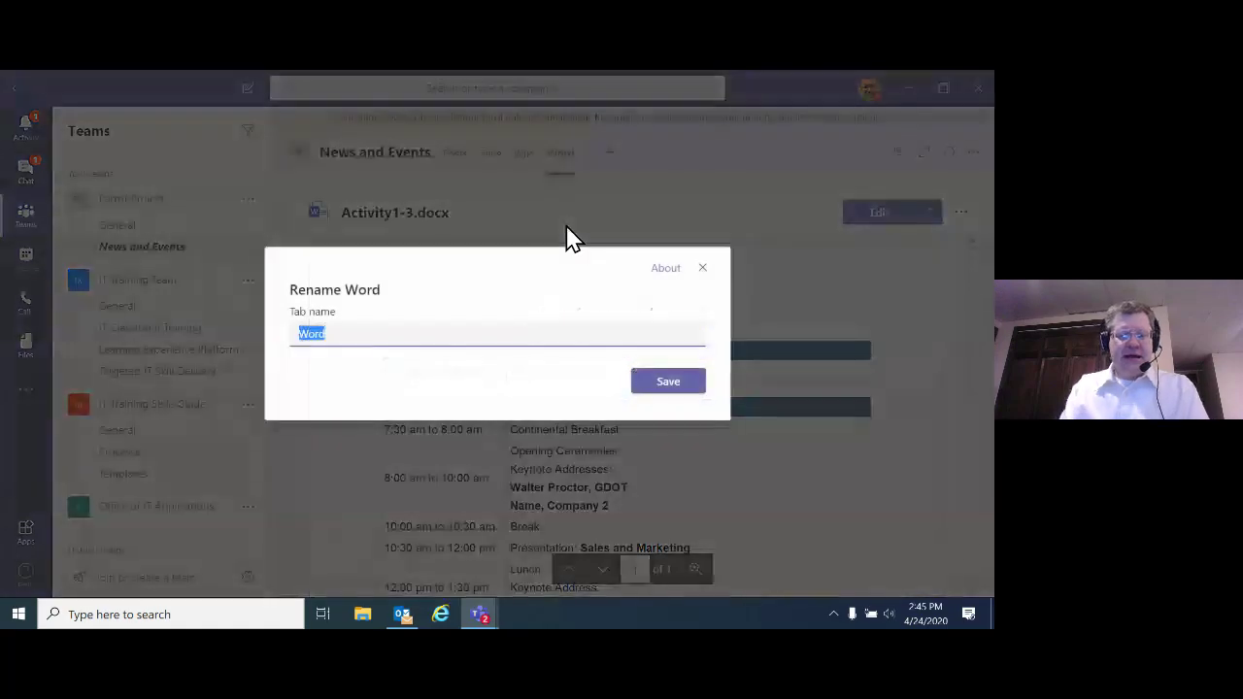
{"action": "type", "text": "Agend"}
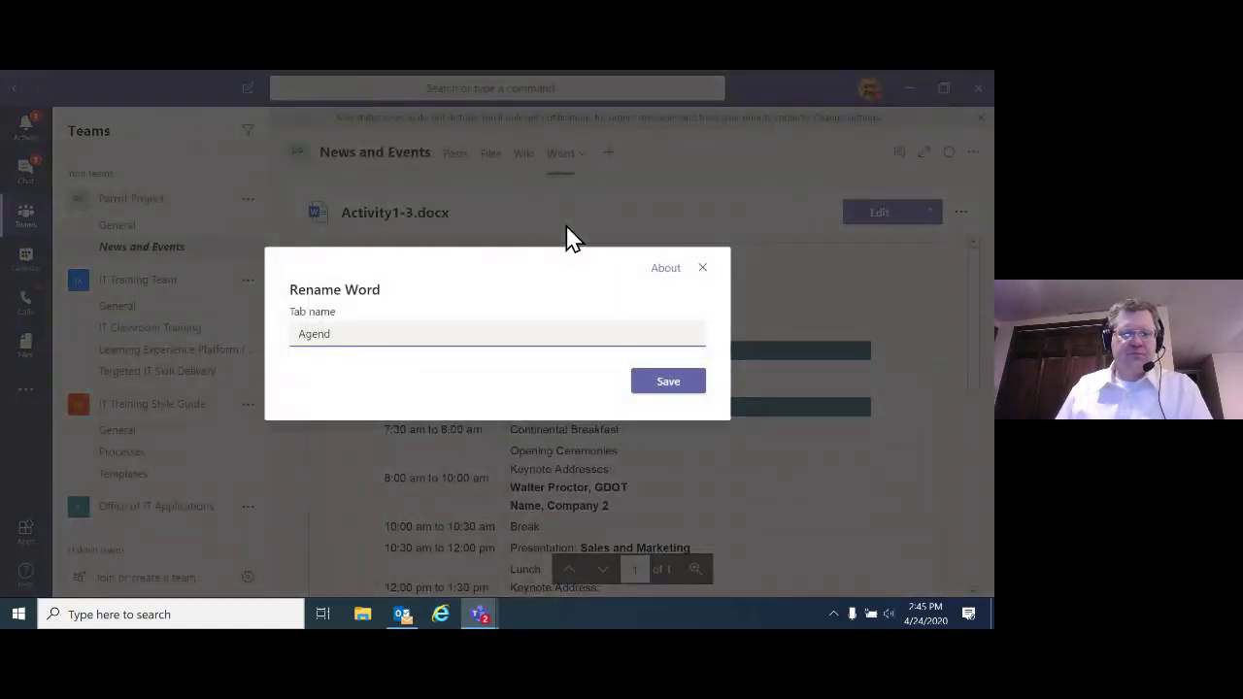
{"action": "type", "text": "a"}
{"action": "left_click", "coordinate": [666, 384]}
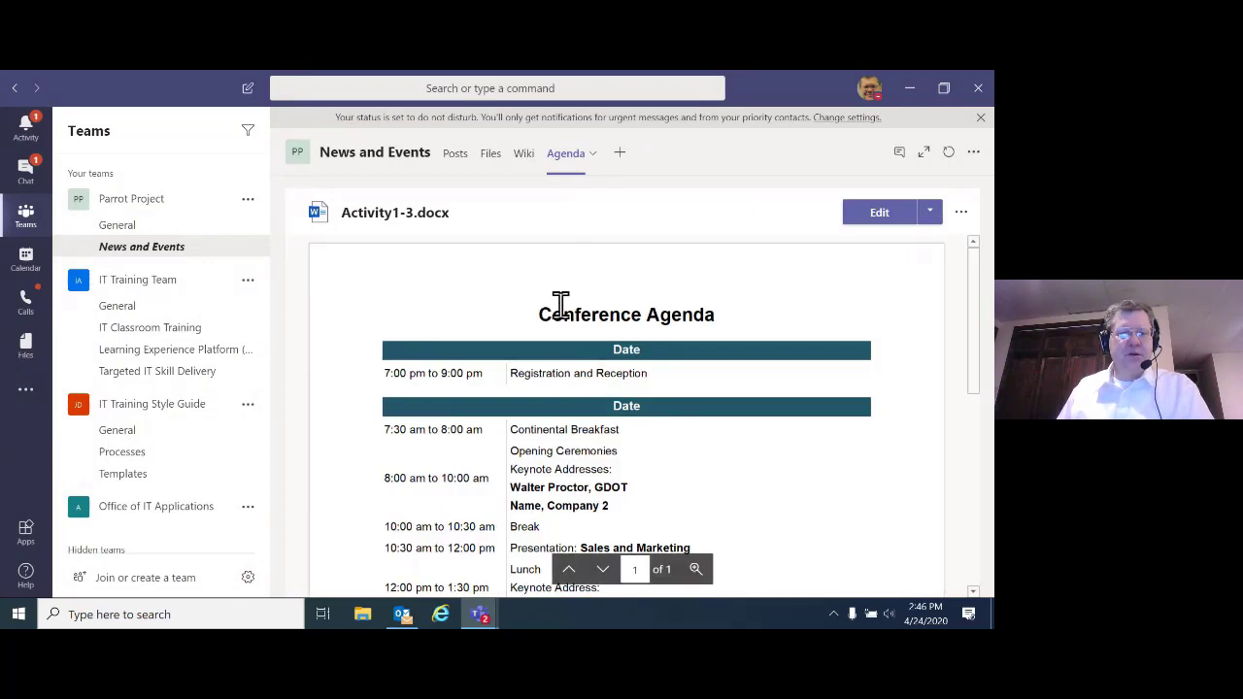
Step: Check the Agenda tab's conversation and Posts, then reopen the tab from its announcement post
{"action": "left_click", "coordinate": [900, 155]}
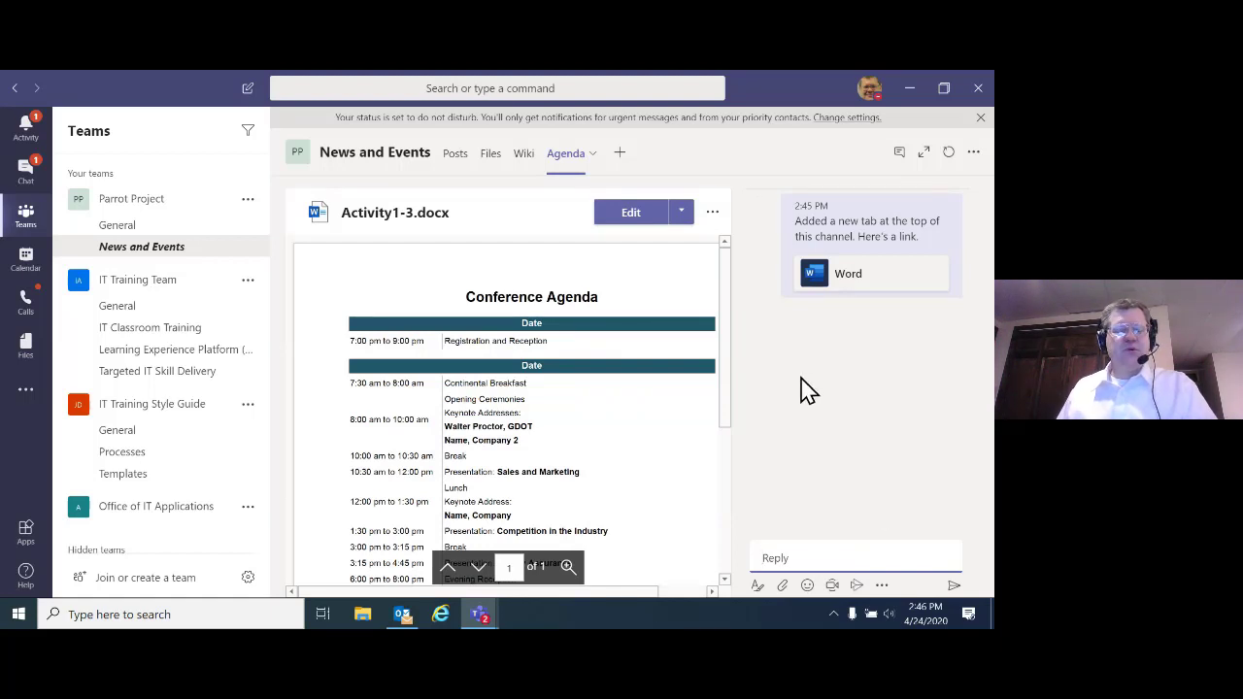
{"action": "left_click", "coordinate": [900, 153]}
{"action": "left_click", "coordinate": [454, 156]}
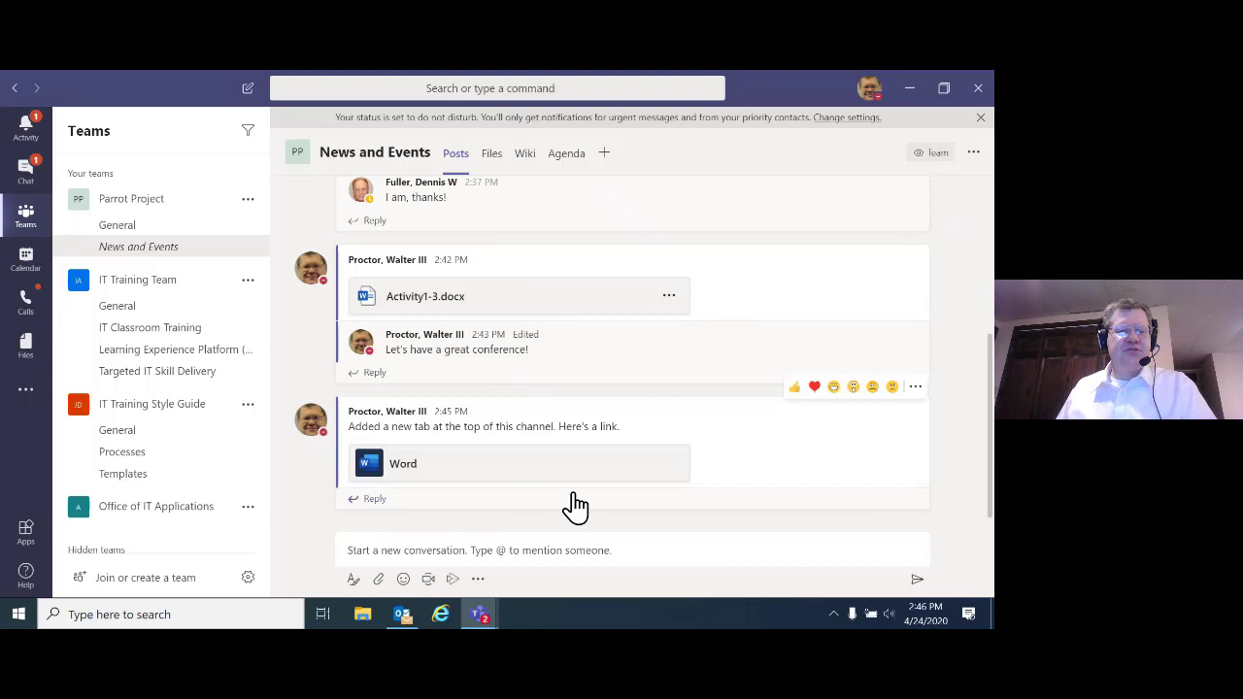
{"action": "left_click", "coordinate": [399, 471]}
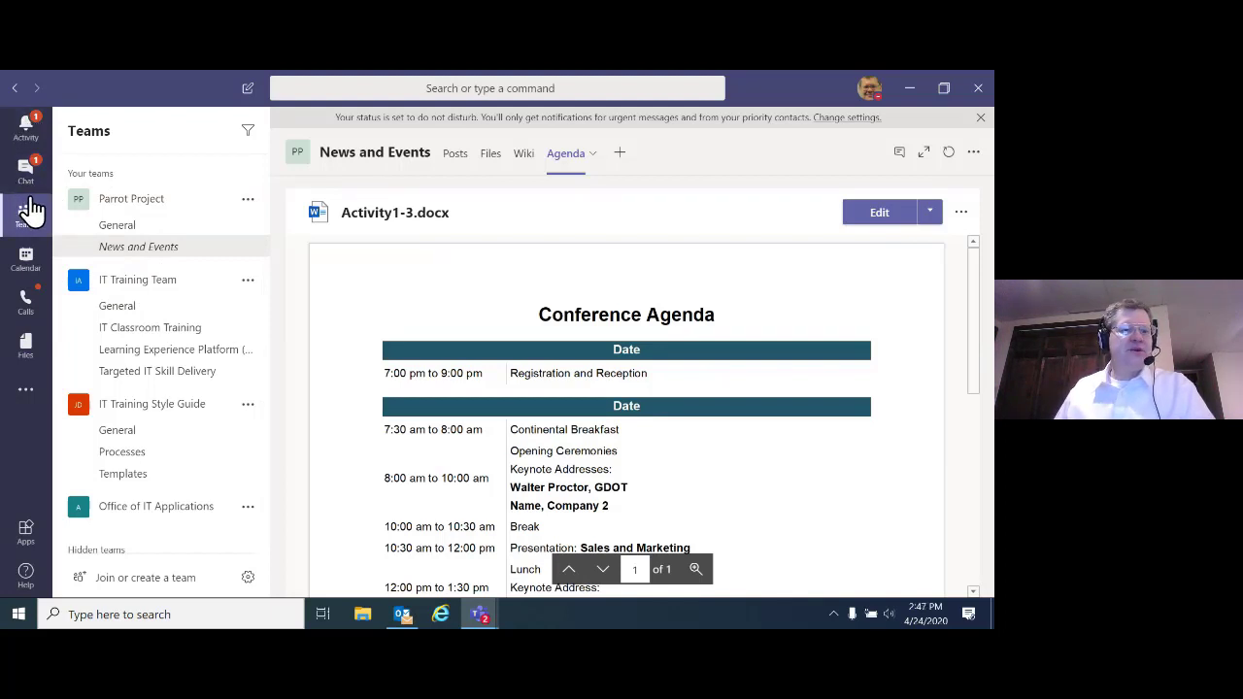
Step: View the Activity feed and its Feed view choices, leaving them unchanged
{"action": "left_click", "coordinate": [39, 142]}
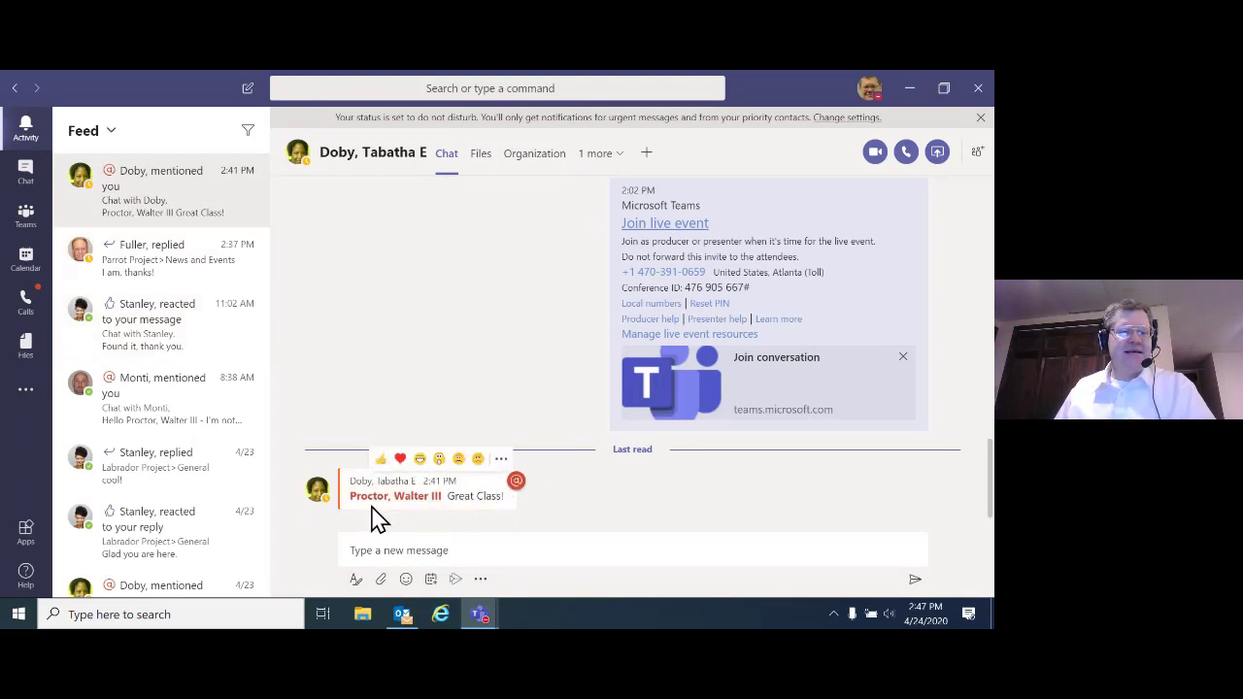
{"action": "mouse_move", "coordinate": [427, 501]}
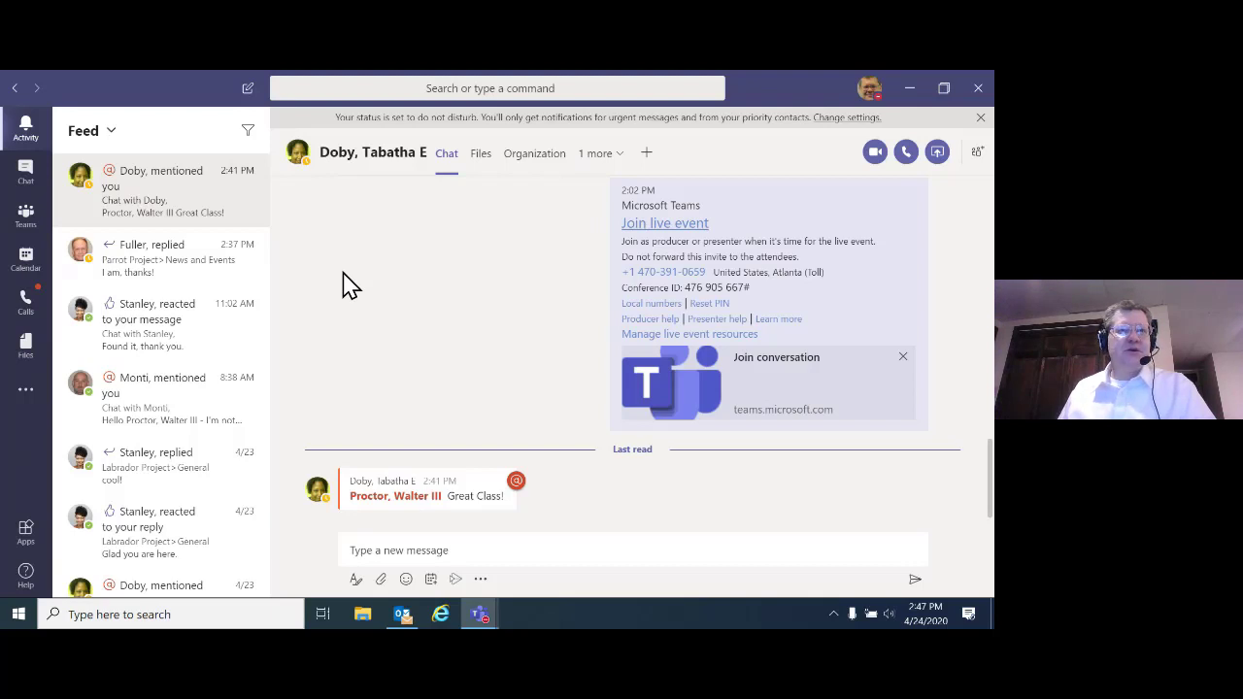
{"action": "left_click", "coordinate": [107, 132]}
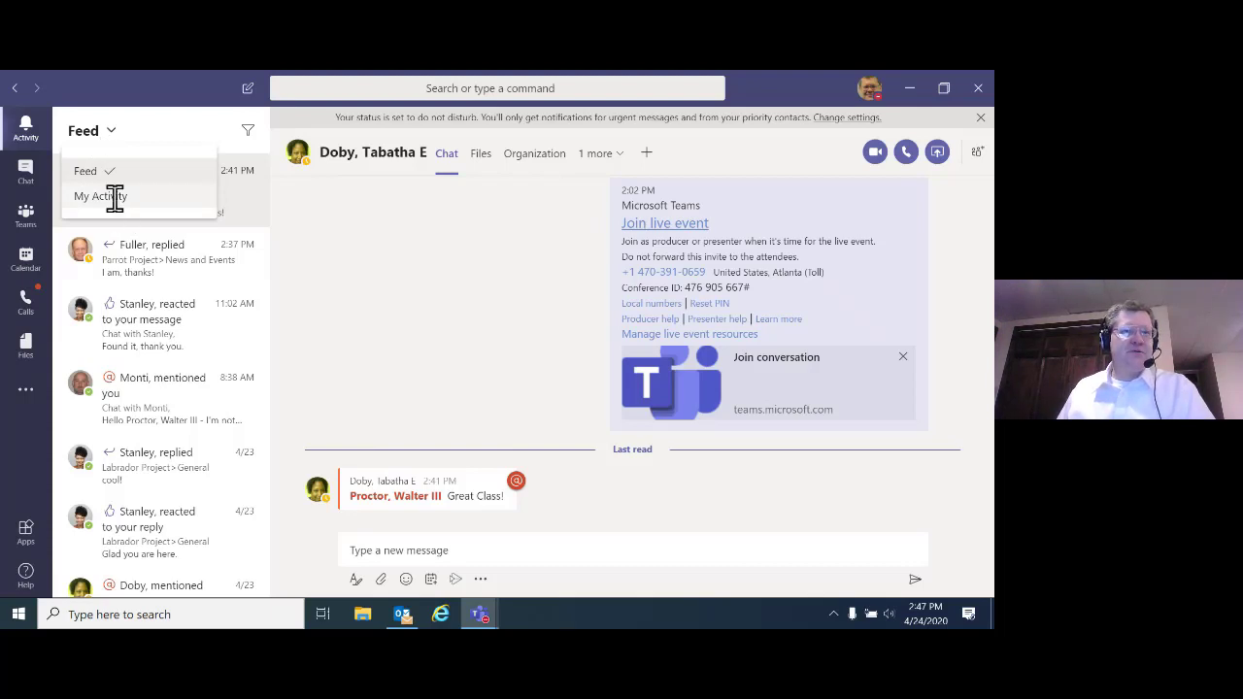
{"action": "left_click", "coordinate": [42, 219]}
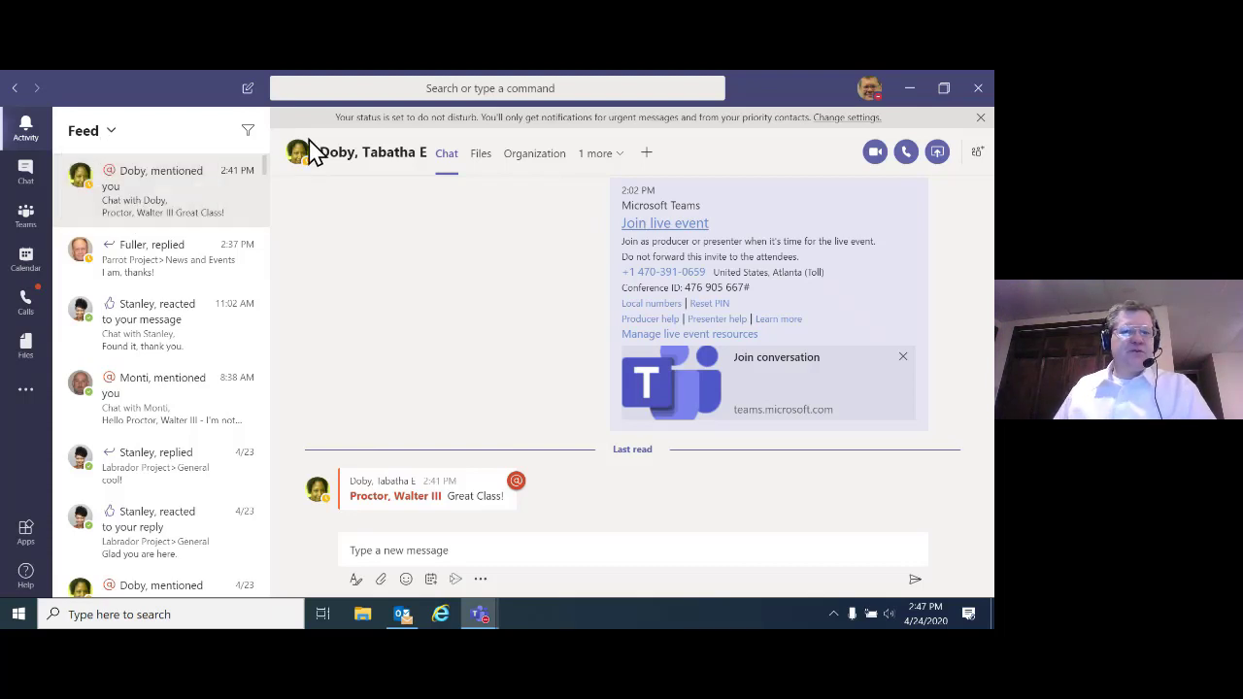
Step: Search for 'parro' and open the Parrot Project team from the suggestions
{"action": "left_click", "coordinate": [328, 87]}
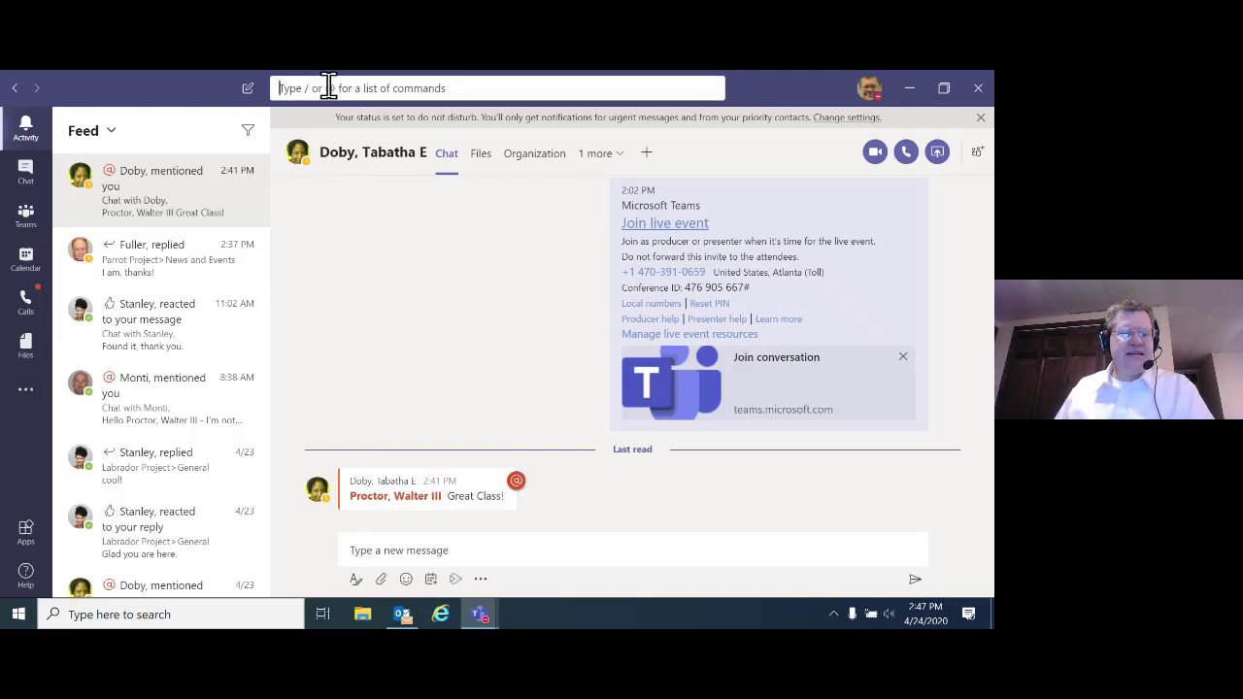
{"action": "type", "text": "parro"}
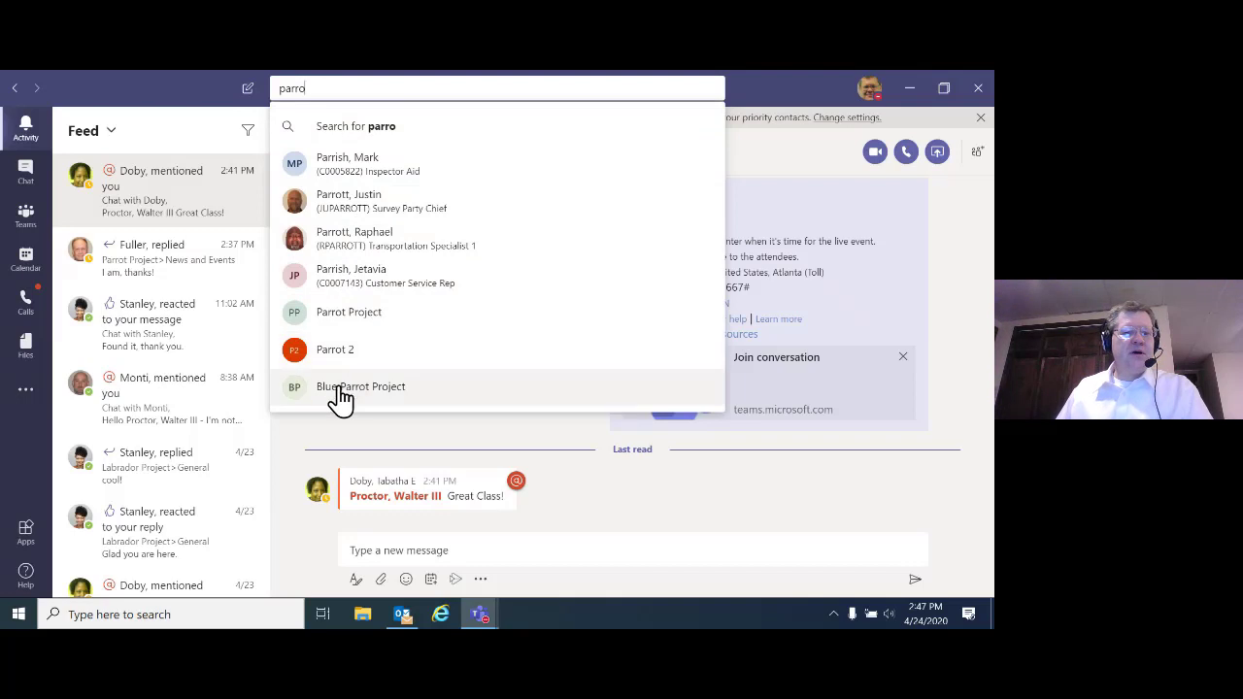
{"action": "left_click", "coordinate": [377, 324]}
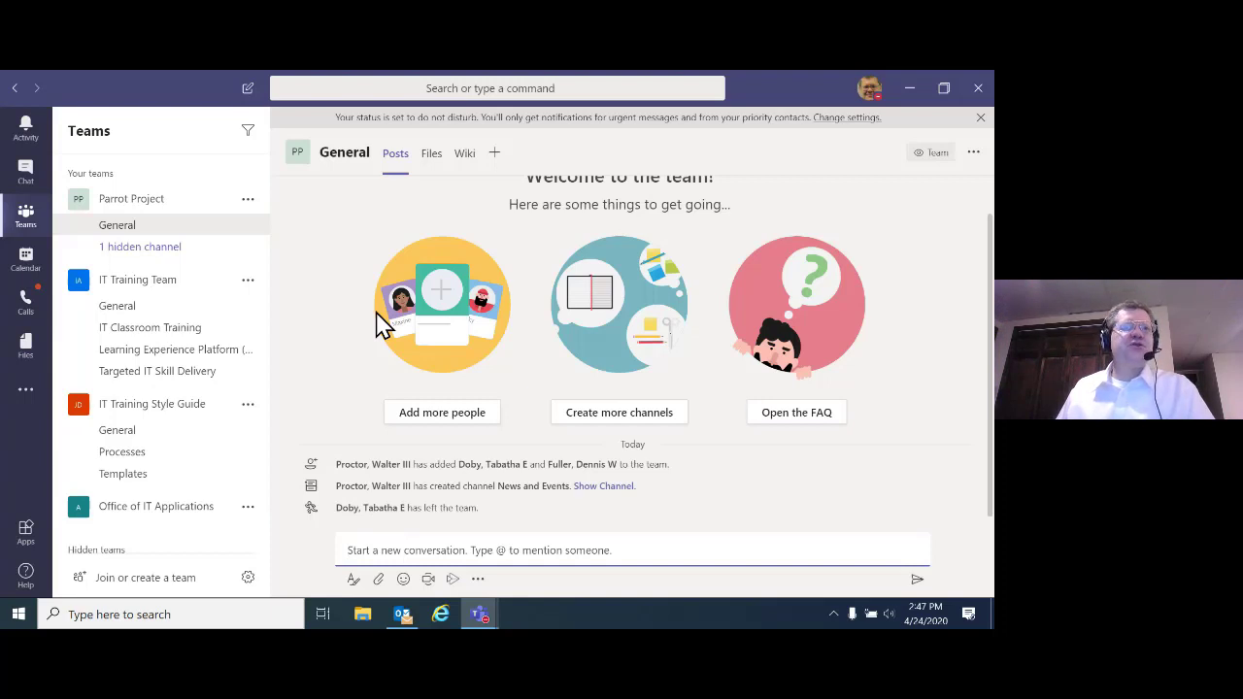
Step: Toggle the teams and channels filter off again, then go to Chat's most recent one-on-one conversation
{"action": "left_click", "coordinate": [248, 131]}
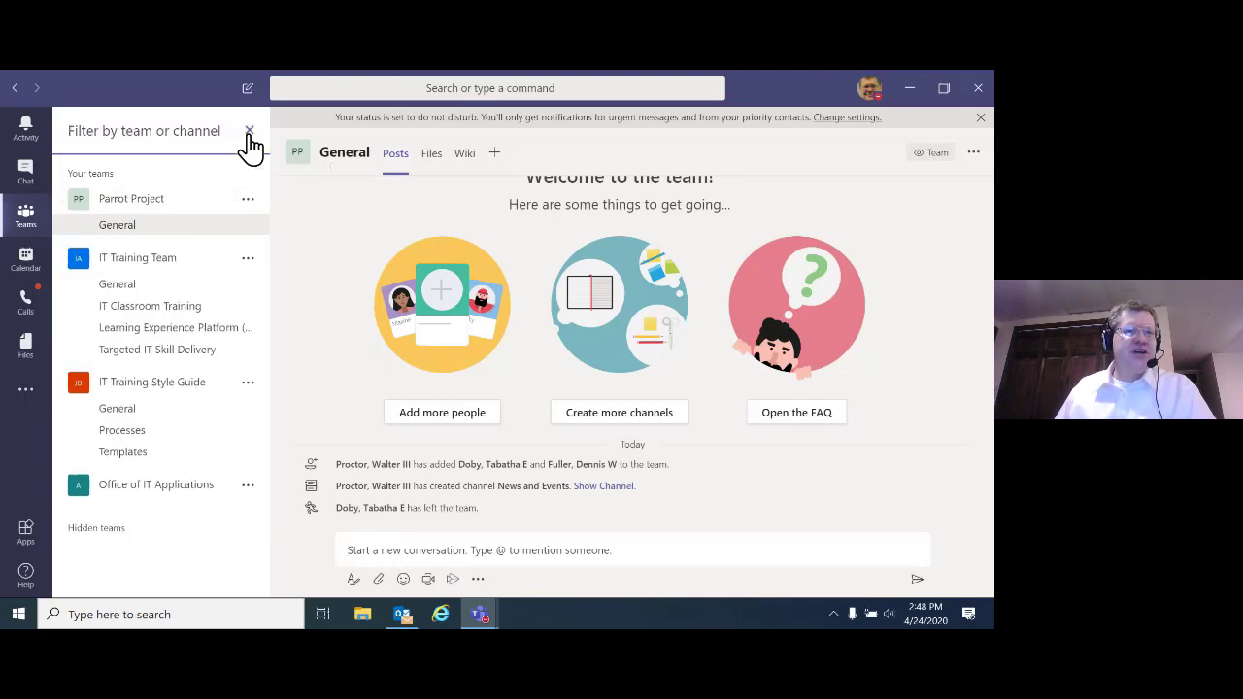
{"action": "left_click", "coordinate": [248, 130]}
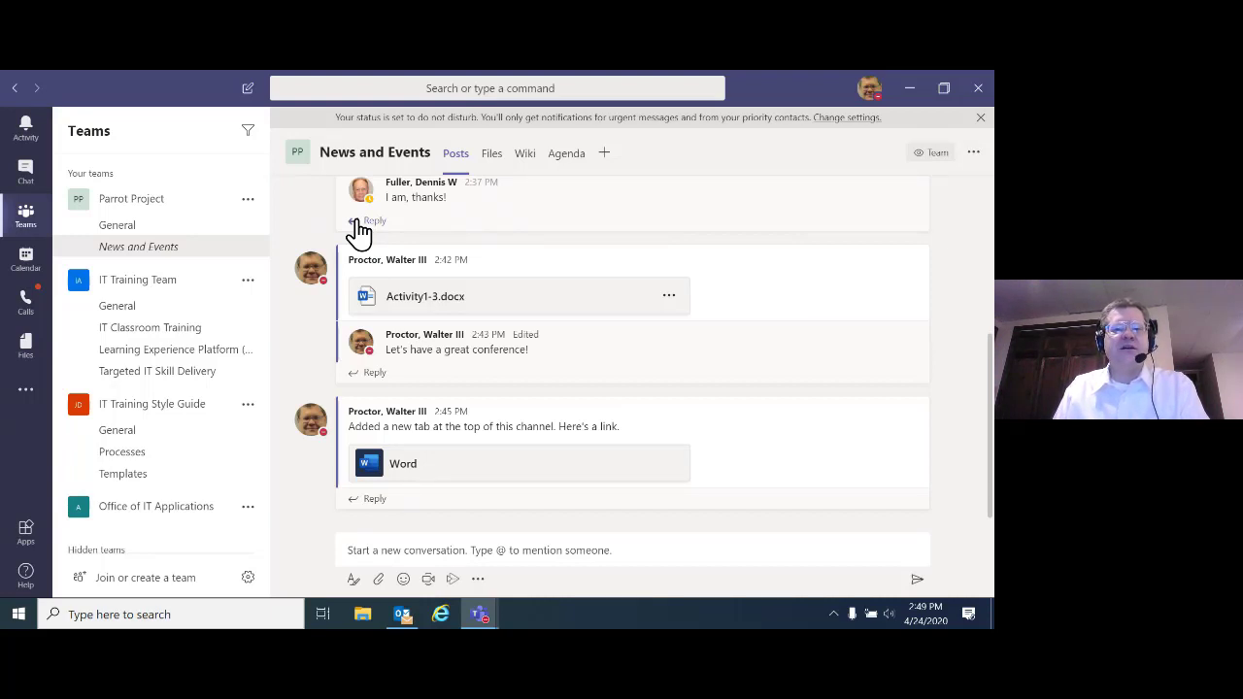
{"action": "left_click", "coordinate": [23, 175]}
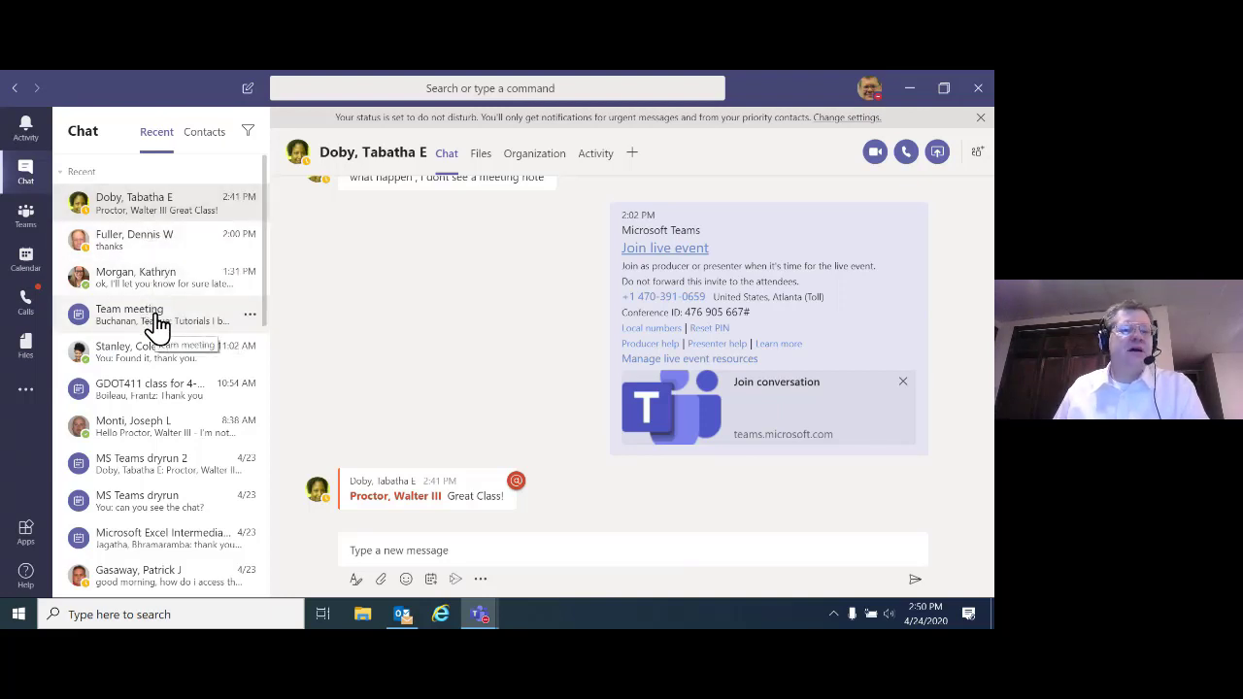
Step: Pin the Team meeting chat to the top, view it, then unpin it
{"action": "left_click", "coordinate": [251, 319]}
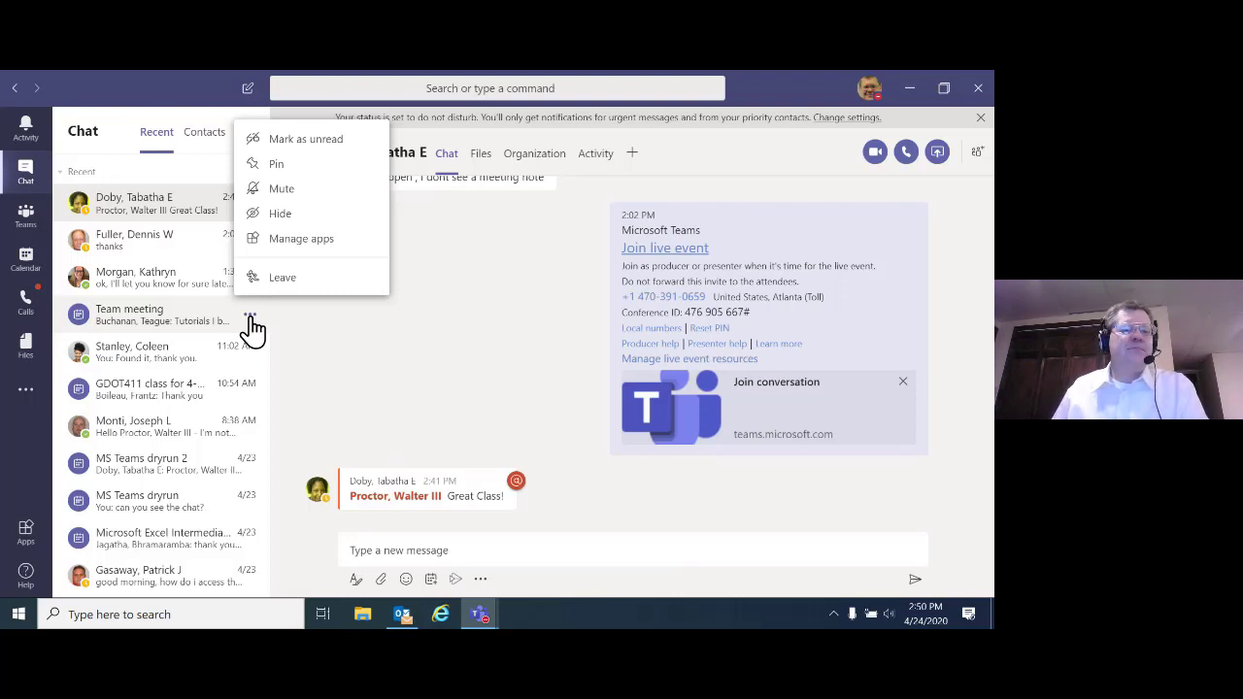
{"action": "left_click", "coordinate": [277, 166]}
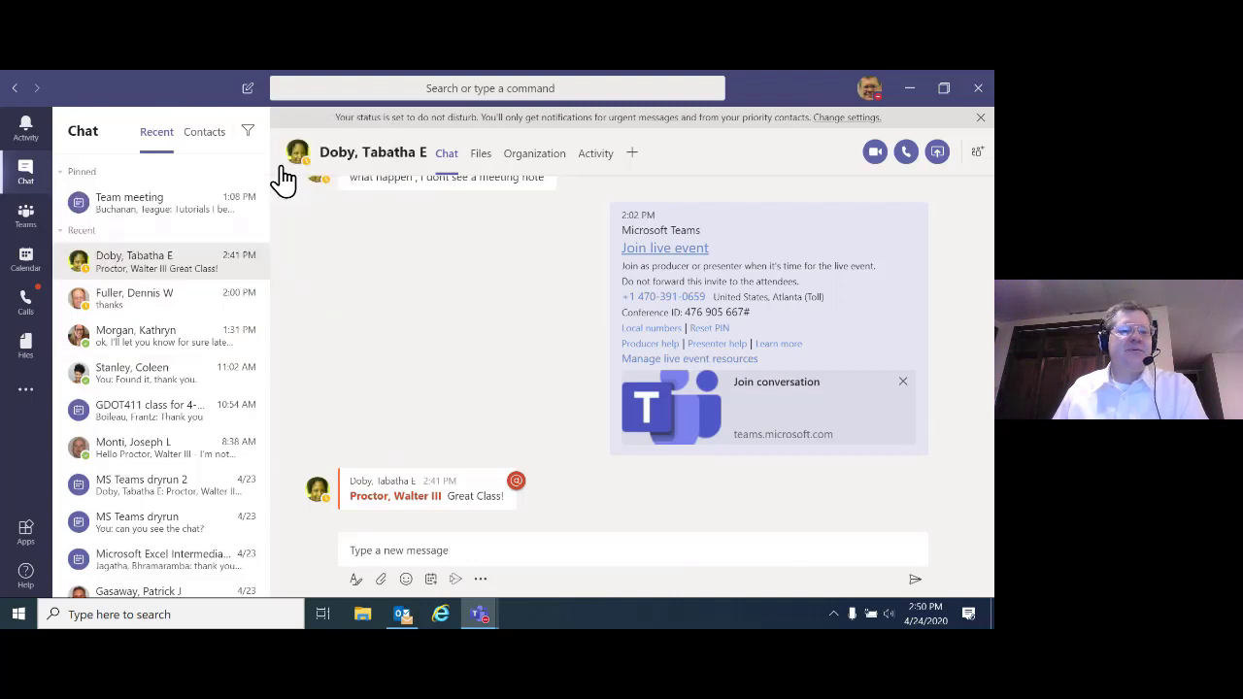
{"action": "left_click", "coordinate": [156, 212]}
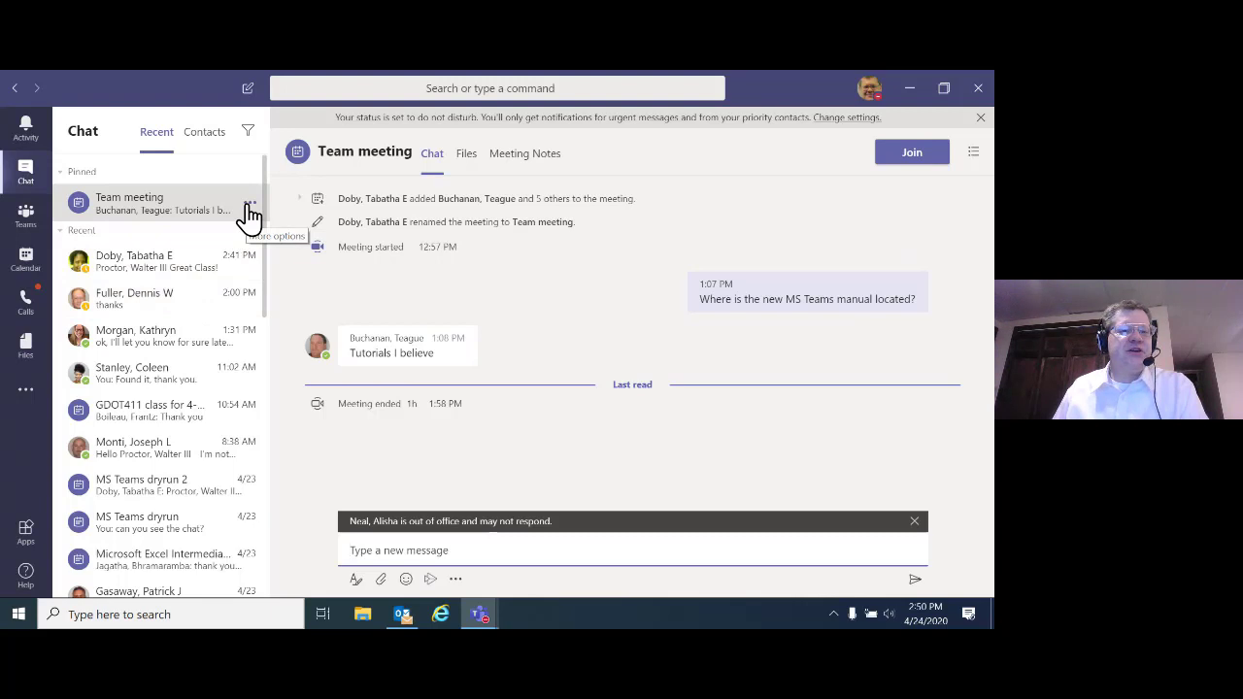
{"action": "left_click", "coordinate": [250, 209]}
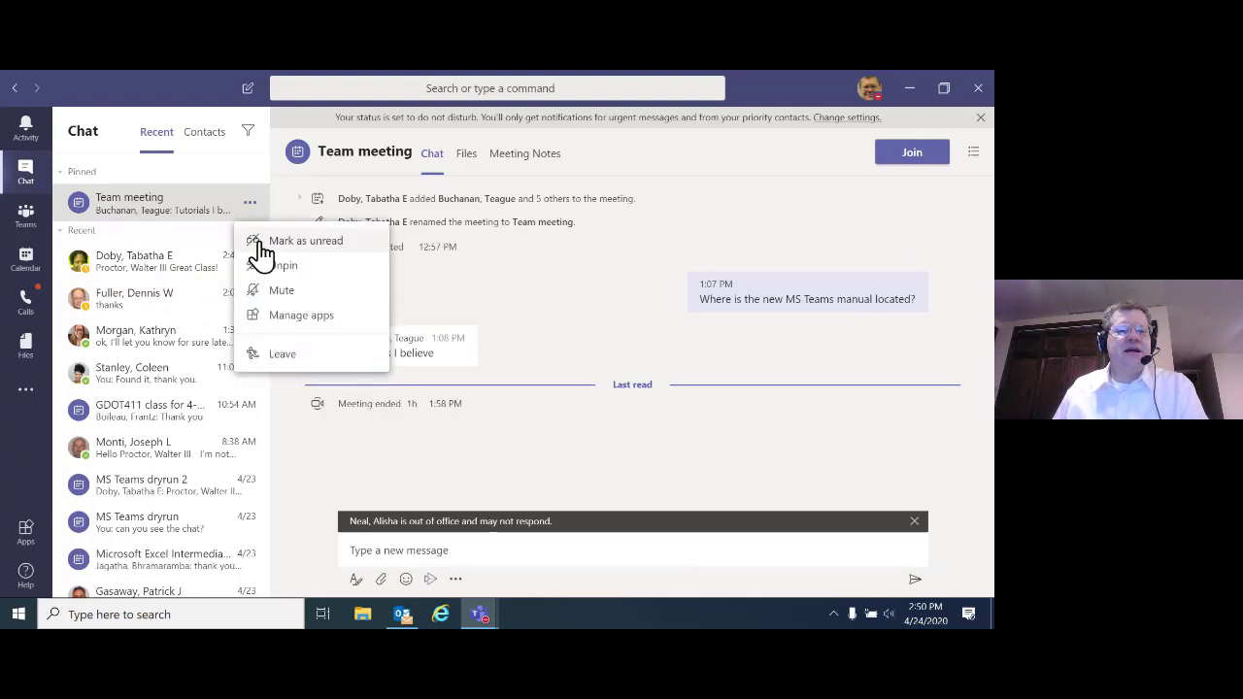
{"action": "left_click", "coordinate": [277, 267]}
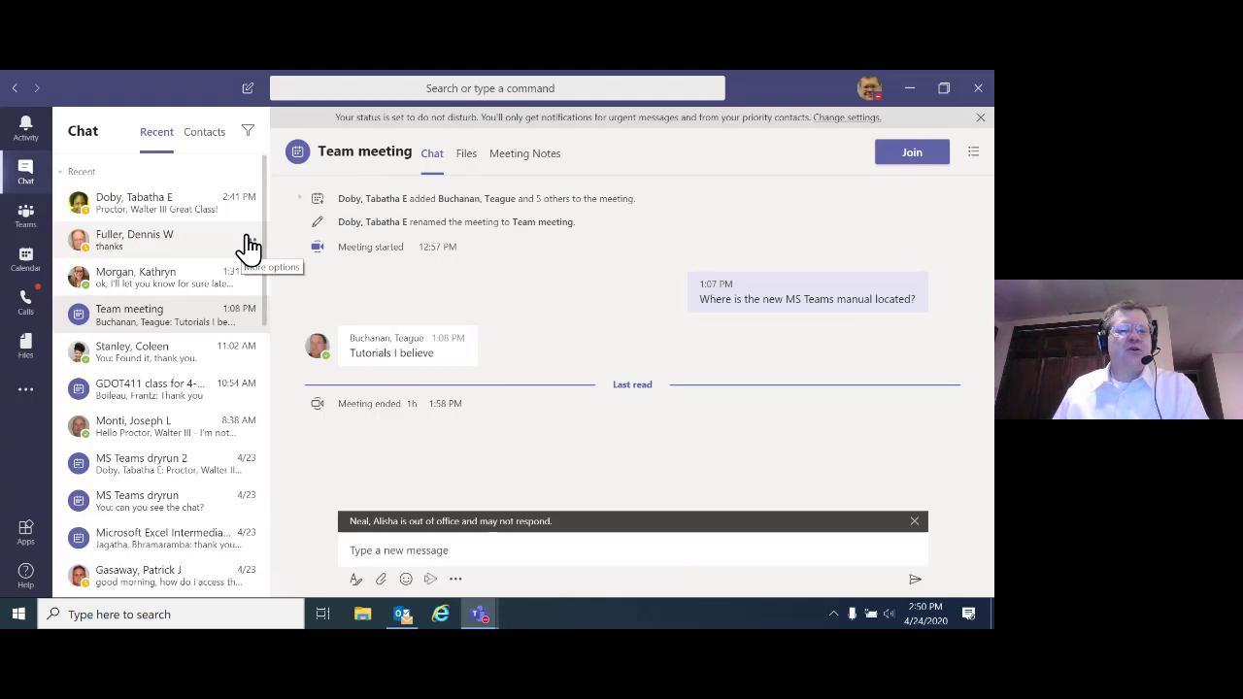
Step: Mark the second chat in the list as unread, then return to the top conversation
{"action": "left_click", "coordinate": [249, 240]}
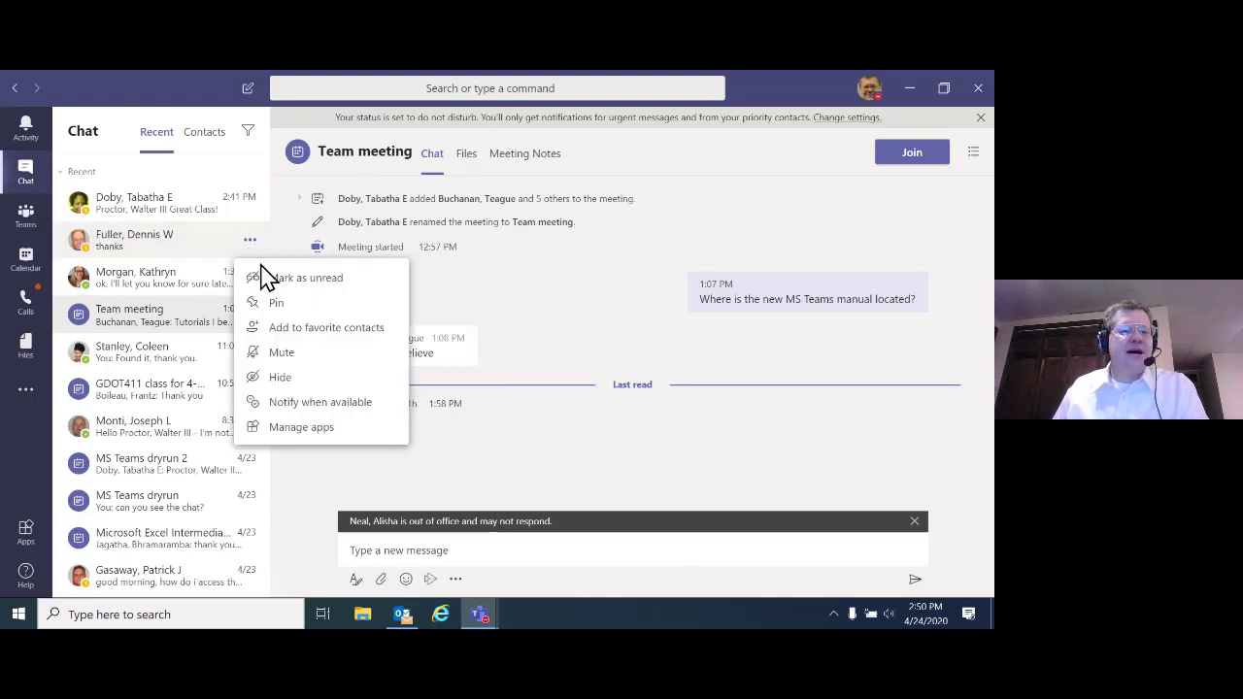
{"action": "left_click", "coordinate": [355, 287]}
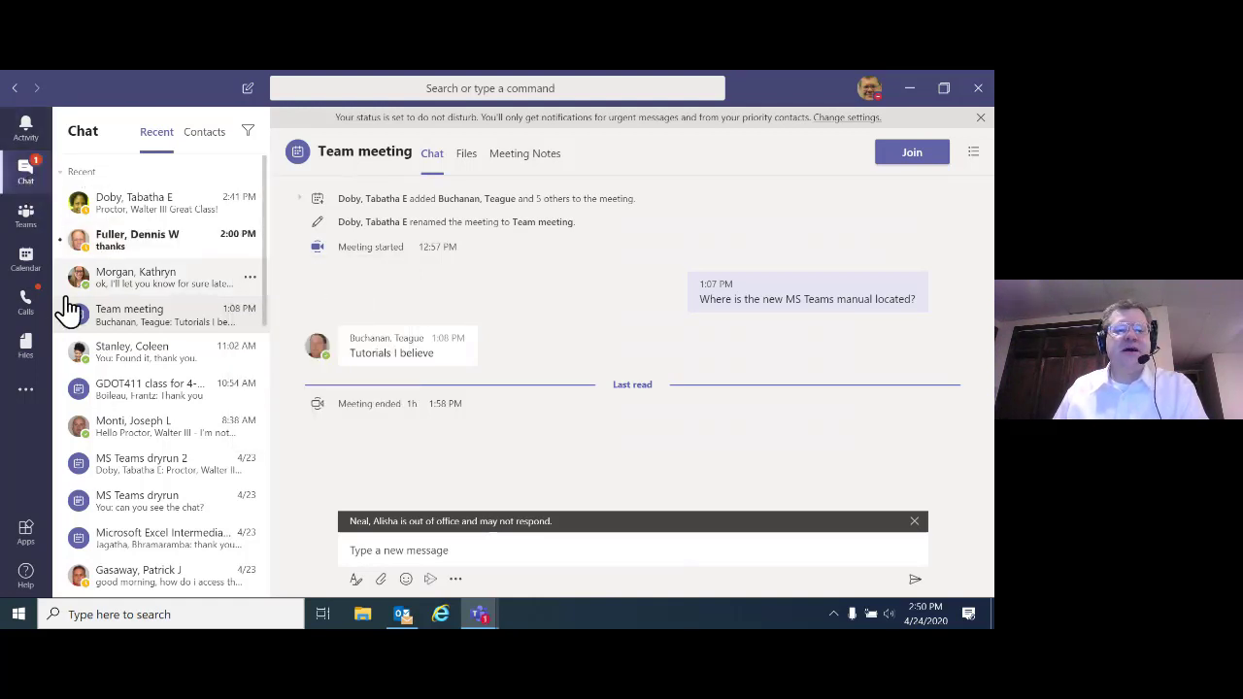
{"action": "left_click", "coordinate": [249, 240]}
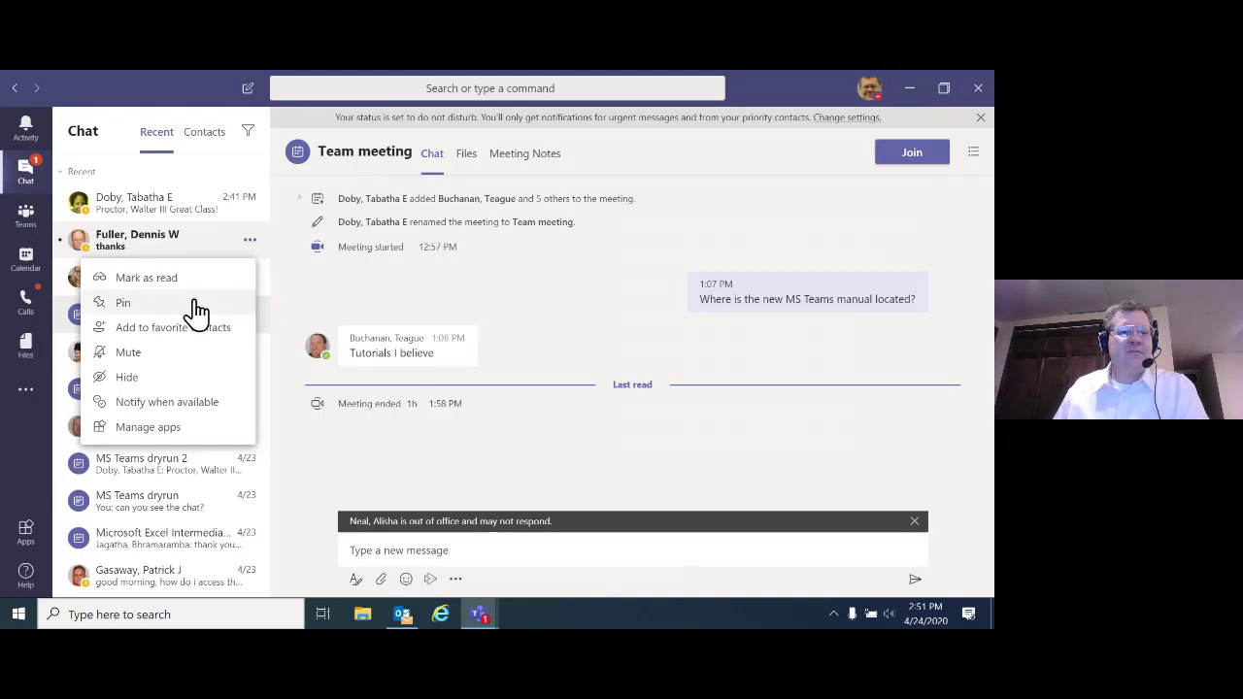
{"action": "left_click", "coordinate": [165, 222]}
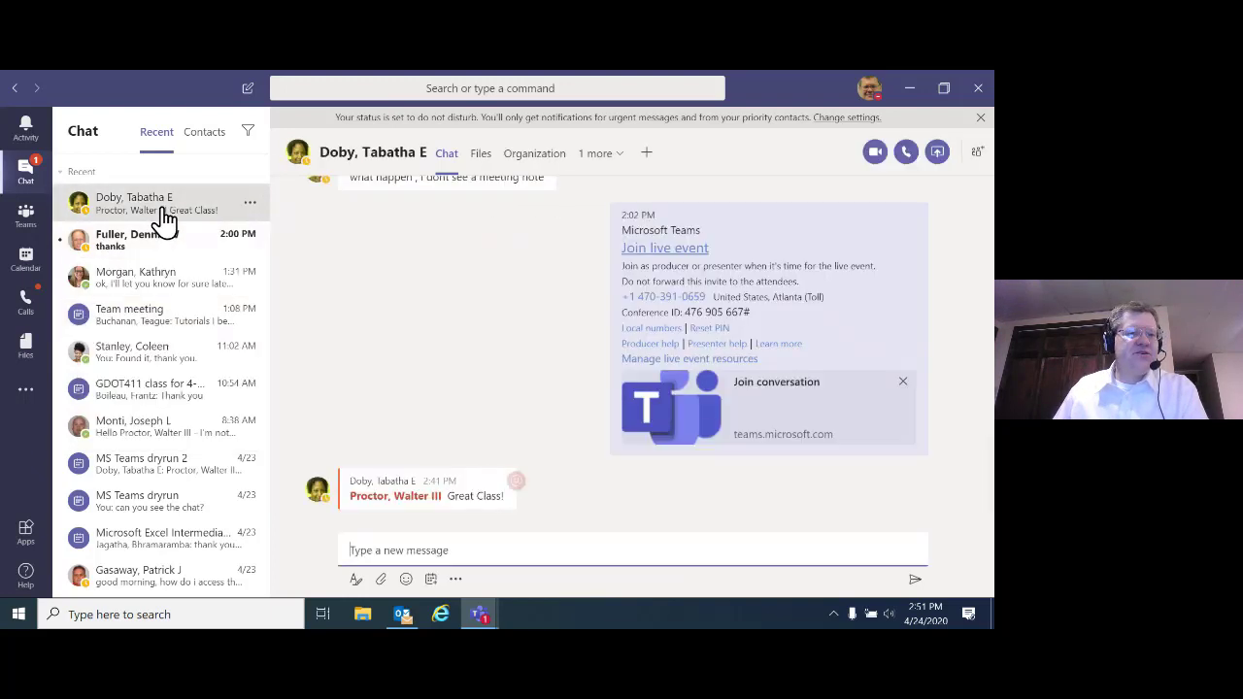
Step: After reading the unread chat, start a new chat, pick a searched colleague, then remove them
{"action": "left_click", "coordinate": [152, 252]}
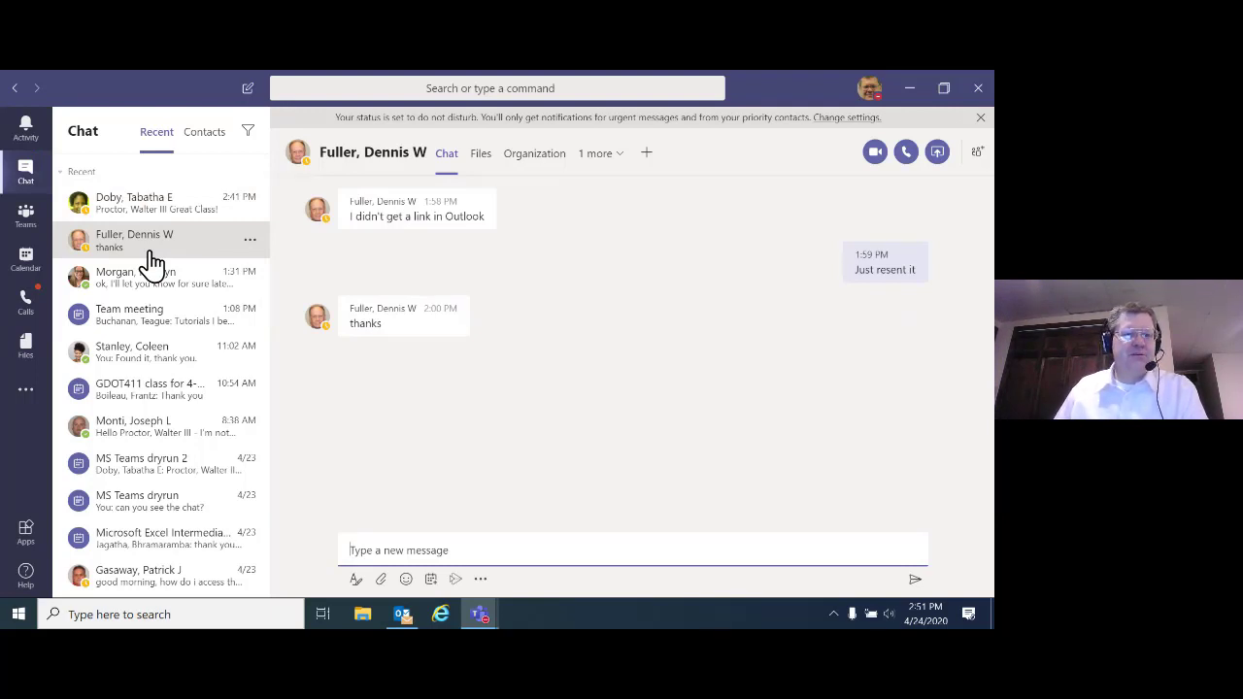
{"action": "left_click", "coordinate": [244, 88]}
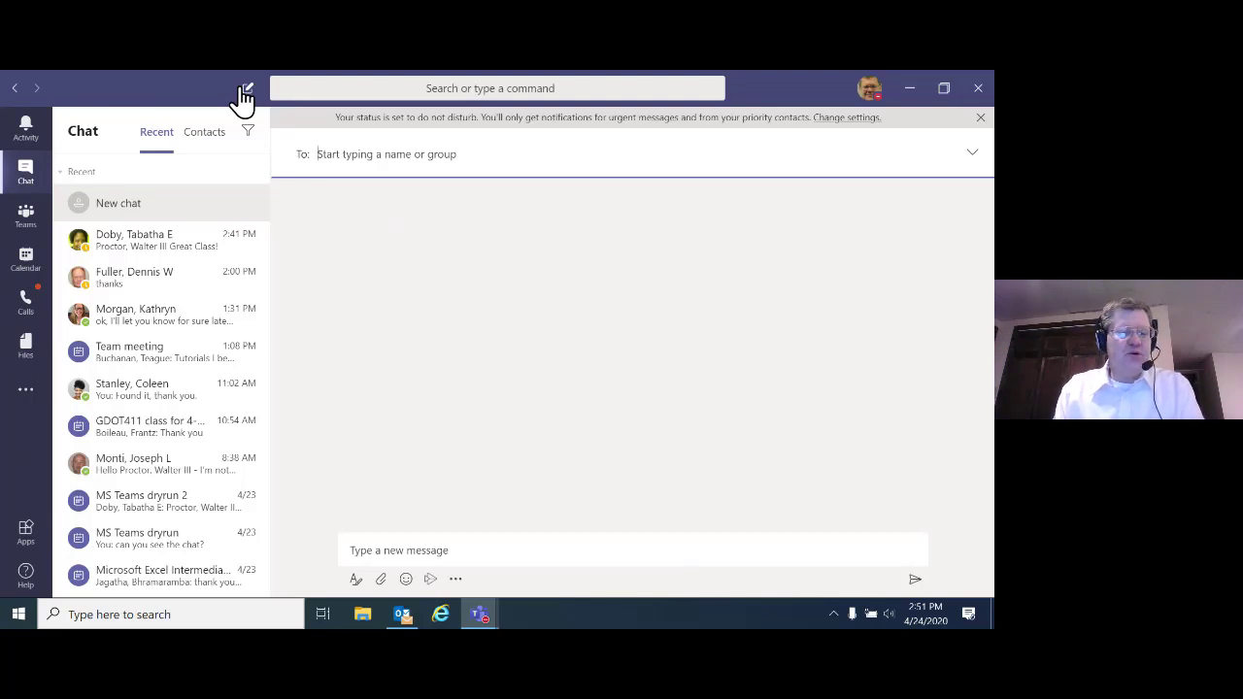
{"action": "type", "text": "proc"}
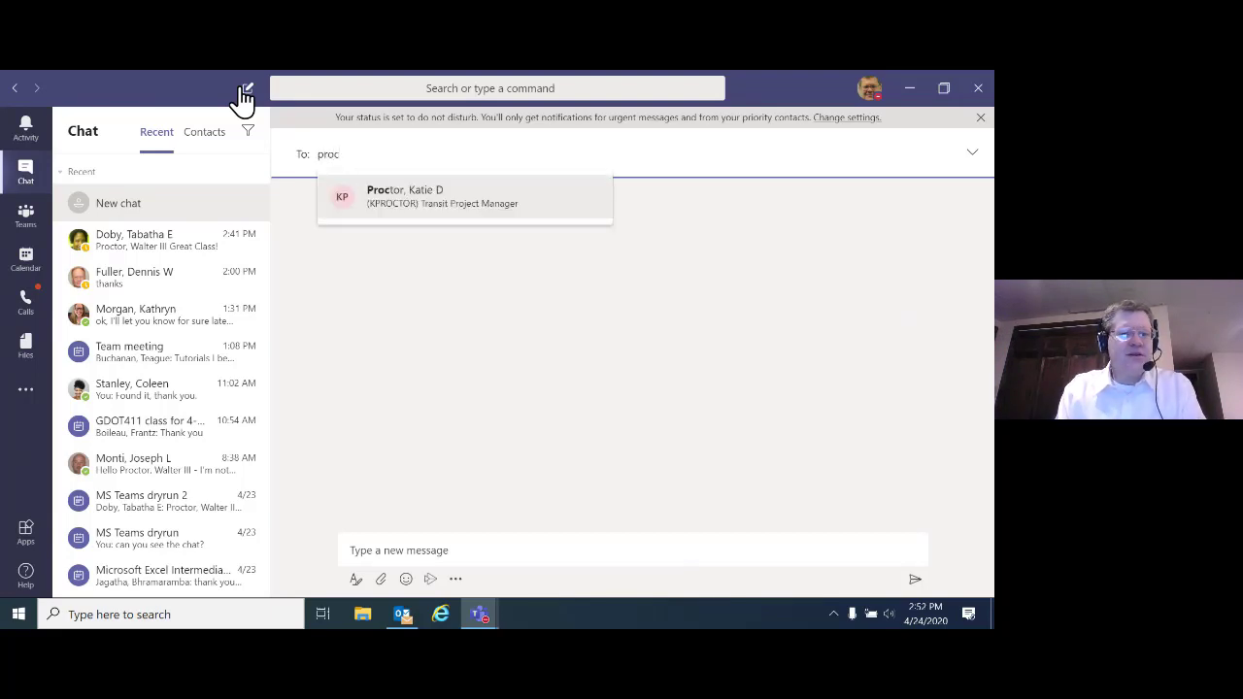
{"action": "left_click", "coordinate": [386, 204]}
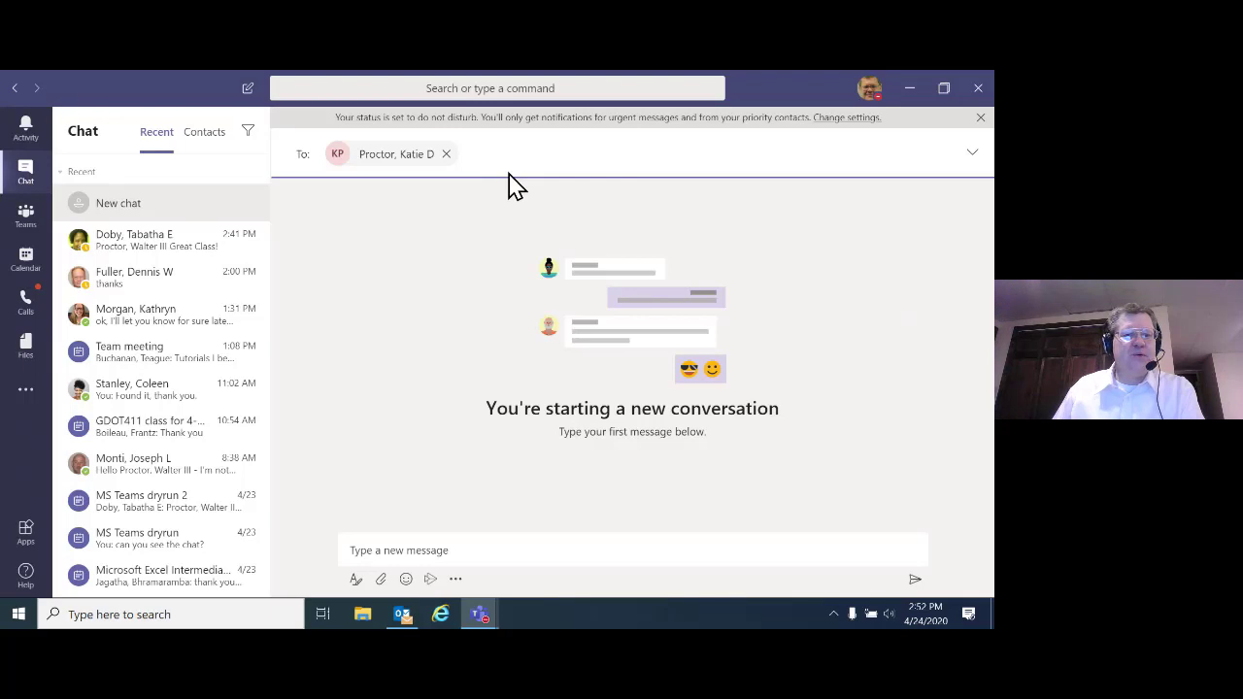
{"action": "left_click", "coordinate": [446, 155]}
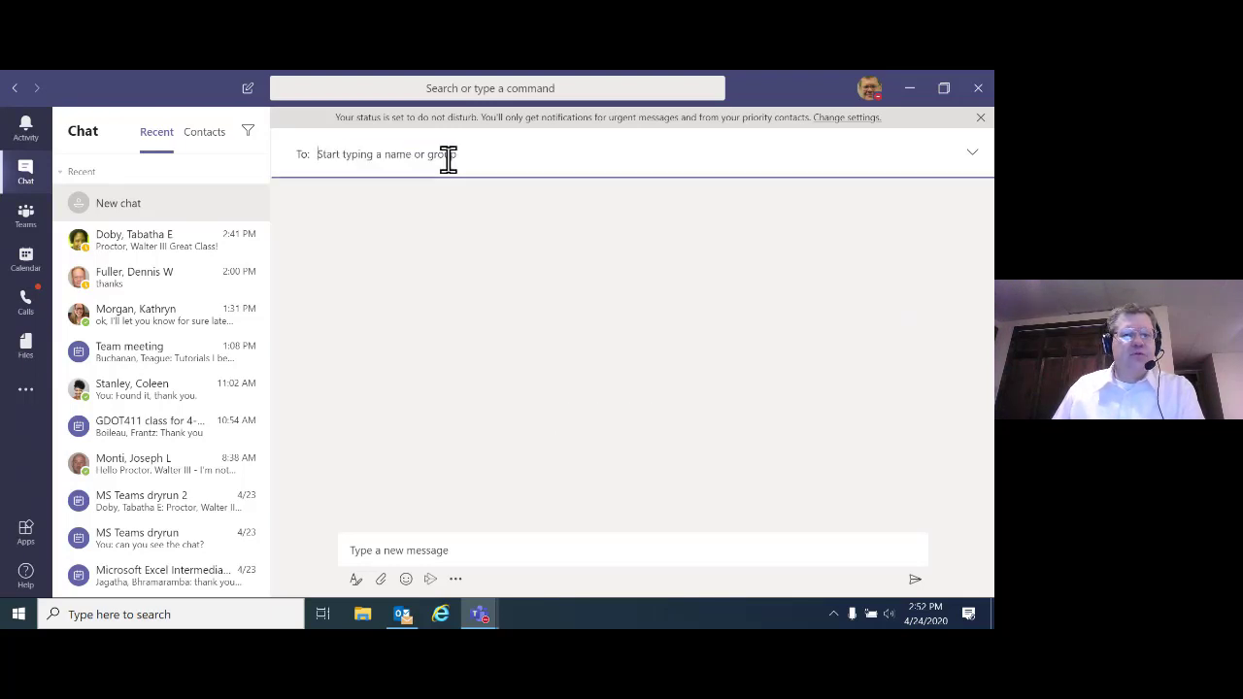
Step: Open the colleague's one-on-one chat ending with 'thanks' and glance at its '3 more' tab list
{"action": "left_click", "coordinate": [113, 282]}
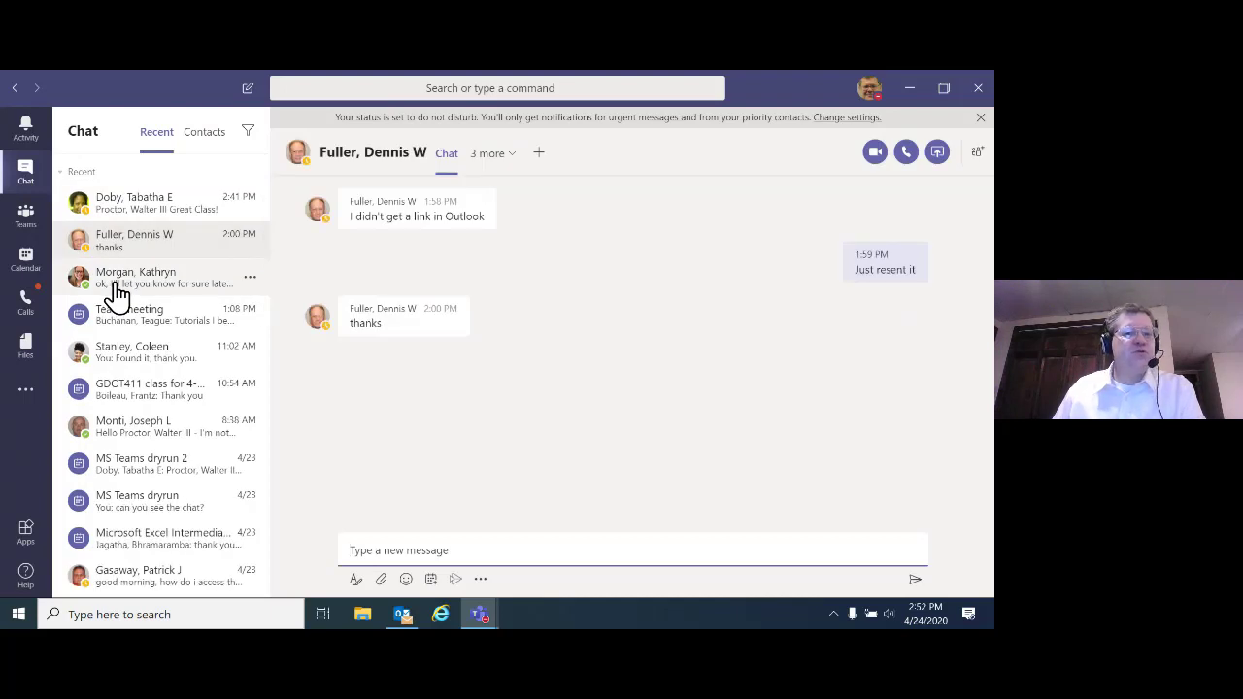
{"action": "left_click", "coordinate": [497, 157]}
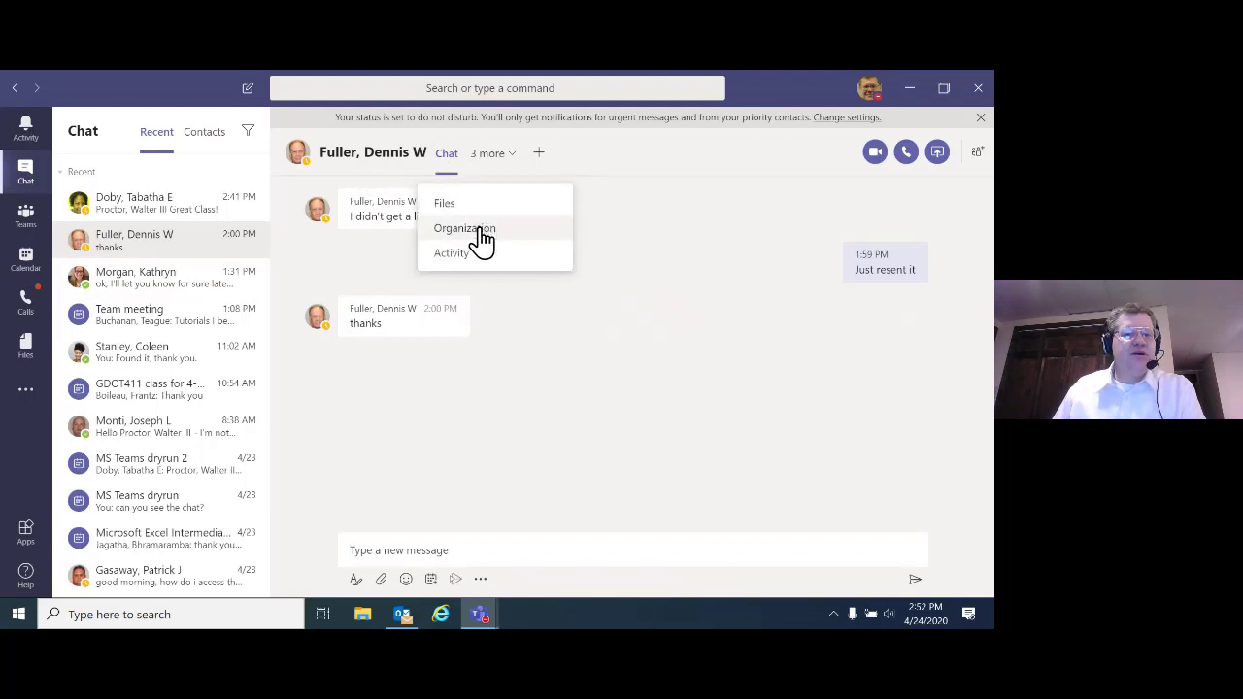
{"action": "left_click", "coordinate": [624, 191]}
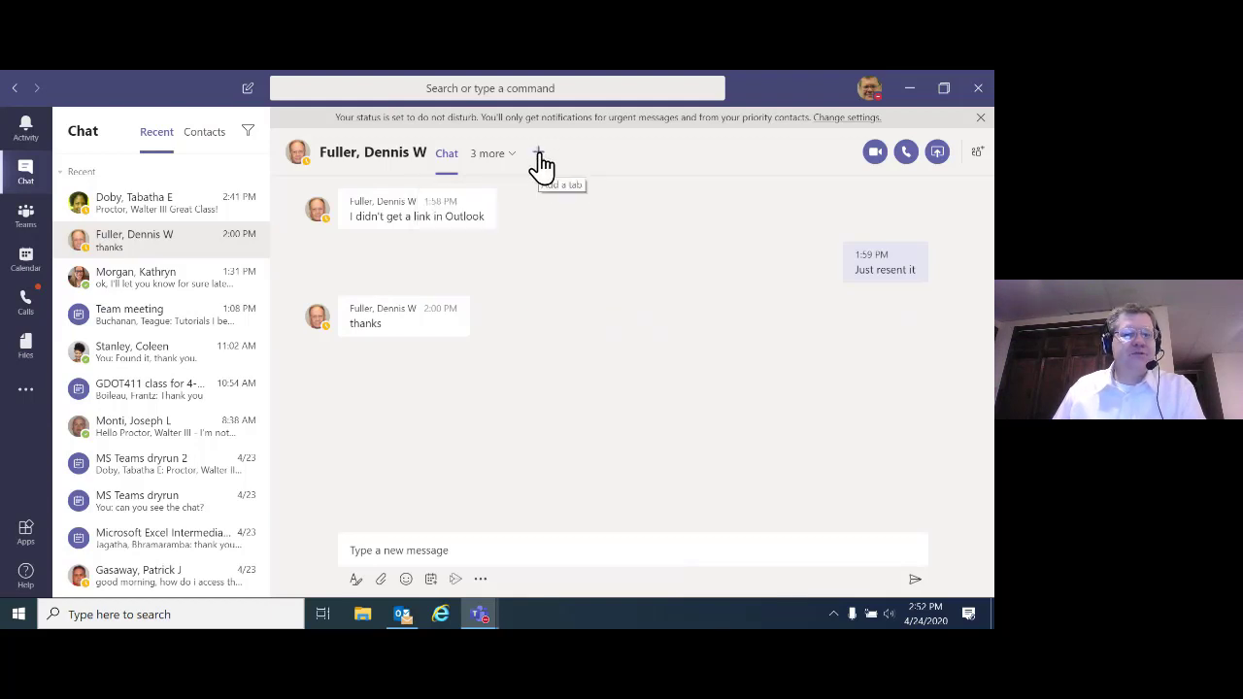
Step: Add a first colleague, found by name search, to the conversation
{"action": "left_click", "coordinate": [979, 161]}
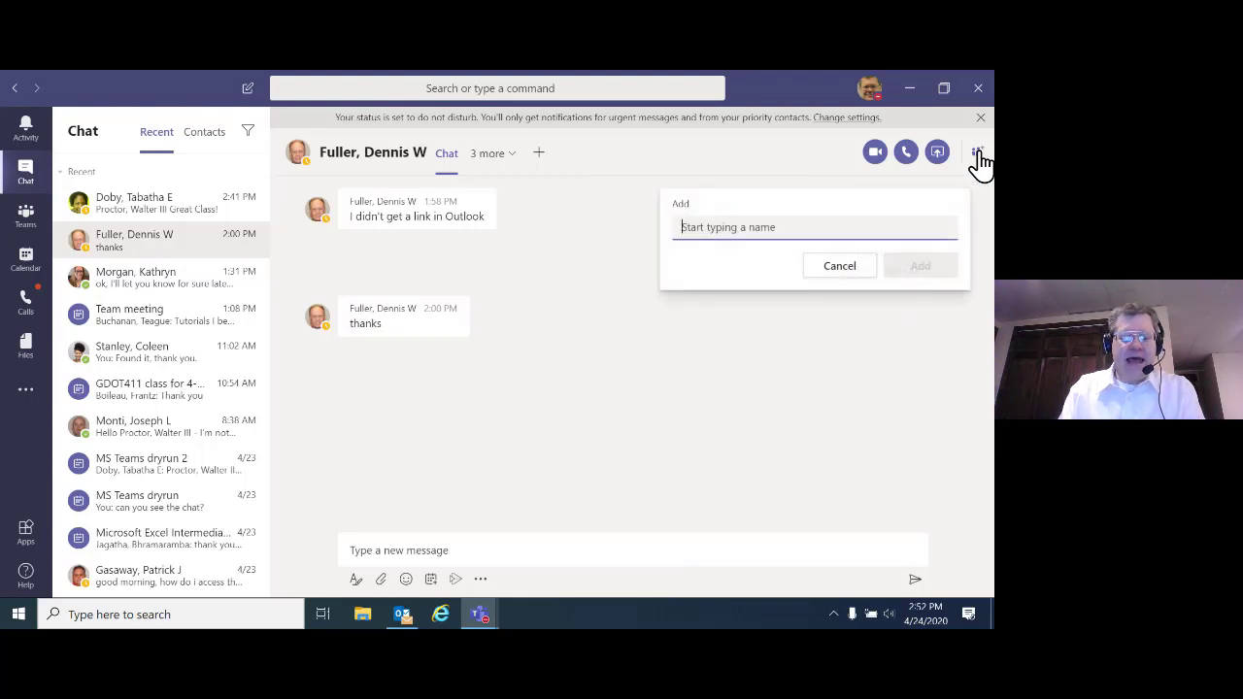
{"action": "type", "text": "doby"}
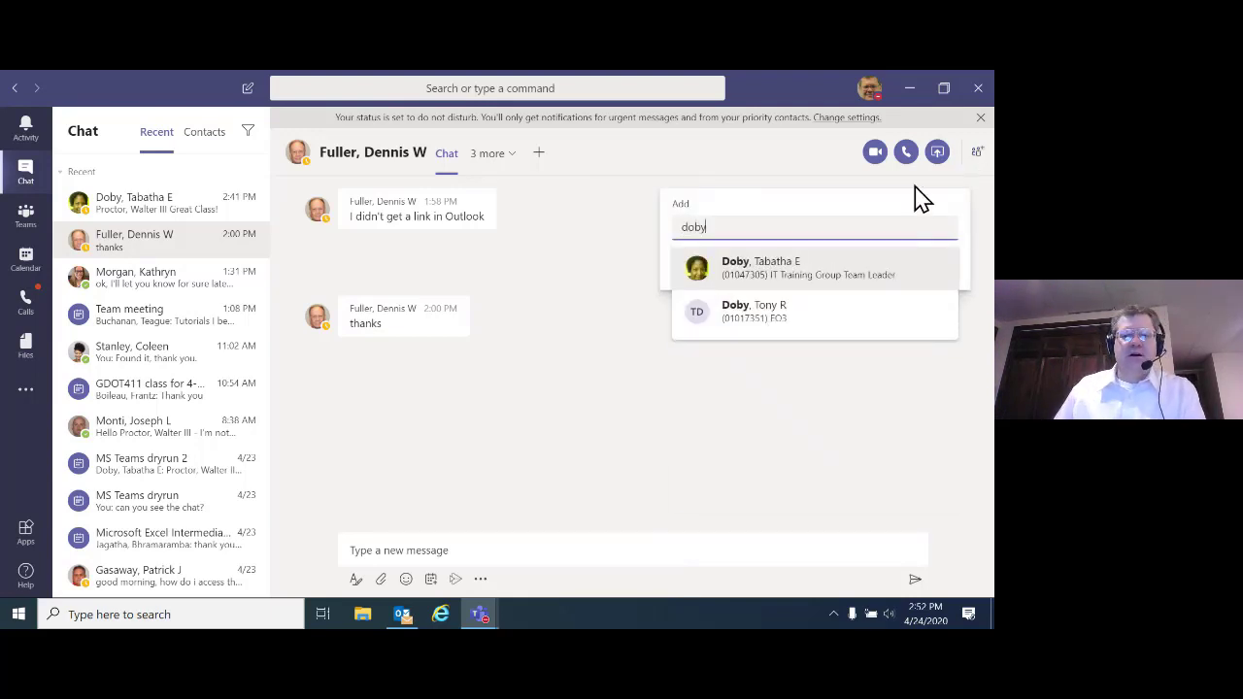
{"action": "left_click", "coordinate": [785, 284]}
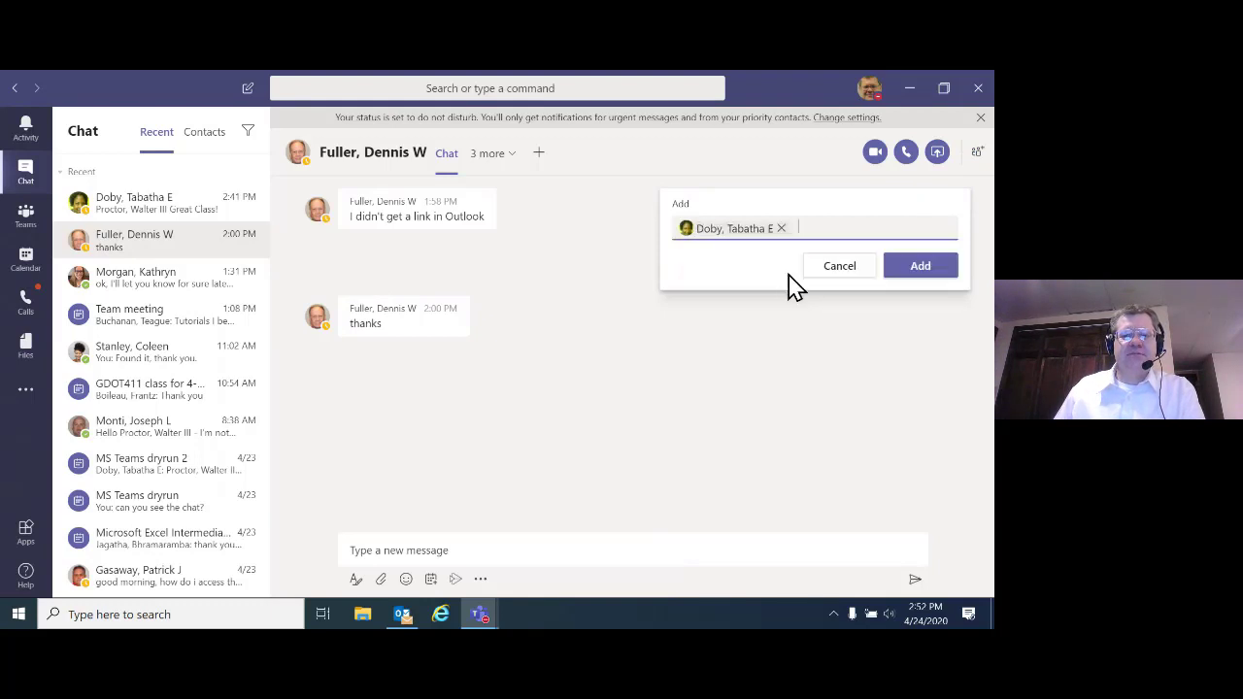
{"action": "left_click", "coordinate": [920, 268]}
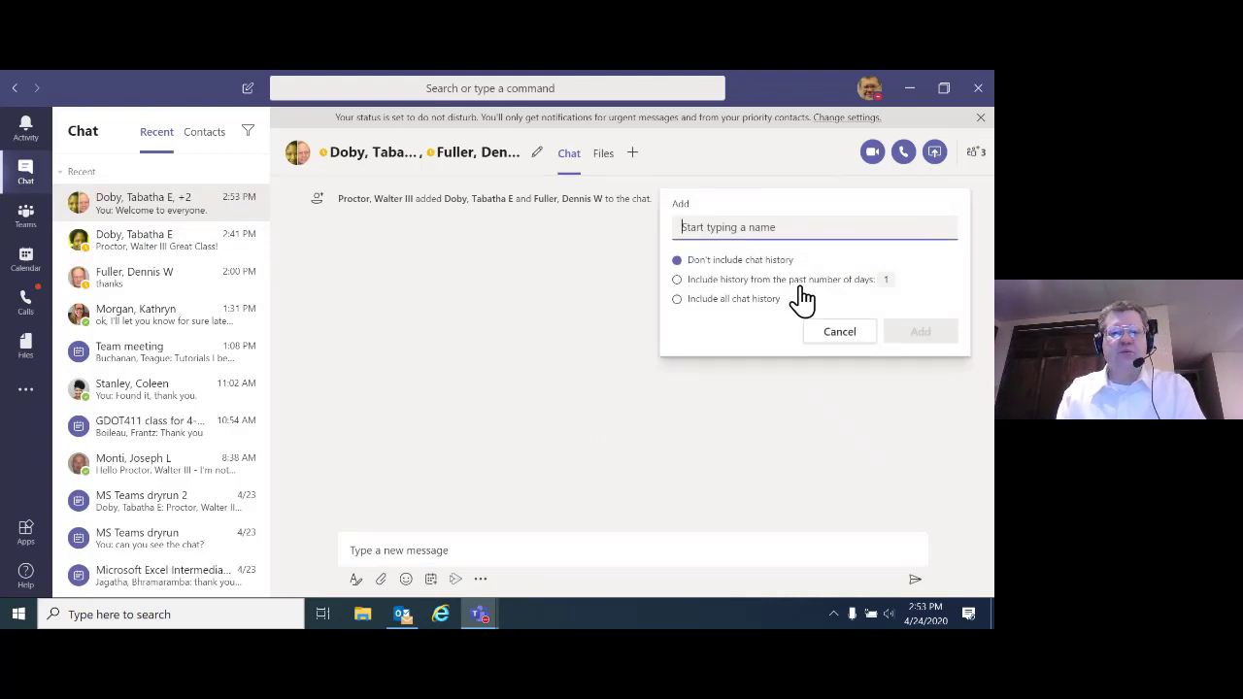
Step: Add a second colleague to the chat, including all chat history
{"action": "type", "text": "m"}
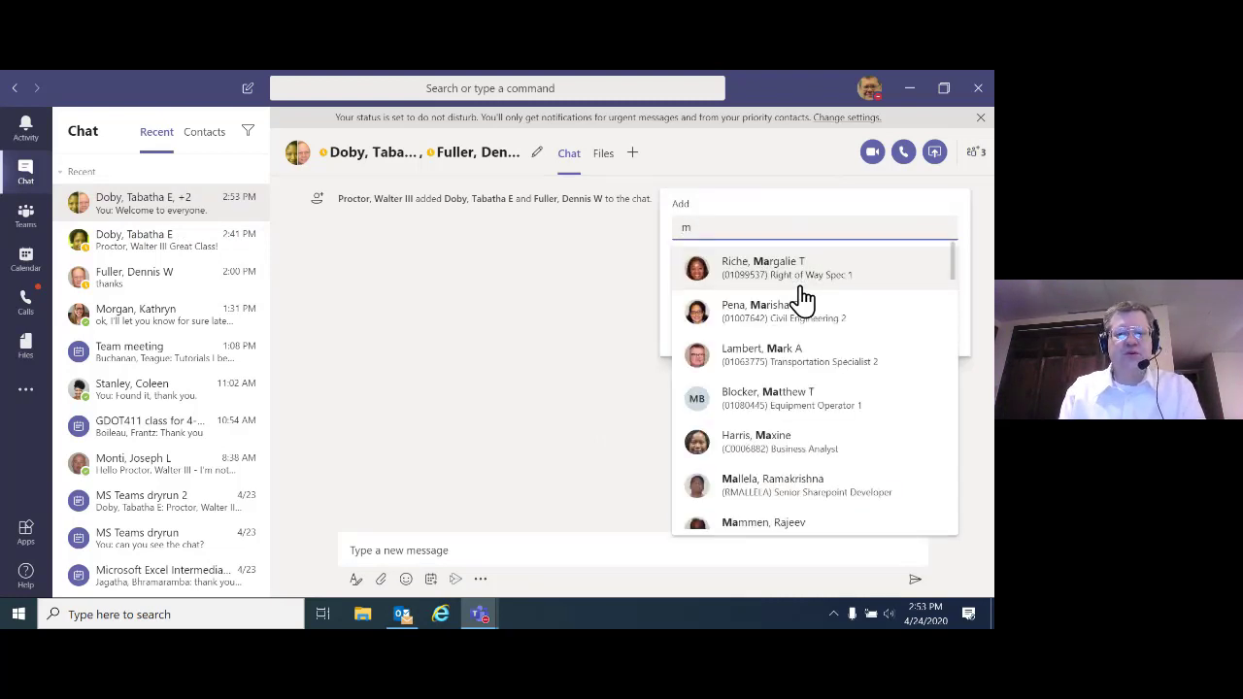
{"action": "type", "text": "organ"}
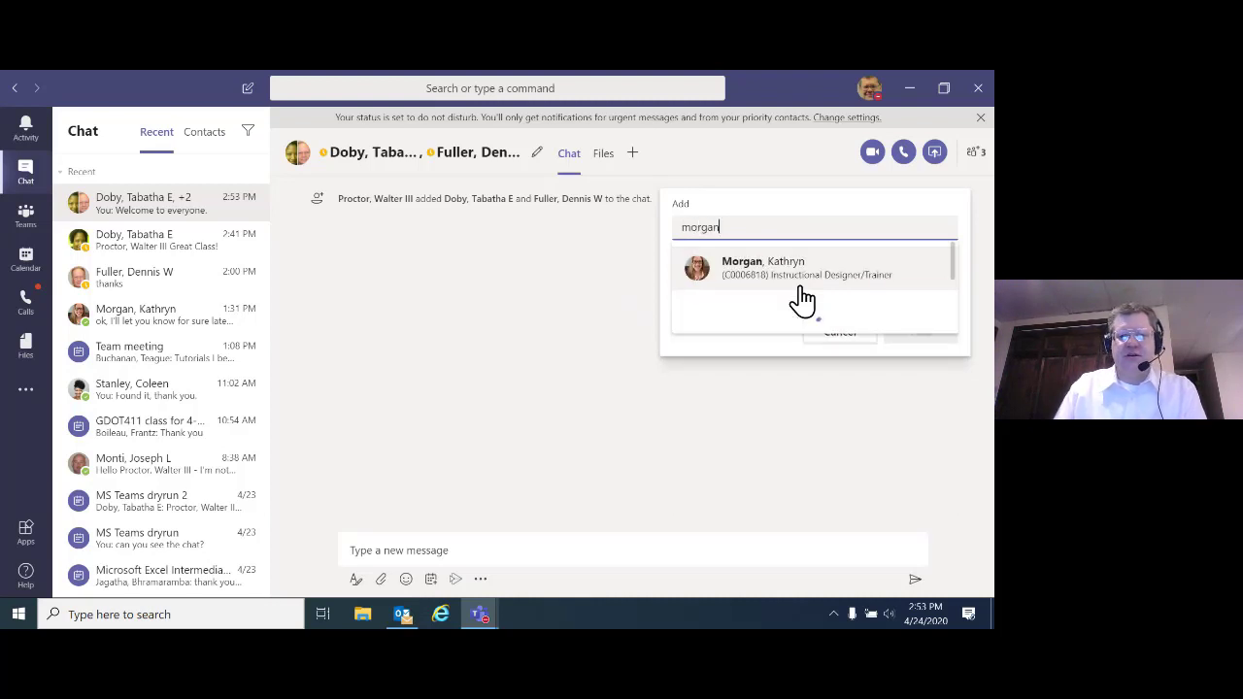
{"action": "left_click", "coordinate": [830, 280]}
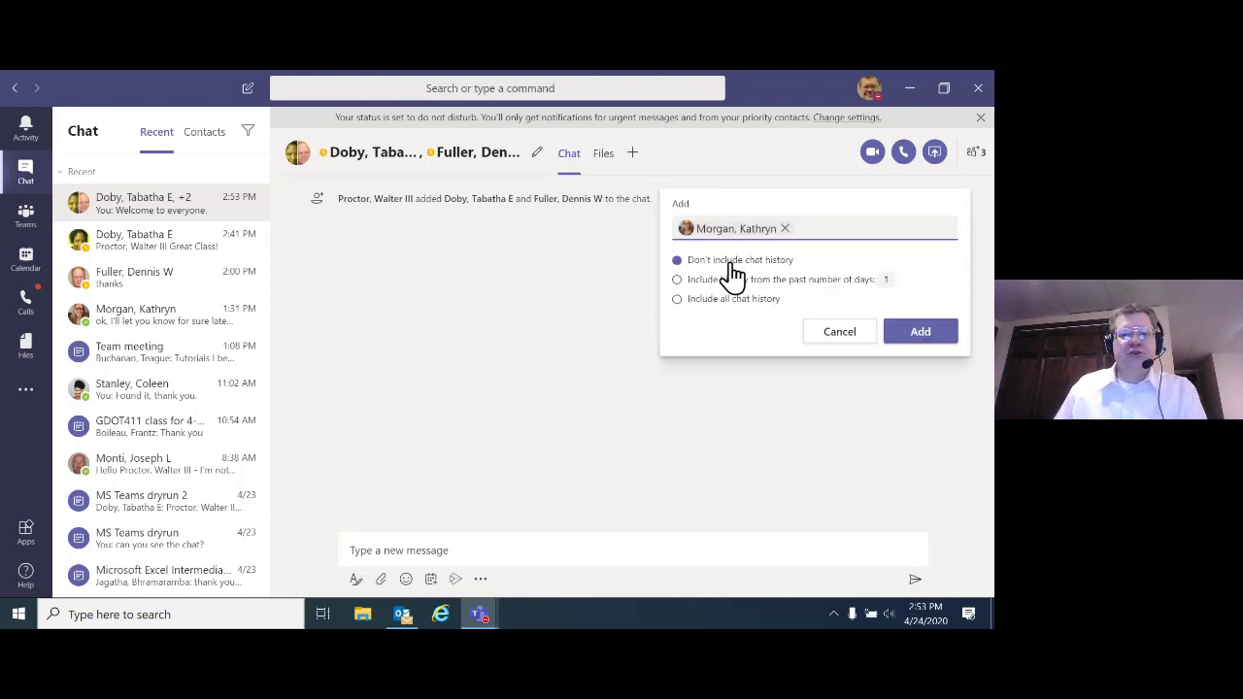
{"action": "left_click", "coordinate": [677, 299]}
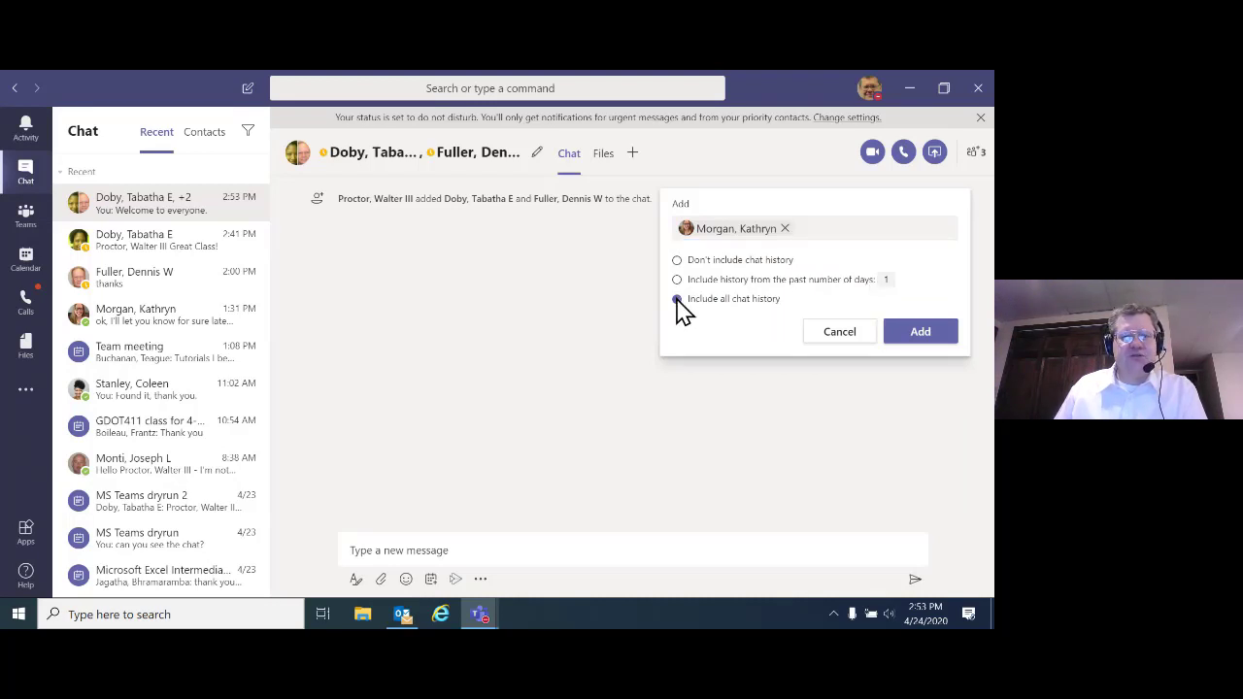
{"action": "left_click", "coordinate": [914, 333]}
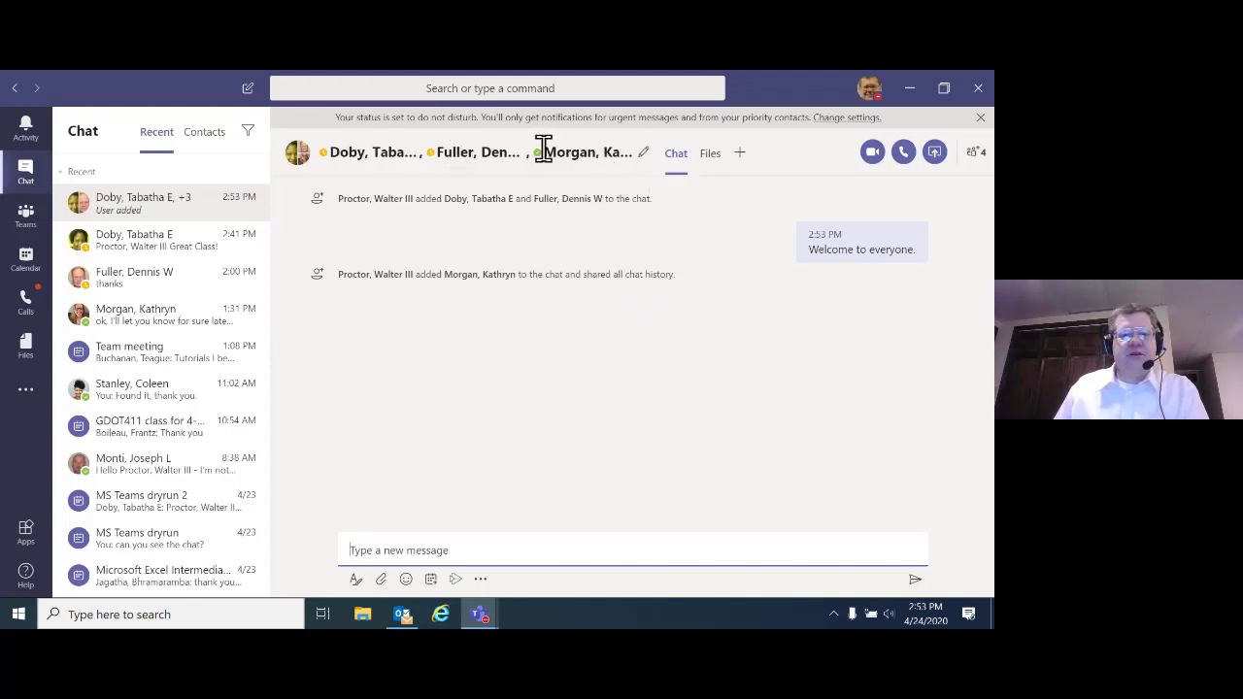
Step: Name the group chat 'Team video', then briefly view another chat and come back
{"action": "left_click", "coordinate": [644, 156]}
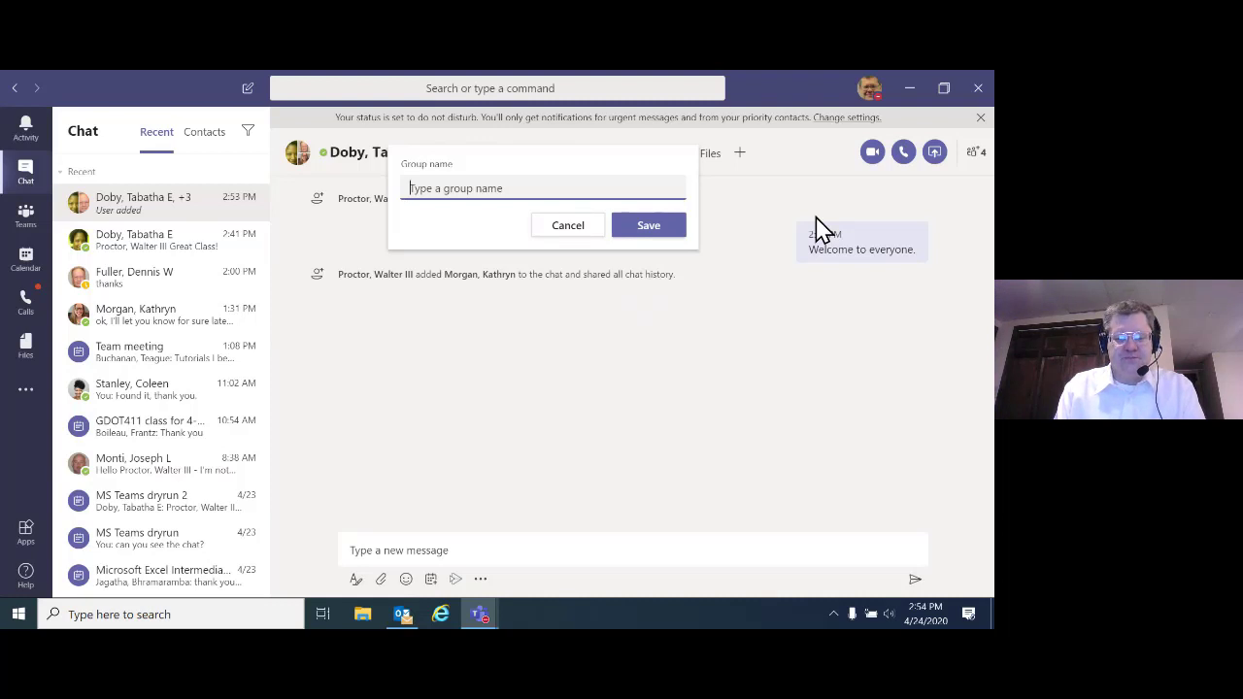
{"action": "type", "text": "Team video"}
{"action": "key", "text": "Return"}
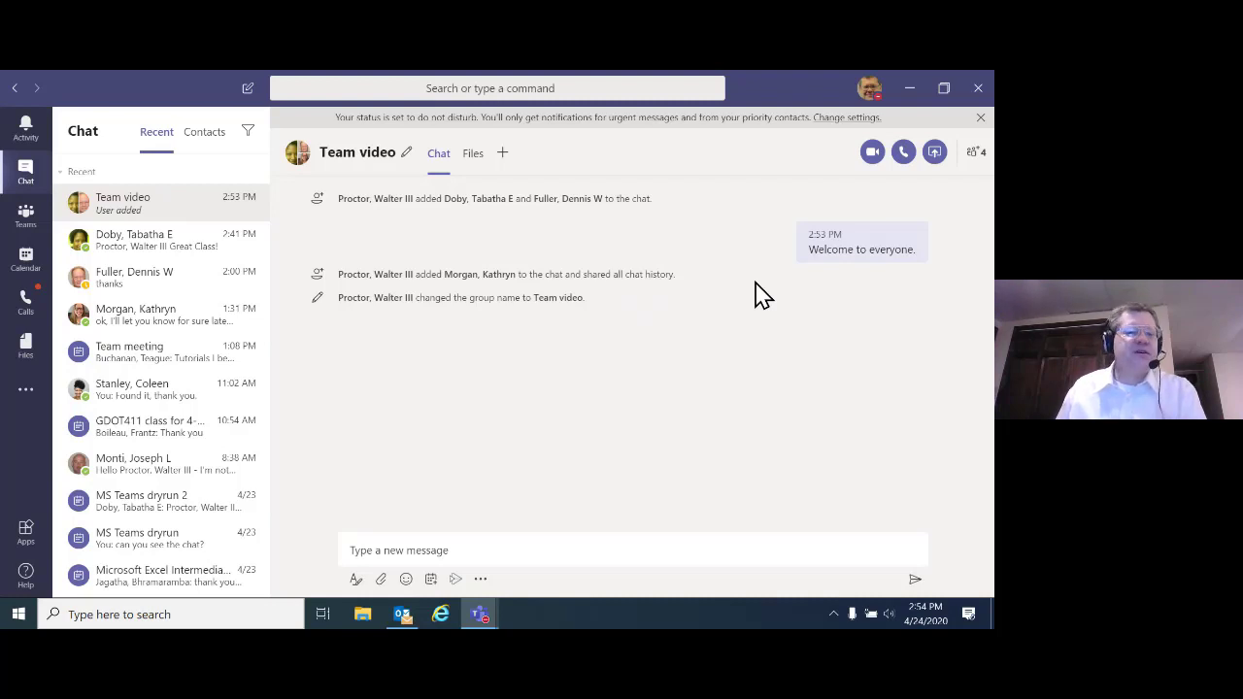
{"action": "left_click", "coordinate": [142, 250]}
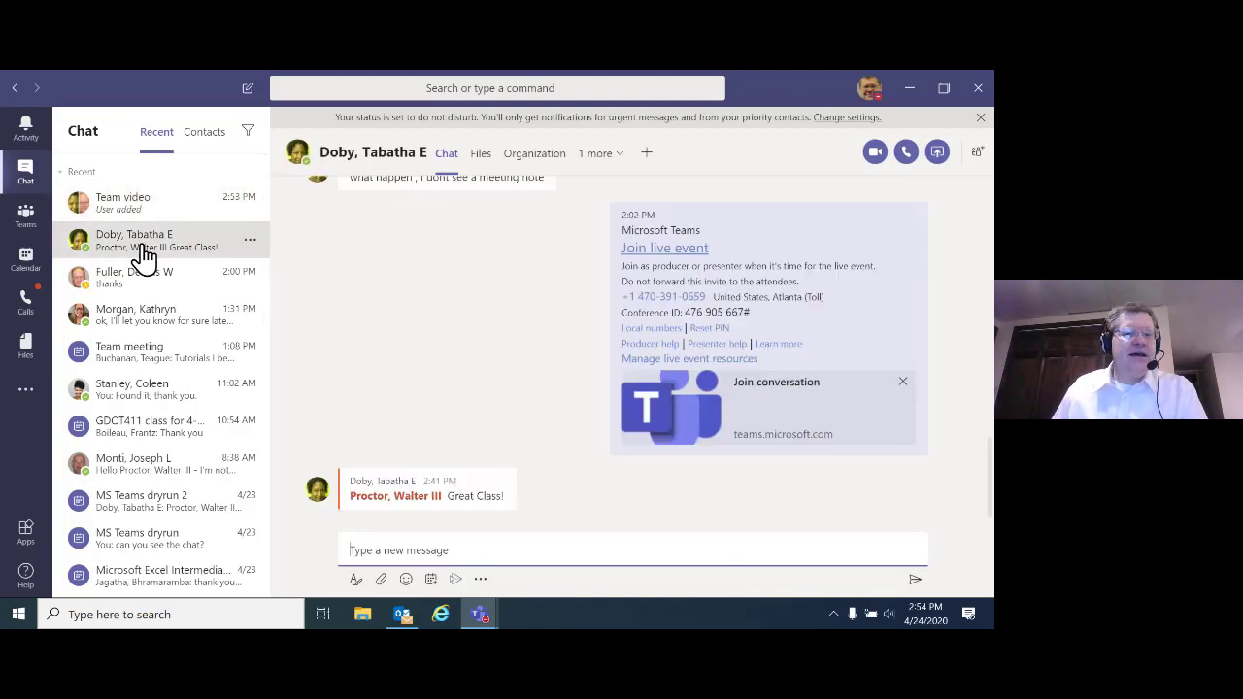
{"action": "left_click", "coordinate": [142, 218]}
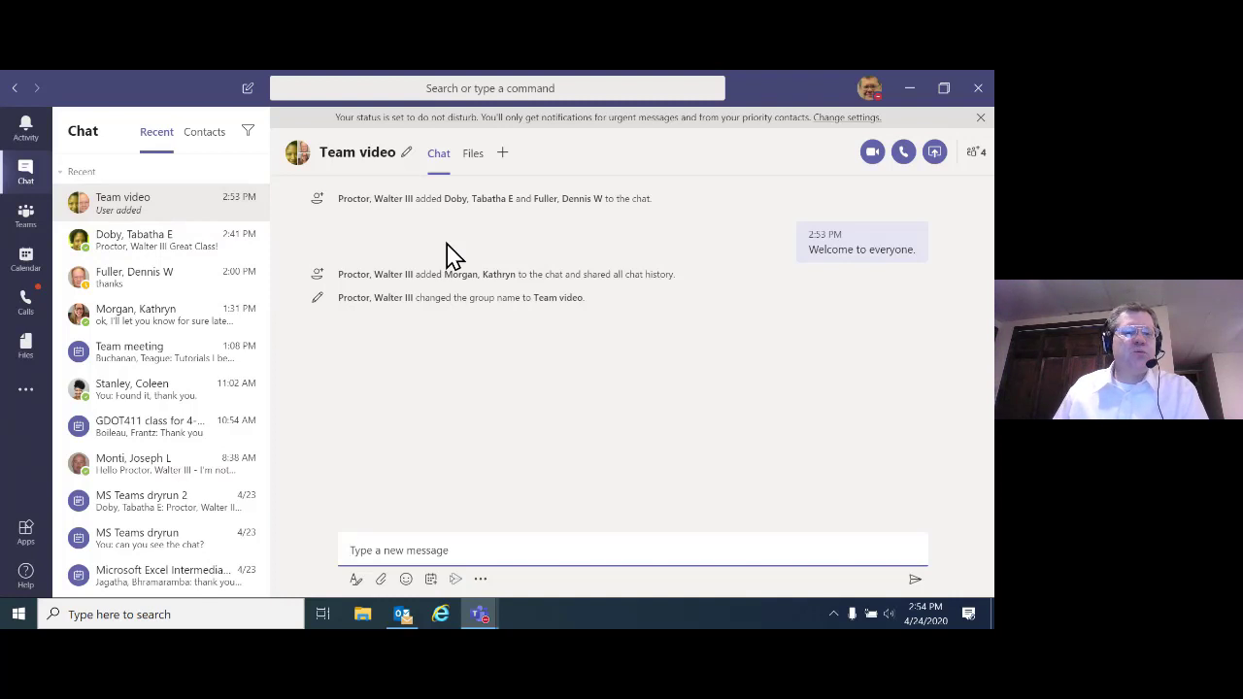
{"action": "mouse_move", "coordinate": [887, 244]}
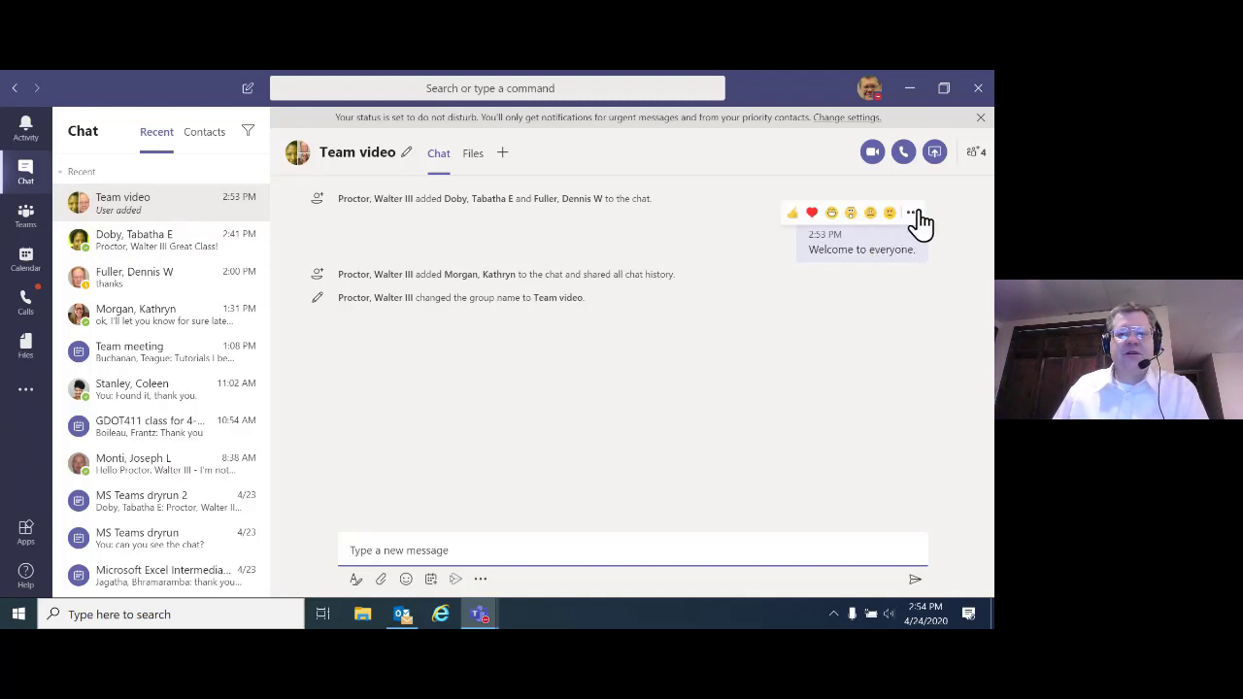
{"action": "left_click", "coordinate": [914, 213]}
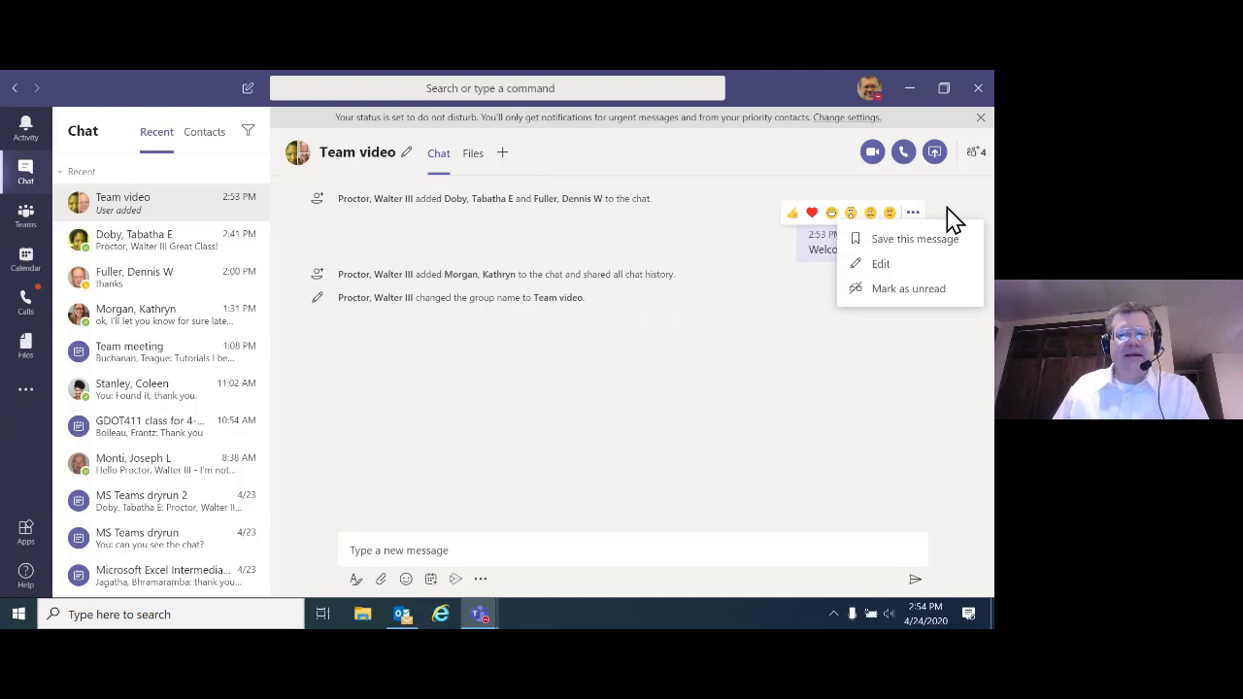
{"action": "left_click", "coordinate": [761, 258]}
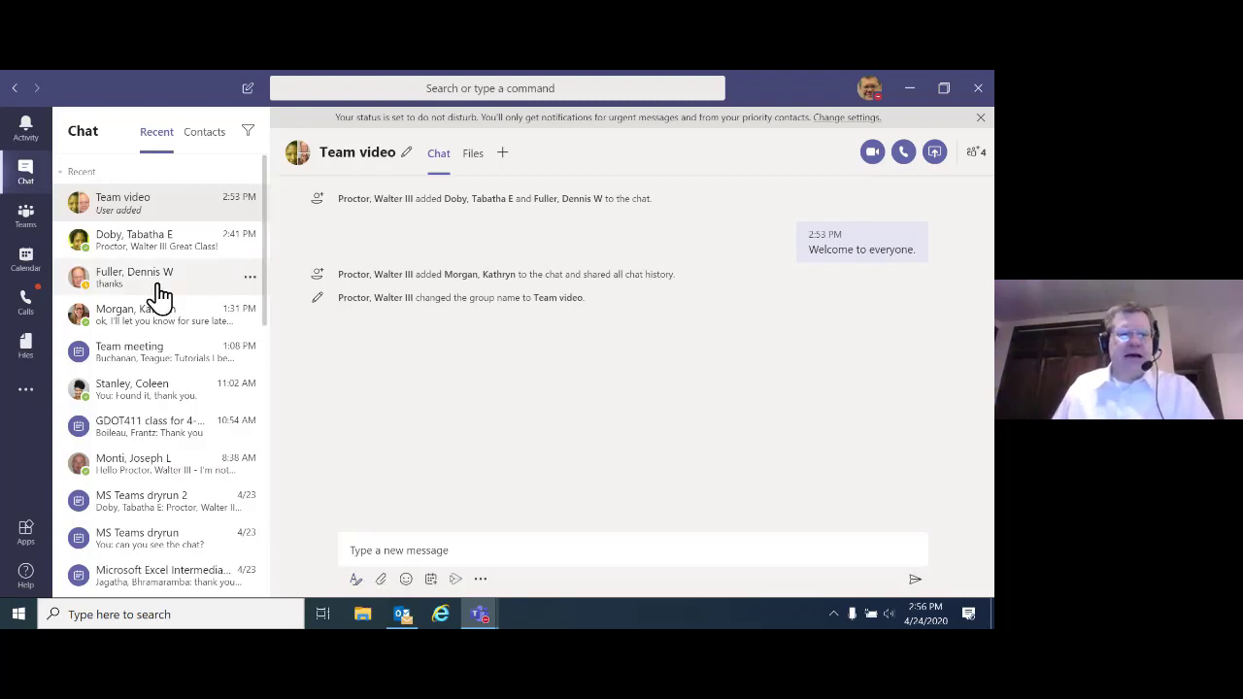
Step: Show the Teams calendar for the April 20–24, 2020 week, closing the new meeting form unsaved
{"action": "left_click", "coordinate": [26, 259]}
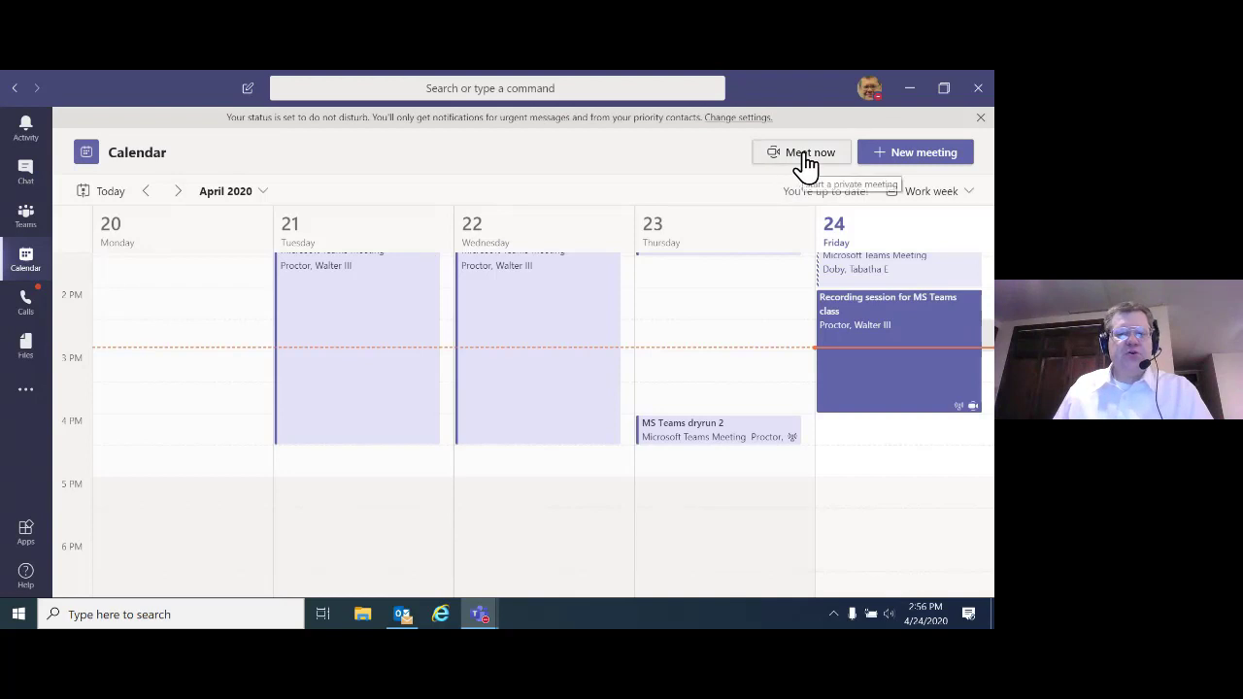
{"action": "left_click", "coordinate": [884, 163]}
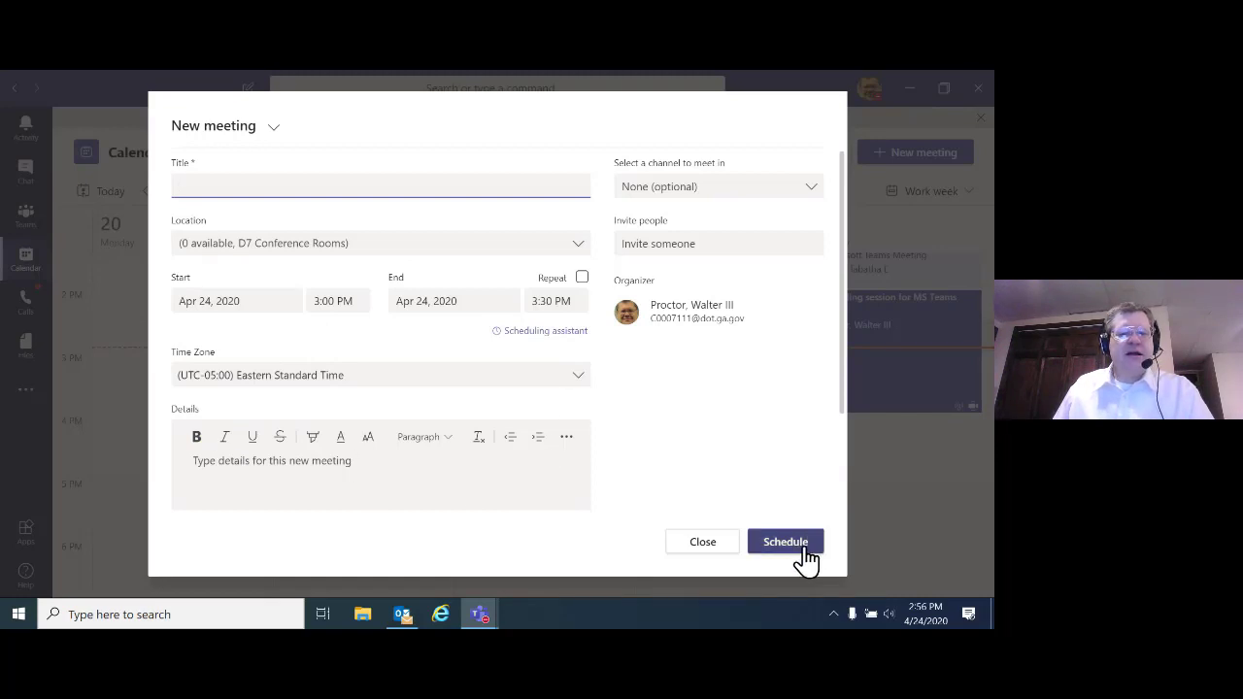
{"action": "left_click", "coordinate": [695, 548]}
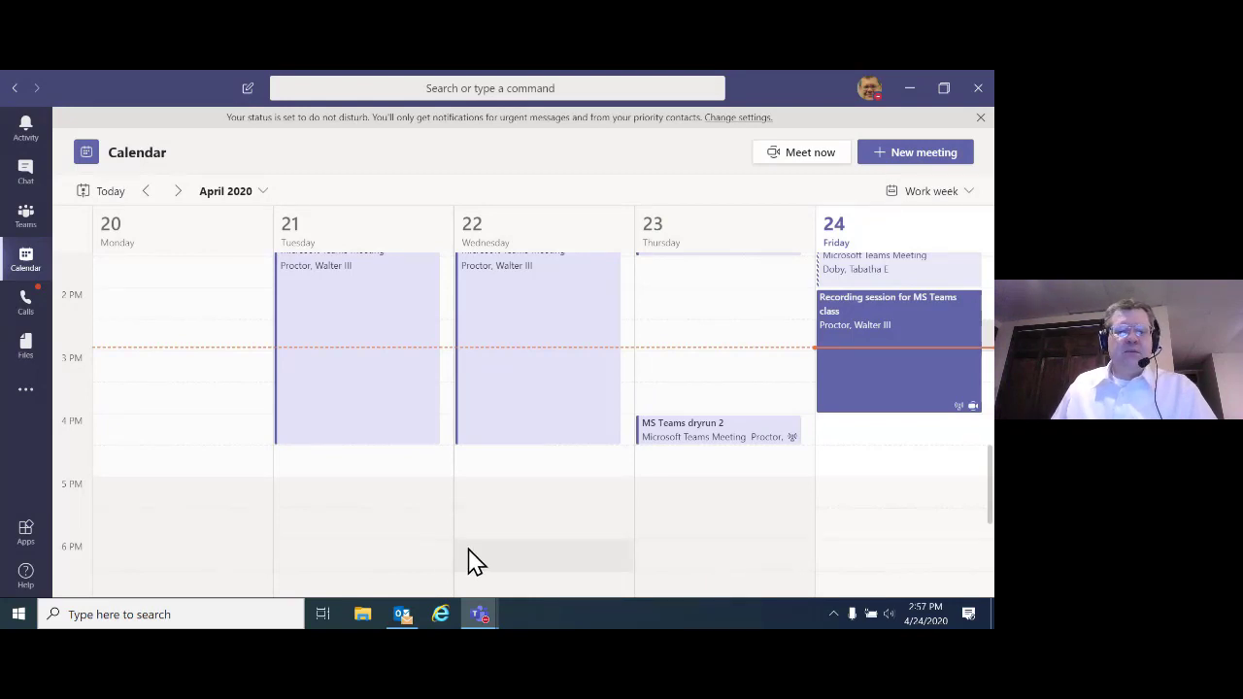
{"action": "mouse_move", "coordinate": [407, 619]}
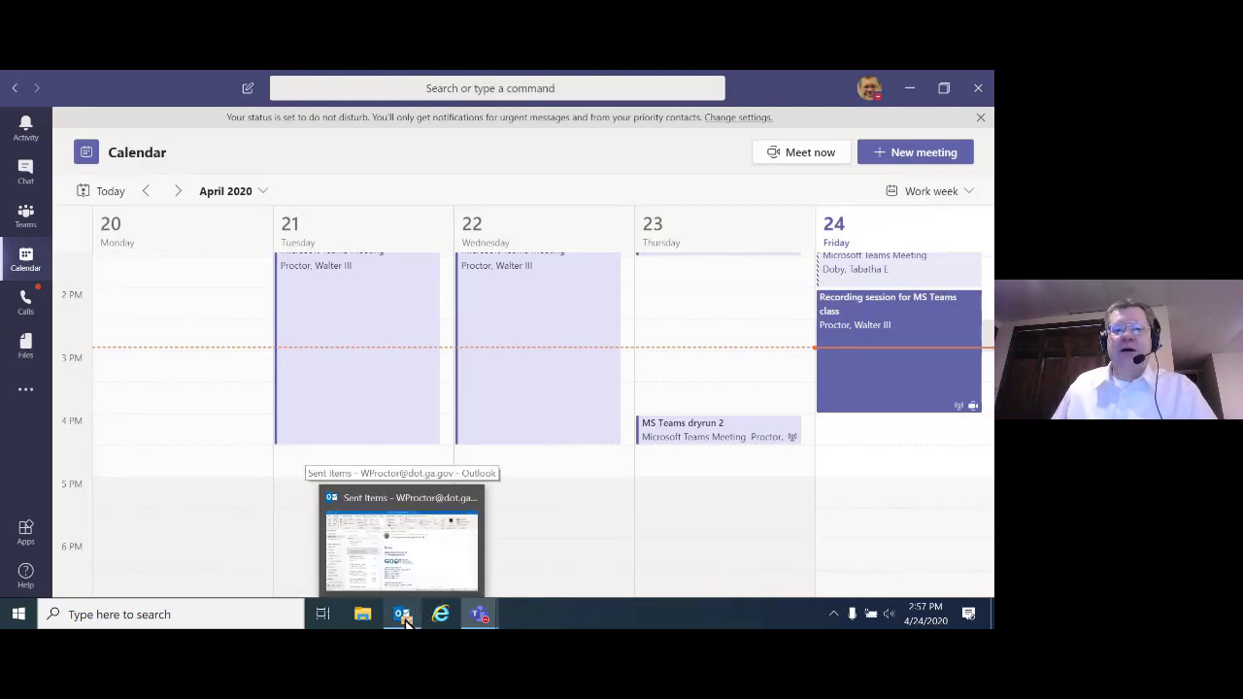
Step: Switch Outlook to the calendar and start a new Teams meeting for 4/24/2020, 3:00–3:30 PM
{"action": "left_click", "coordinate": [403, 616]}
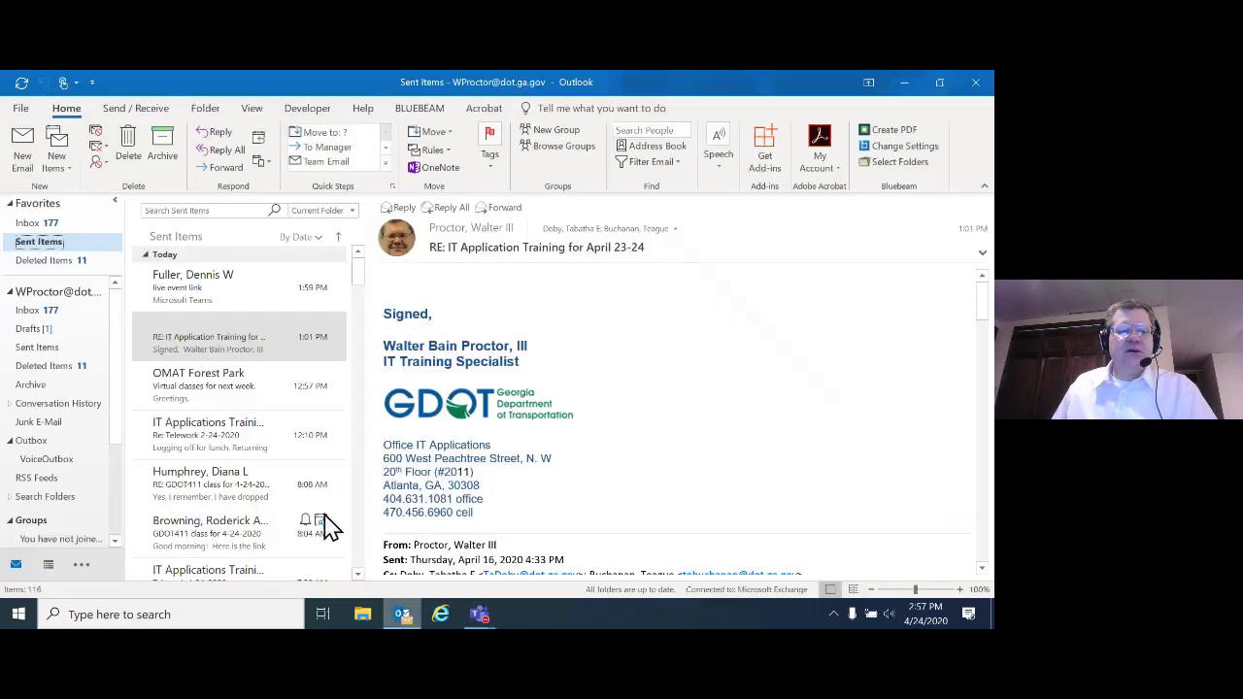
{"action": "mouse_move", "coordinate": [46, 571]}
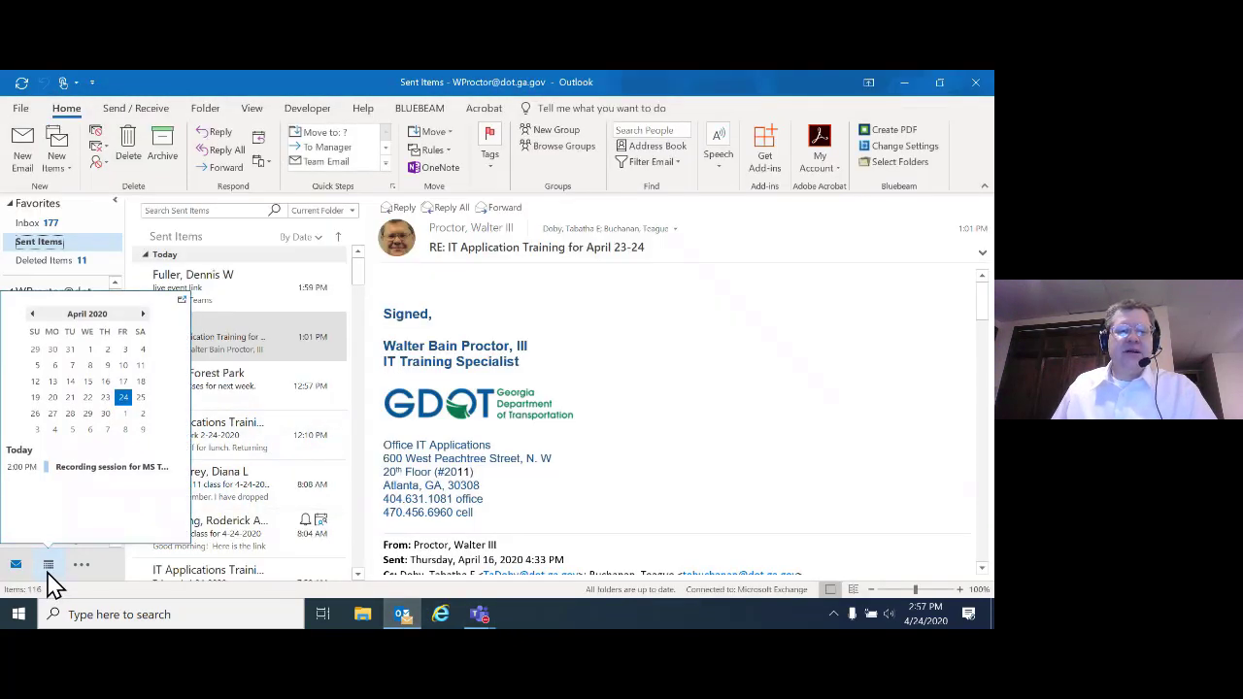
{"action": "left_click", "coordinate": [48, 567]}
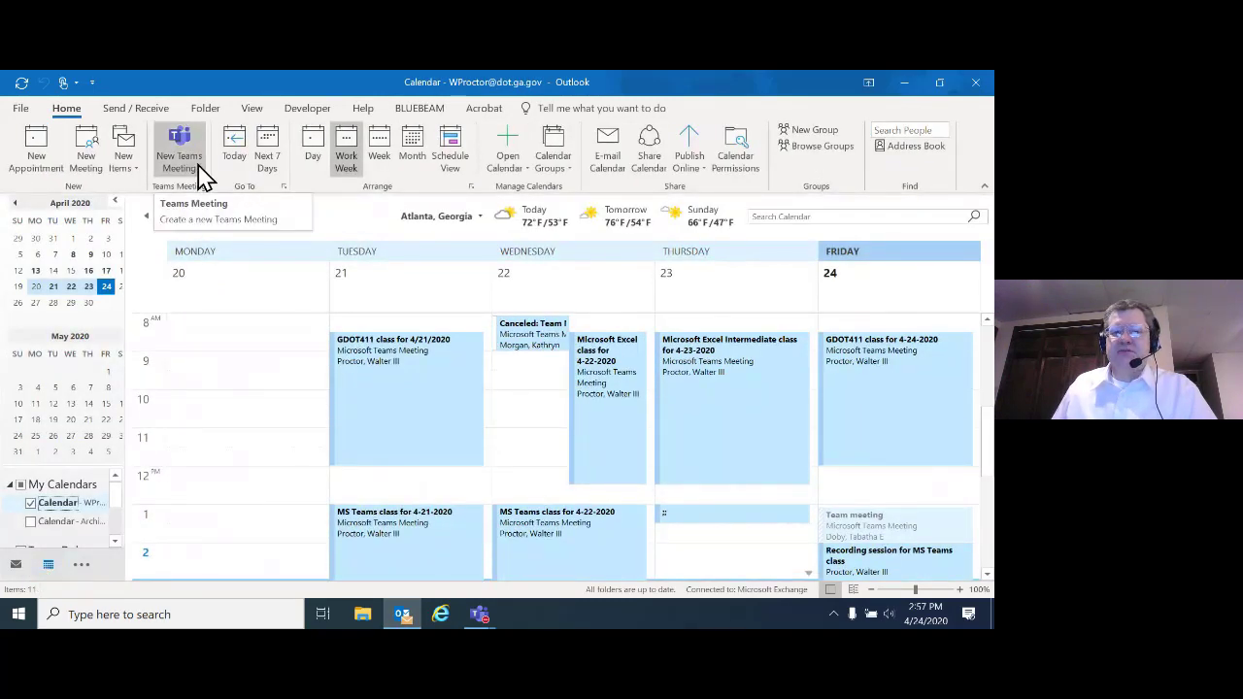
{"action": "left_click", "coordinate": [131, 172]}
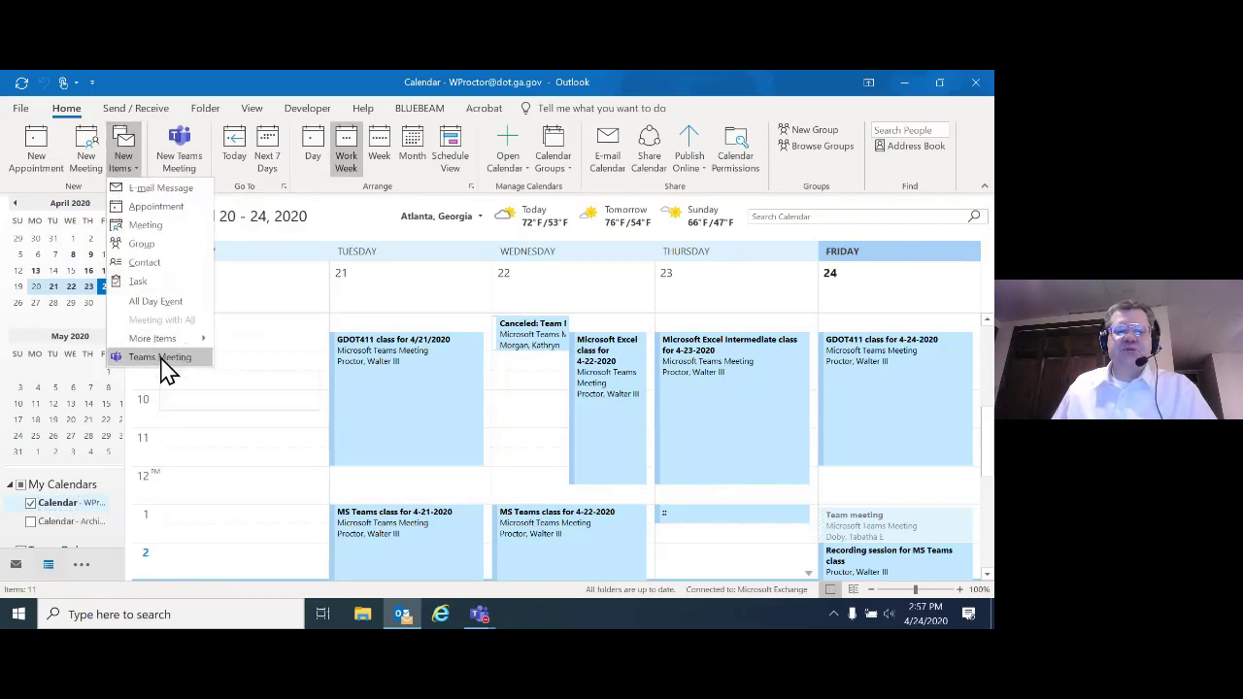
{"action": "left_click", "coordinate": [182, 101]}
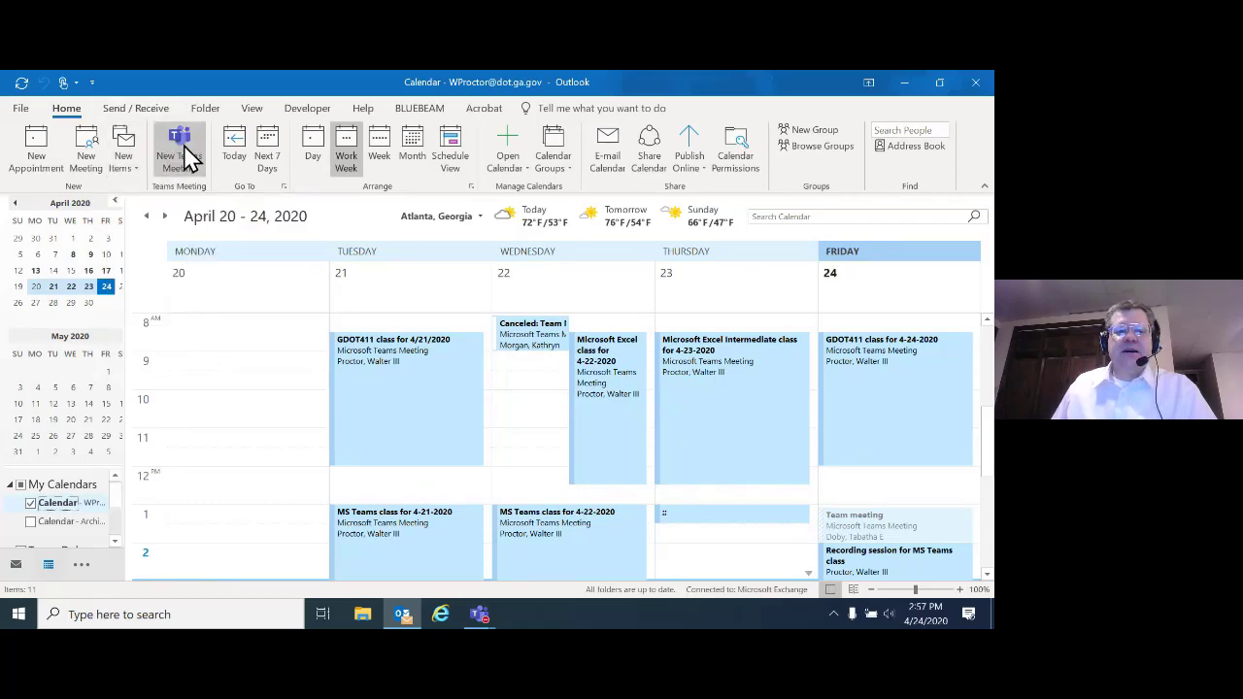
{"action": "left_click", "coordinate": [184, 155]}
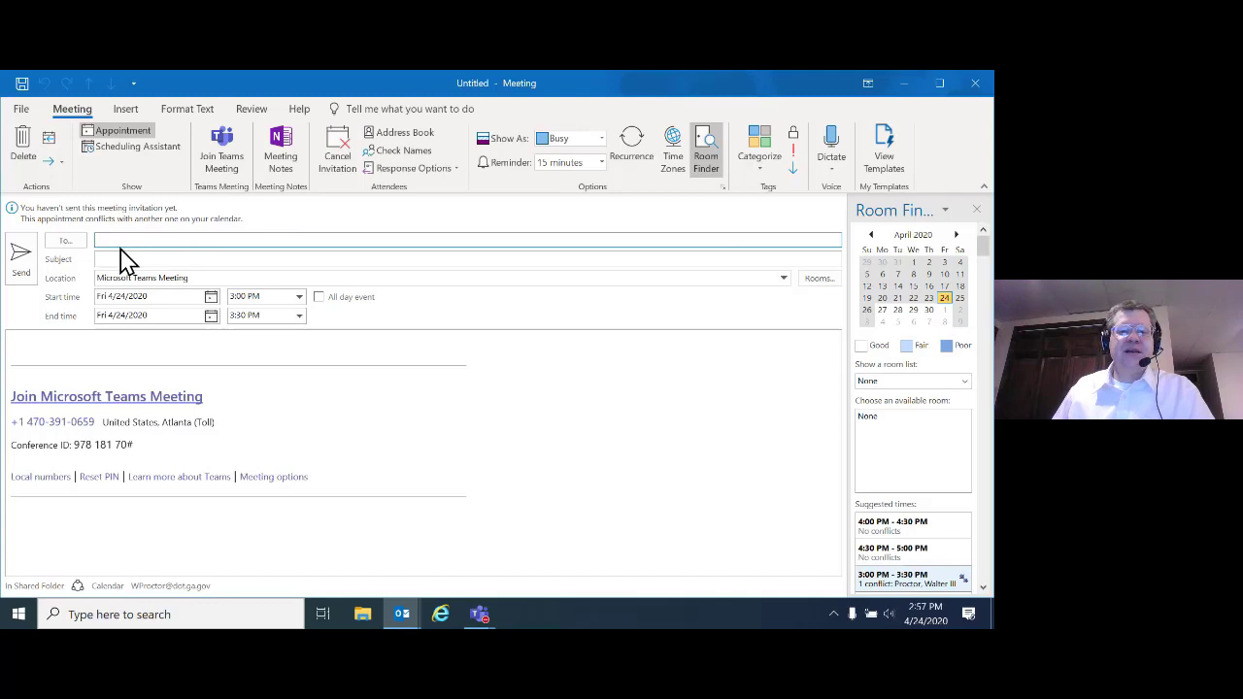
Step: Search the address book and add the first person as a required attendee
{"action": "left_click", "coordinate": [66, 243]}
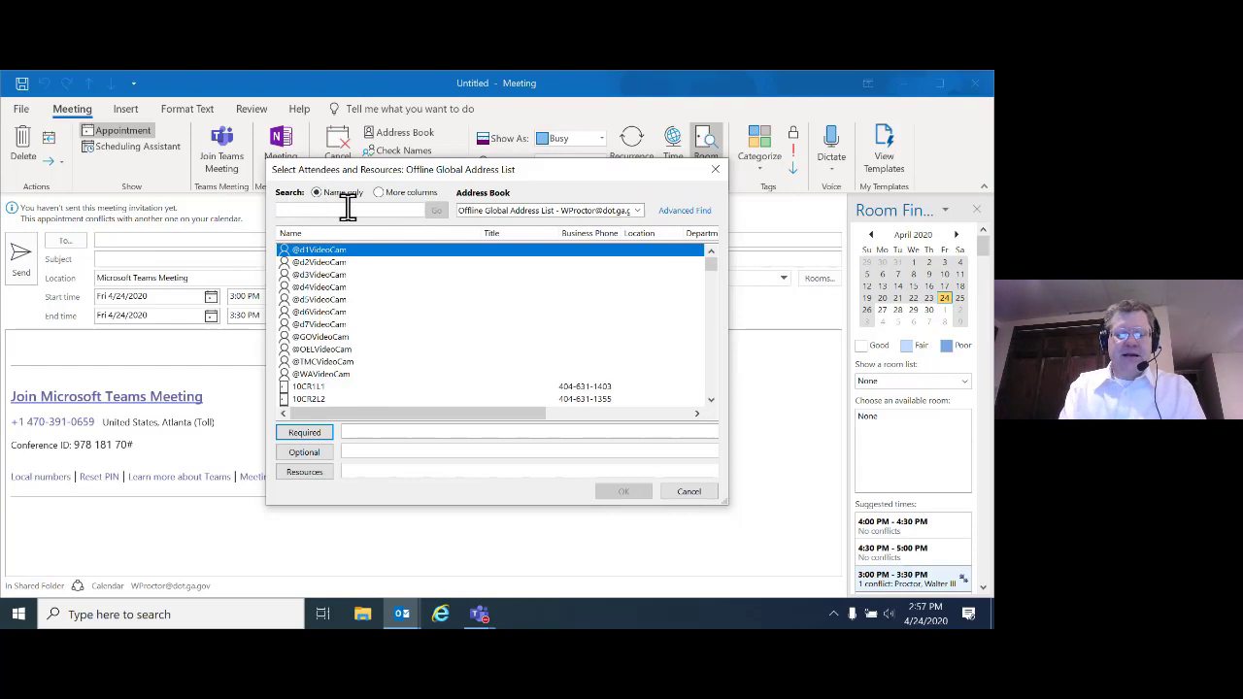
{"action": "type", "text": "doby"}
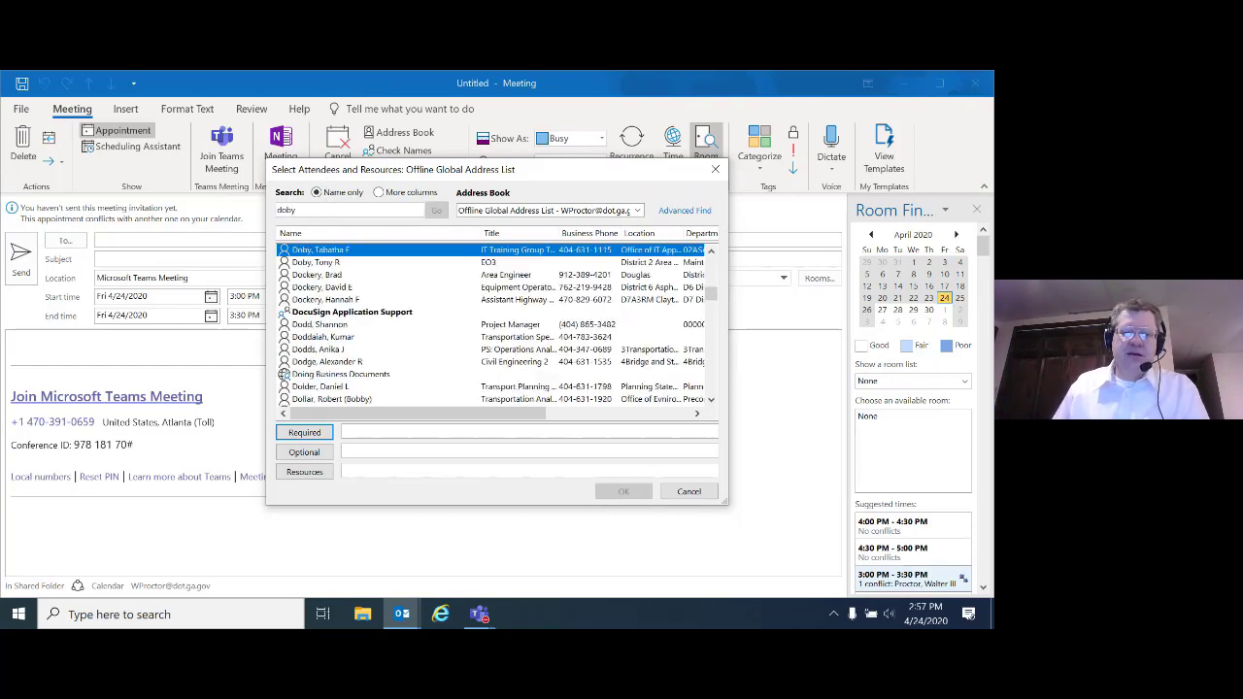
{"action": "double_click", "coordinate": [328, 251]}
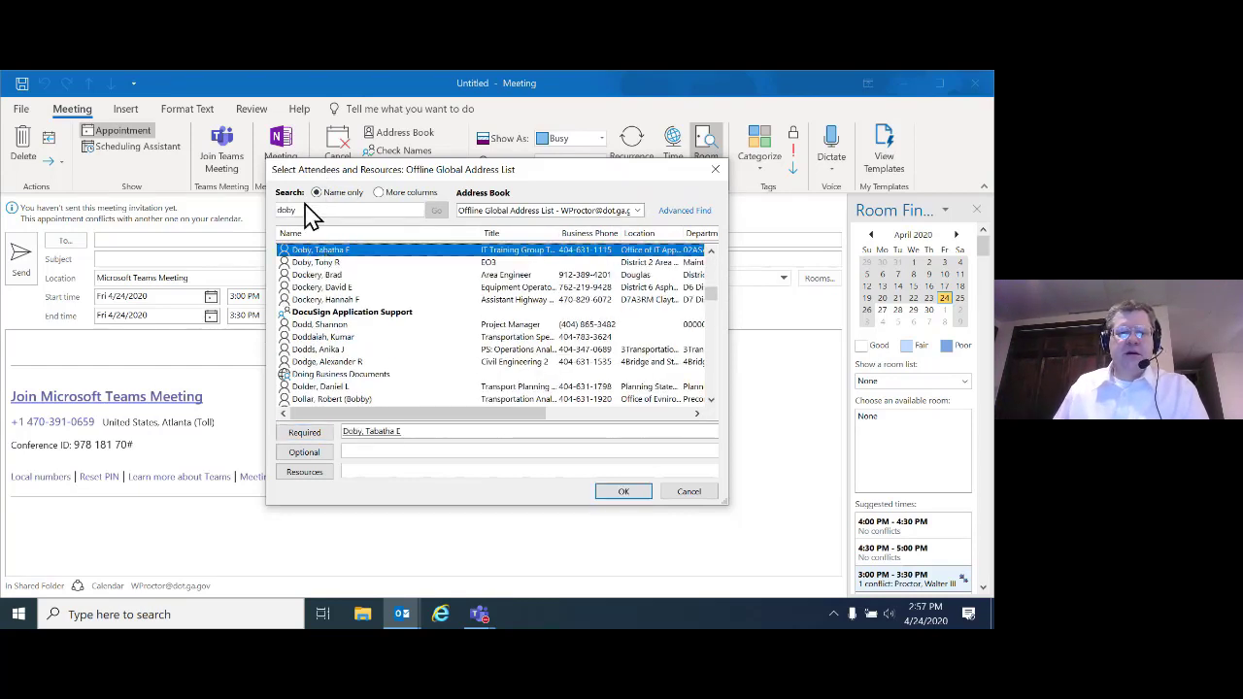
Step: Add two more people as optional attendees, correcting one wrong same-surname pick, and confirm
{"action": "left_click_drag", "start_coordinate": [304, 209], "coordinate": [238, 210]}
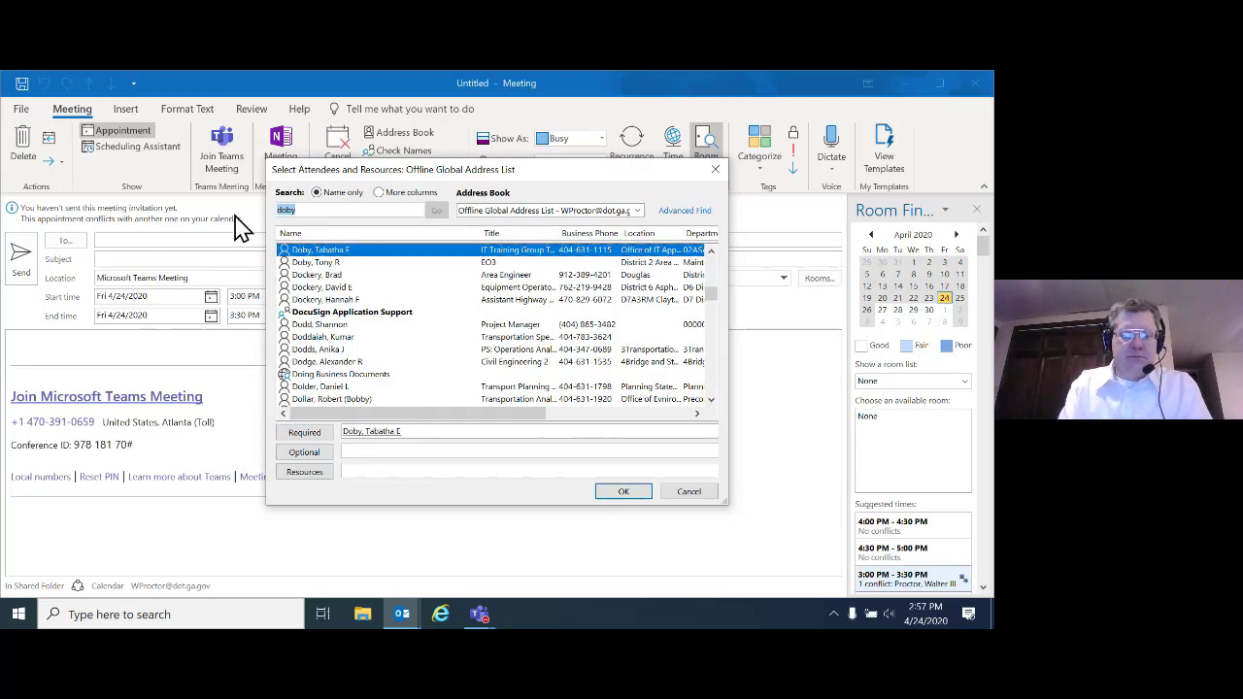
{"action": "type", "text": "fuller"}
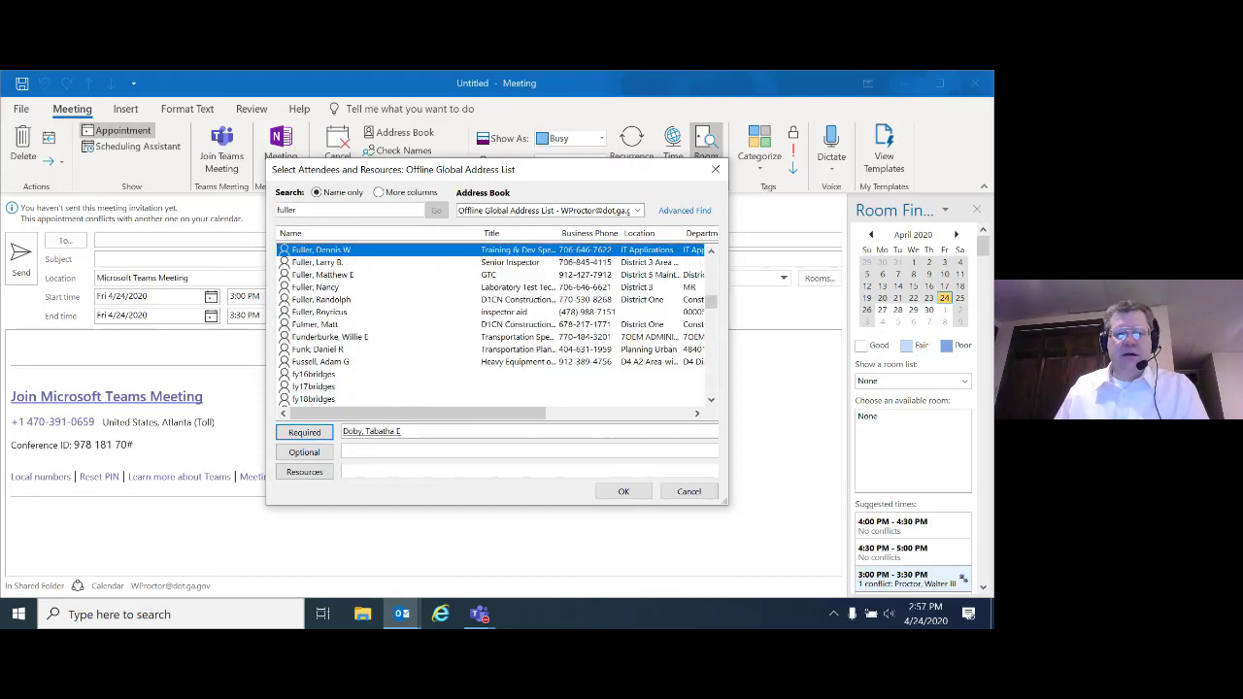
{"action": "left_click", "coordinate": [311, 452]}
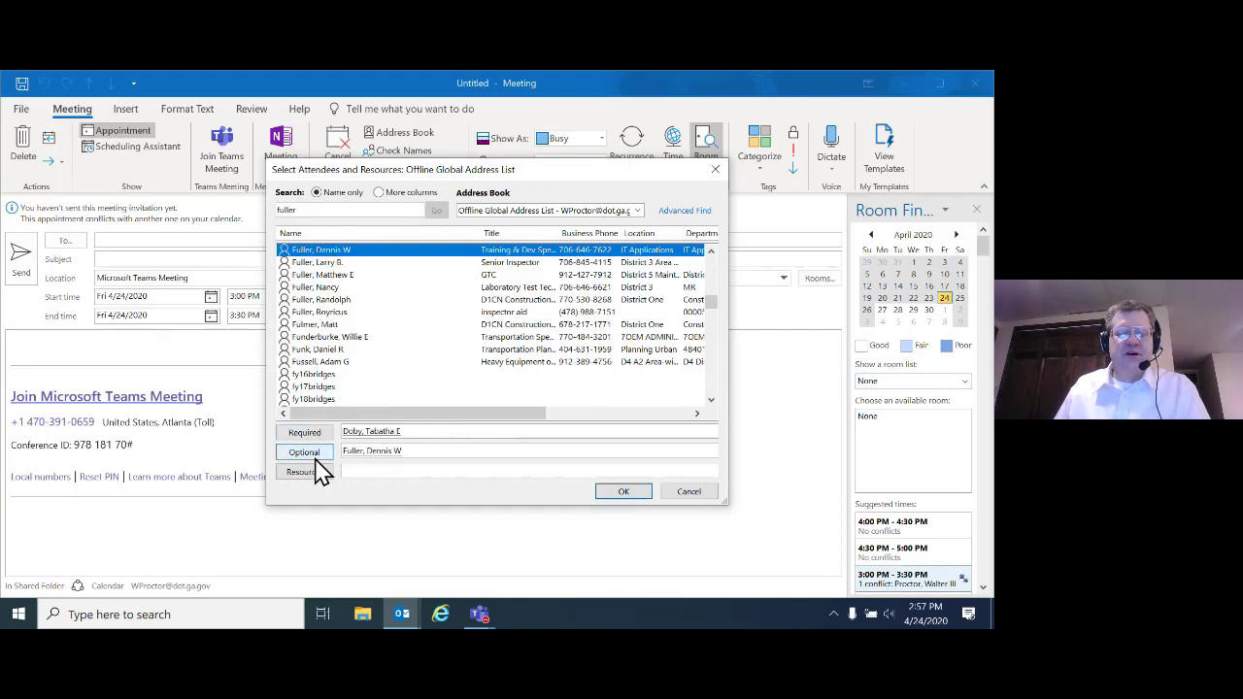
{"action": "double_click", "coordinate": [307, 210]}
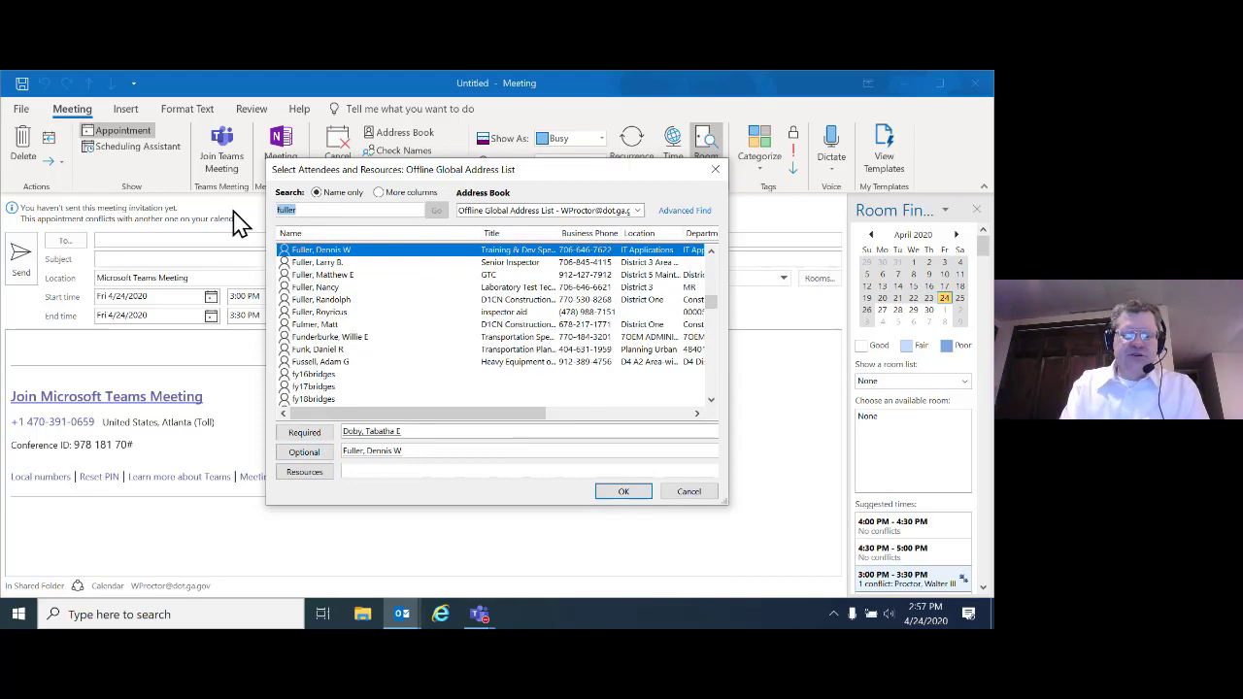
{"action": "type", "text": "proctor"}
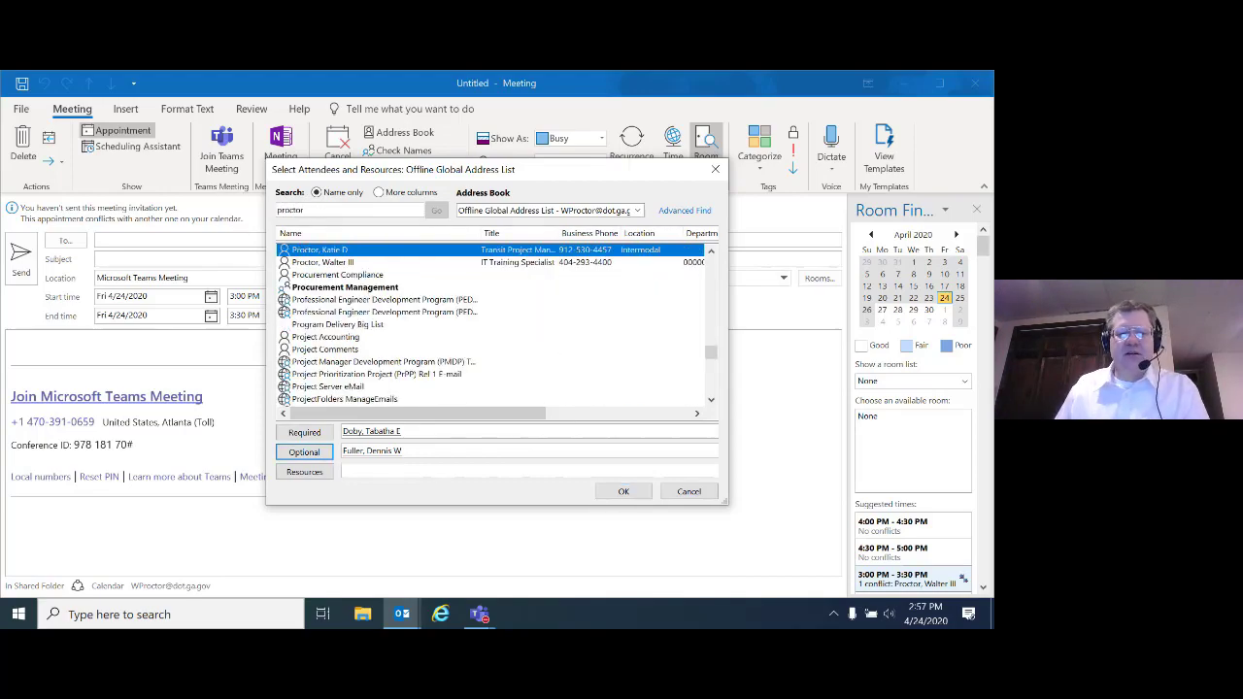
{"action": "left_click", "coordinate": [313, 453]}
{"action": "left_click", "coordinate": [480, 450]}
{"action": "key", "text": "BackSpace"}
{"action": "left_click", "coordinate": [323, 263]}
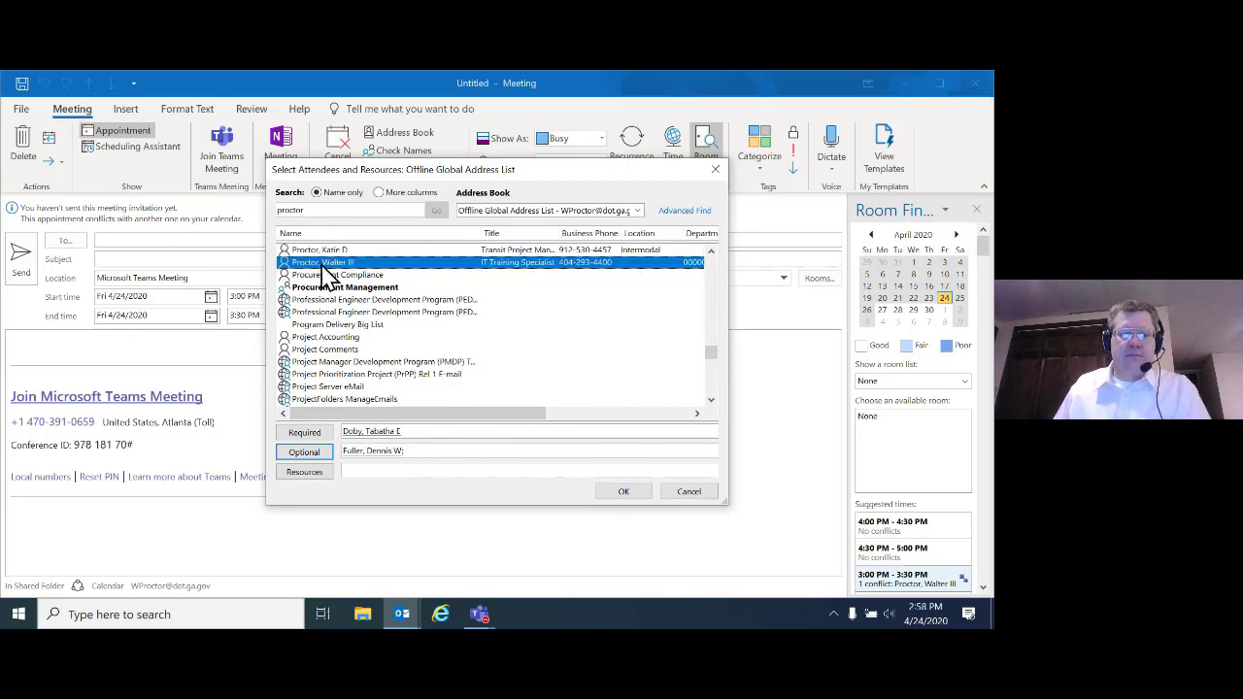
{"action": "left_click", "coordinate": [301, 454]}
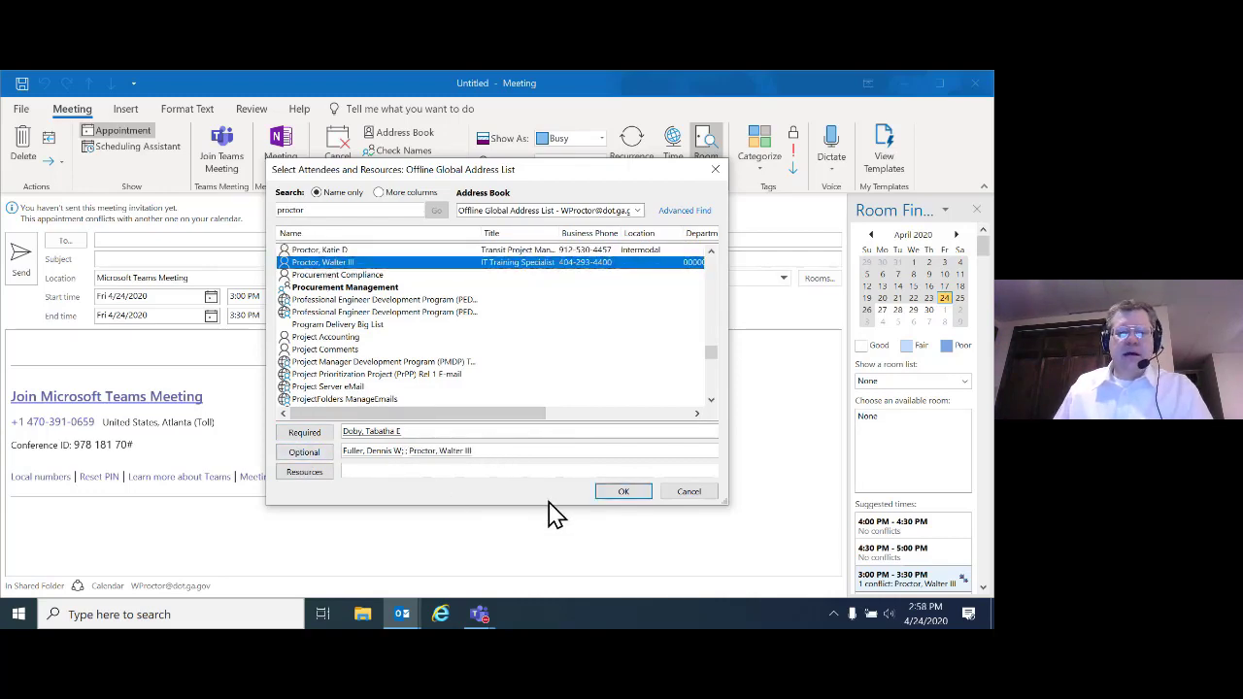
{"action": "left_click", "coordinate": [624, 493]}
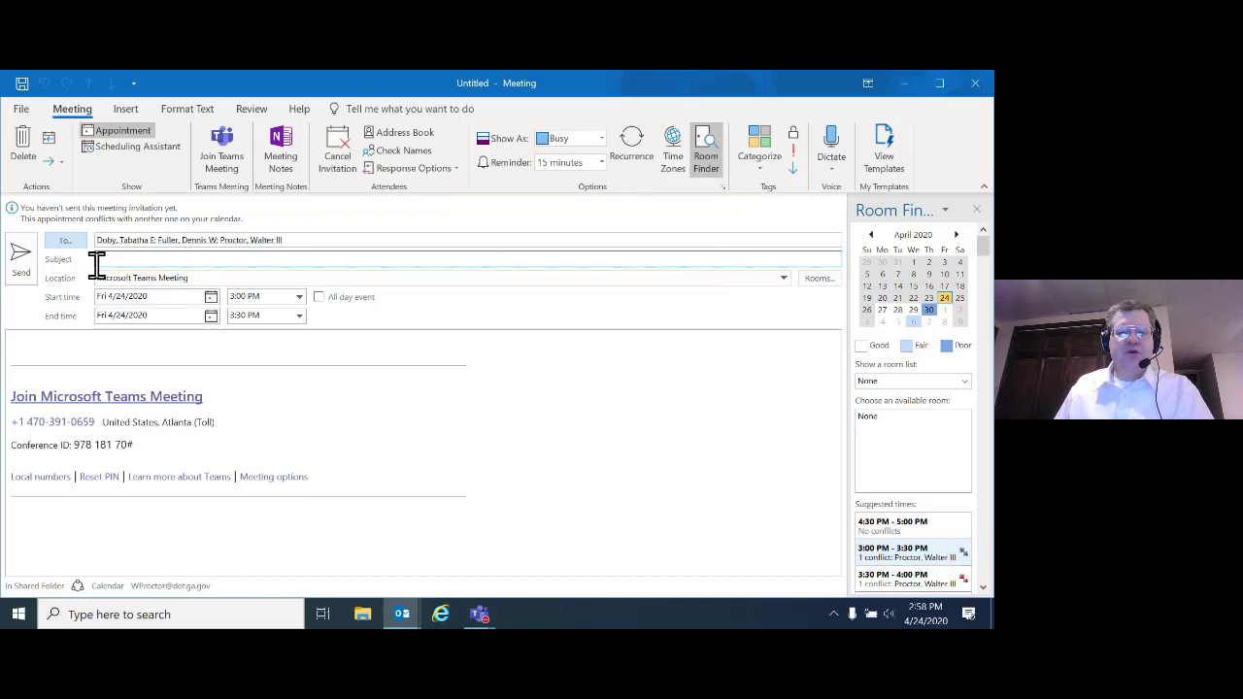
Step: Give the meeting the subject 'MS Teams review'
{"action": "left_click", "coordinate": [188, 240]}
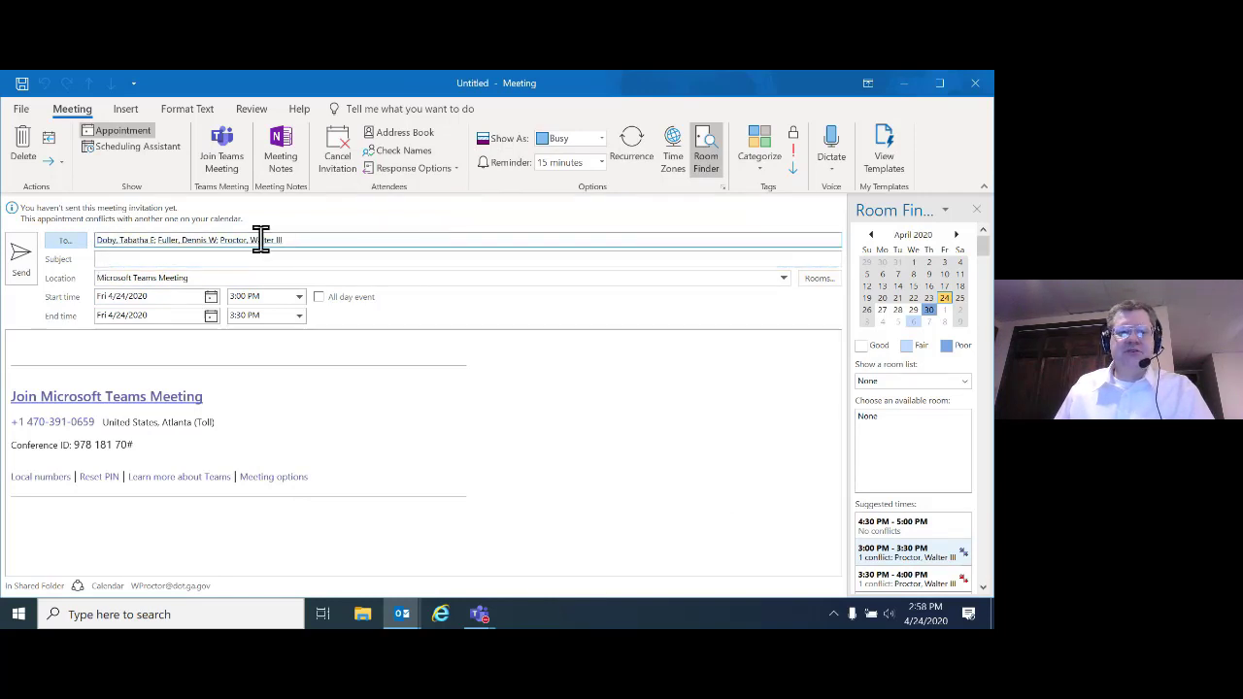
{"action": "left_click", "coordinate": [179, 260]}
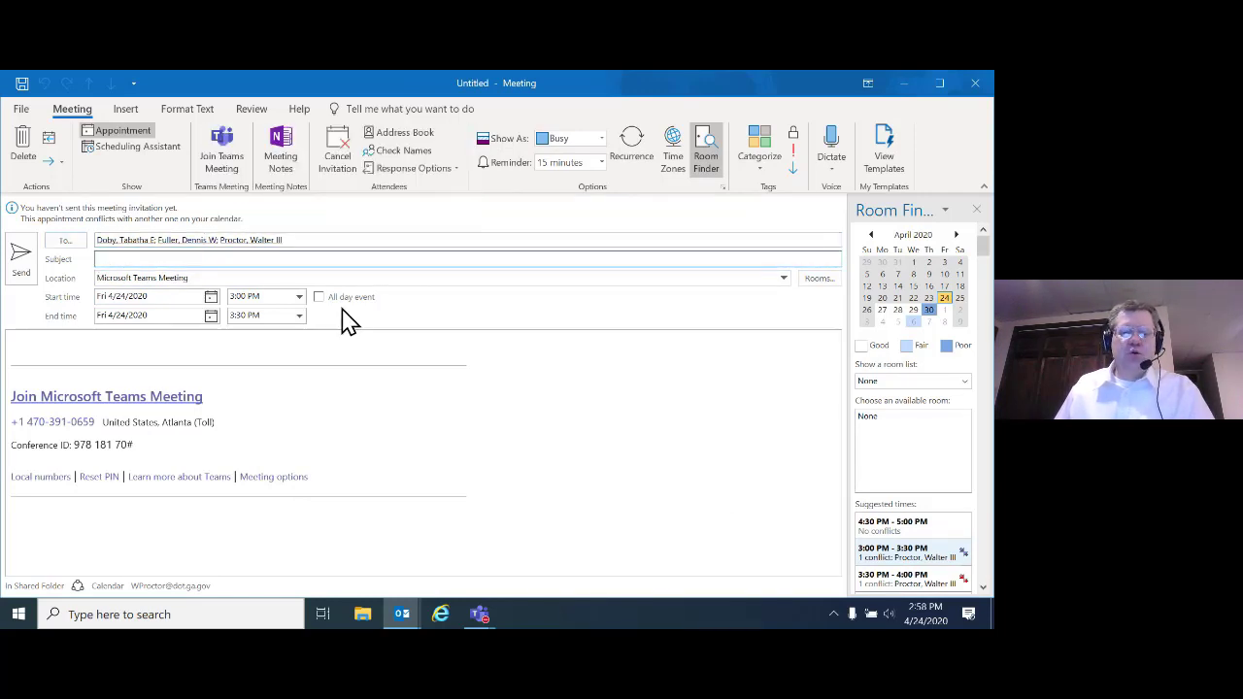
{"action": "type", "text": "MS Teams review"}
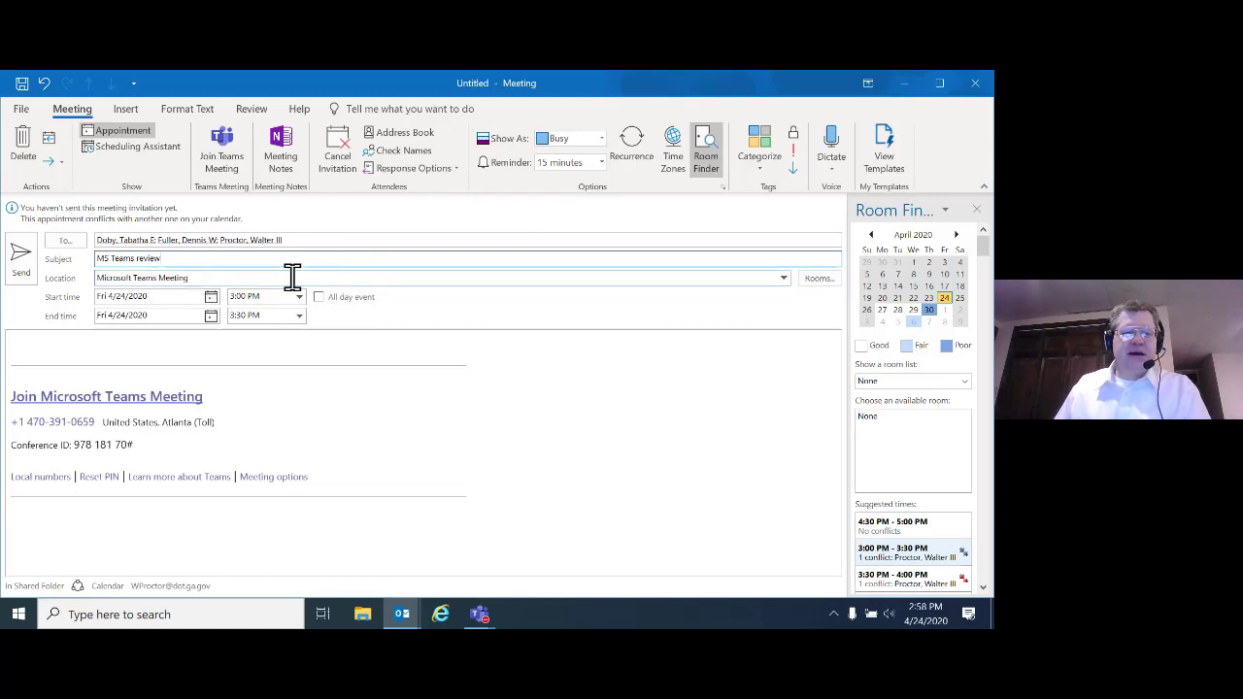
Step: Schedule it for Wed 4/29/2020, 3:00–4:00 PM, then minimize the meeting window
{"action": "left_click", "coordinate": [212, 299]}
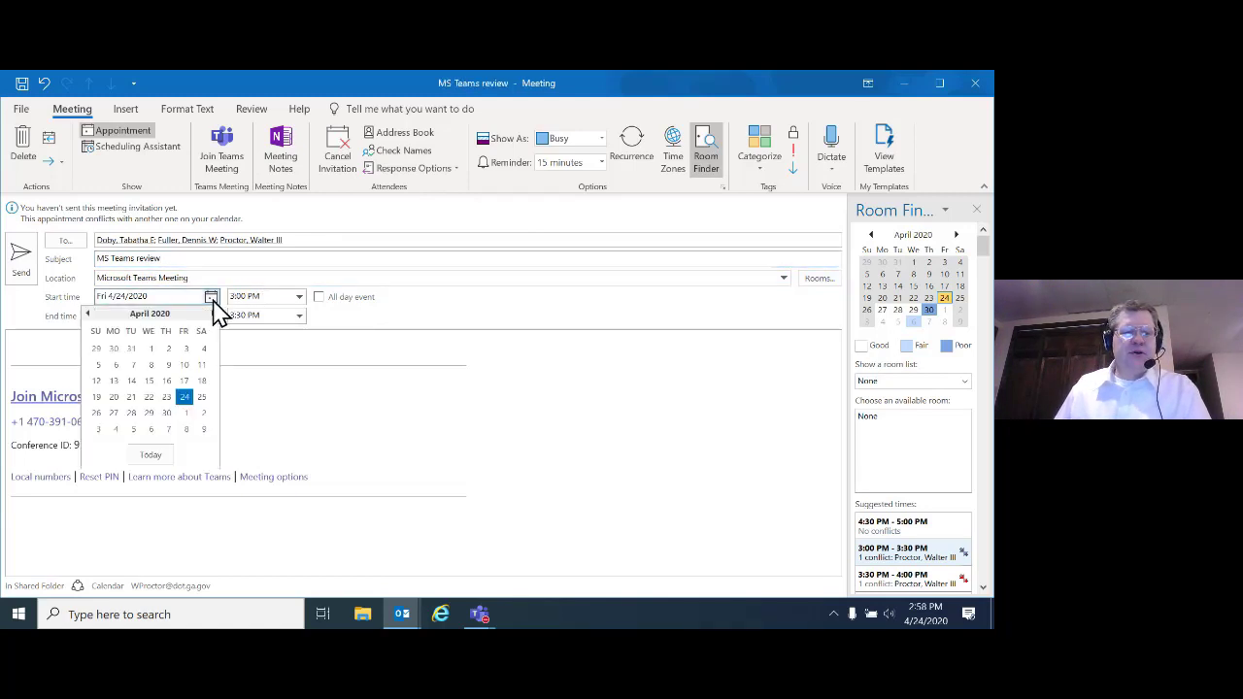
{"action": "left_click", "coordinate": [147, 413]}
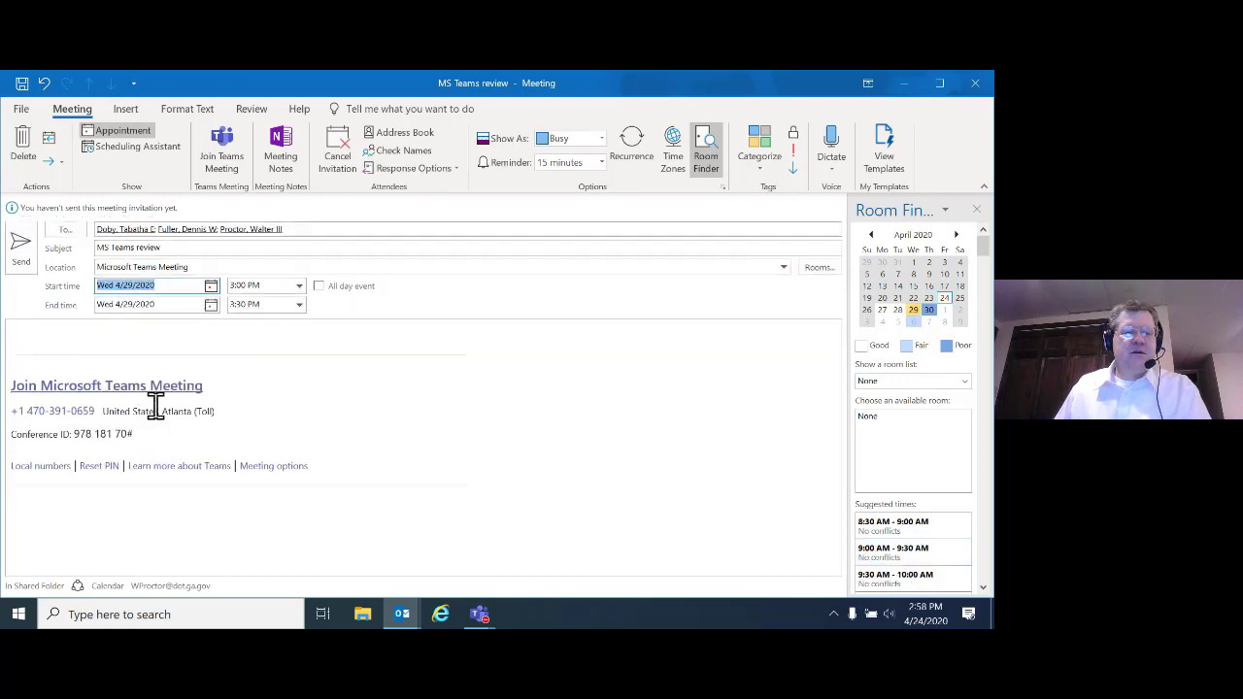
{"action": "left_click", "coordinate": [299, 285]}
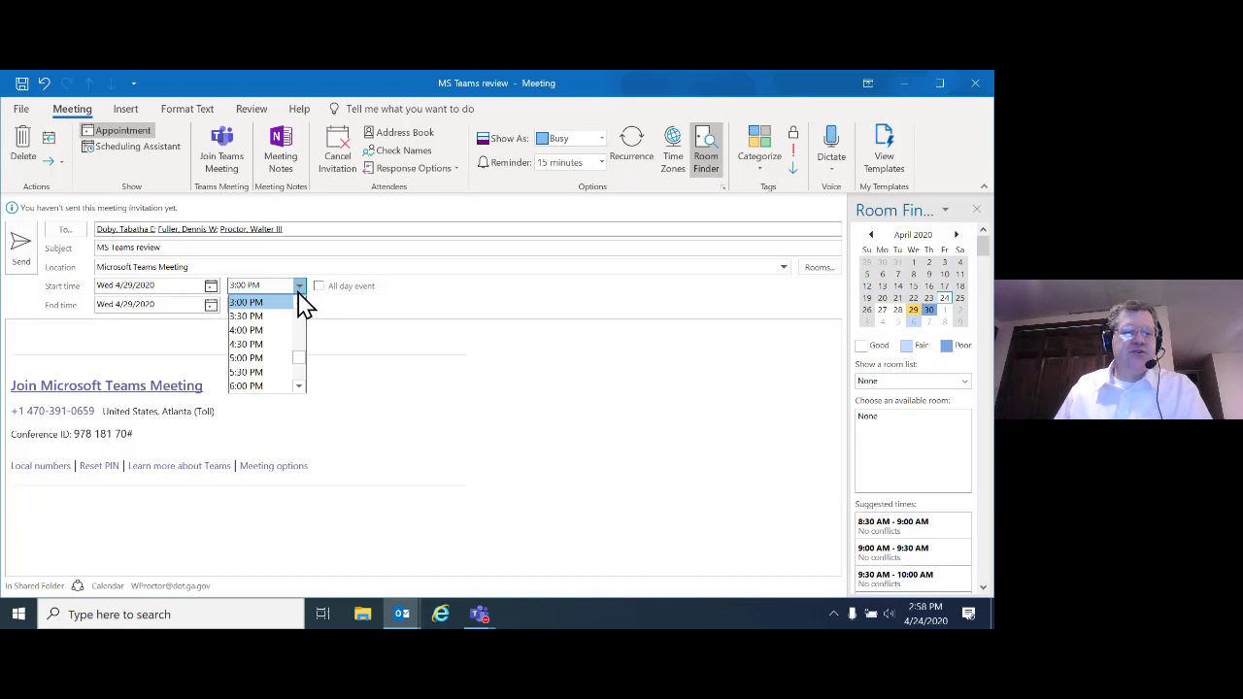
{"action": "left_click", "coordinate": [251, 302]}
{"action": "left_click", "coordinate": [299, 304]}
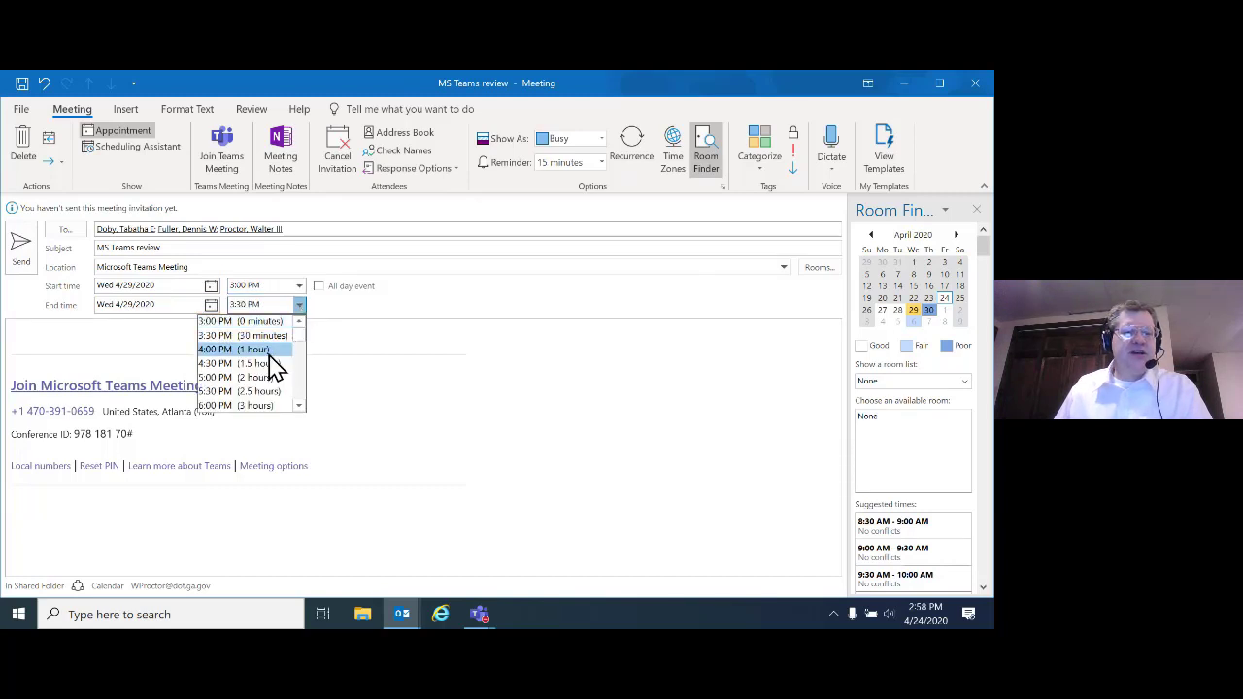
{"action": "left_click", "coordinate": [254, 350]}
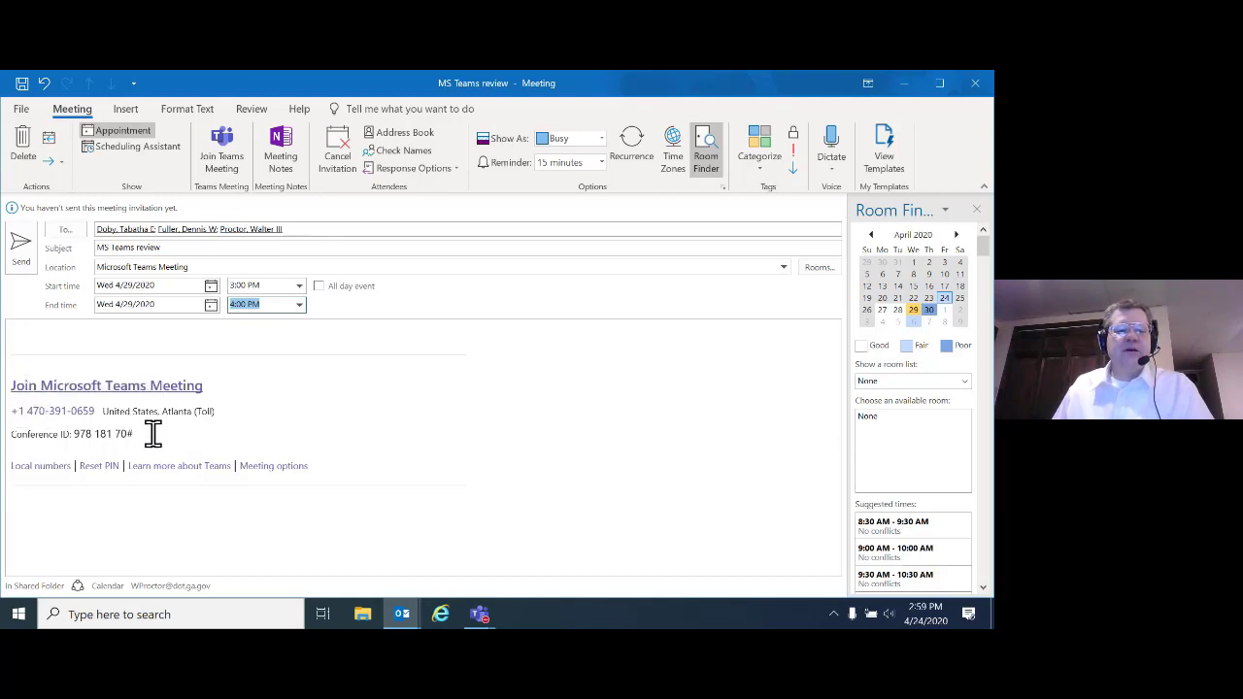
{"action": "left_click_drag", "start_coordinate": [152, 434], "coordinate": [33, 410]}
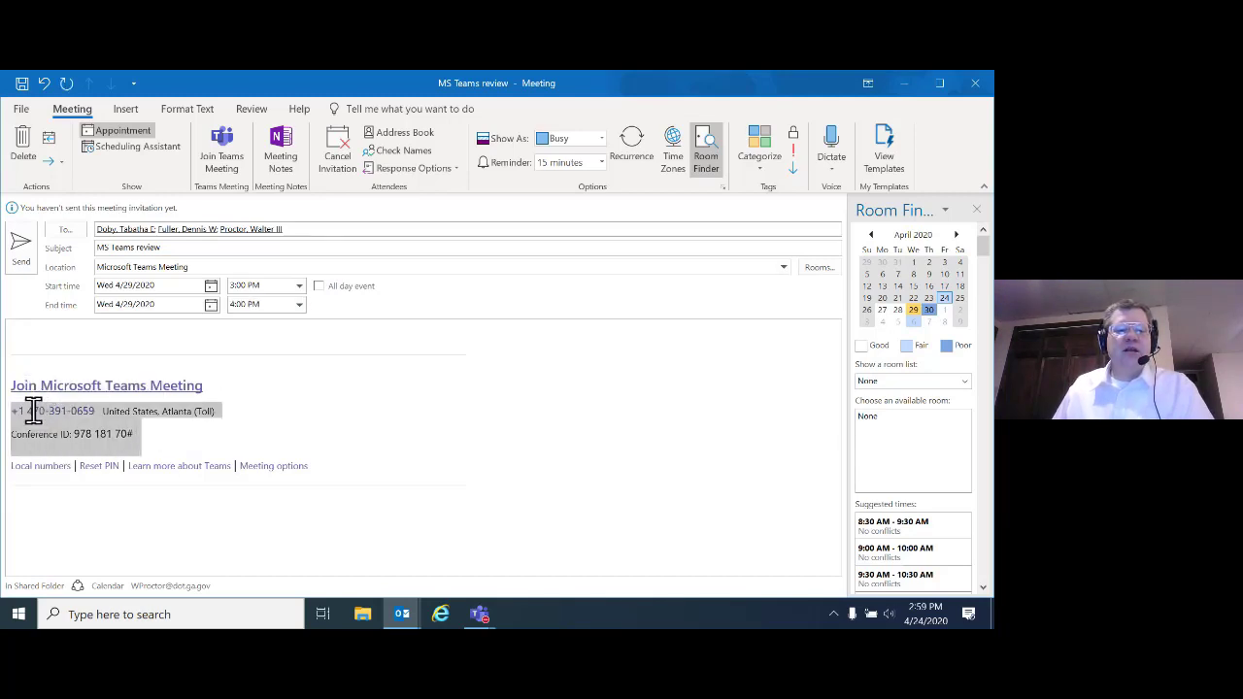
{"action": "left_click", "coordinate": [330, 411]}
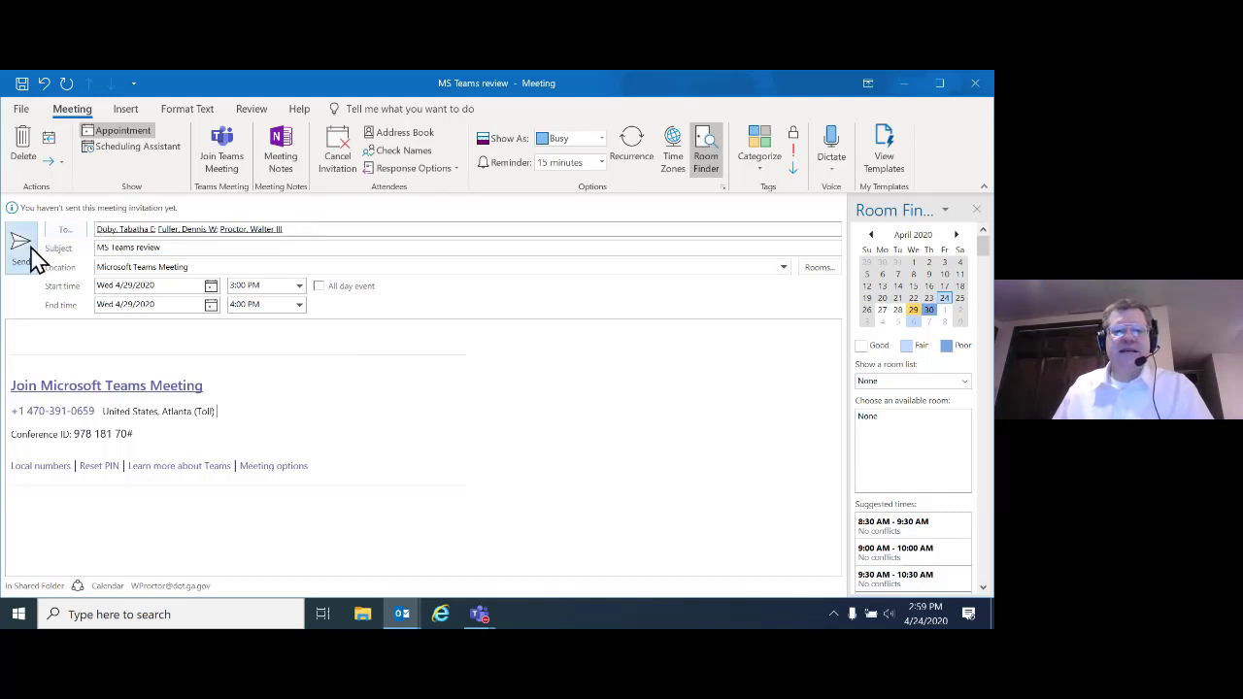
{"action": "left_click", "coordinate": [905, 87]}
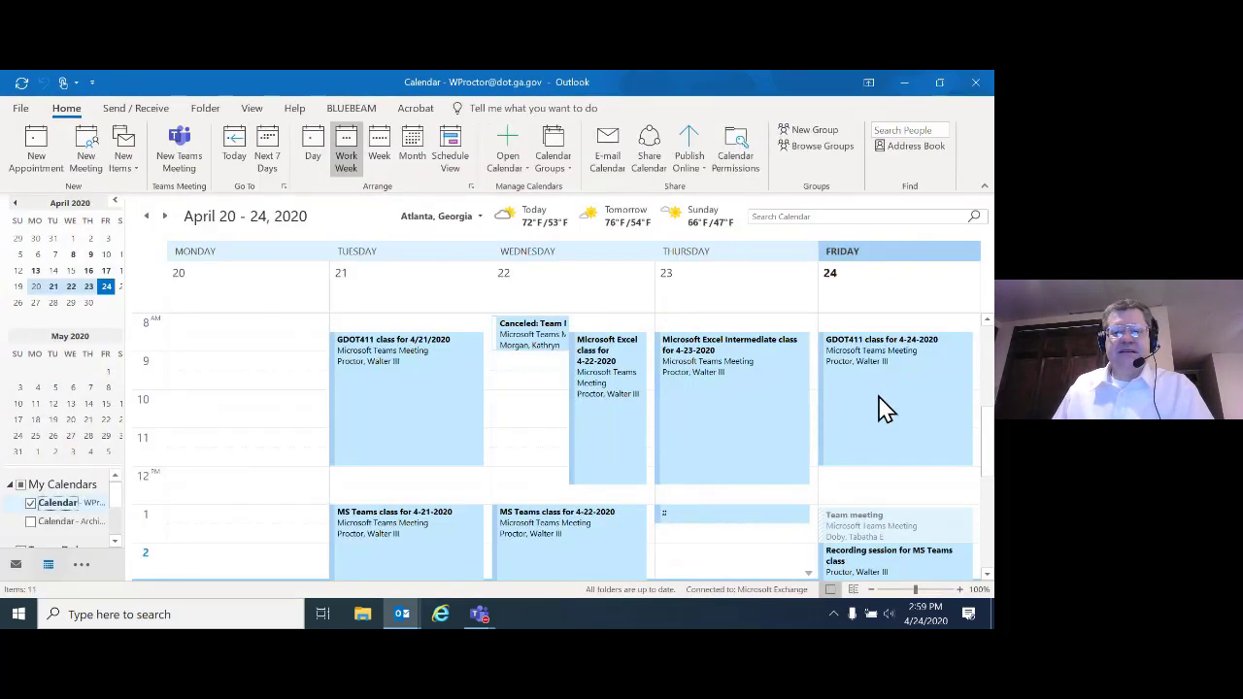
{"action": "scroll", "coordinate": [733, 549], "scroll_direction": "down", "scroll_amount": 3}
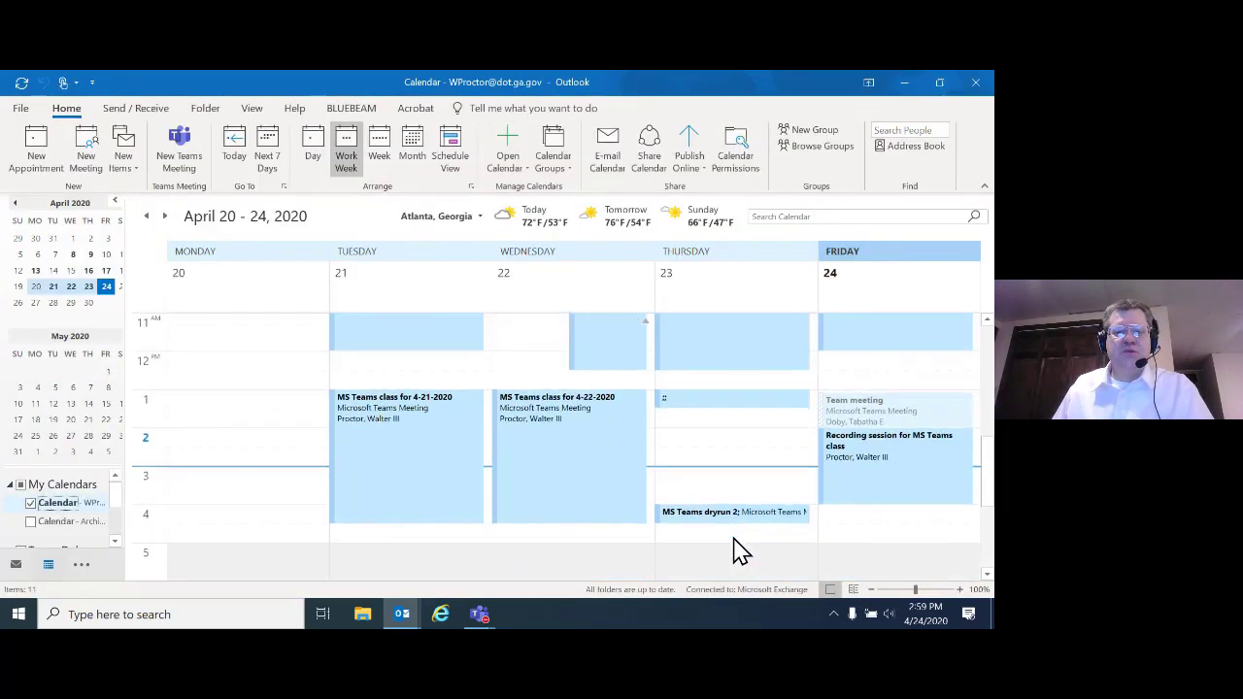
{"action": "mouse_move", "coordinate": [549, 474]}
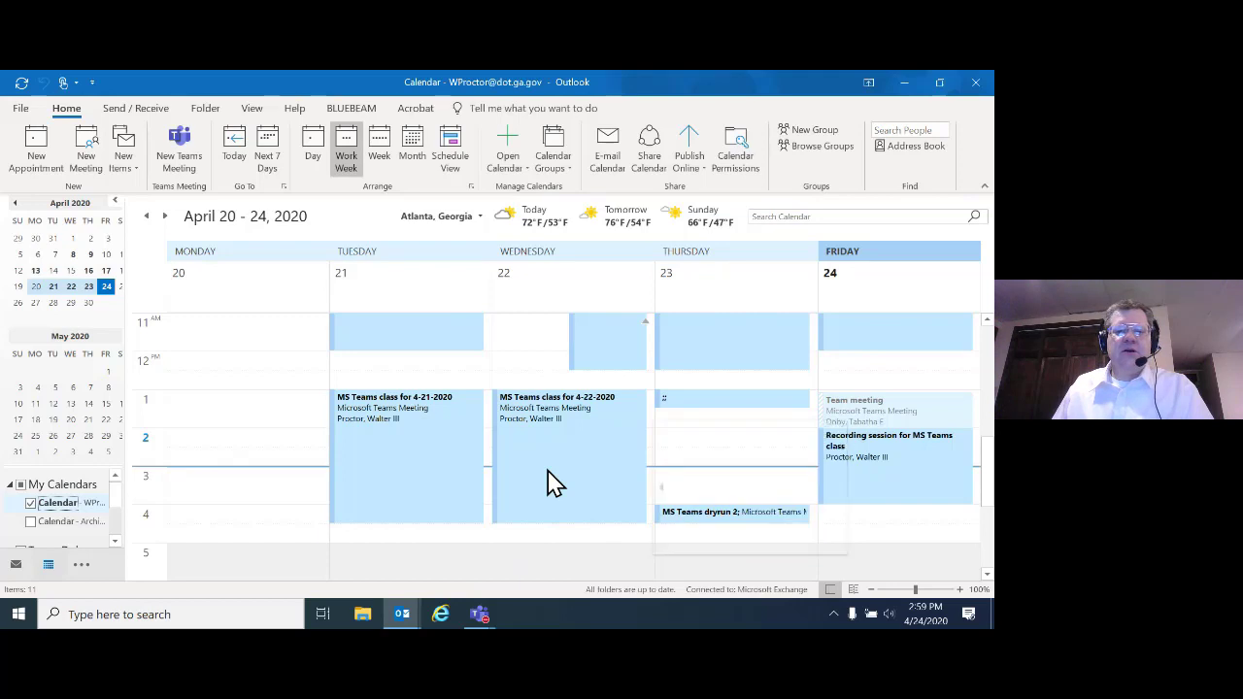
{"action": "right_click", "coordinate": [547, 483]}
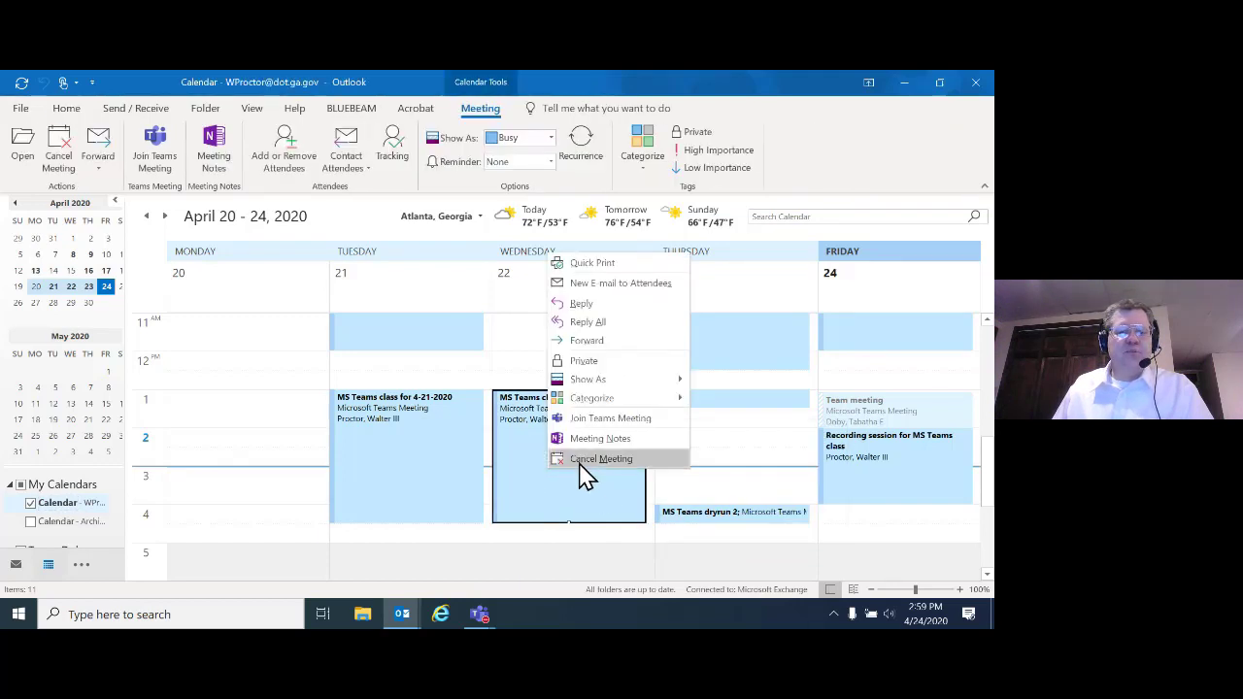
{"action": "left_click", "coordinate": [271, 386]}
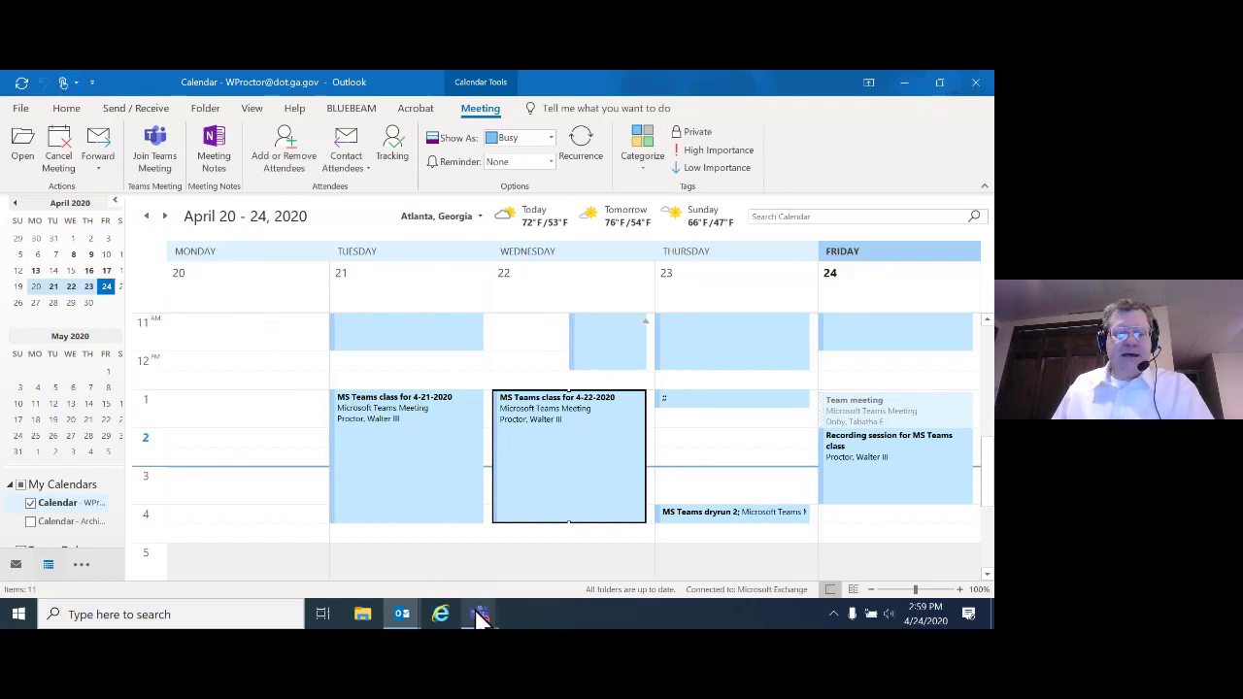
Step: Return to the Teams calendar, scroll through the April 20–24 events, and focus the command box
{"action": "mouse_move", "coordinate": [479, 615]}
{"action": "left_click", "coordinate": [436, 546]}
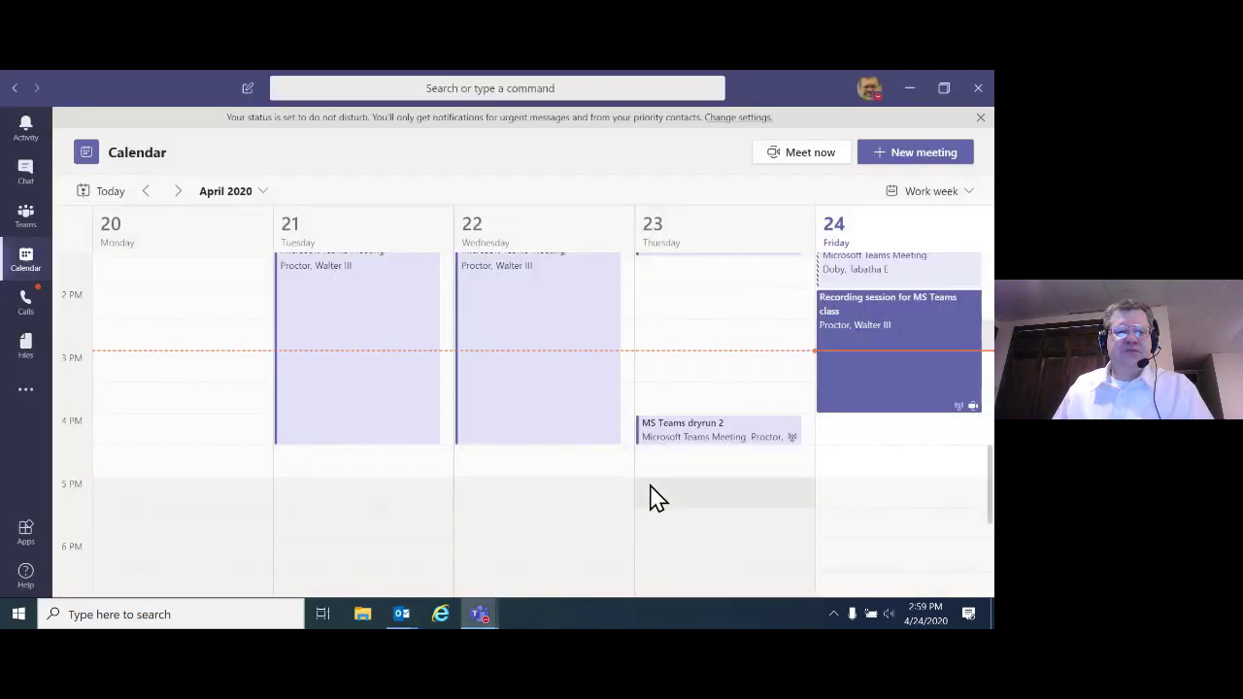
{"action": "scroll", "coordinate": [522, 405], "scroll_direction": "up", "scroll_amount": 3}
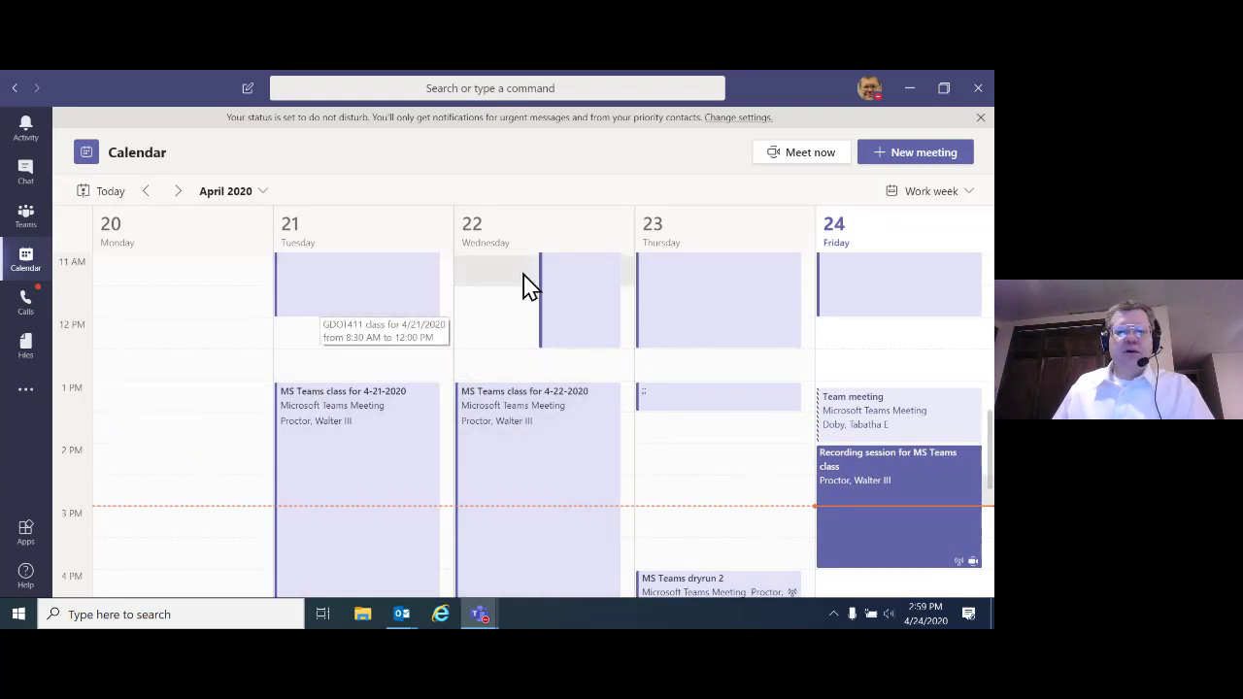
{"action": "scroll", "coordinate": [365, 362], "scroll_direction": "up", "scroll_amount": 6}
{"action": "scroll", "coordinate": [365, 362], "scroll_direction": "up", "scroll_amount": 2}
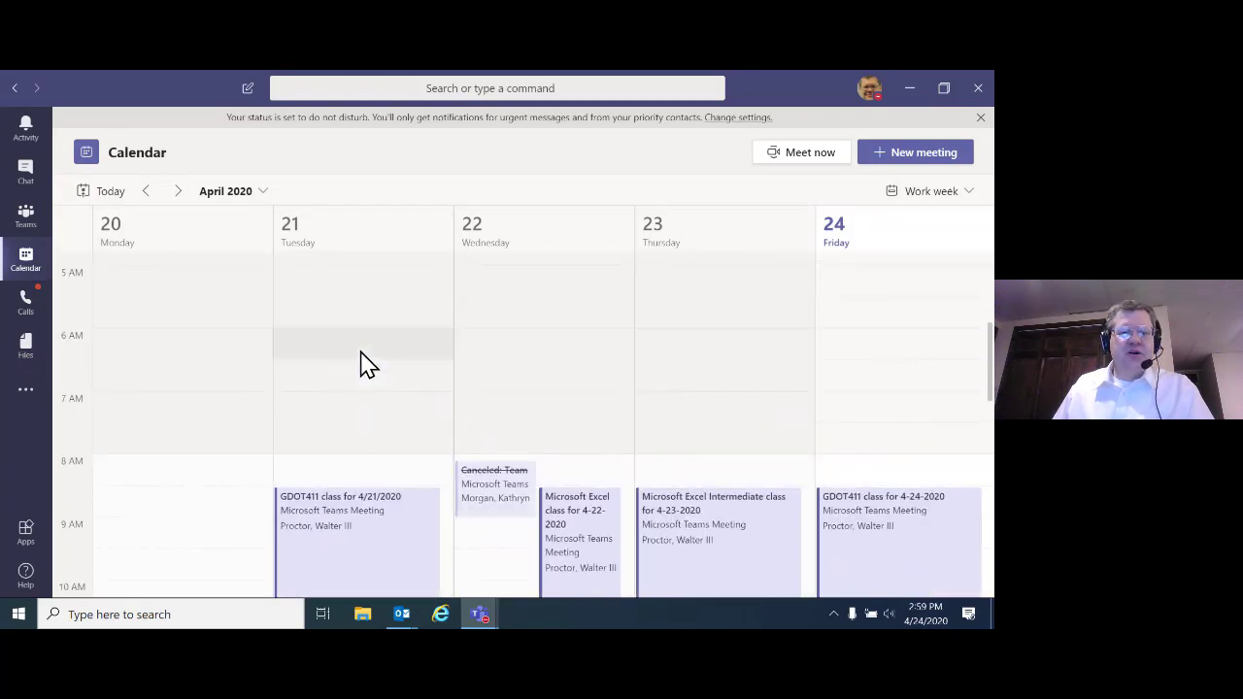
{"action": "scroll", "coordinate": [361, 352], "scroll_direction": "down", "scroll_amount": 6}
{"action": "scroll", "coordinate": [362, 355], "scroll_direction": "up", "scroll_amount": 2}
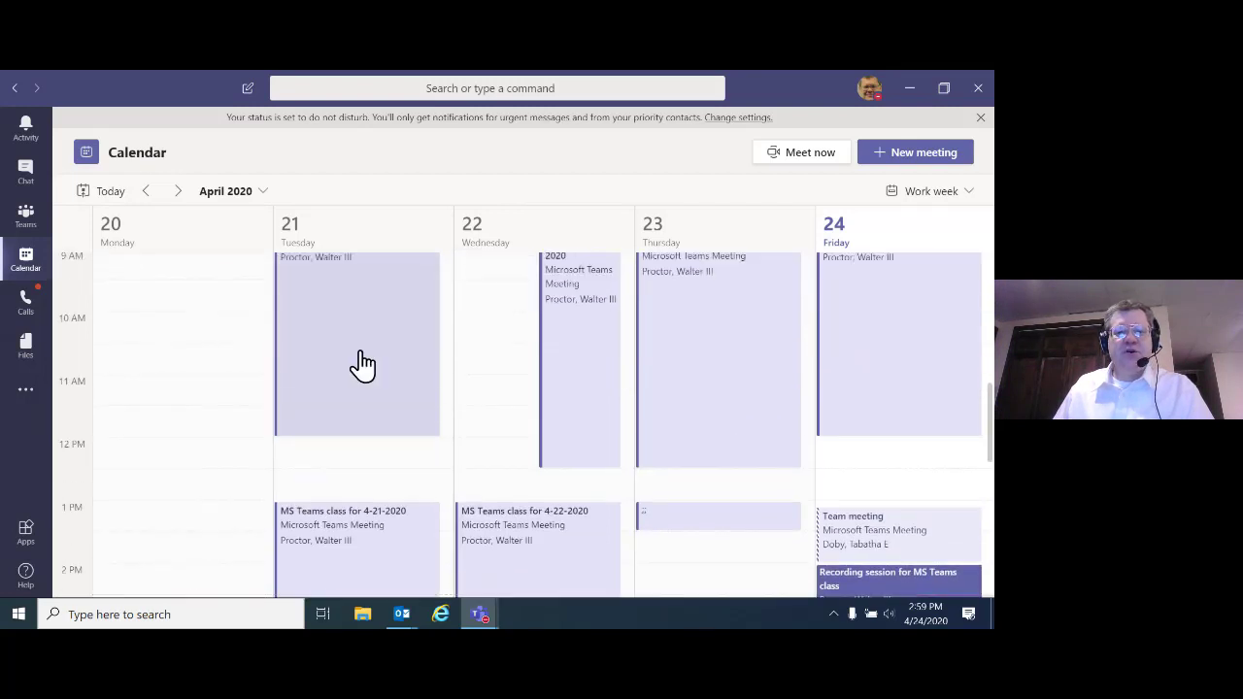
{"action": "left_click", "coordinate": [356, 88]}
{"action": "type", "text": "/"}
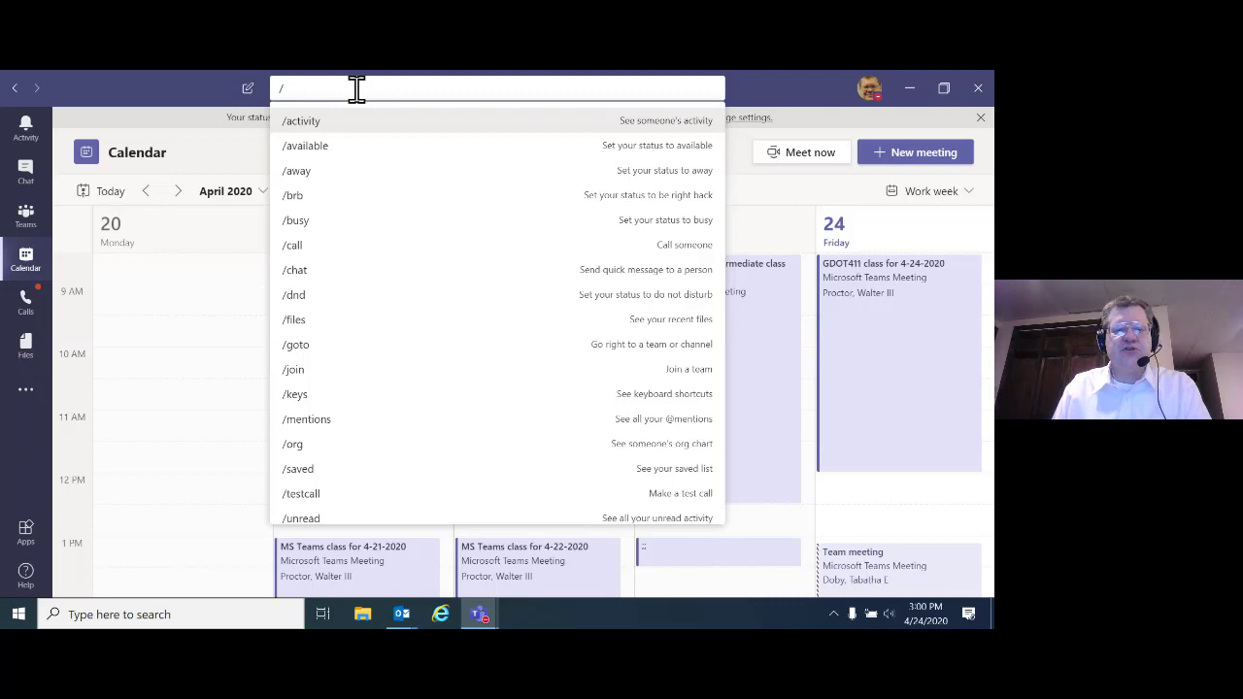
{"action": "type", "text": "/keys"}
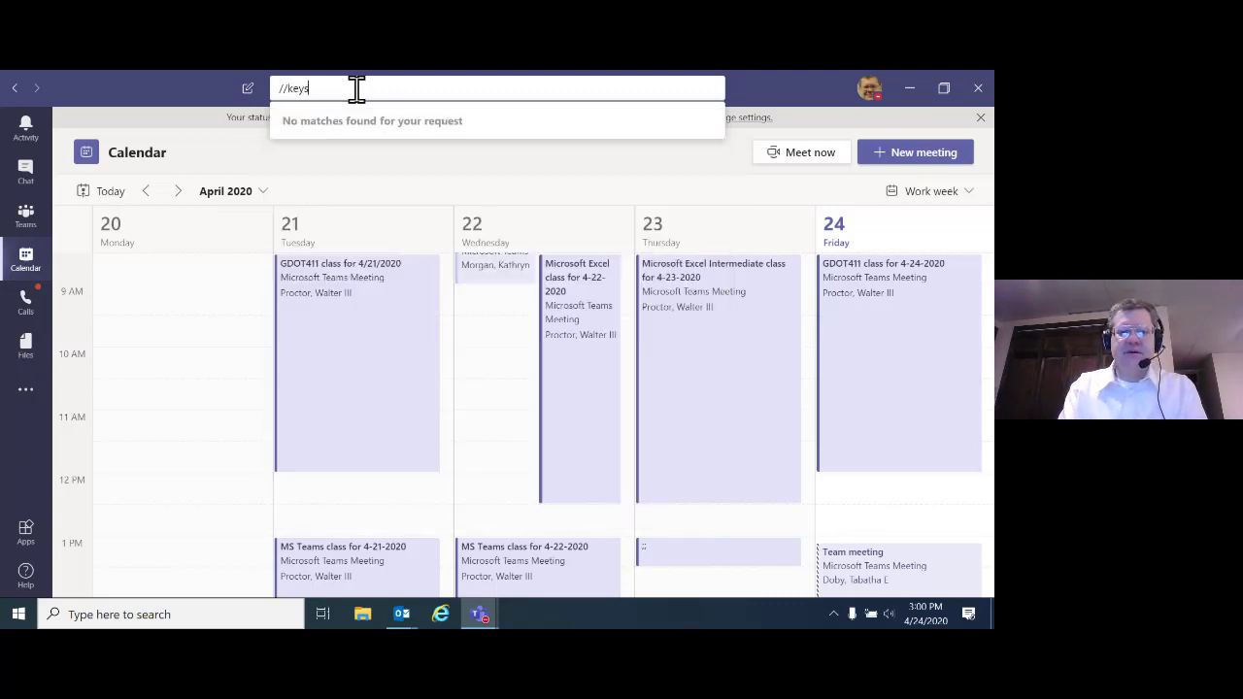
{"action": "key", "text": "Return"}
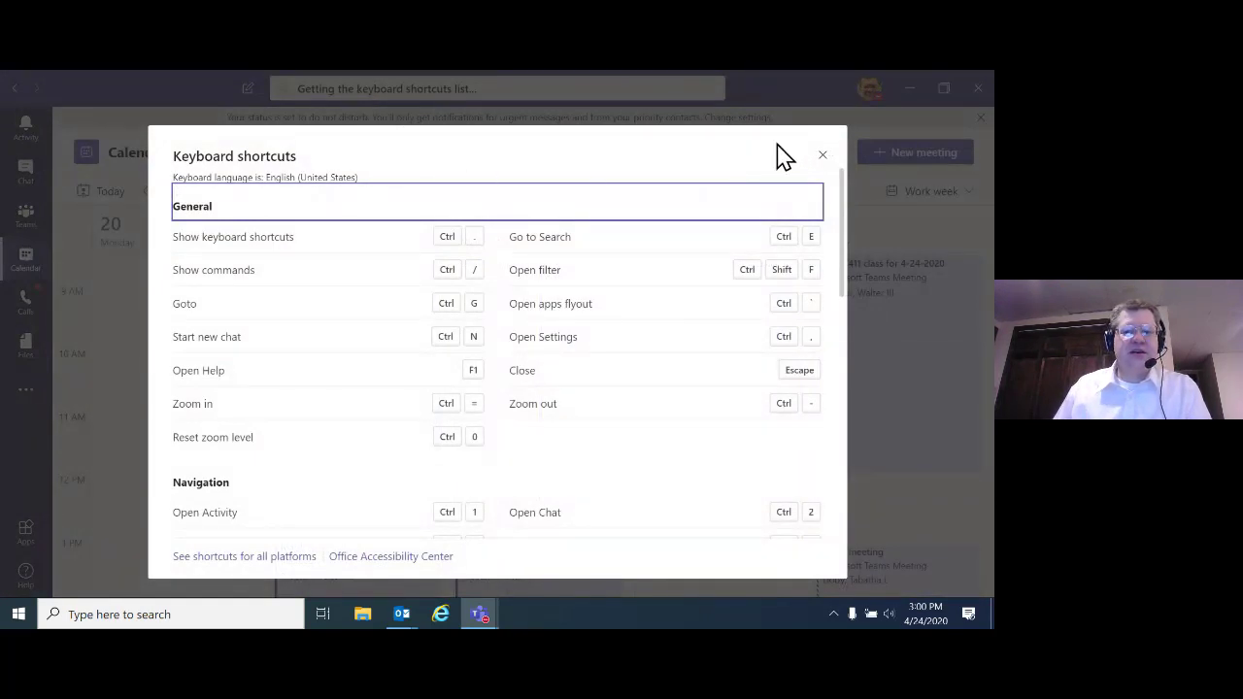
{"action": "left_click", "coordinate": [821, 159]}
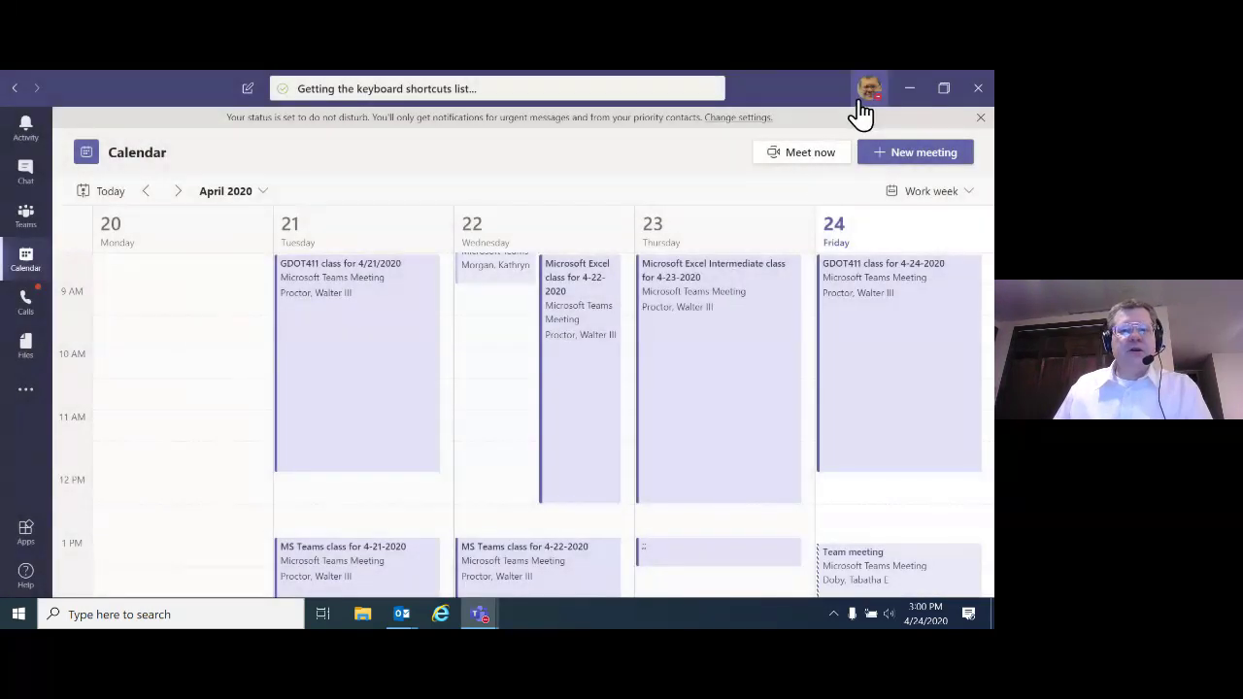
{"action": "left_click", "coordinate": [864, 94]}
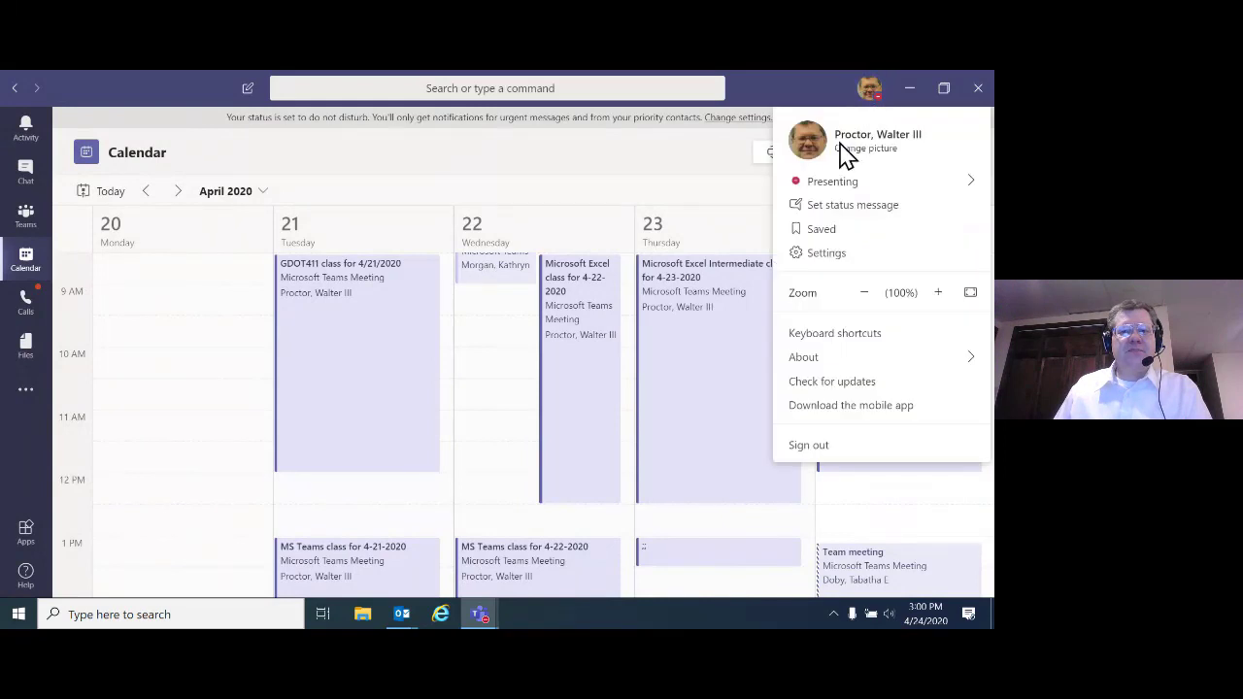
{"action": "mouse_move", "coordinate": [827, 194]}
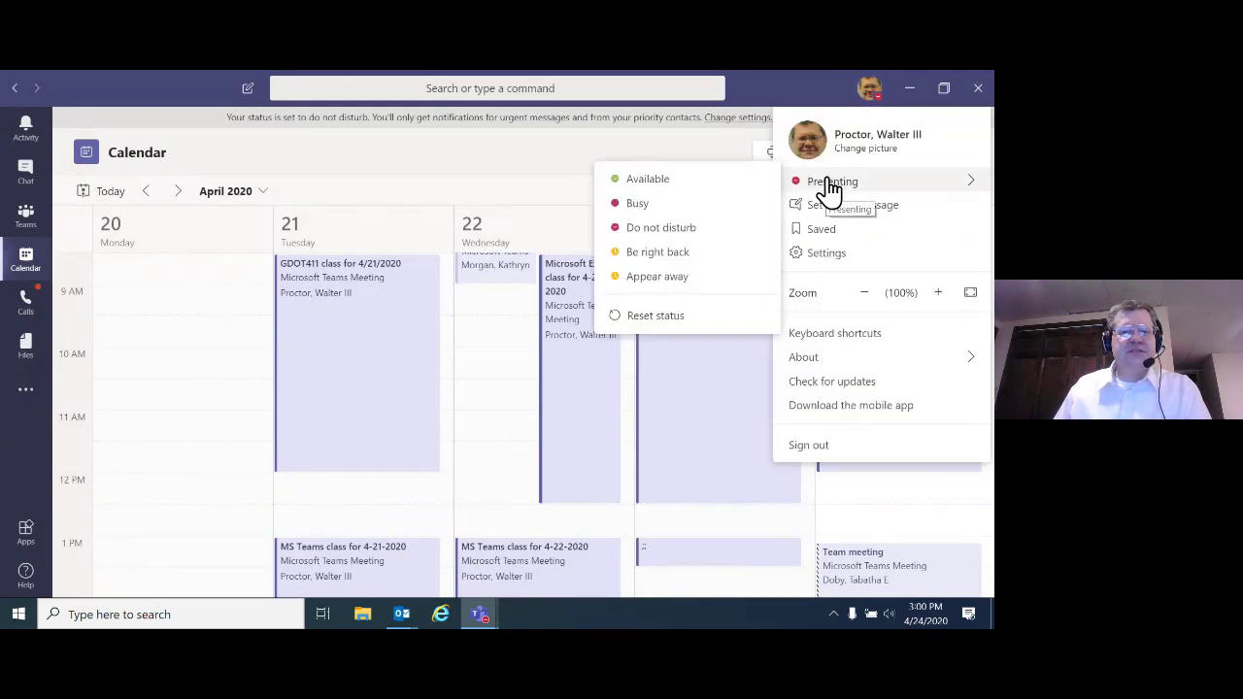
{"action": "left_click", "coordinate": [647, 180]}
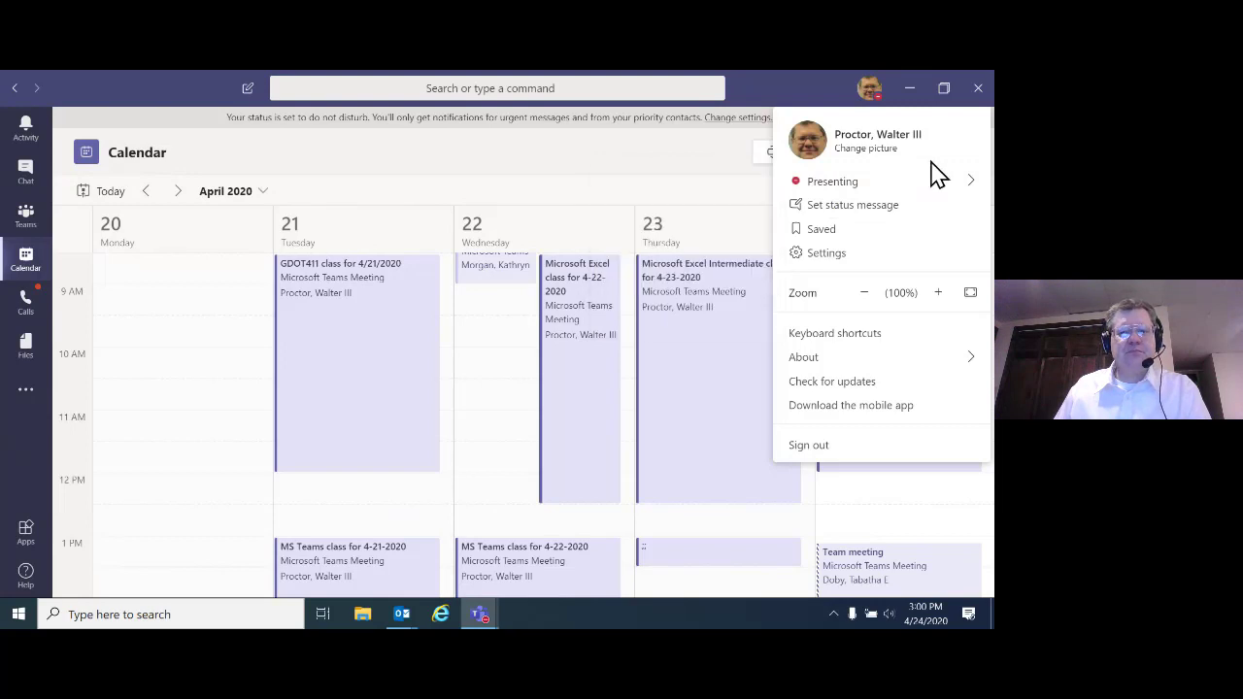
{"action": "left_click", "coordinate": [848, 254]}
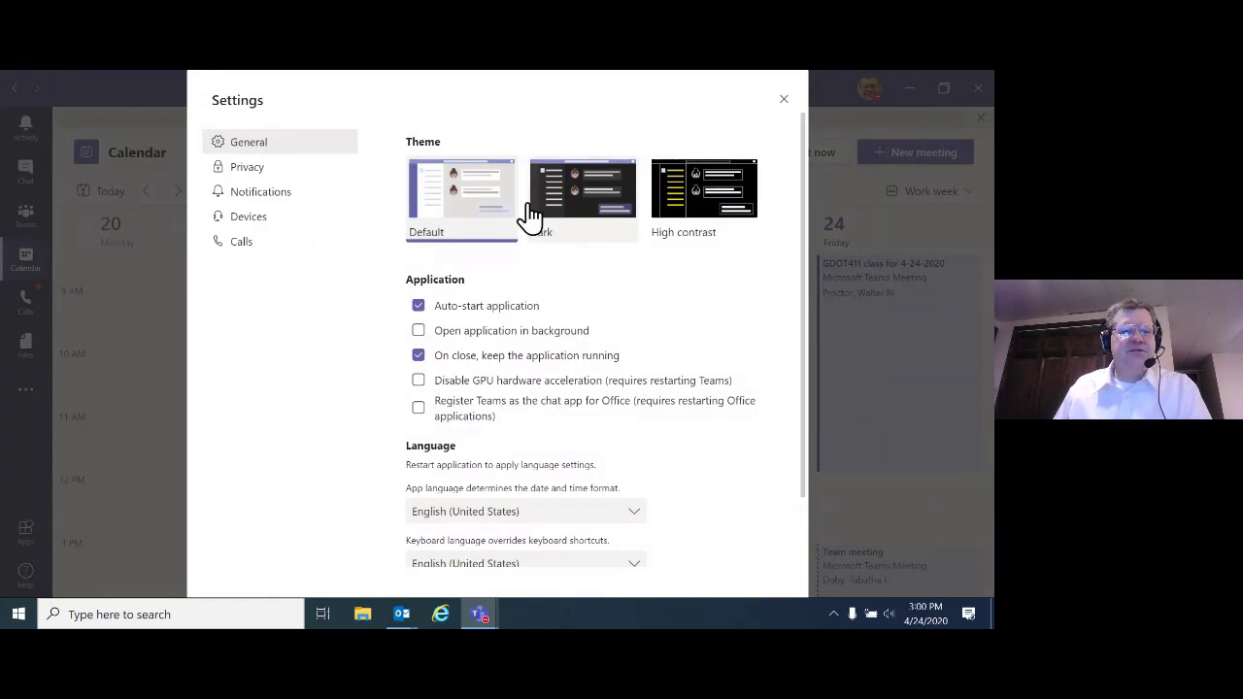
{"action": "left_click", "coordinate": [236, 180]}
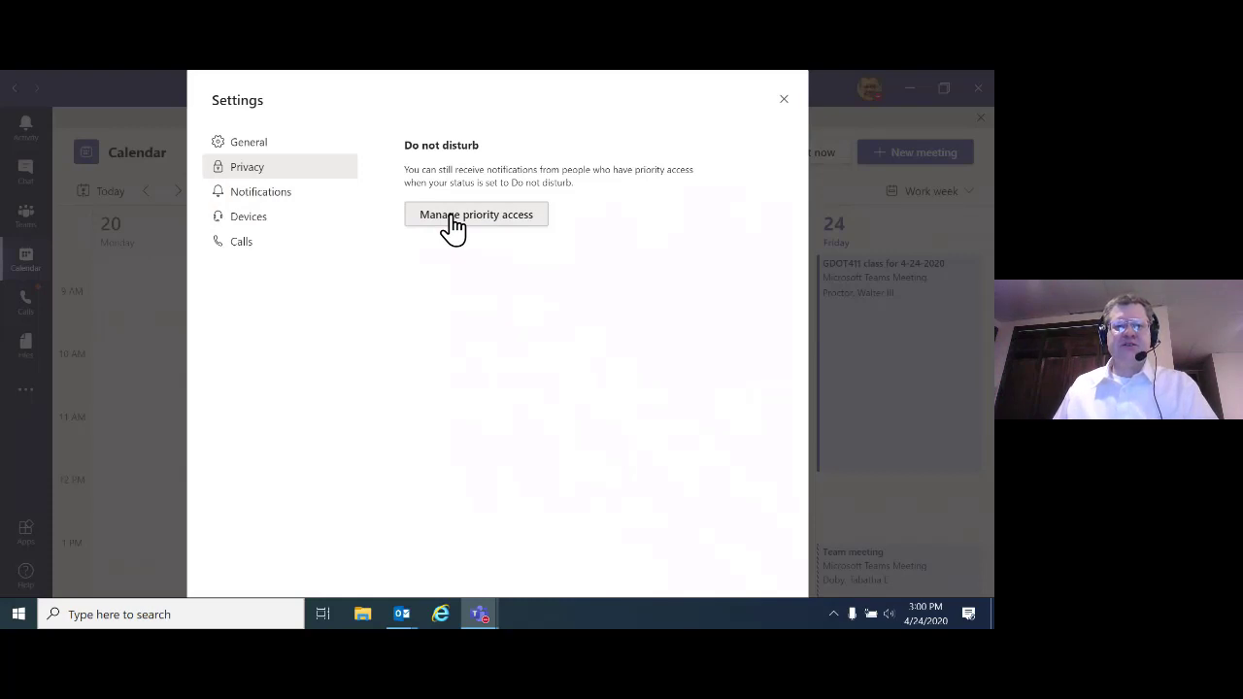
{"action": "left_click", "coordinate": [262, 194]}
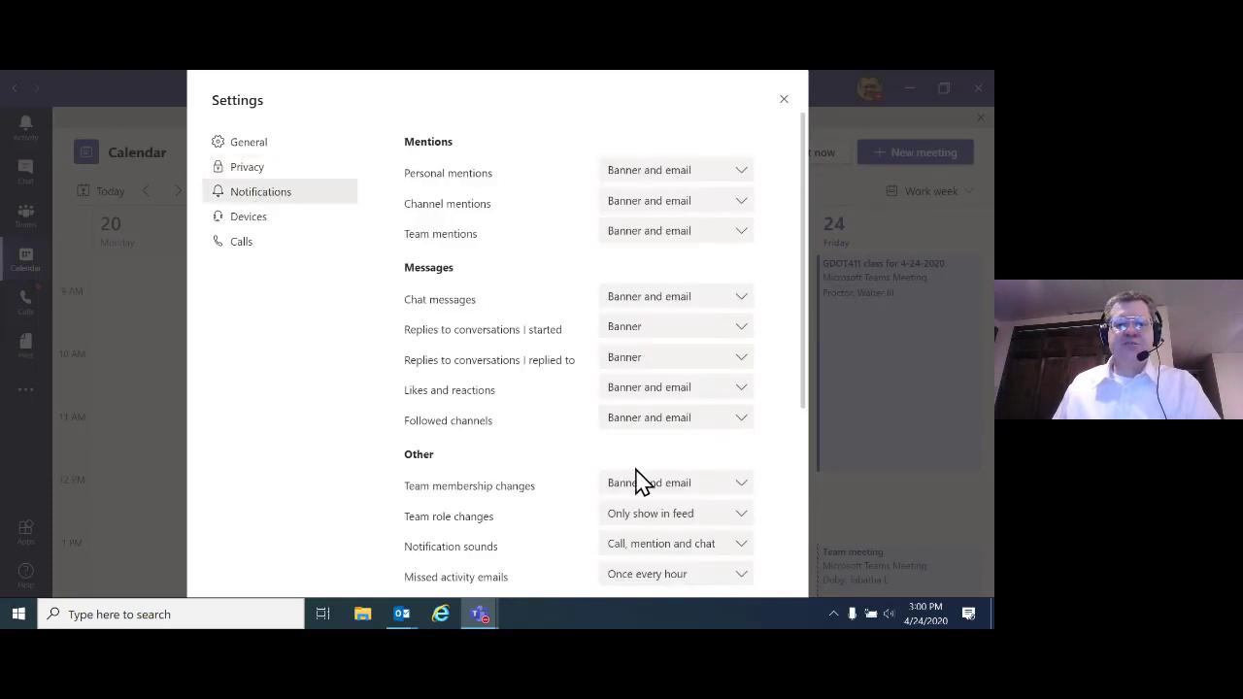
{"action": "left_click", "coordinate": [245, 221]}
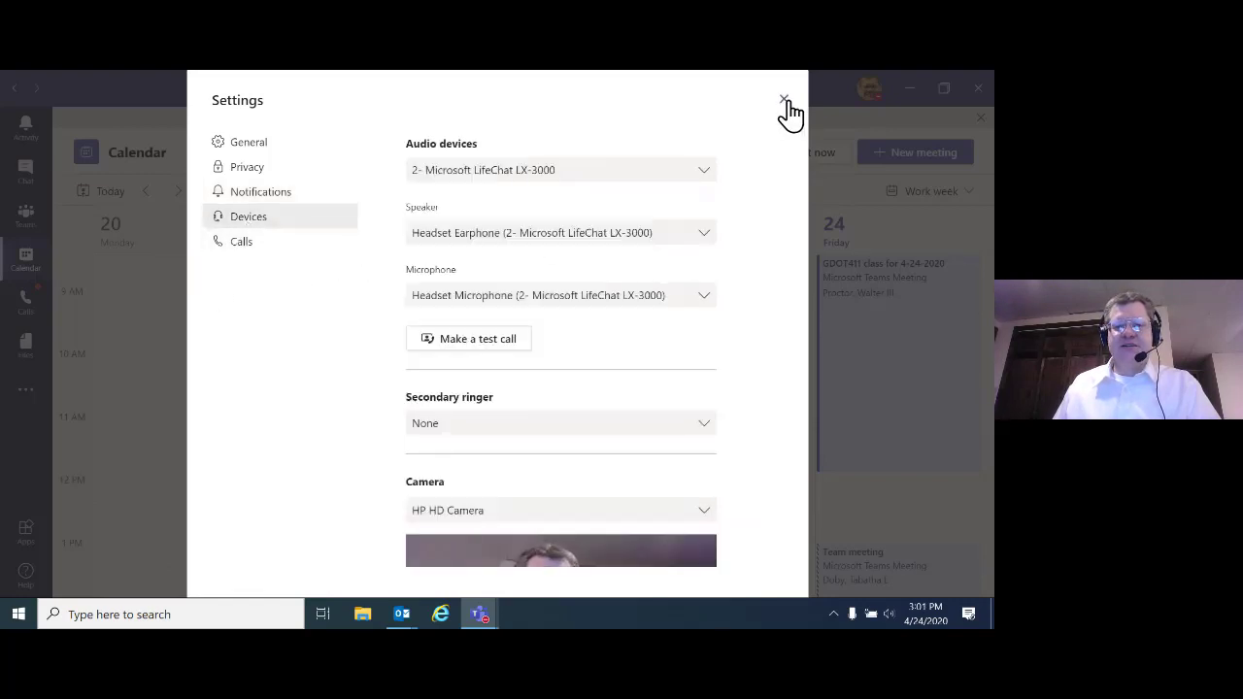
{"action": "left_click", "coordinate": [236, 250]}
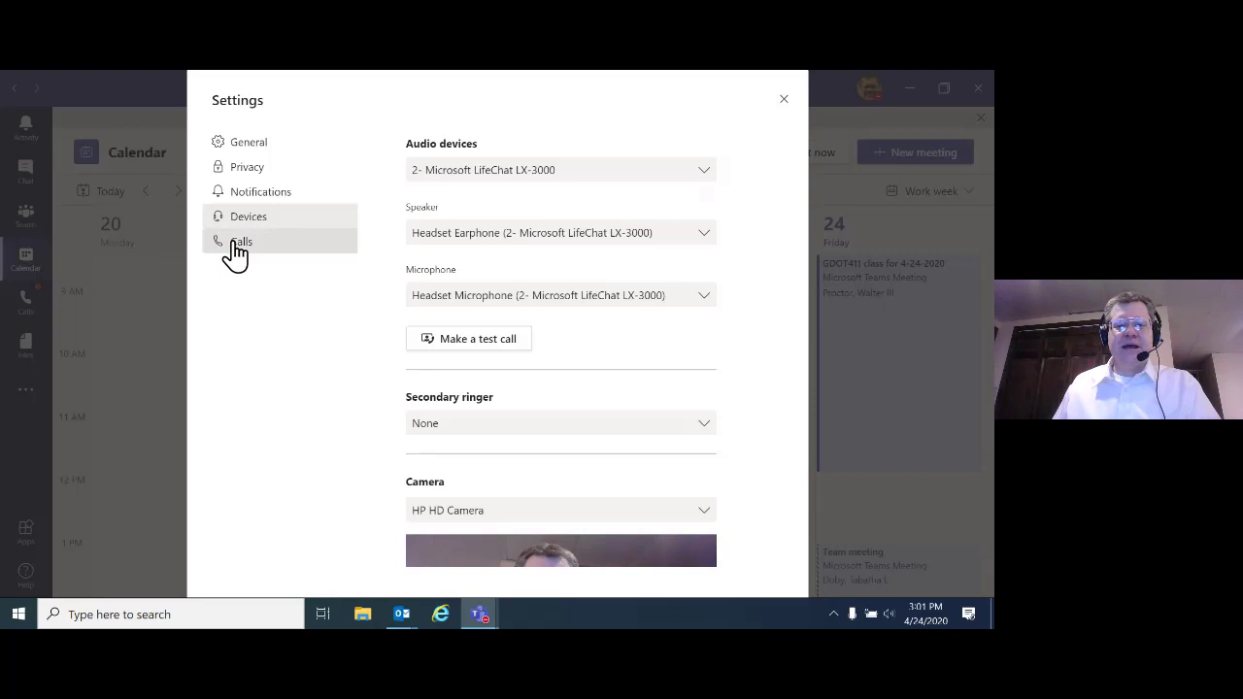
{"action": "left_click", "coordinate": [784, 99]}
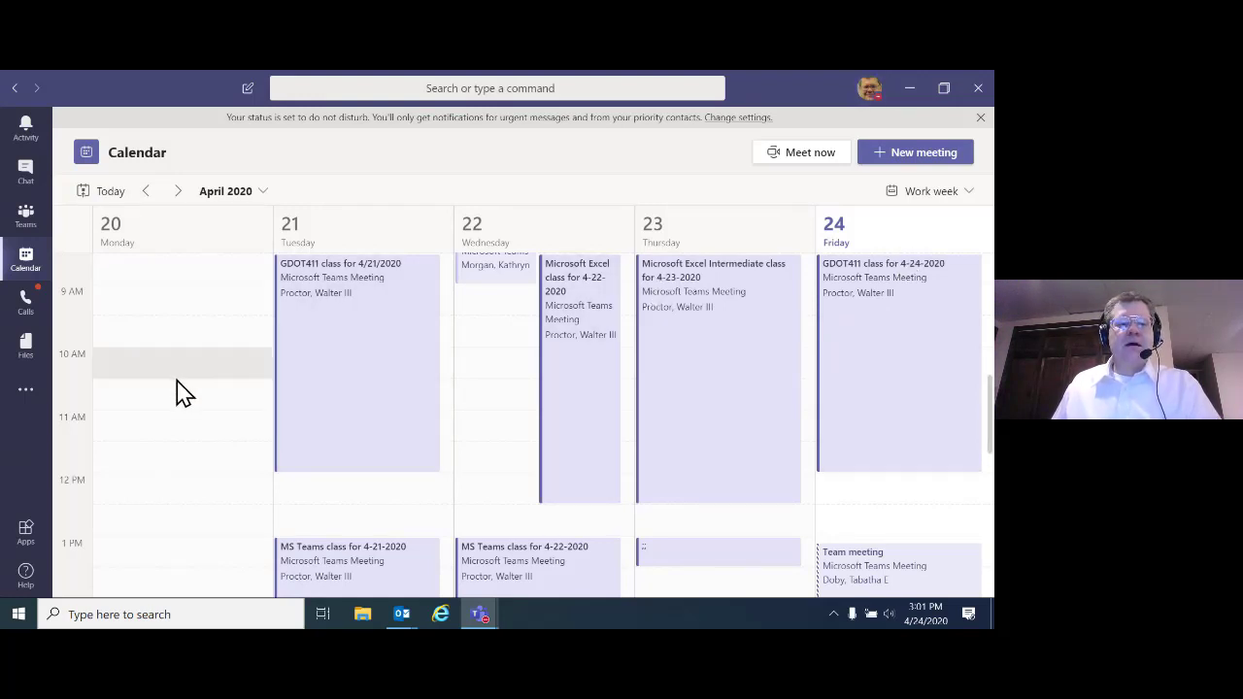
{"action": "left_click", "coordinate": [29, 224]}
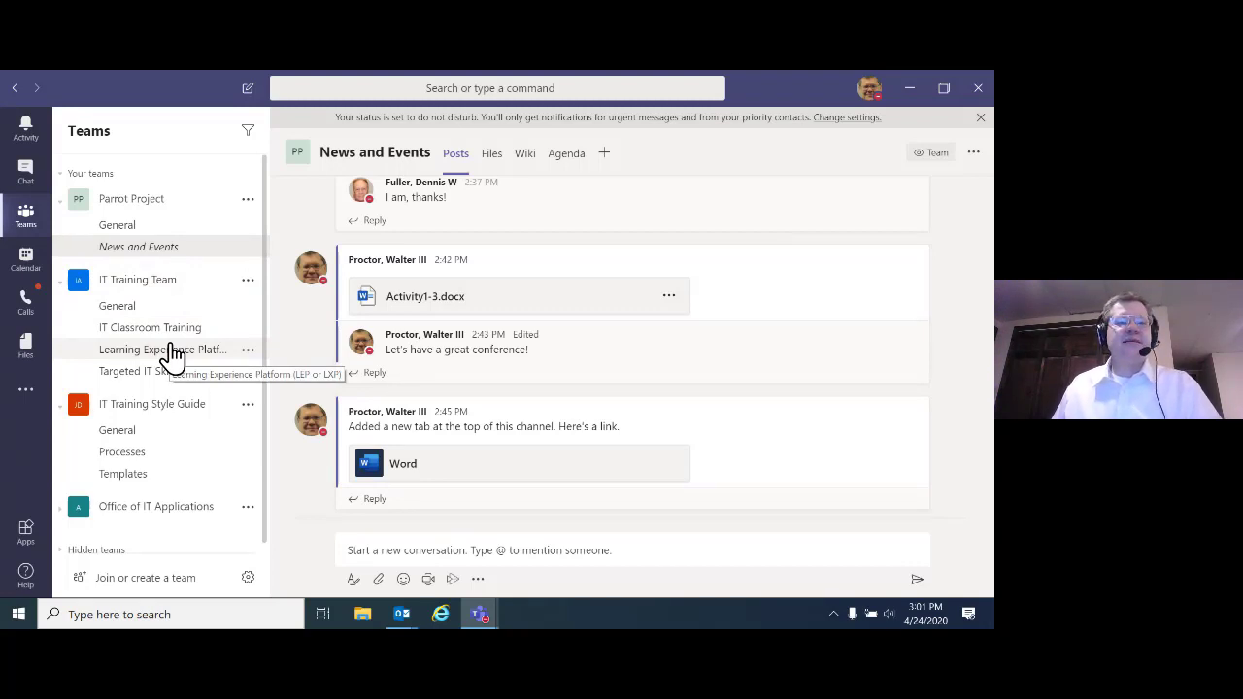
Step: Open Manage team for Parrot Project from its options menu
{"action": "left_click", "coordinate": [247, 200]}
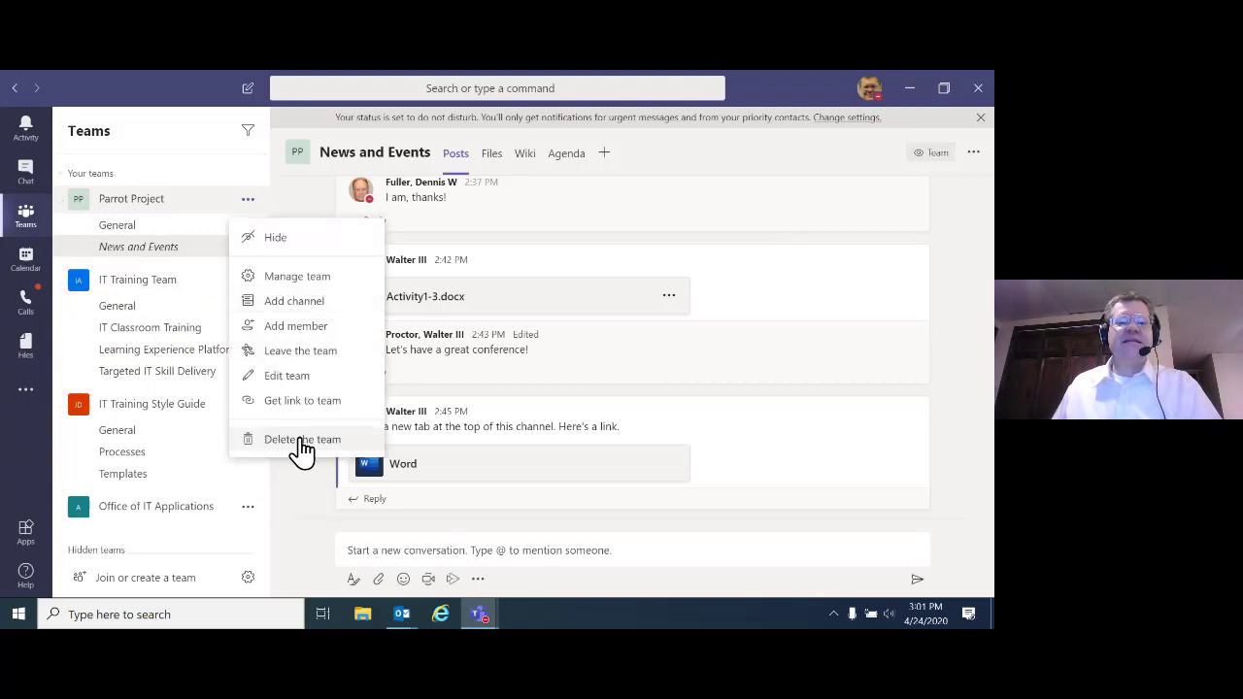
{"action": "left_click", "coordinate": [313, 278]}
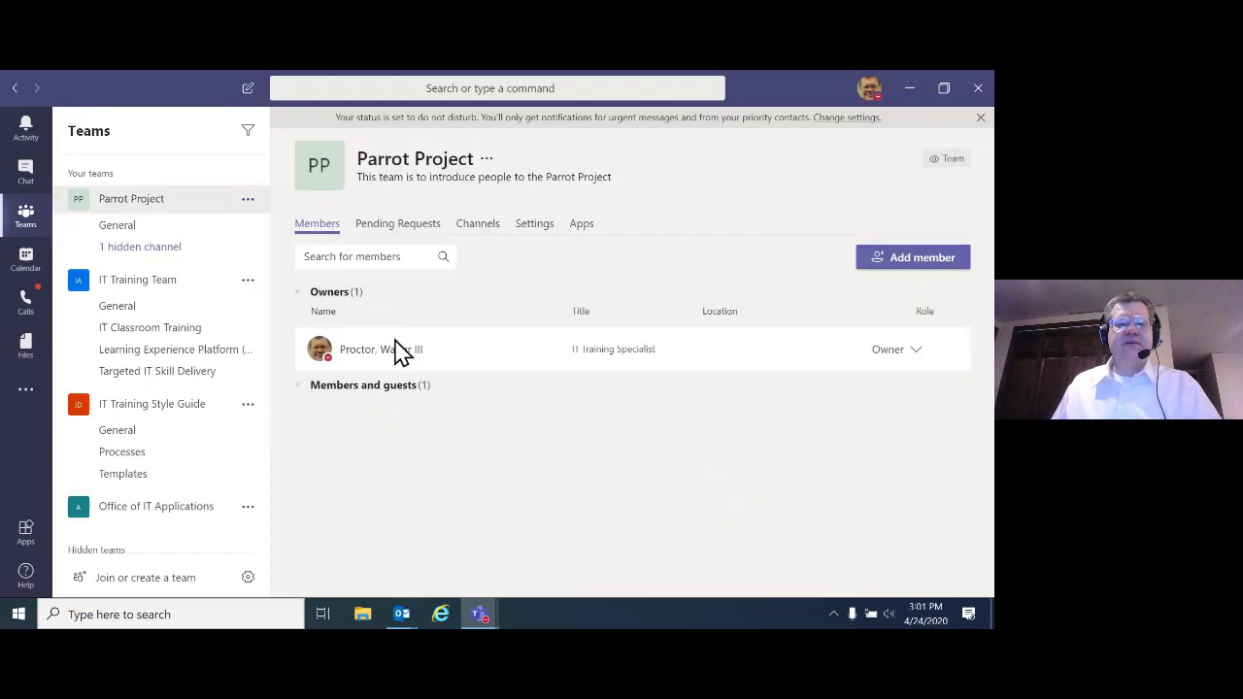
Step: Review Parrot Project's members and guests, pending join requests, and channels
{"action": "left_click", "coordinate": [295, 387]}
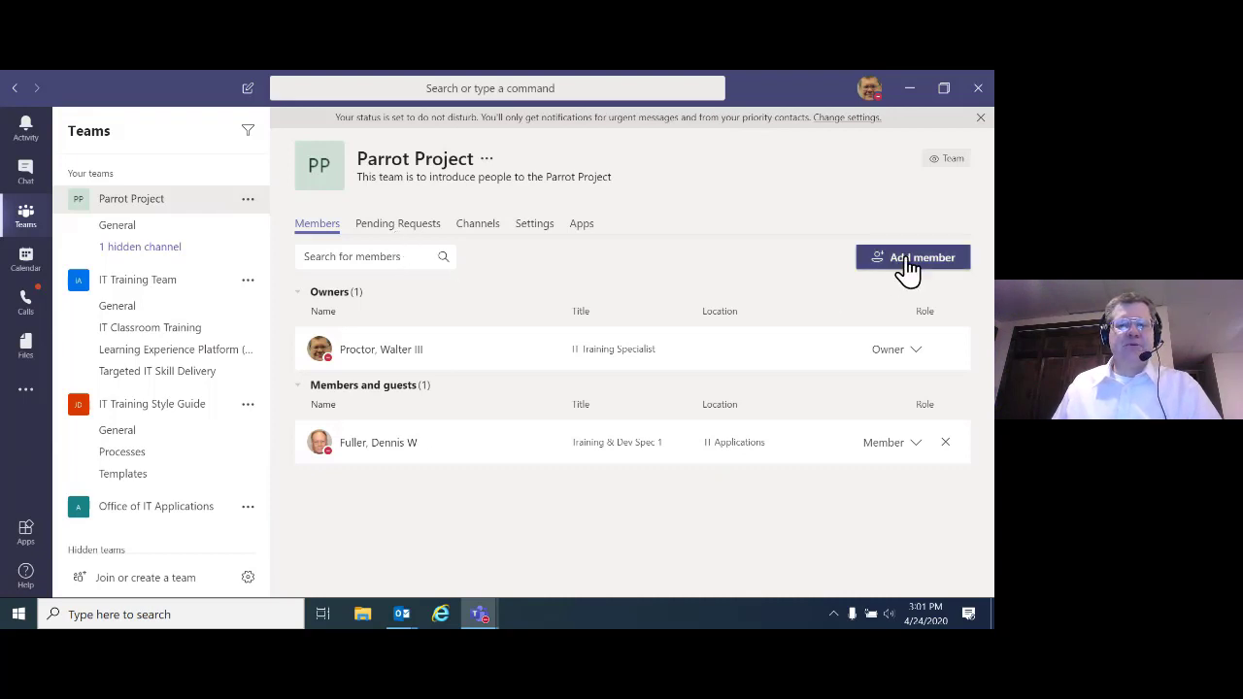
{"action": "left_click", "coordinate": [399, 234]}
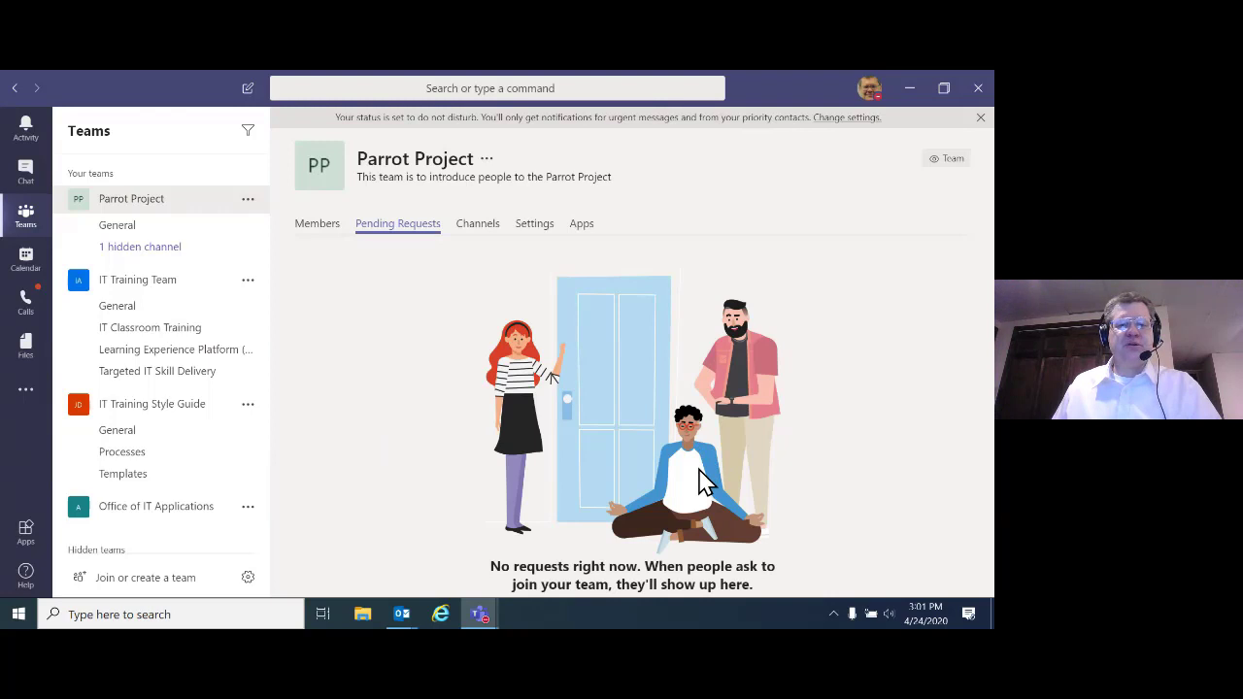
{"action": "left_click", "coordinate": [480, 229]}
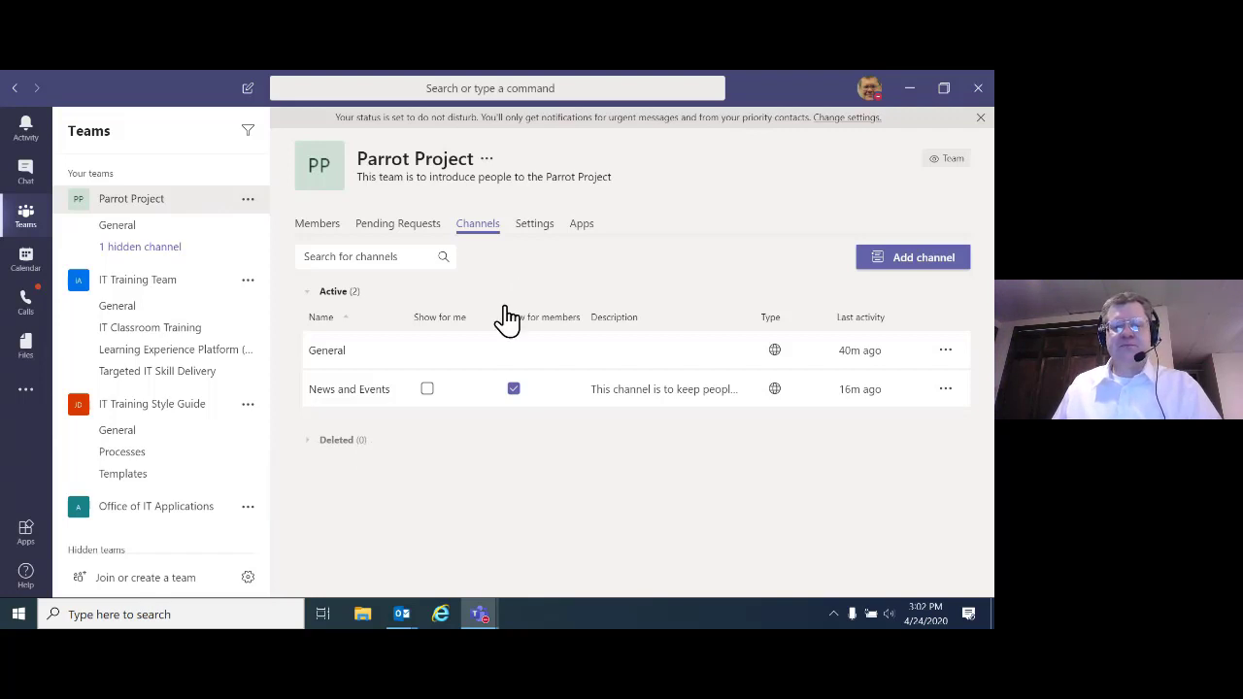
Step: Expand member permissions and the team code in Settings, then view the installed apps
{"action": "left_click", "coordinate": [535, 224]}
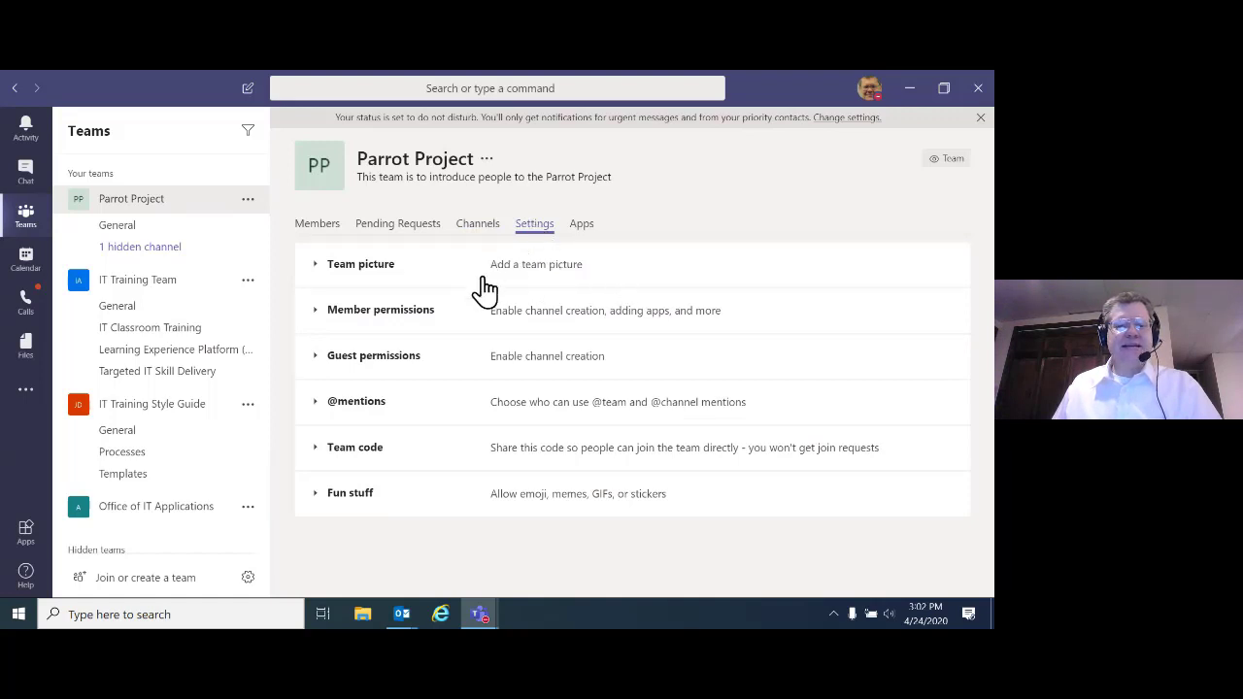
{"action": "left_click", "coordinate": [316, 313]}
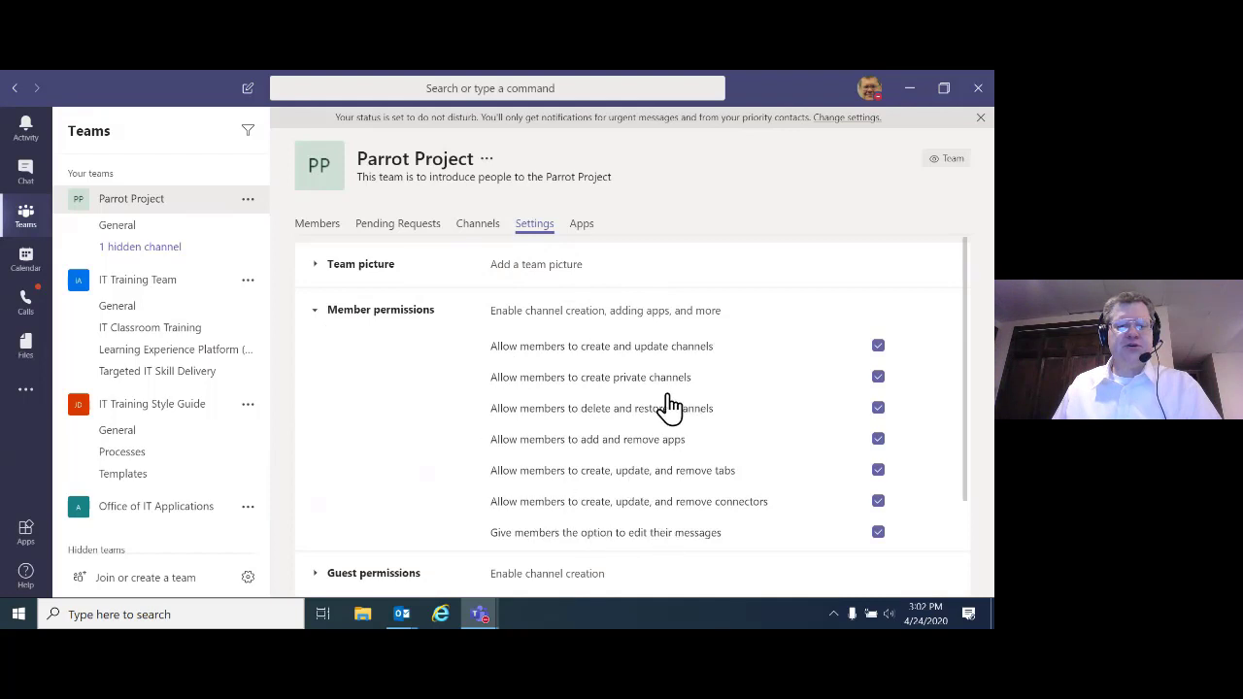
{"action": "scroll", "coordinate": [651, 406], "scroll_direction": "down", "scroll_amount": 3}
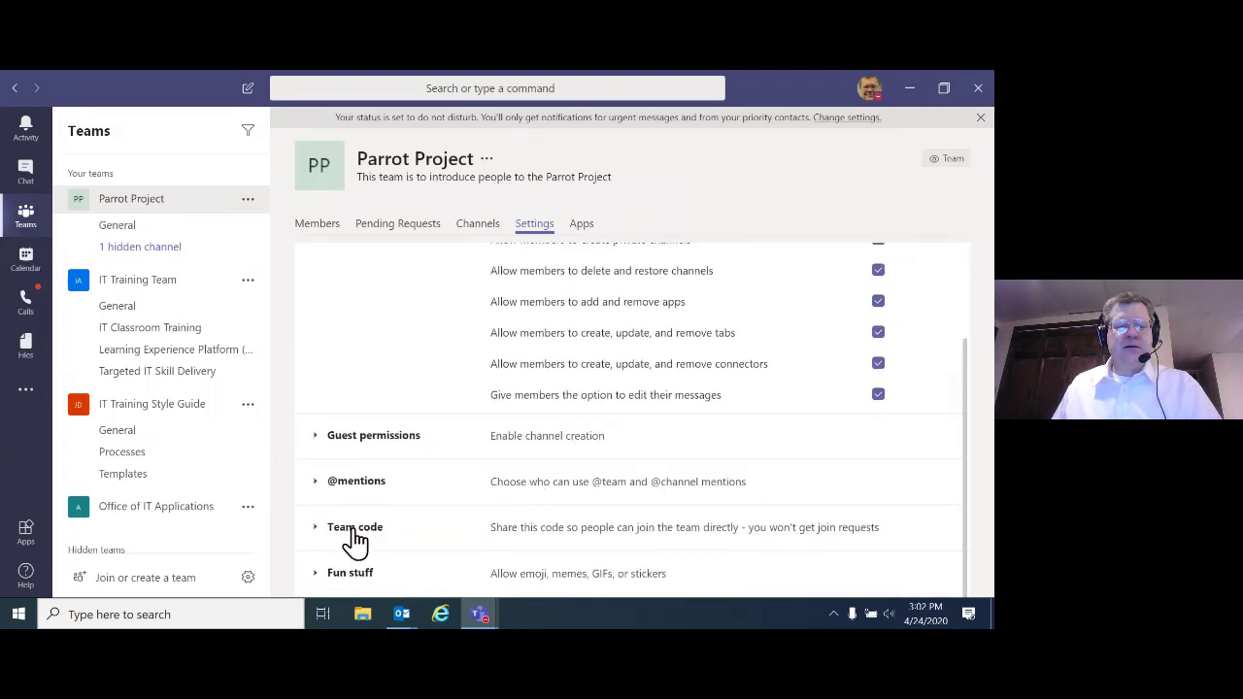
{"action": "left_click", "coordinate": [313, 528]}
{"action": "scroll", "coordinate": [674, 502], "scroll_direction": "down", "scroll_amount": 2}
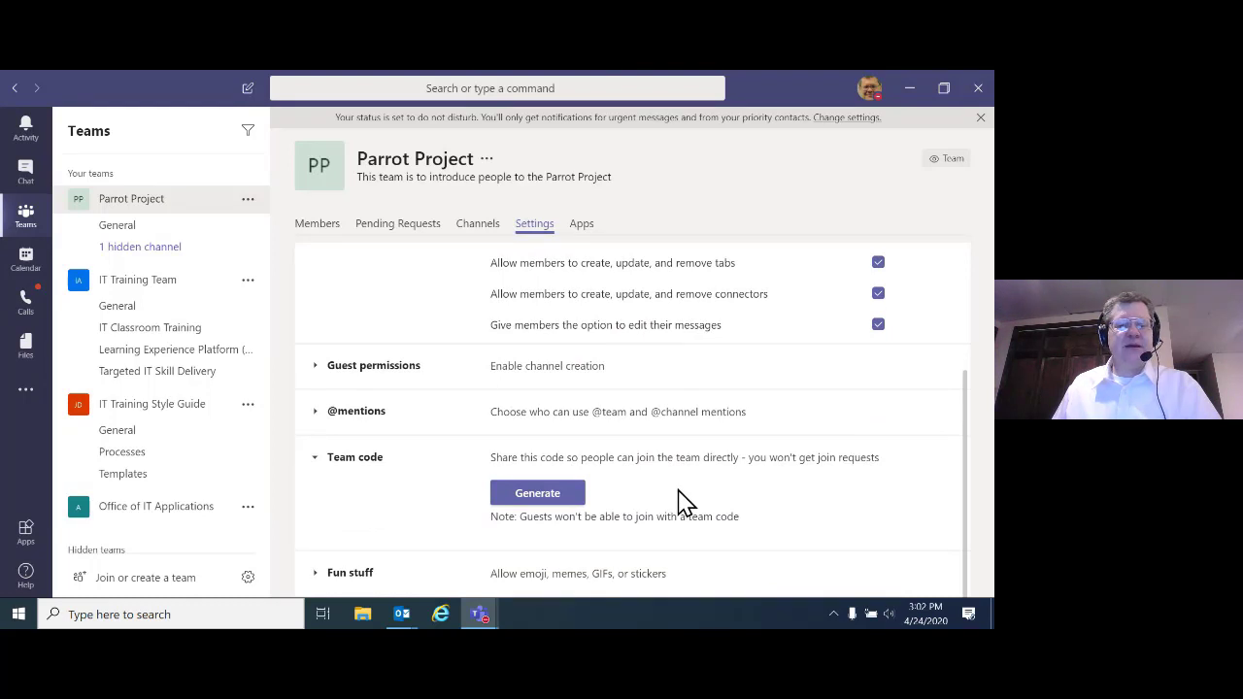
{"action": "left_click", "coordinate": [586, 228]}
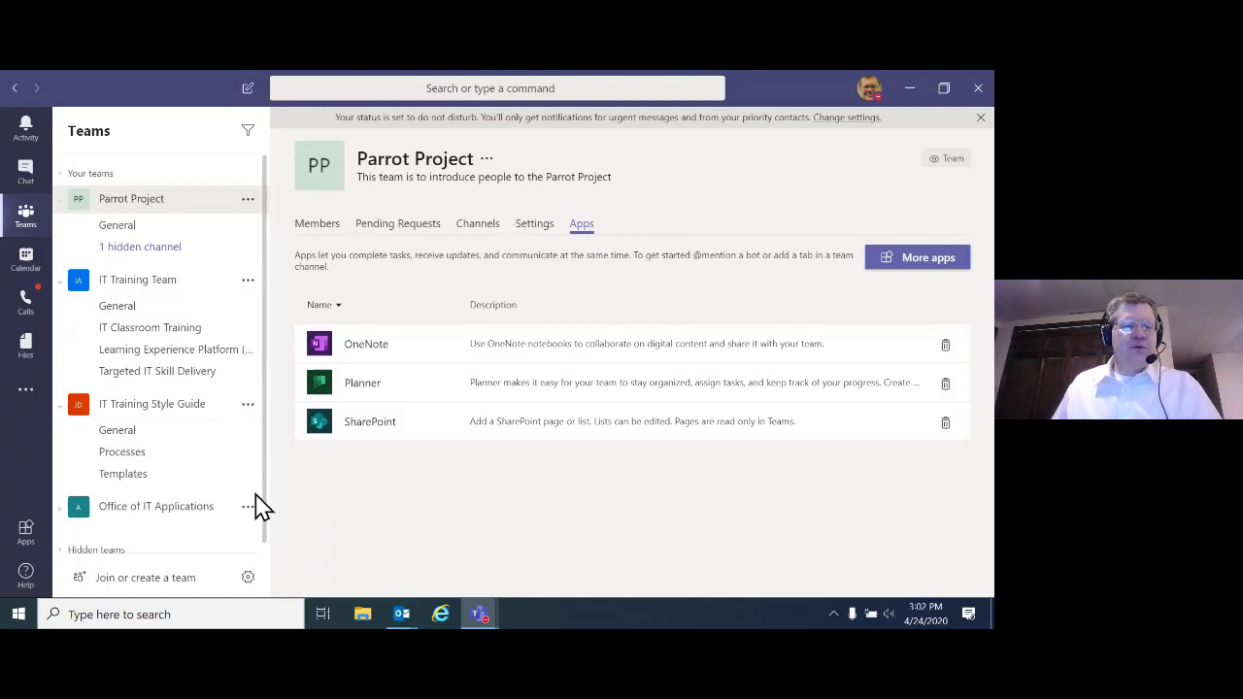
Step: Archive Parrot Project from Manage teams, making its SharePoint site read-only for members
{"action": "left_click", "coordinate": [249, 579]}
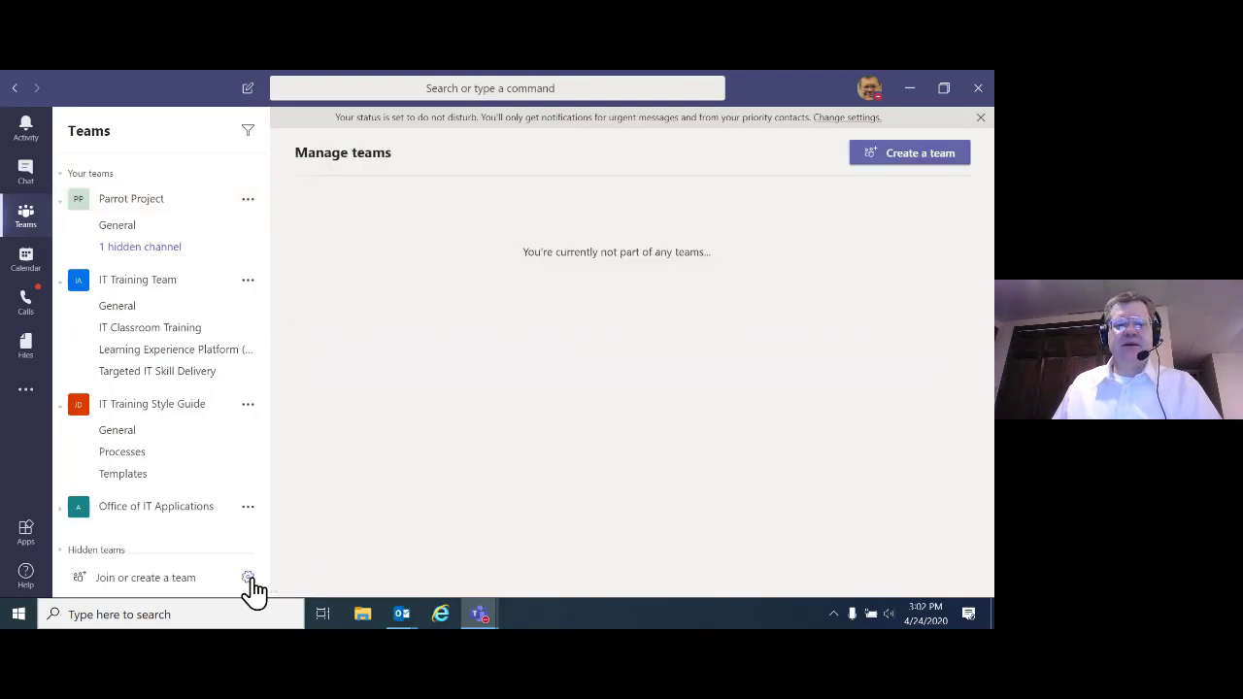
{"action": "scroll", "coordinate": [455, 335], "scroll_direction": "down", "scroll_amount": 5}
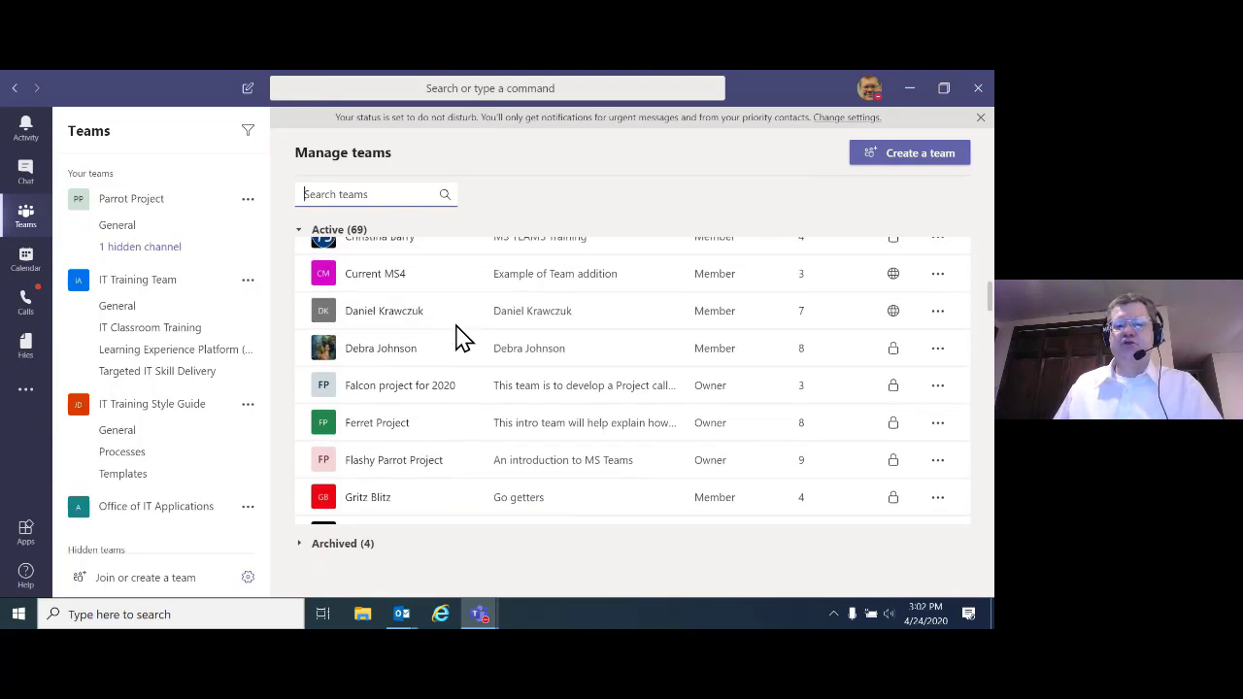
{"action": "scroll", "coordinate": [462, 337], "scroll_direction": "down", "scroll_amount": 6}
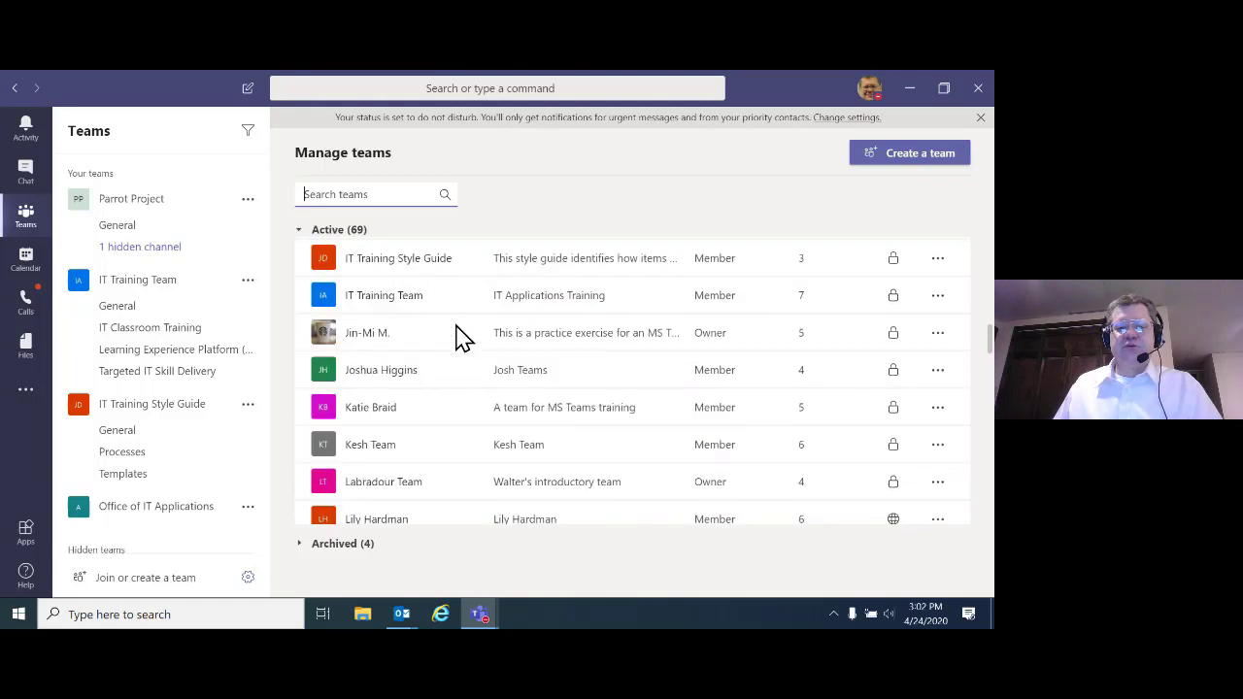
{"action": "scroll", "coordinate": [463, 337], "scroll_direction": "down", "scroll_amount": 6}
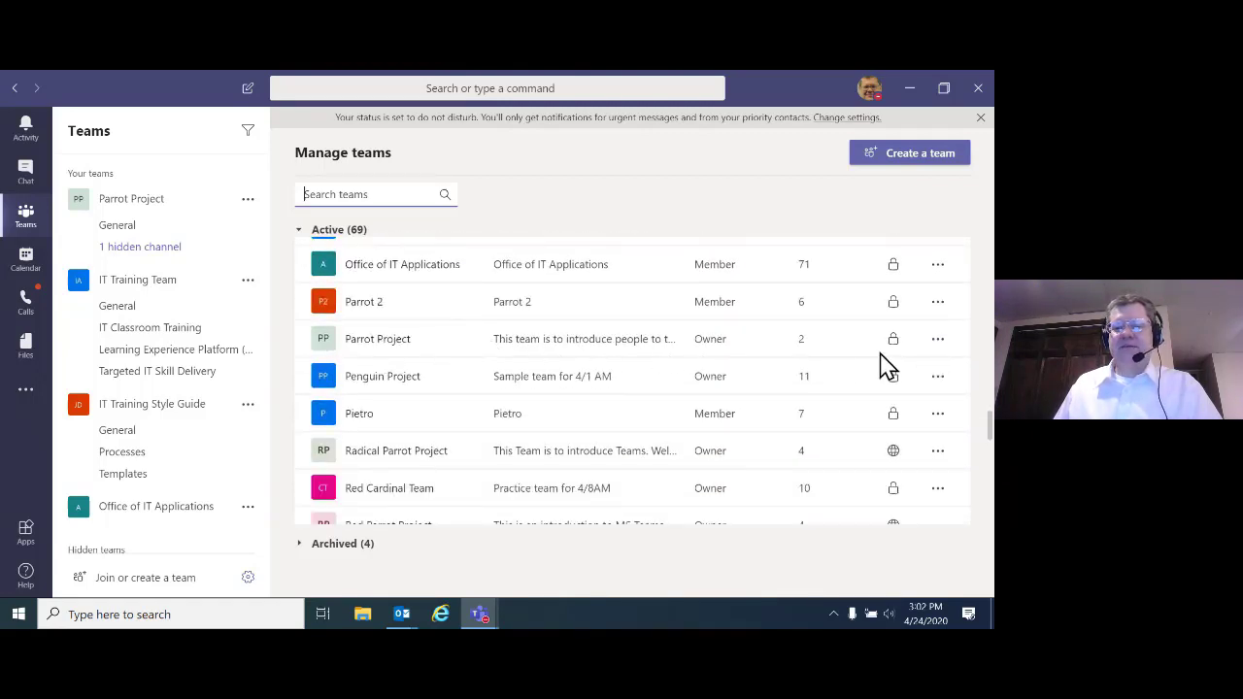
{"action": "left_click", "coordinate": [938, 342]}
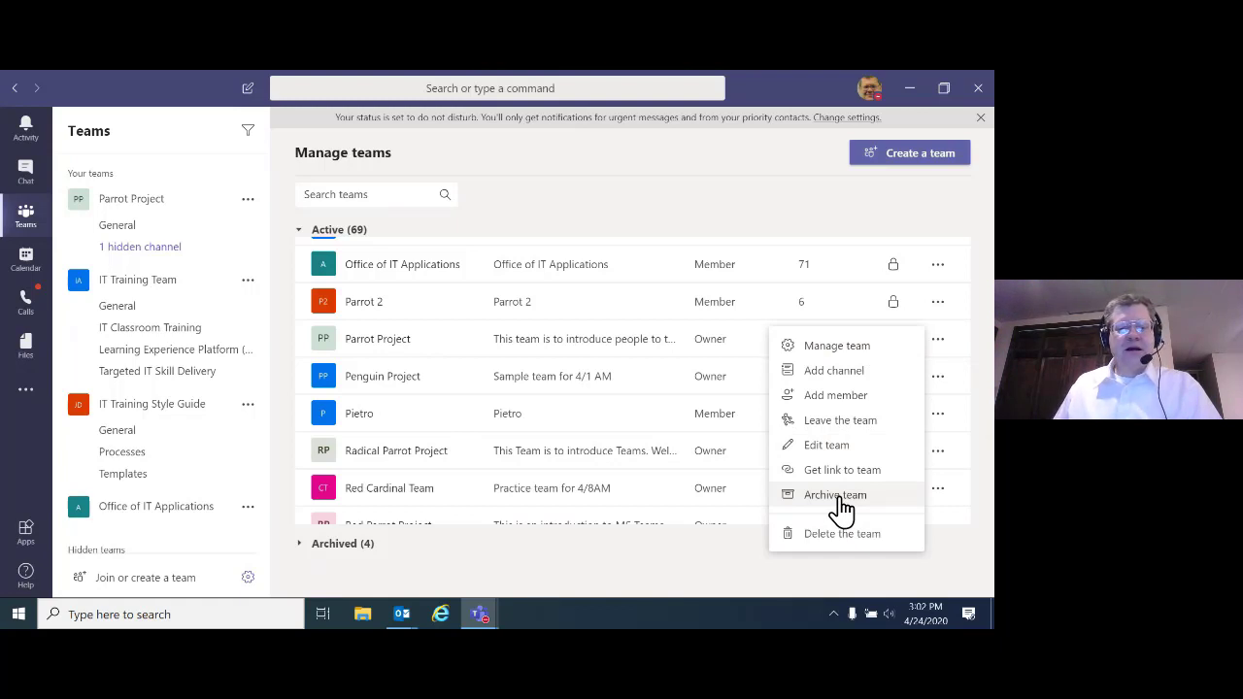
{"action": "left_click", "coordinate": [837, 498]}
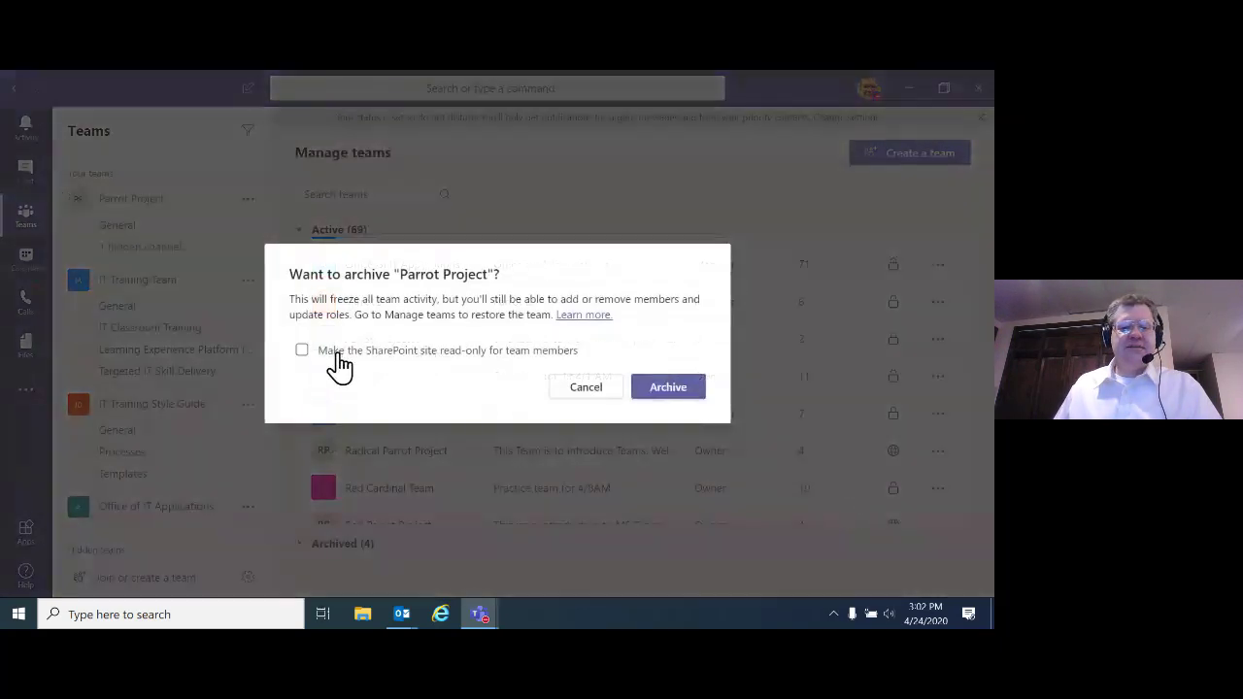
{"action": "left_click", "coordinate": [303, 351]}
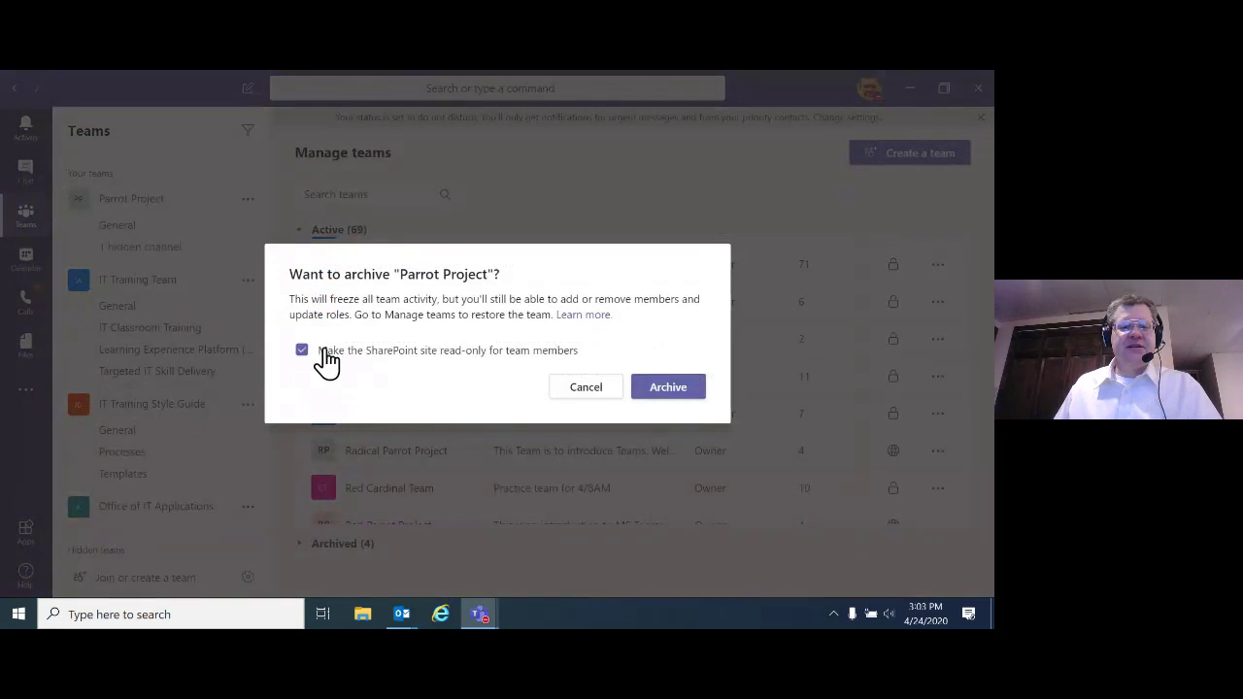
{"action": "left_click", "coordinate": [667, 387]}
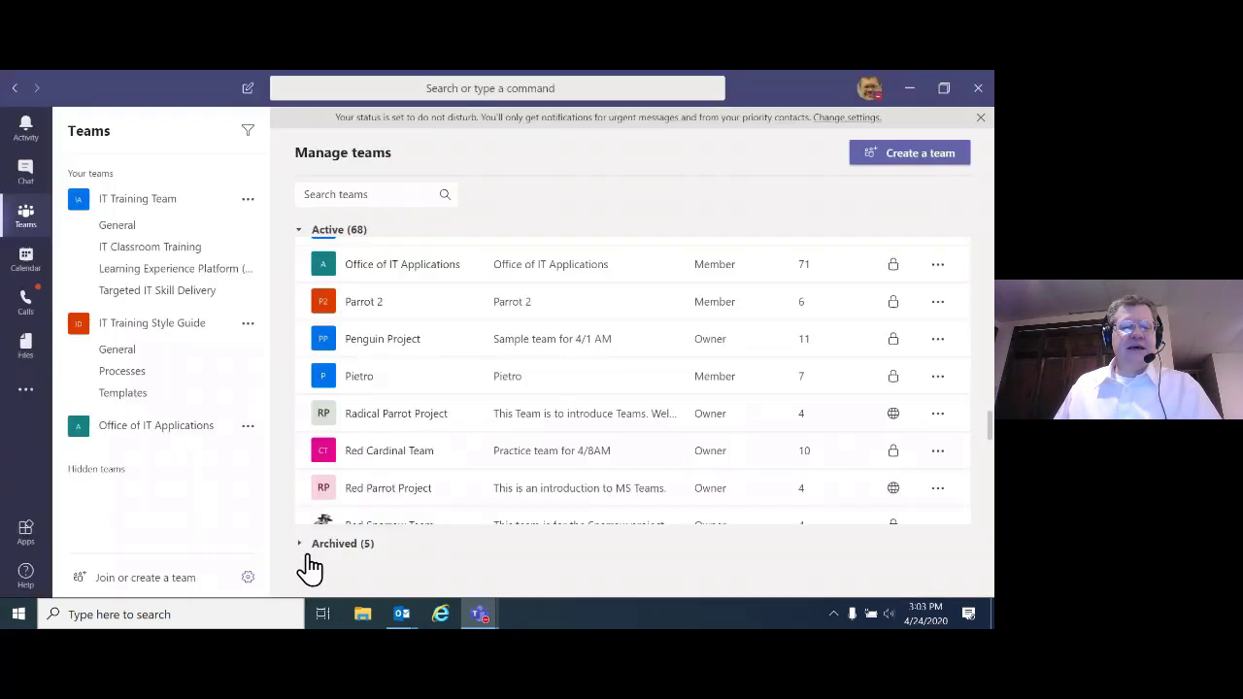
Step: Restore Parrot Project from the Archived teams list
{"action": "left_click", "coordinate": [303, 547]}
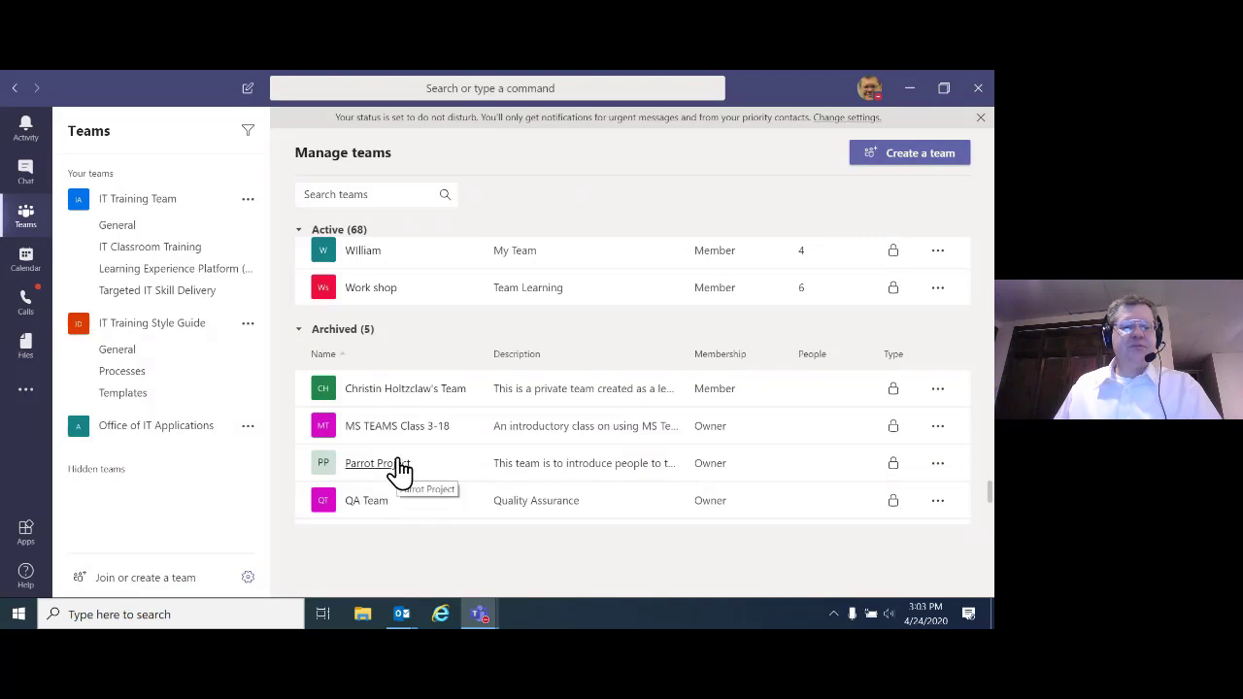
{"action": "left_click", "coordinate": [938, 467]}
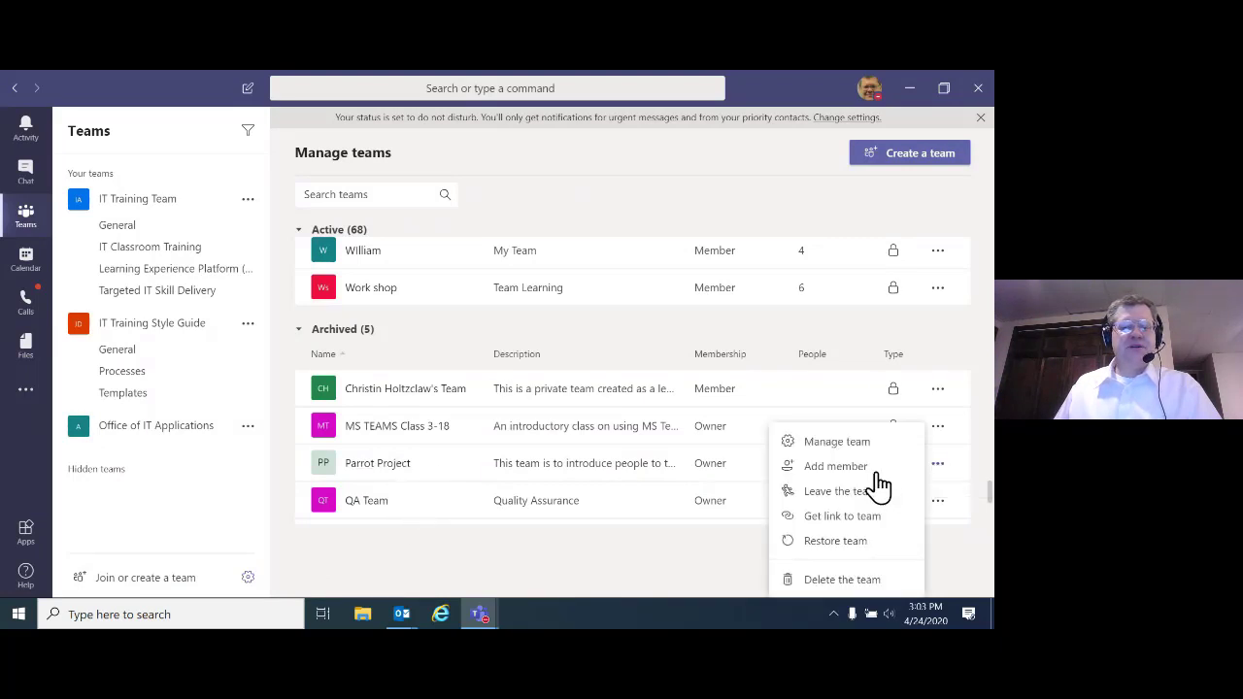
{"action": "left_click", "coordinate": [843, 544]}
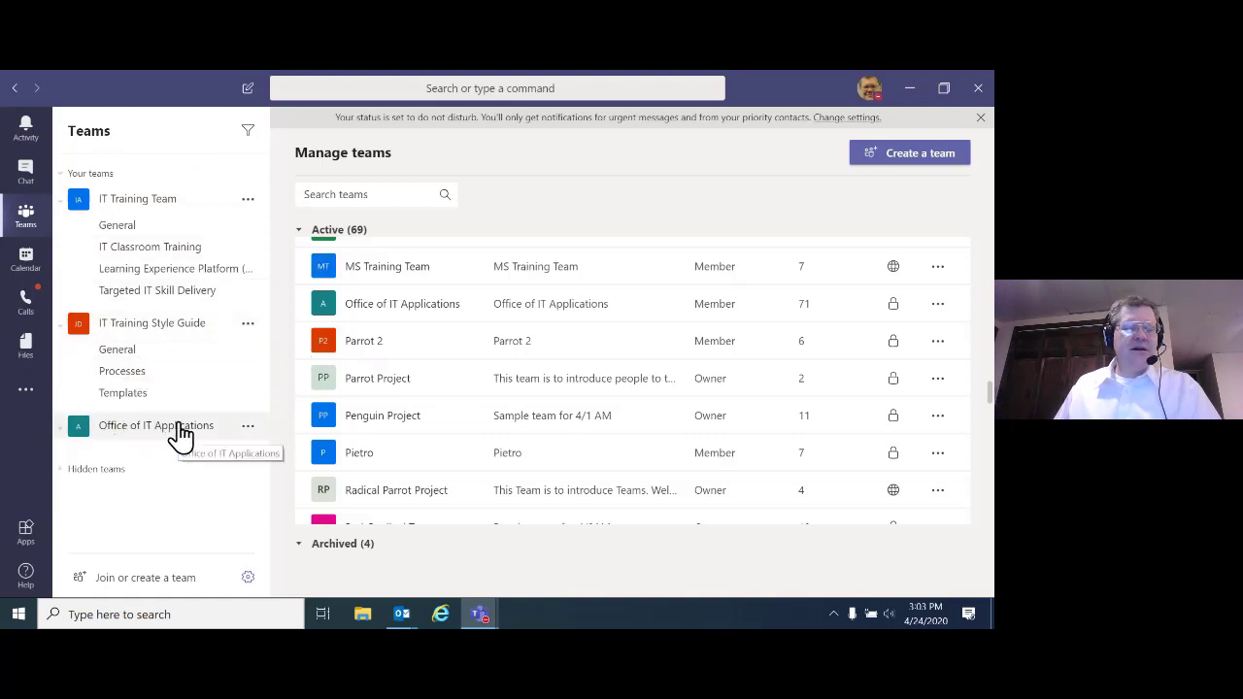
Step: Unhide Parrot Project from Hidden teams and move it to the top of your teams
{"action": "left_click", "coordinate": [97, 473]}
{"action": "scroll", "coordinate": [119, 493], "scroll_direction": "down", "scroll_amount": 15}
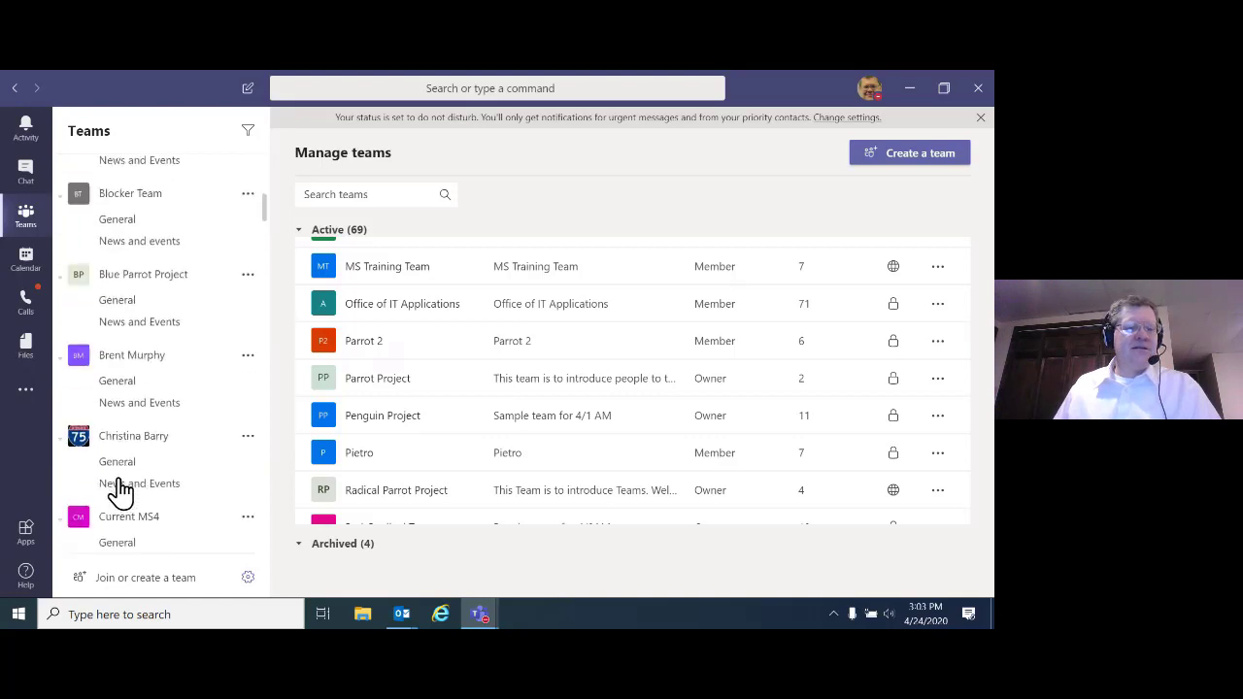
{"action": "scroll", "coordinate": [119, 493], "scroll_direction": "down", "scroll_amount": 15}
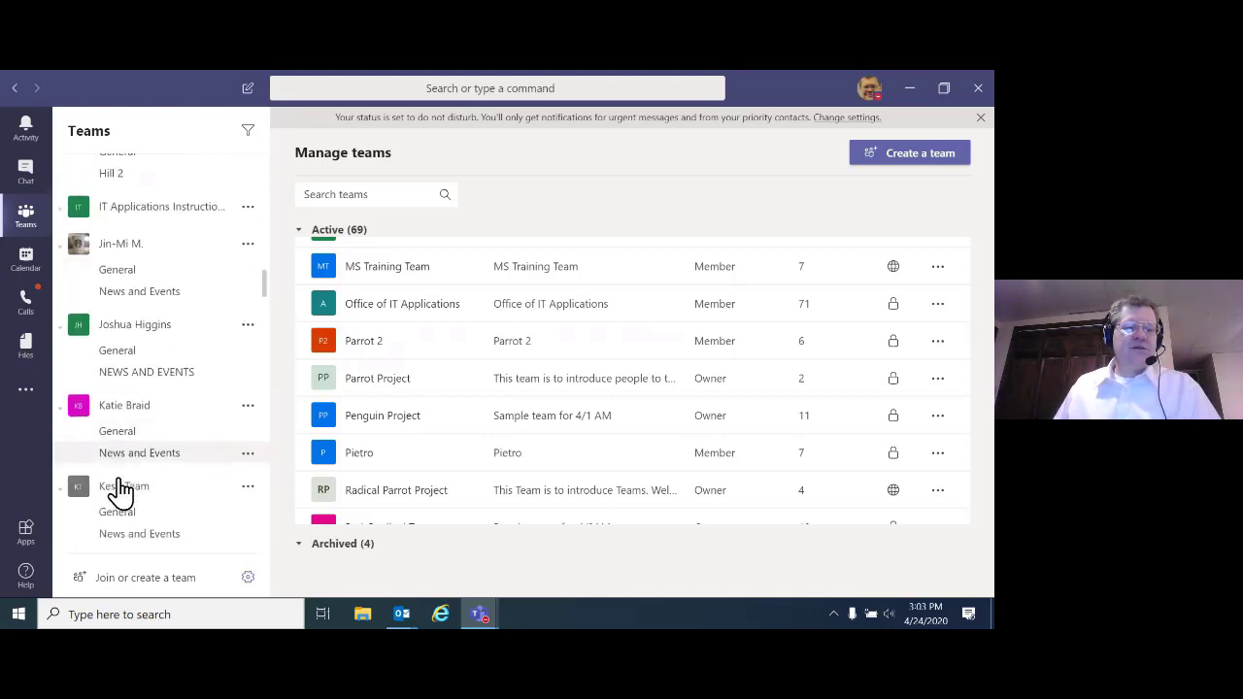
{"action": "scroll", "coordinate": [118, 492], "scroll_direction": "down", "scroll_amount": 10}
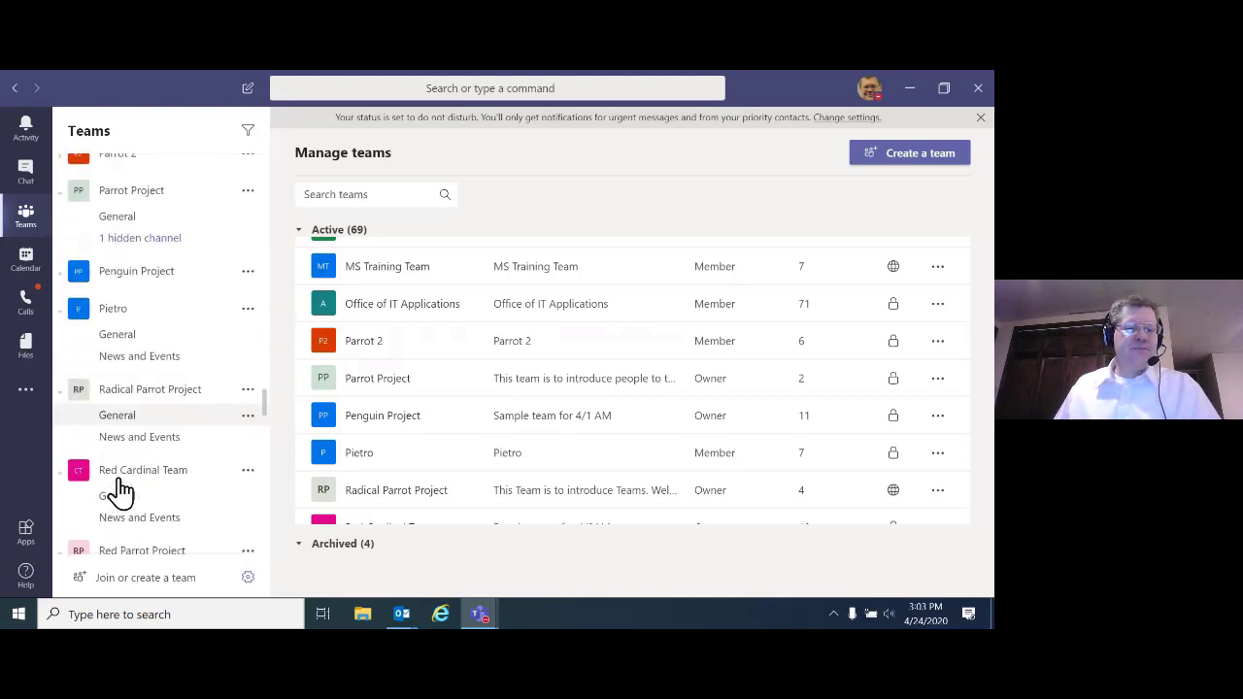
{"action": "scroll", "coordinate": [119, 492], "scroll_direction": "up", "scroll_amount": 5}
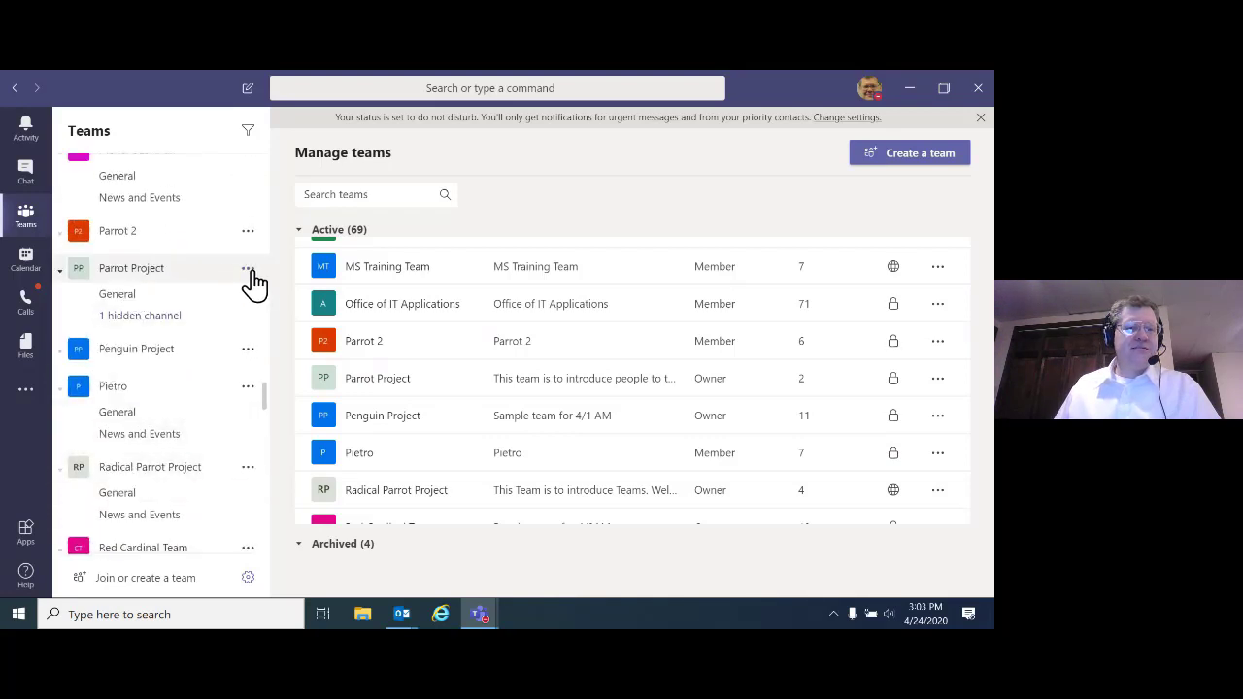
{"action": "left_click", "coordinate": [252, 271]}
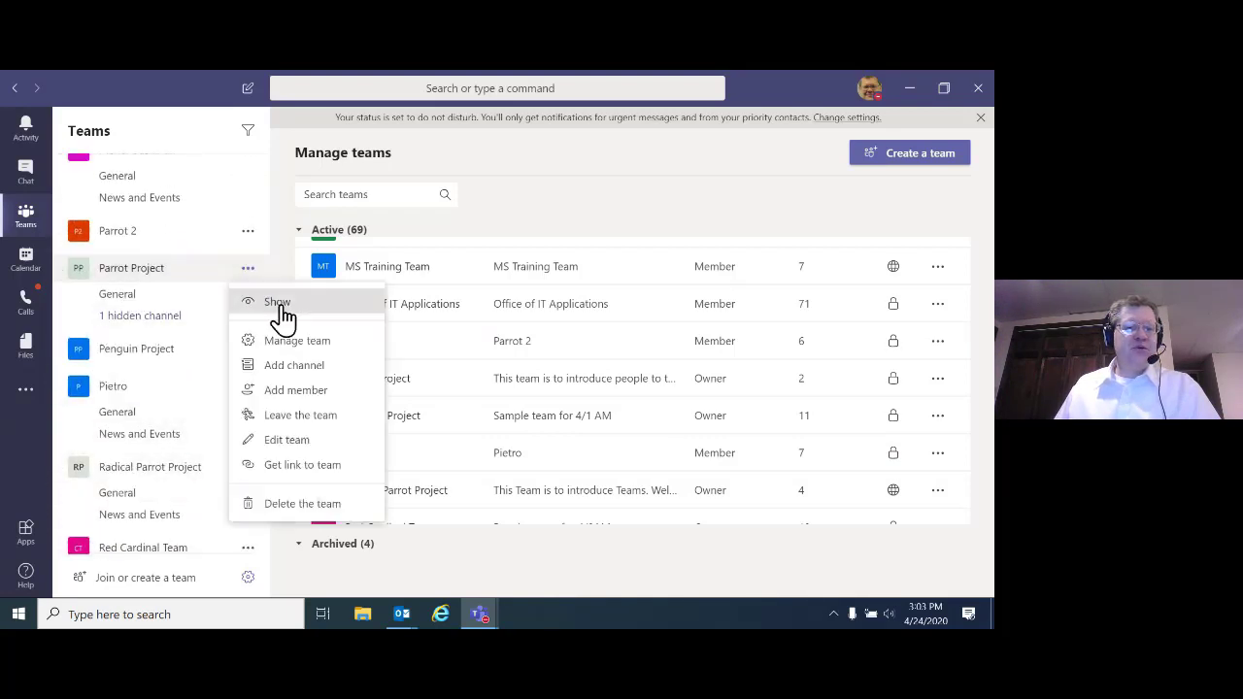
{"action": "left_click", "coordinate": [277, 304]}
{"action": "left_click_drag", "start_coordinate": [263, 422], "coordinate": [260, 185]}
{"action": "scroll", "coordinate": [259, 194], "scroll_direction": "up", "scroll_amount": 2}
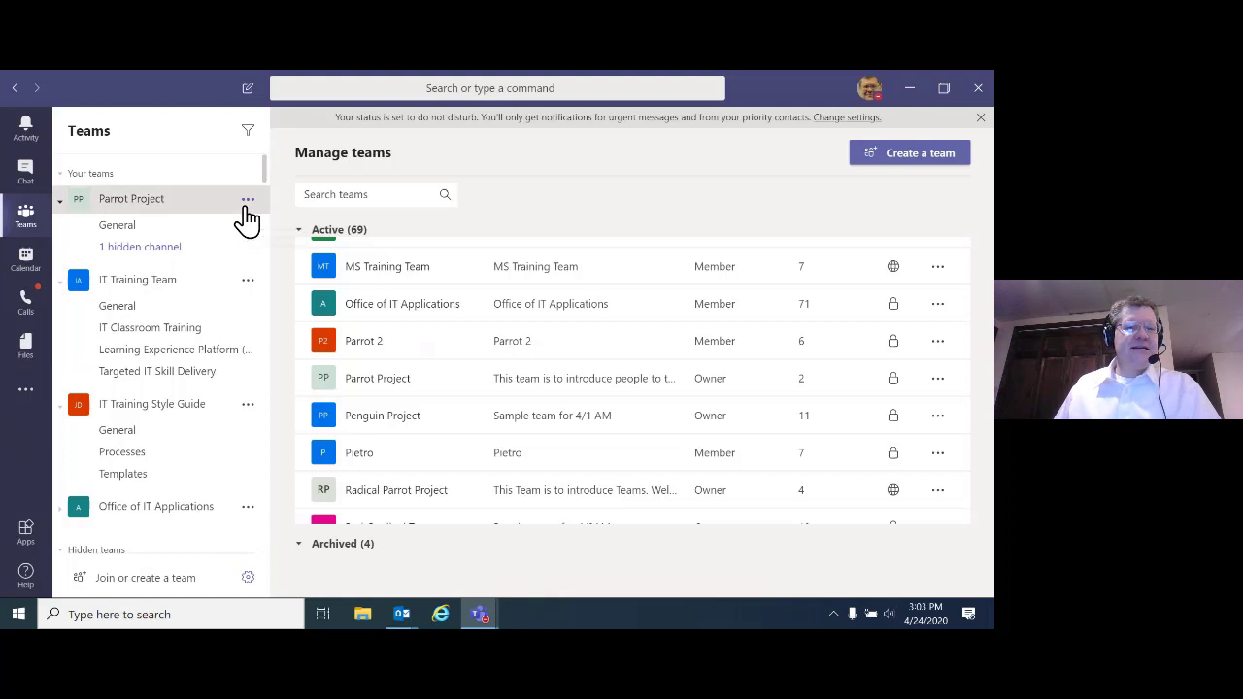
Step: Rename the team 'Flashy Parrot Project' and set its privacy to Public
{"action": "left_click", "coordinate": [247, 208]}
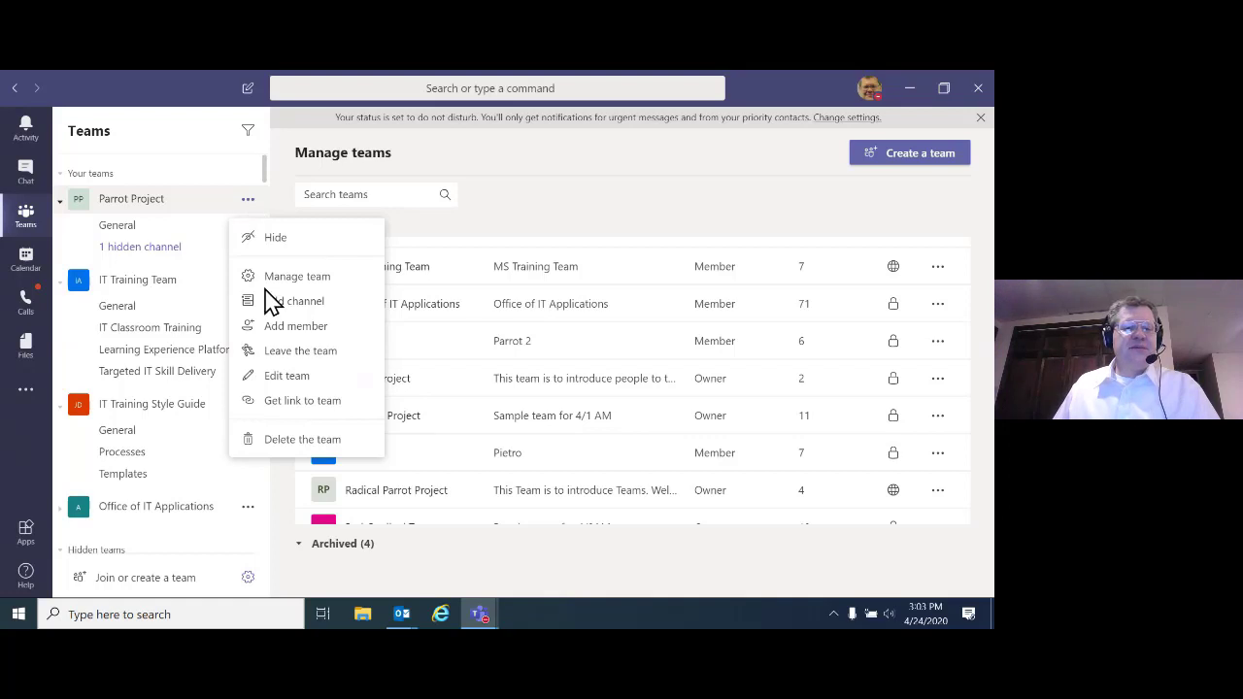
{"action": "left_click", "coordinate": [285, 379]}
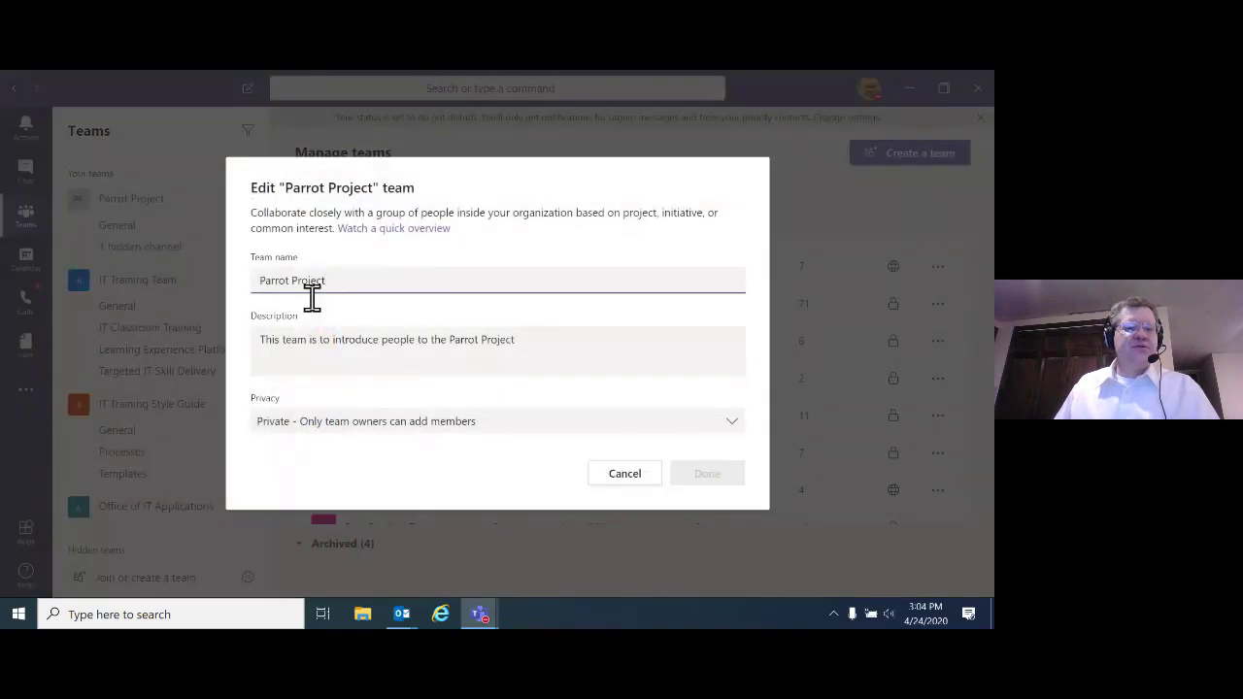
{"action": "type", "text": "Flashy"}
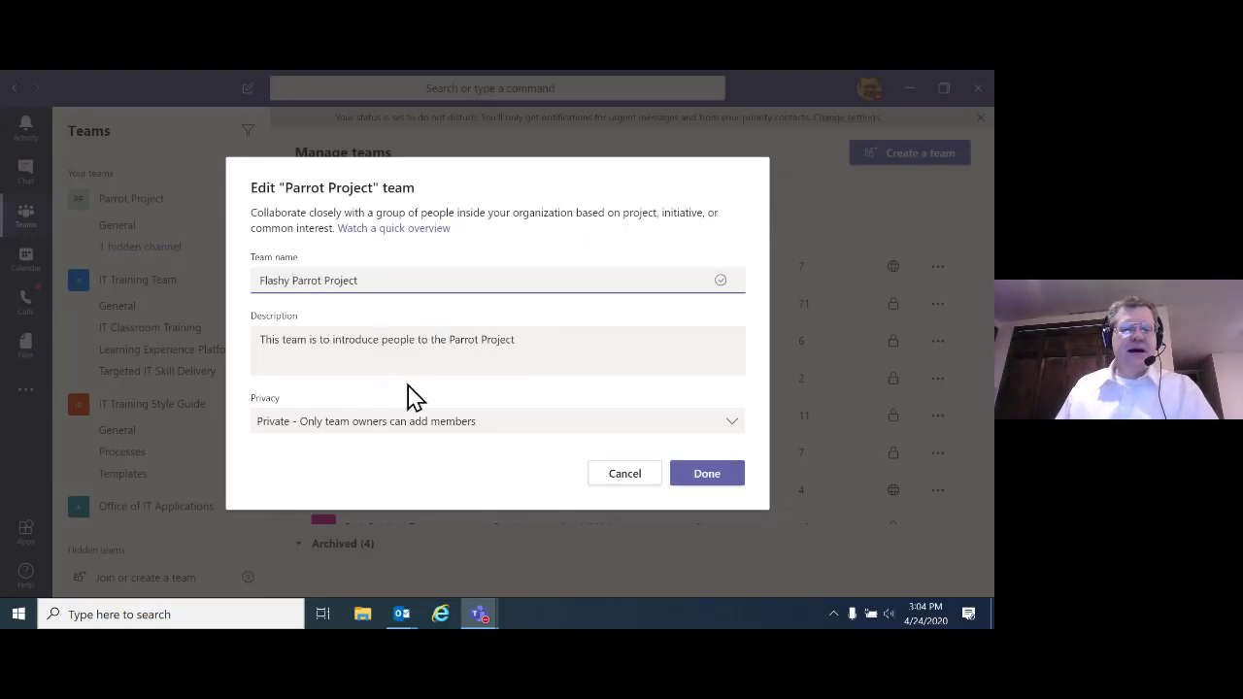
{"action": "left_click", "coordinate": [735, 423]}
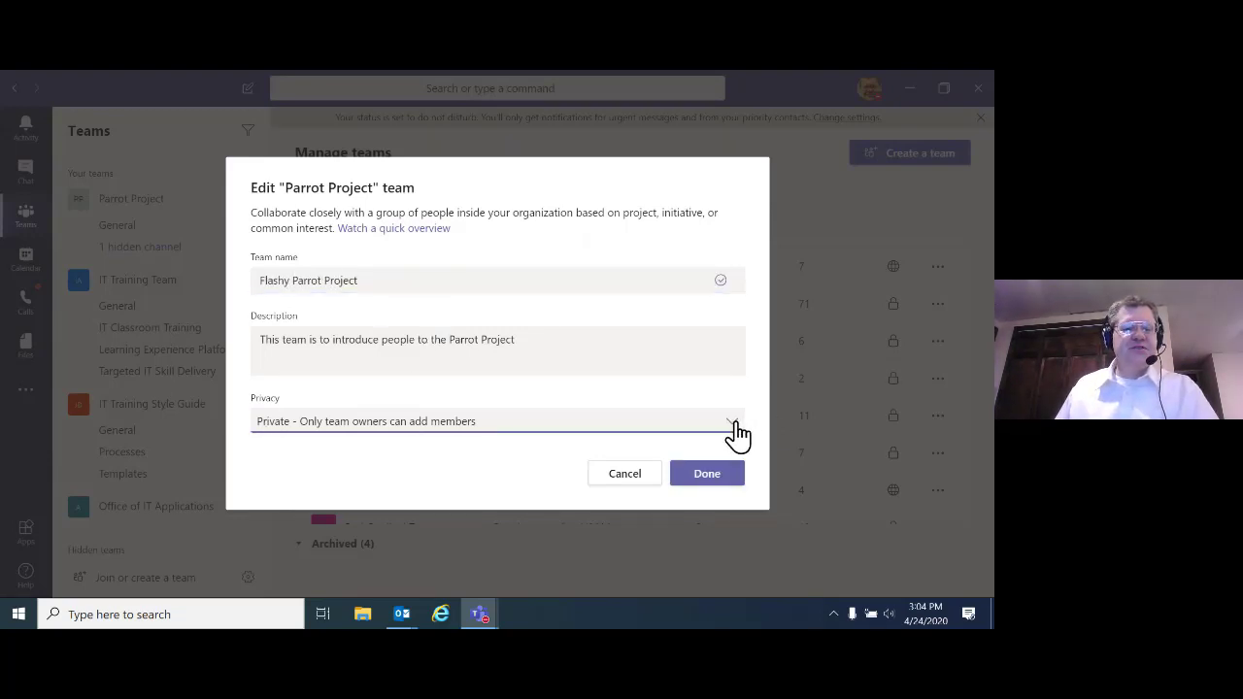
{"action": "left_click", "coordinate": [736, 425]}
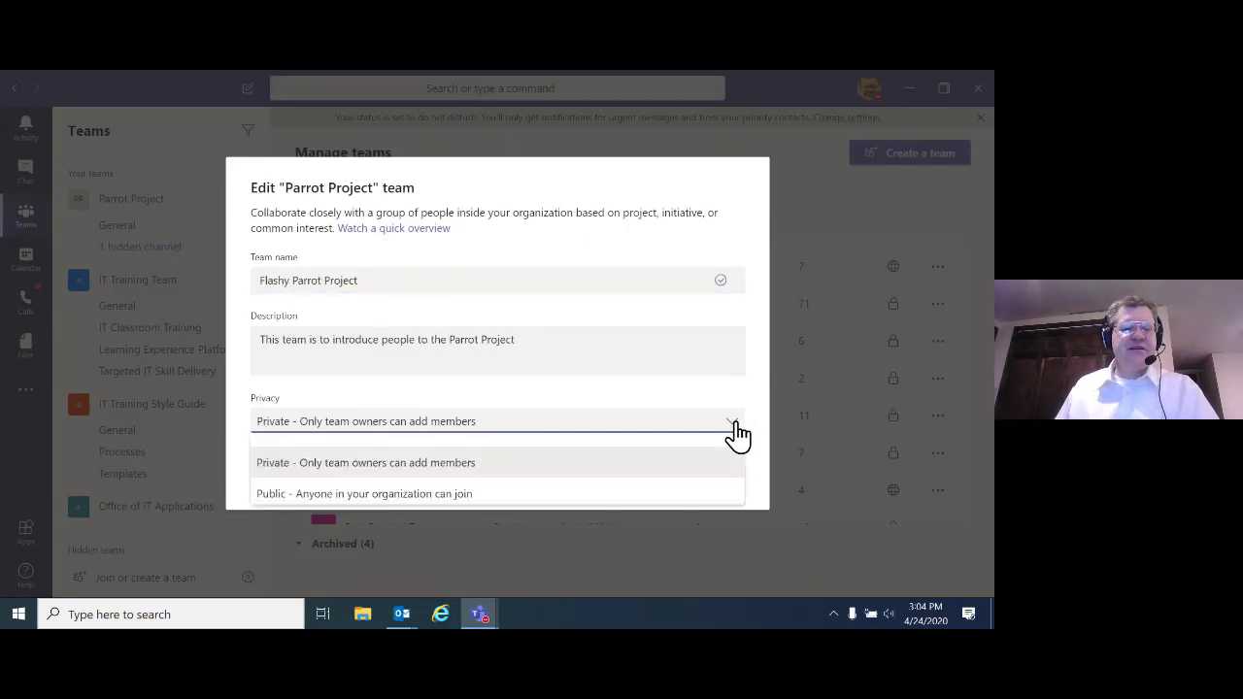
{"action": "left_click", "coordinate": [553, 496]}
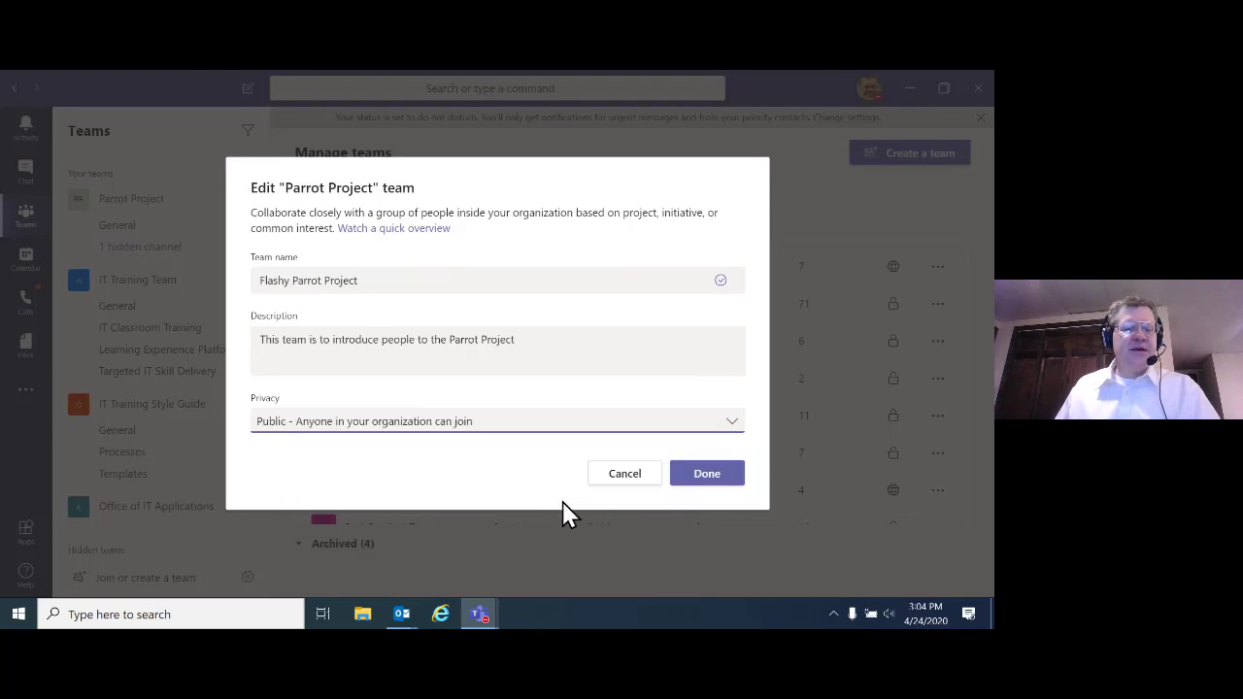
{"action": "left_click", "coordinate": [700, 479]}
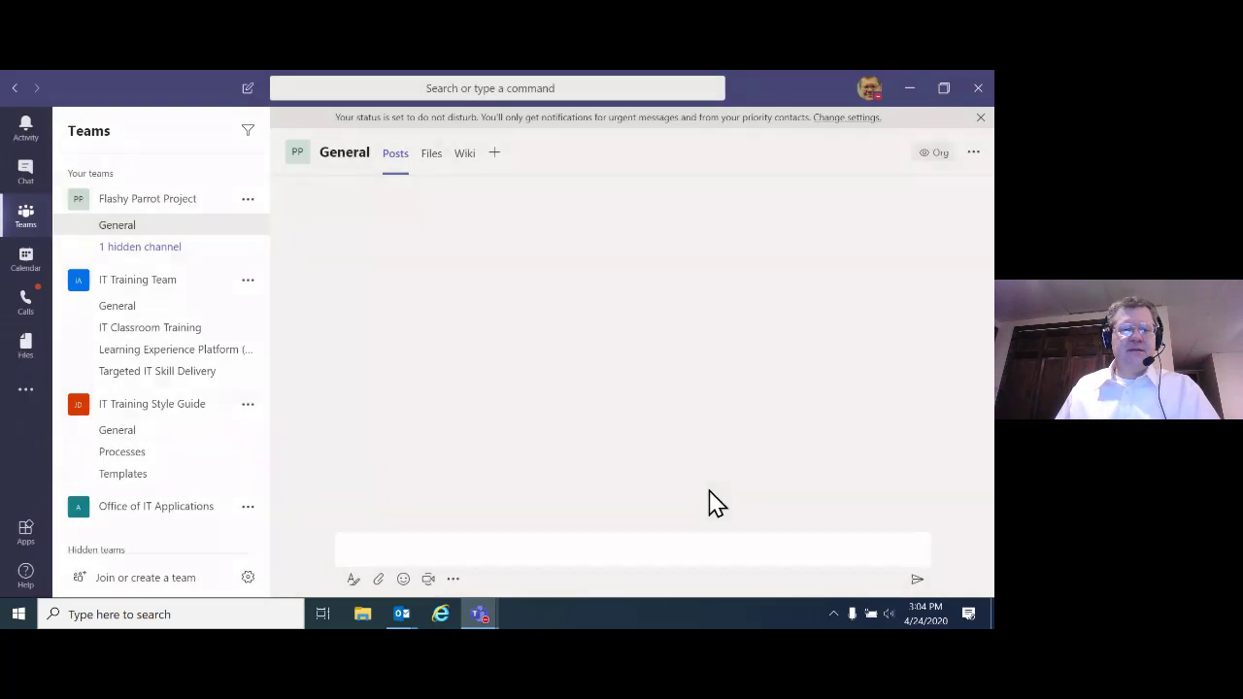